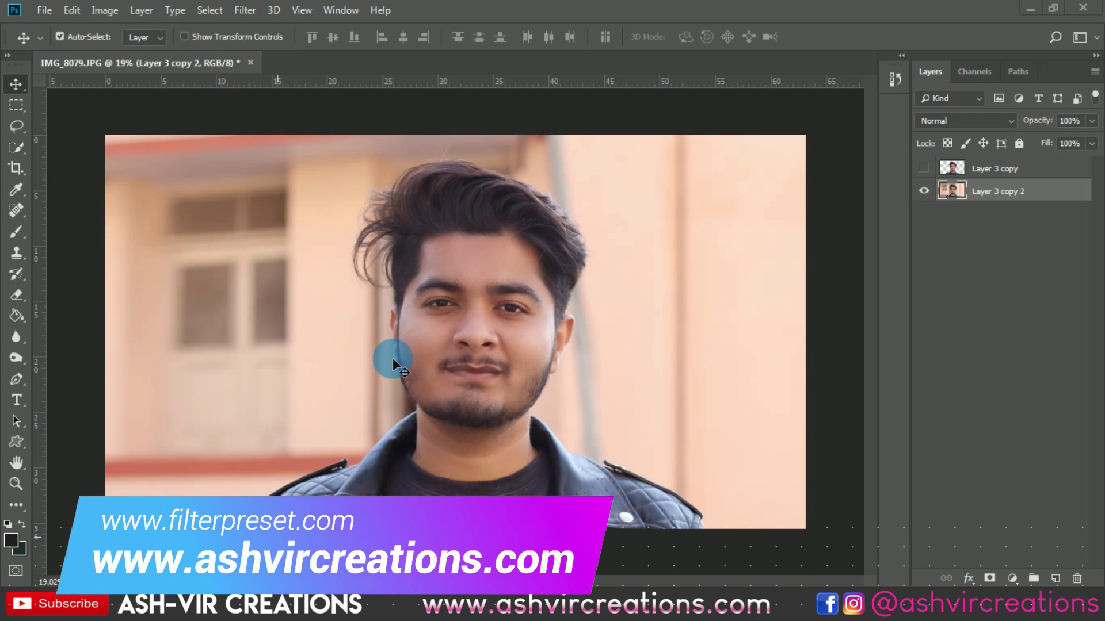
- Select the man's face, hair and jacket on Layer 3 copy 2 with the Quick Selection tool
{"action": "left_click", "coordinate": [19, 149]}
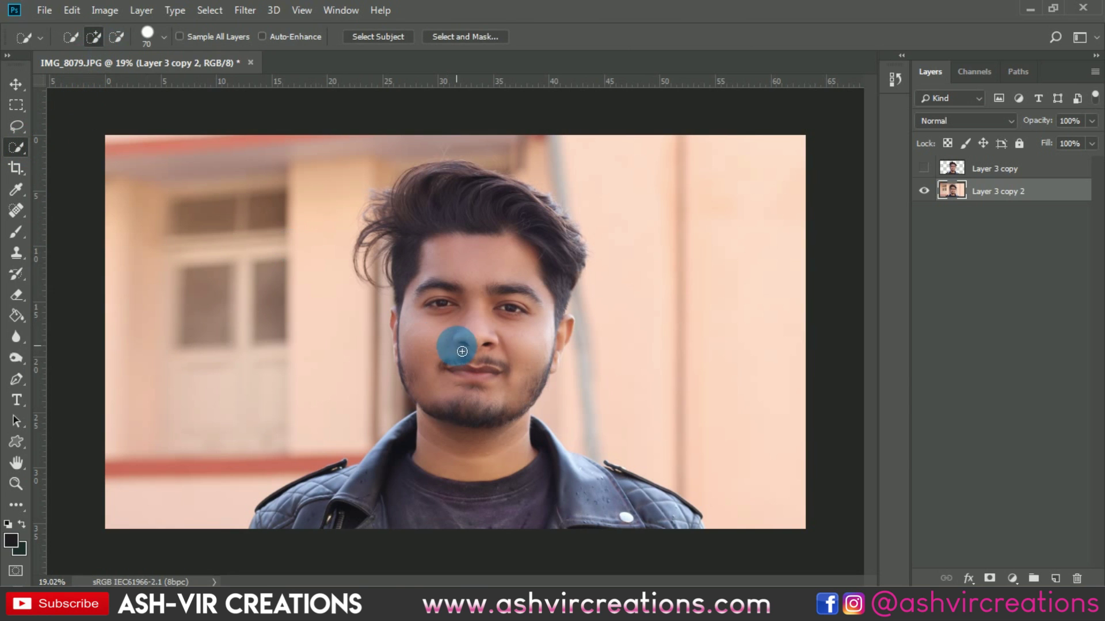
{"action": "mouse_move", "coordinate": [454, 266]}
{"action": "left_mouse_down"}
{"action": "mouse_move", "coordinate": [451, 399]}
{"action": "mouse_move", "coordinate": [418, 446]}
{"action": "mouse_move", "coordinate": [403, 467]}
{"action": "mouse_move", "coordinate": [293, 510]}
{"action": "mouse_move", "coordinate": [569, 491]}
{"action": "mouse_move", "coordinate": [656, 510]}
{"action": "left_mouse_up"}
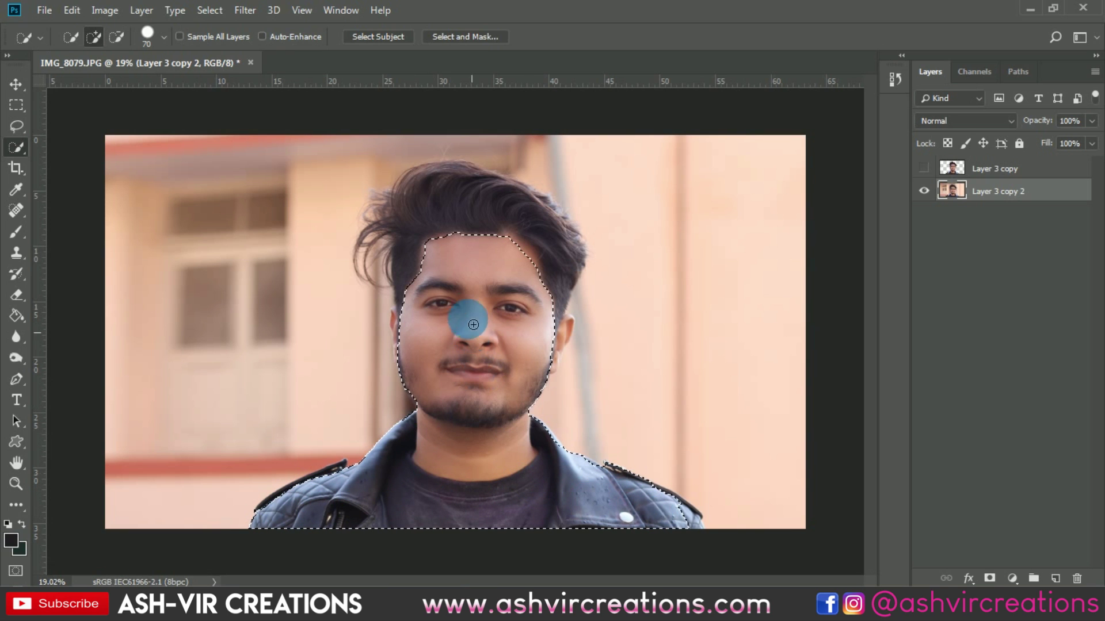
{"action": "mouse_move", "coordinate": [473, 325]}
{"action": "left_mouse_down"}
{"action": "mouse_move", "coordinate": [419, 280]}
{"action": "mouse_move", "coordinate": [412, 251]}
{"action": "mouse_move", "coordinate": [422, 230]}
{"action": "mouse_move", "coordinate": [453, 219]}
{"action": "mouse_move", "coordinate": [508, 230]}
{"action": "left_mouse_up"}
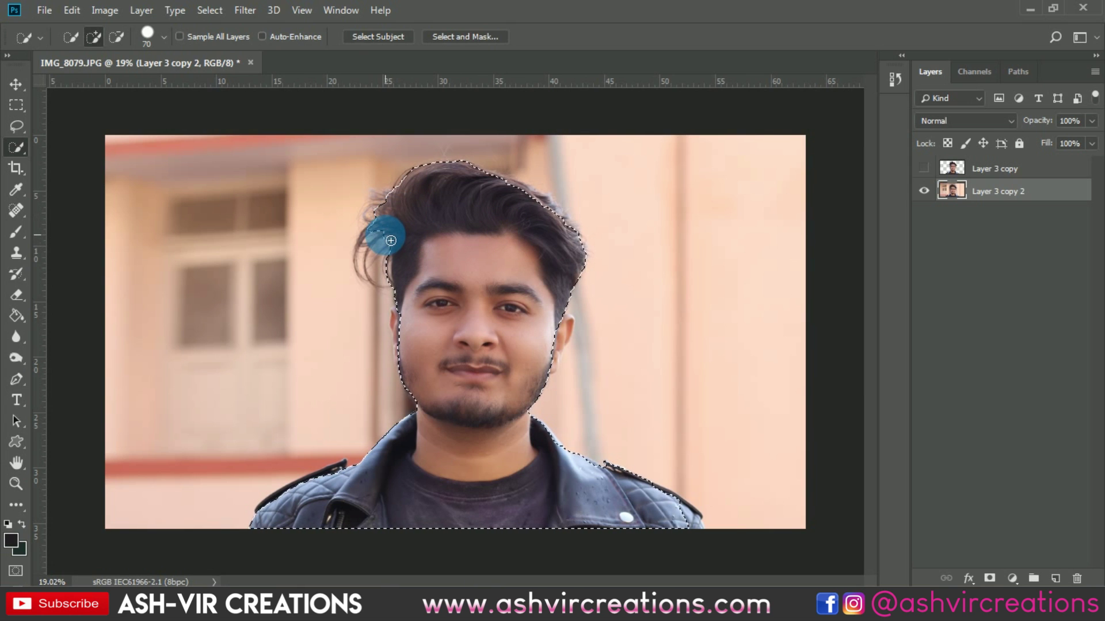
{"action": "left_click_drag", "start_coordinate": [391, 241], "coordinate": [403, 229]}
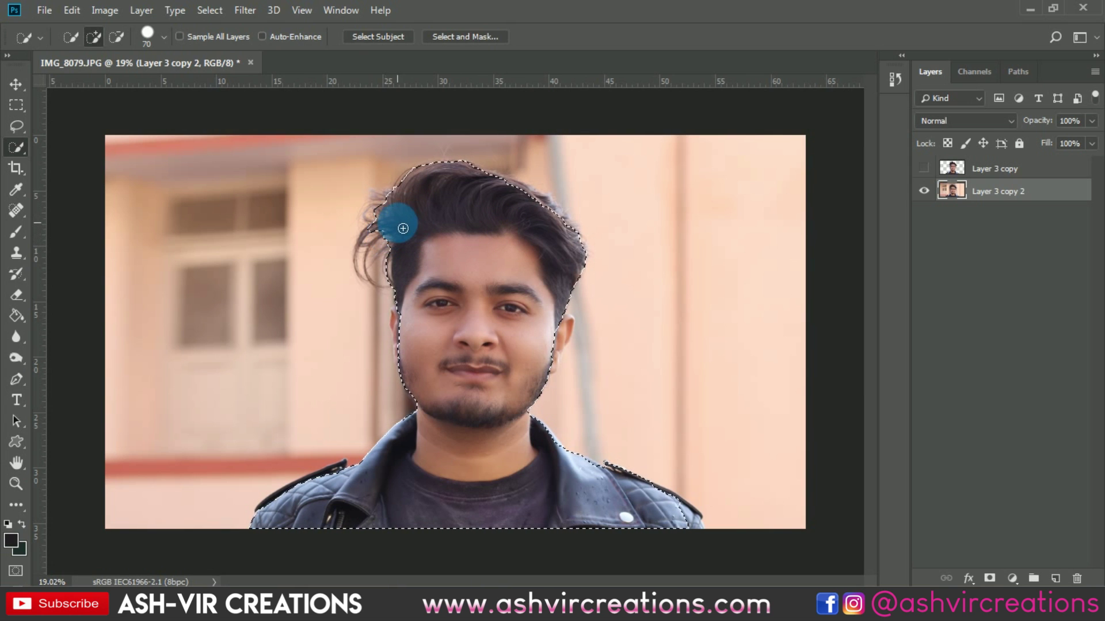
- Open the selection in Select and Mask and refine the edges around the hair with a 250-pixel Refine Edge brush
{"action": "right_click", "coordinate": [438, 194]}
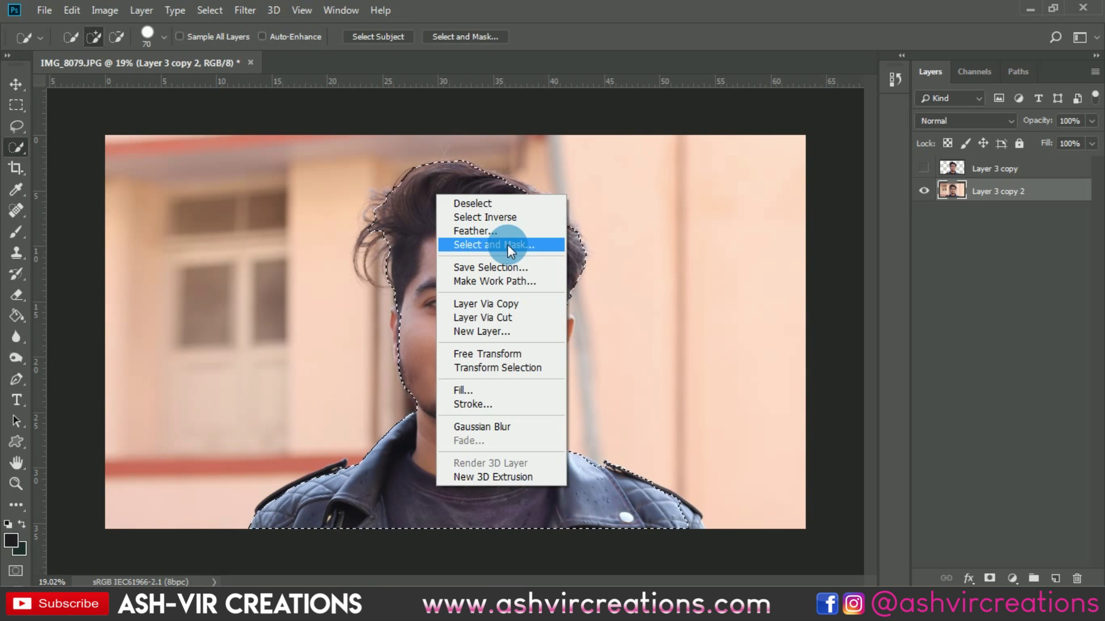
{"action": "left_click", "coordinate": [507, 244]}
{"action": "scroll", "coordinate": [367, 230], "scroll_direction": "up", "scroll_amount": 3}
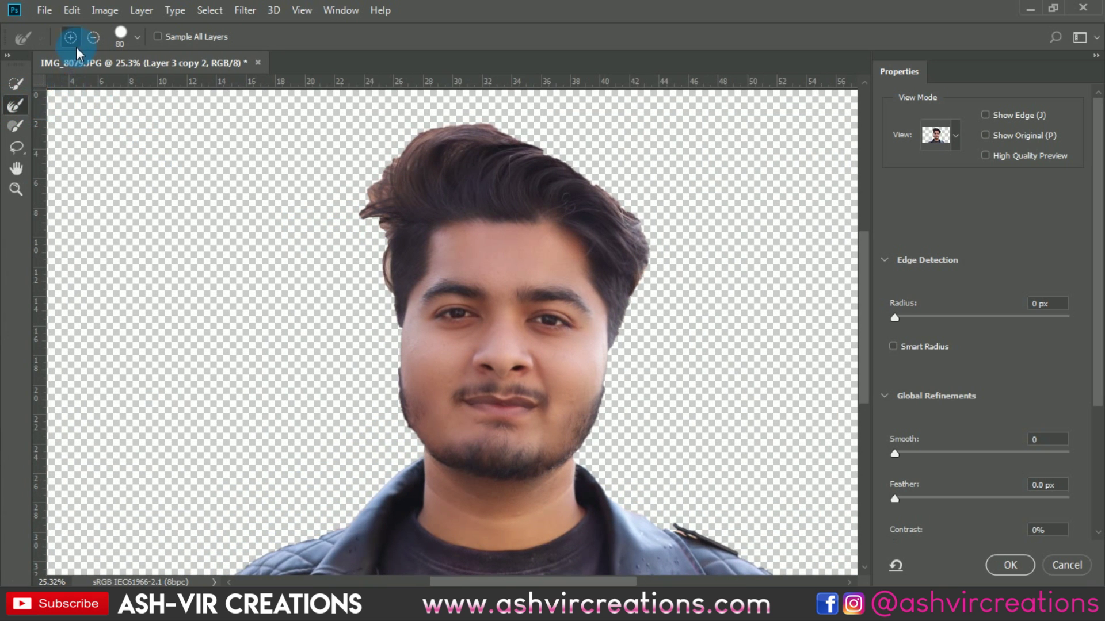
{"action": "key", "text": "bracketright"}
{"action": "key", "text": "bracketright"}
{"action": "key", "text": "bracketright"}
{"action": "key", "text": "bracketright"}
{"action": "key", "text": "bracketright"}
{"action": "key", "text": "bracketright"}
{"action": "key", "text": "bracketright"}
{"action": "scroll", "coordinate": [369, 220], "scroll_direction": "up", "scroll_amount": 4}
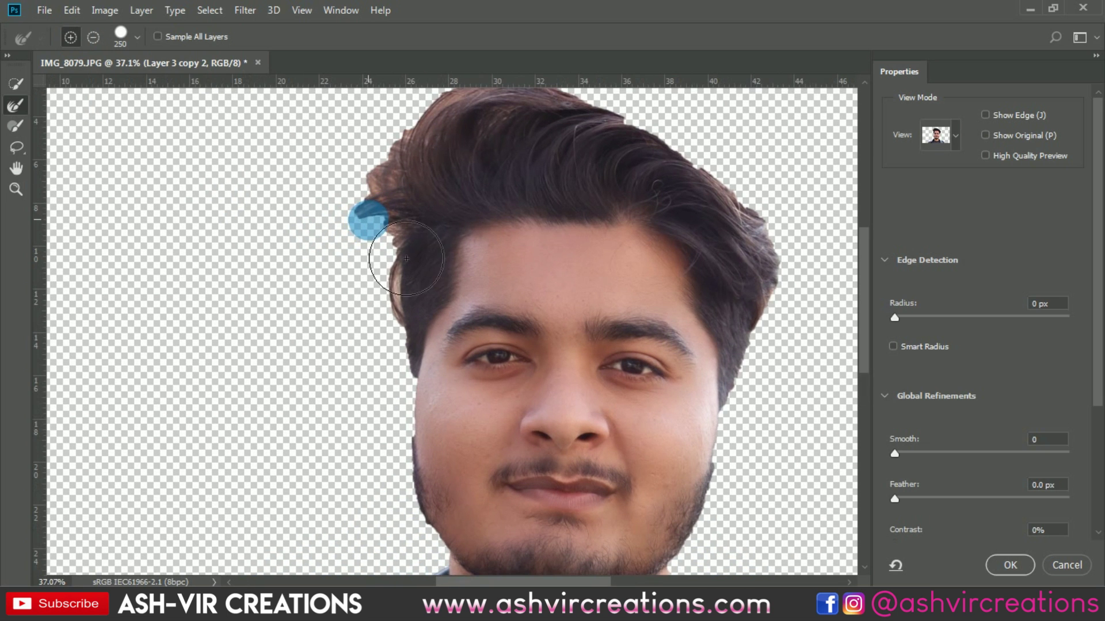
{"action": "mouse_move", "coordinate": [367, 220]}
{"action": "left_mouse_down"}
{"action": "mouse_move", "coordinate": [368, 323]}
{"action": "mouse_move", "coordinate": [358, 197]}
{"action": "mouse_move", "coordinate": [374, 128]}
{"action": "mouse_move", "coordinate": [397, 92]}
{"action": "mouse_move", "coordinate": [467, 65]}
{"action": "left_mouse_up"}
{"action": "left_click_drag", "start_coordinate": [468, 165], "coordinate": [381, 218]}
{"action": "mouse_move", "coordinate": [382, 107]}
{"action": "left_mouse_down"}
{"action": "mouse_move", "coordinate": [460, 118]}
{"action": "mouse_move", "coordinate": [639, 208]}
{"action": "mouse_move", "coordinate": [678, 241]}
{"action": "mouse_move", "coordinate": [762, 362]}
{"action": "mouse_move", "coordinate": [732, 467]}
{"action": "left_mouse_up"}
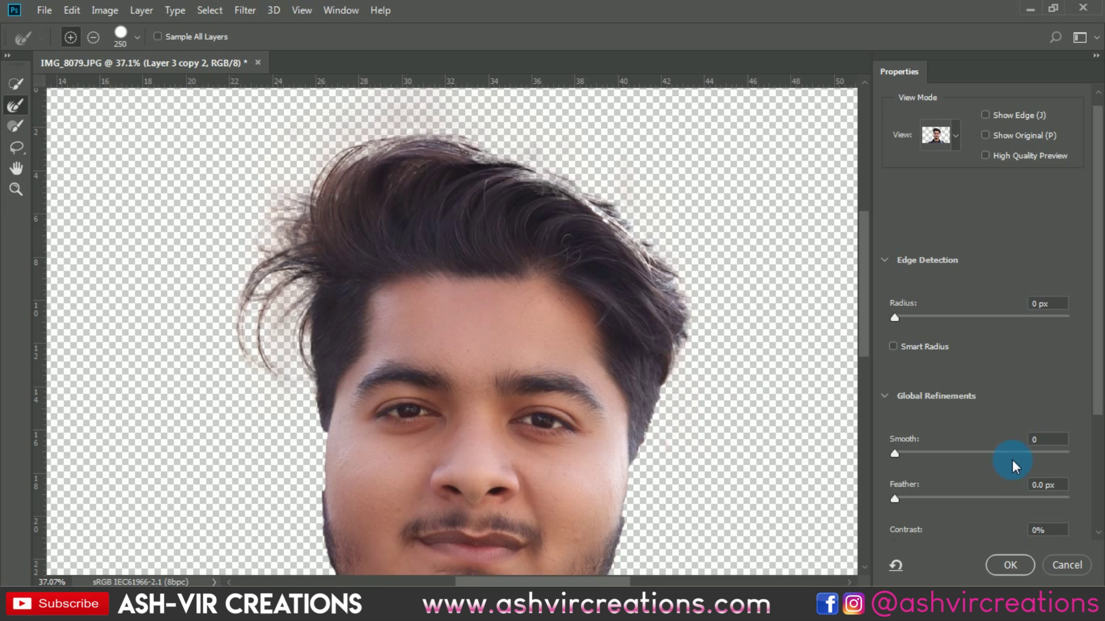
- Keep the refined edge's output as Selection in the output settings and apply it
{"action": "scroll", "coordinate": [1012, 460], "scroll_direction": "down", "scroll_amount": 5}
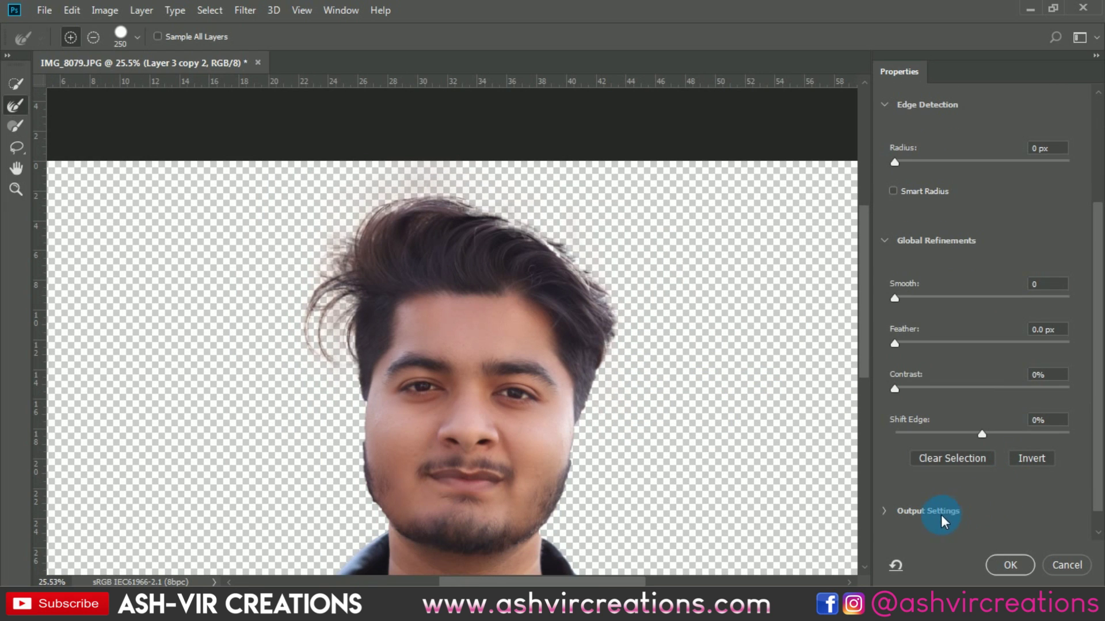
{"action": "left_click", "coordinate": [889, 509]}
{"action": "scroll", "coordinate": [1000, 458], "scroll_direction": "down", "scroll_amount": 3}
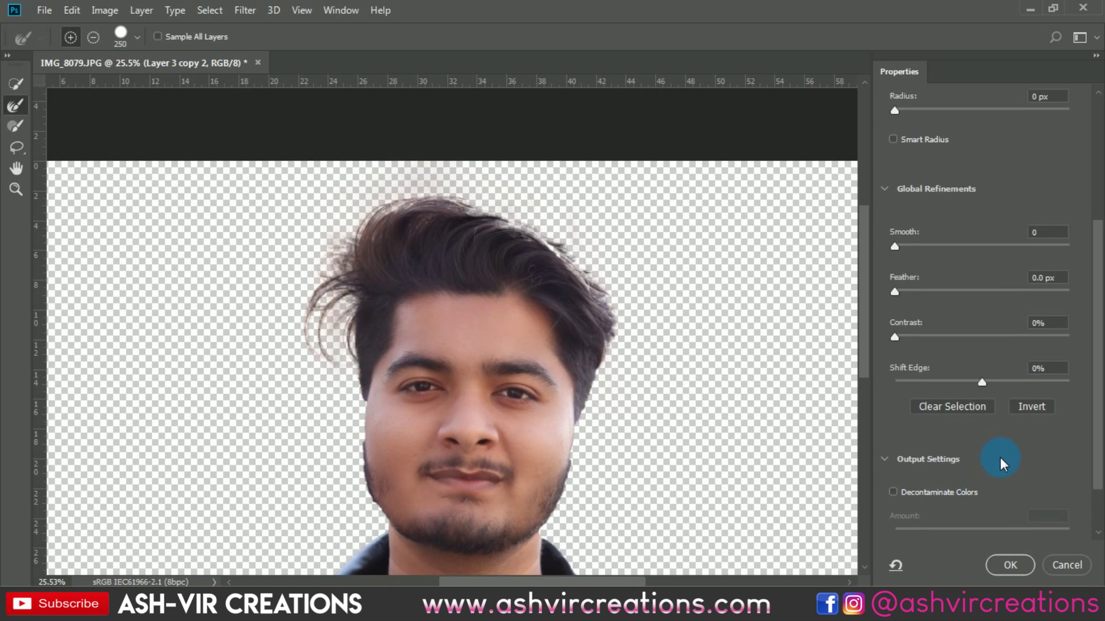
{"action": "left_click", "coordinate": [993, 491]}
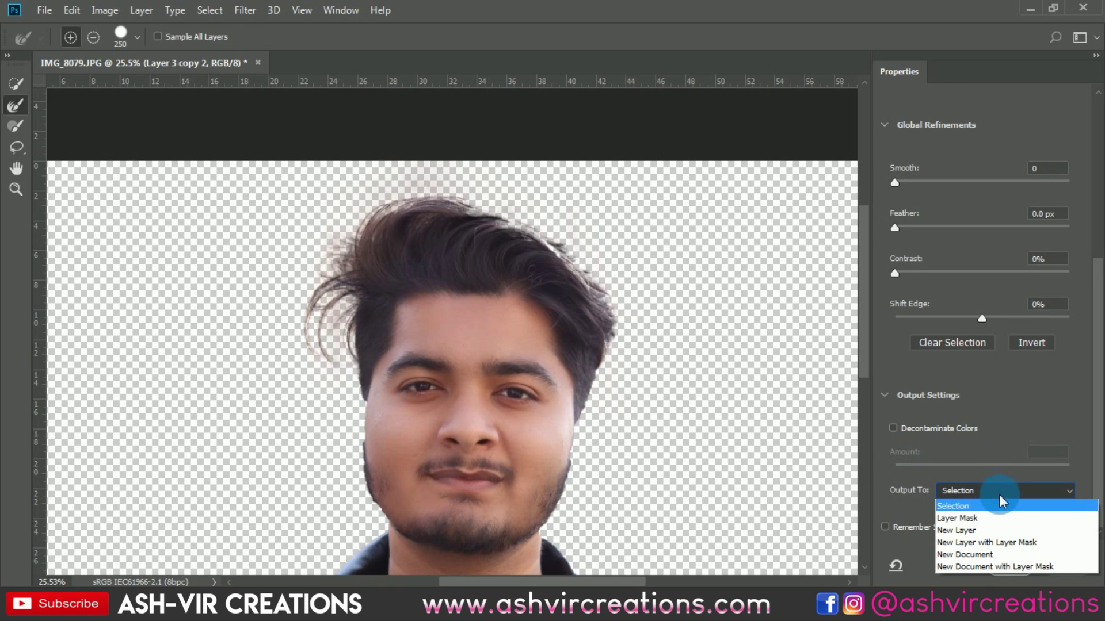
{"action": "left_click", "coordinate": [1076, 405]}
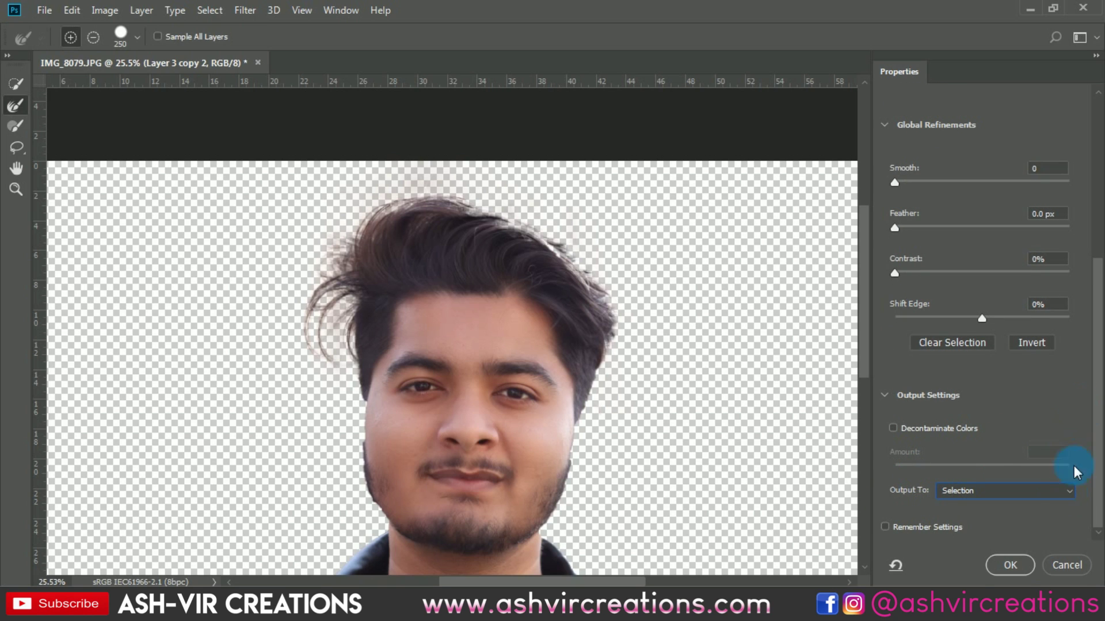
{"action": "left_click", "coordinate": [1028, 566]}
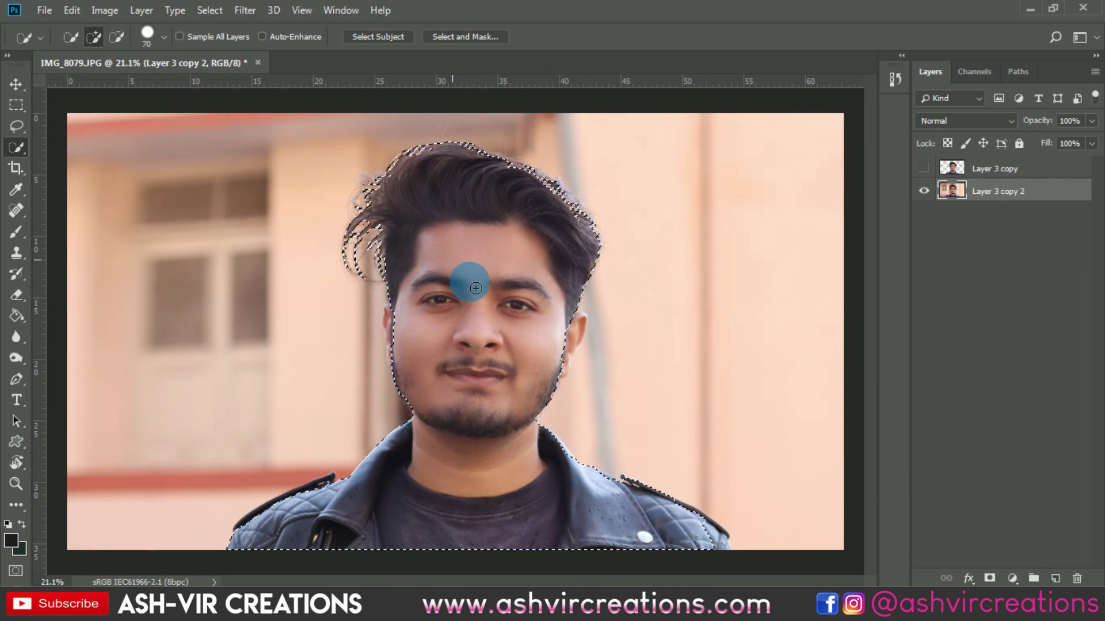
- Copy the refined selection of the man to a new layer with Layer Via Copy
{"action": "scroll", "coordinate": [348, 236], "scroll_direction": "up", "scroll_amount": 3}
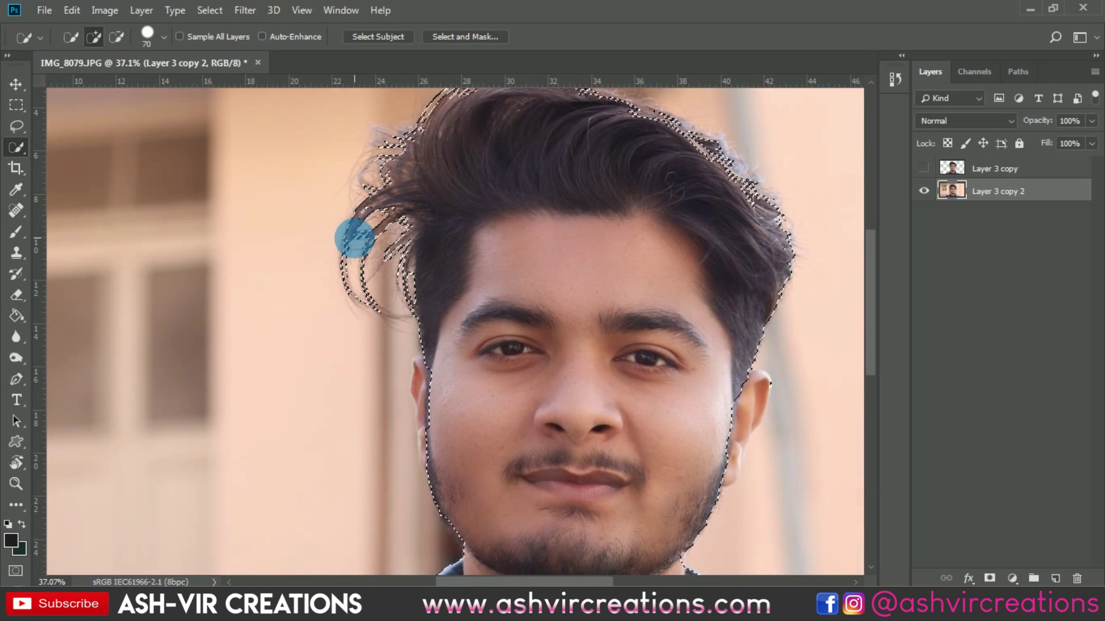
{"action": "scroll", "coordinate": [355, 237], "scroll_direction": "up", "scroll_amount": 1}
{"action": "scroll", "coordinate": [355, 238], "scroll_direction": "down", "scroll_amount": 3}
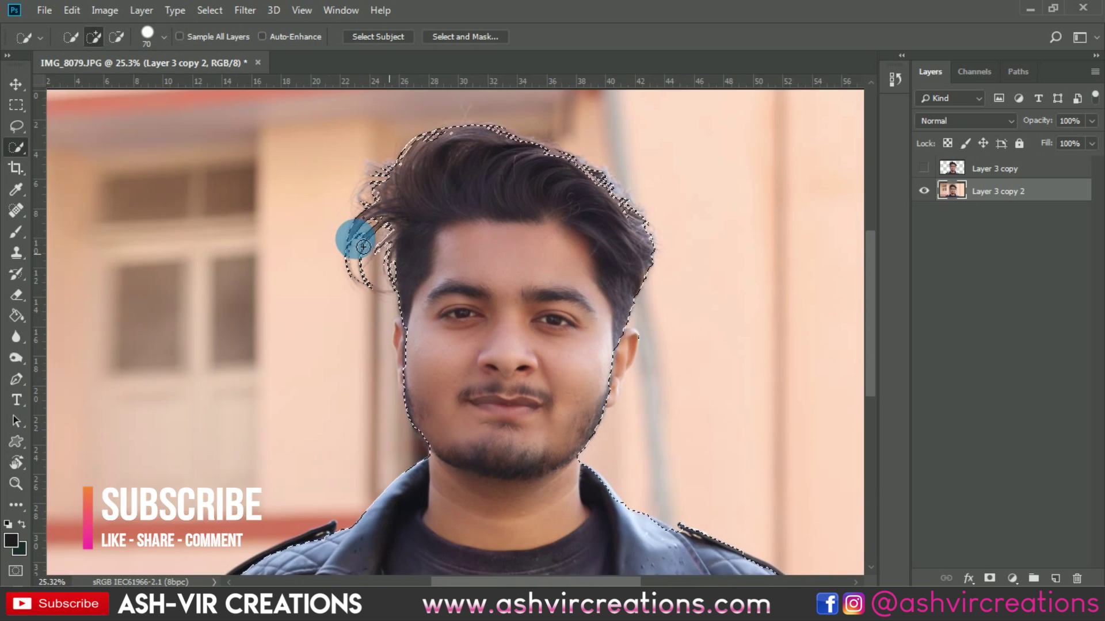
{"action": "scroll", "coordinate": [357, 239], "scroll_direction": "down", "scroll_amount": 2}
{"action": "scroll", "coordinate": [451, 308], "scroll_direction": "up", "scroll_amount": 1}
{"action": "right_click", "coordinate": [459, 278]}
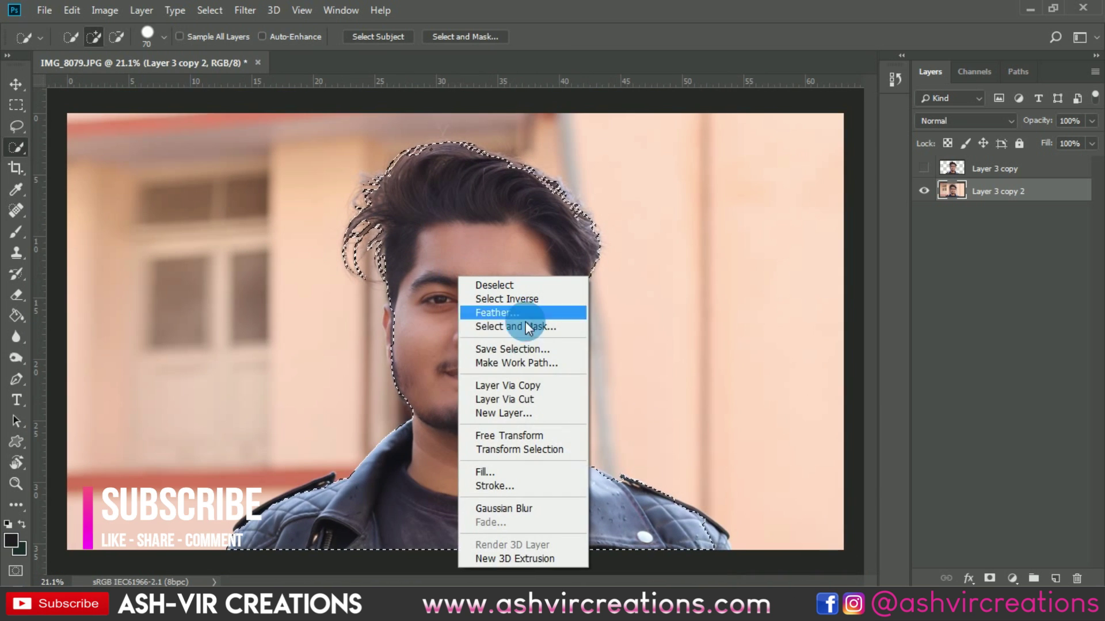
{"action": "left_click", "coordinate": [536, 386]}
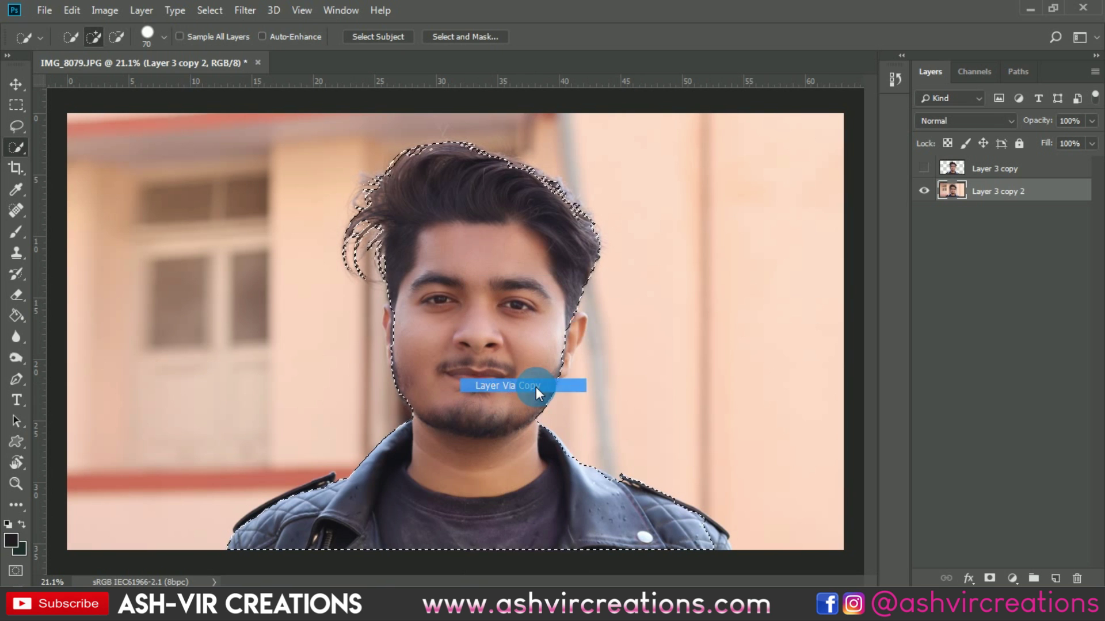
- Show only the new cutout layer, undoing its deletion, and examine the edges of the hair
{"action": "left_click", "coordinate": [932, 212]}
{"action": "key", "text": "Delete"}
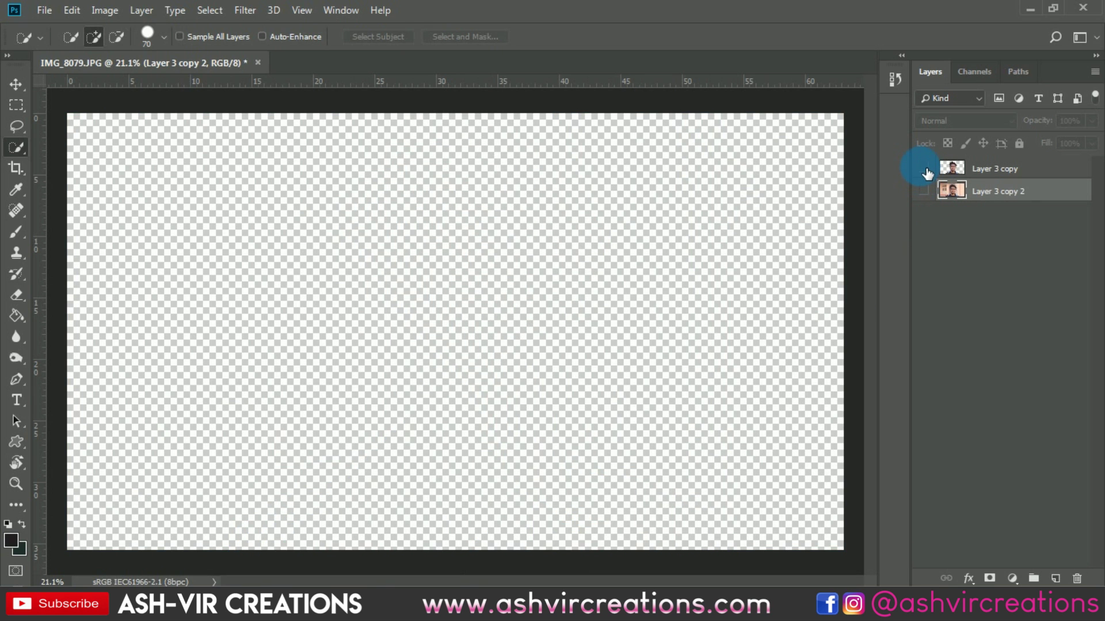
{"action": "left_click", "coordinate": [924, 169]}
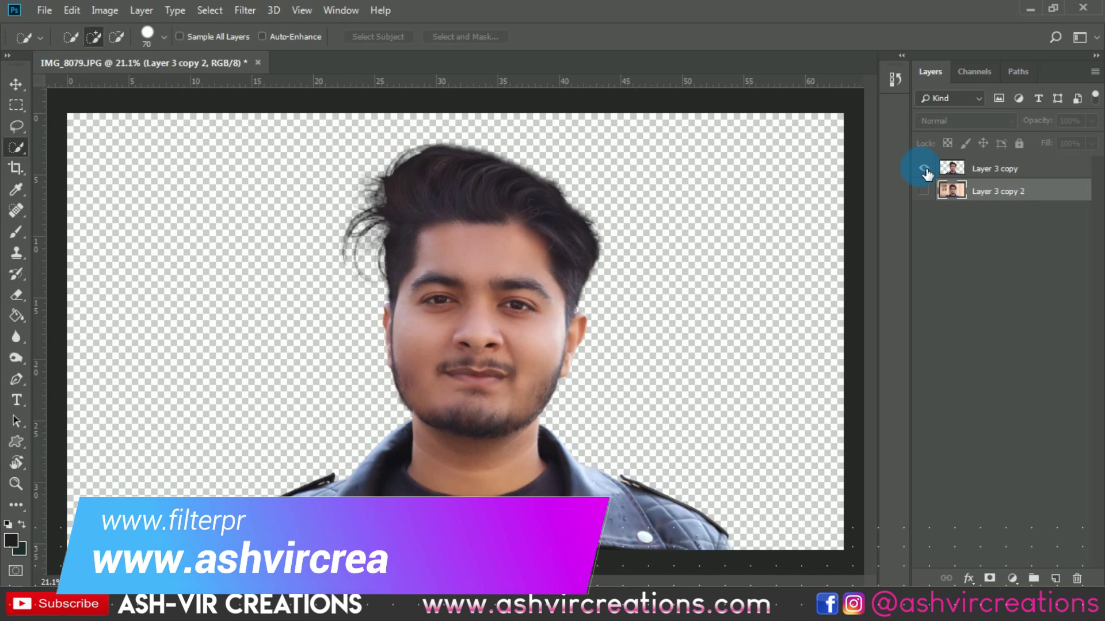
{"action": "key", "text": "ctrl+z"}
{"action": "left_click", "coordinate": [924, 169]}
{"action": "scroll", "coordinate": [353, 158], "scroll_direction": "up", "scroll_amount": 7}
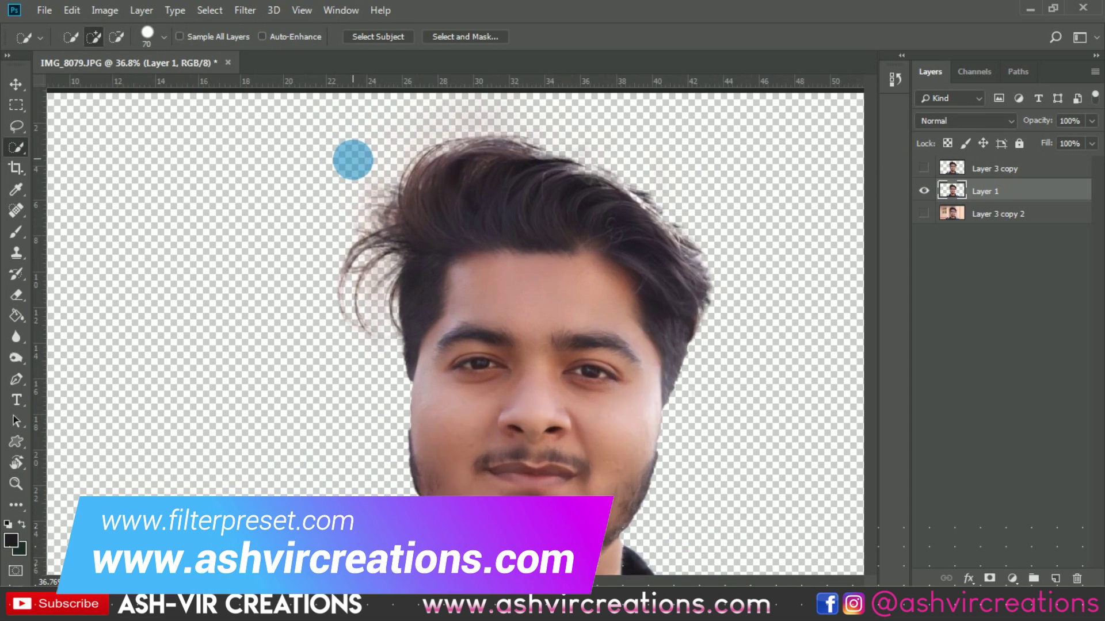
{"action": "left_click_drag", "start_coordinate": [487, 233], "coordinate": [423, 195]}
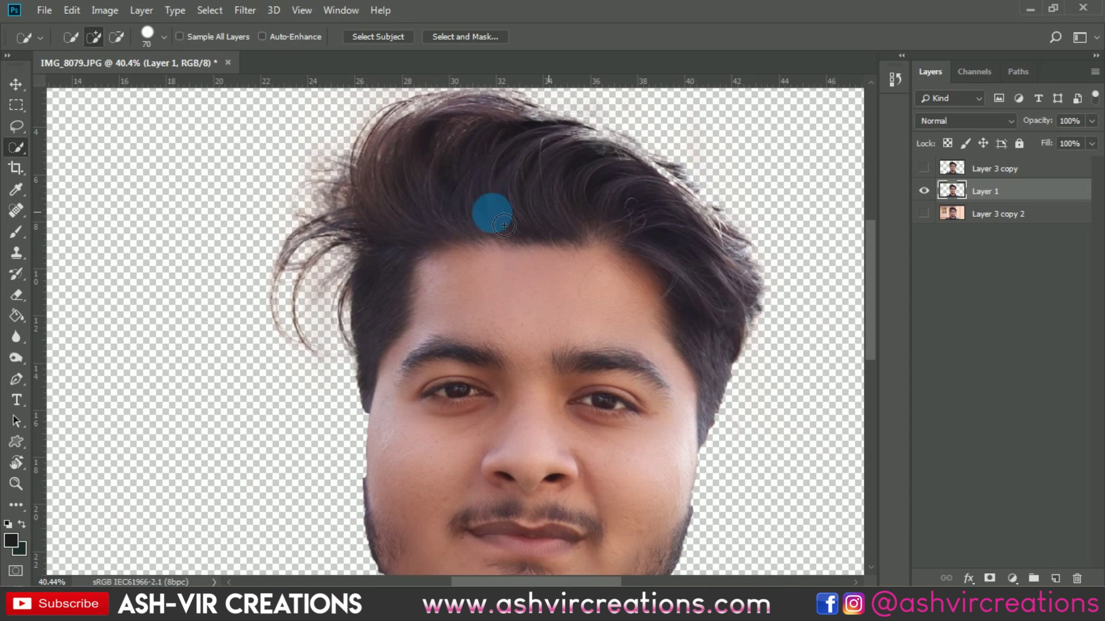
{"action": "scroll", "coordinate": [379, 305], "scroll_direction": "down", "scroll_amount": 1}
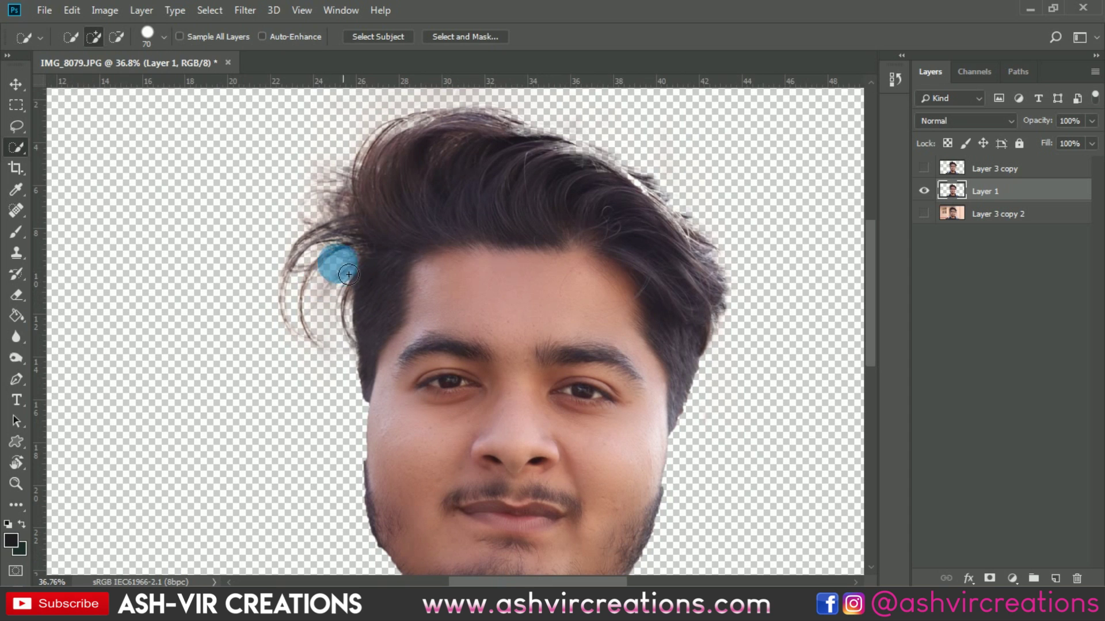
- Show Layer 3 copy and Layer 3 copy 2, and delete the Layer 1 cutout between them
{"action": "left_click", "coordinate": [924, 191]}
{"action": "left_click", "coordinate": [923, 168]}
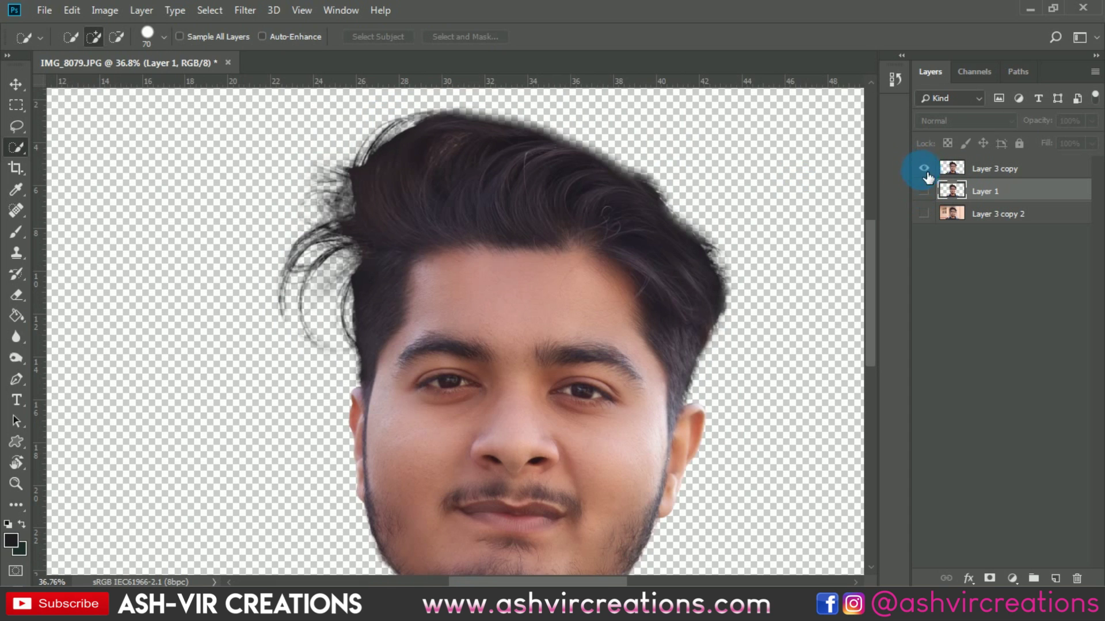
{"action": "left_click", "coordinate": [924, 214]}
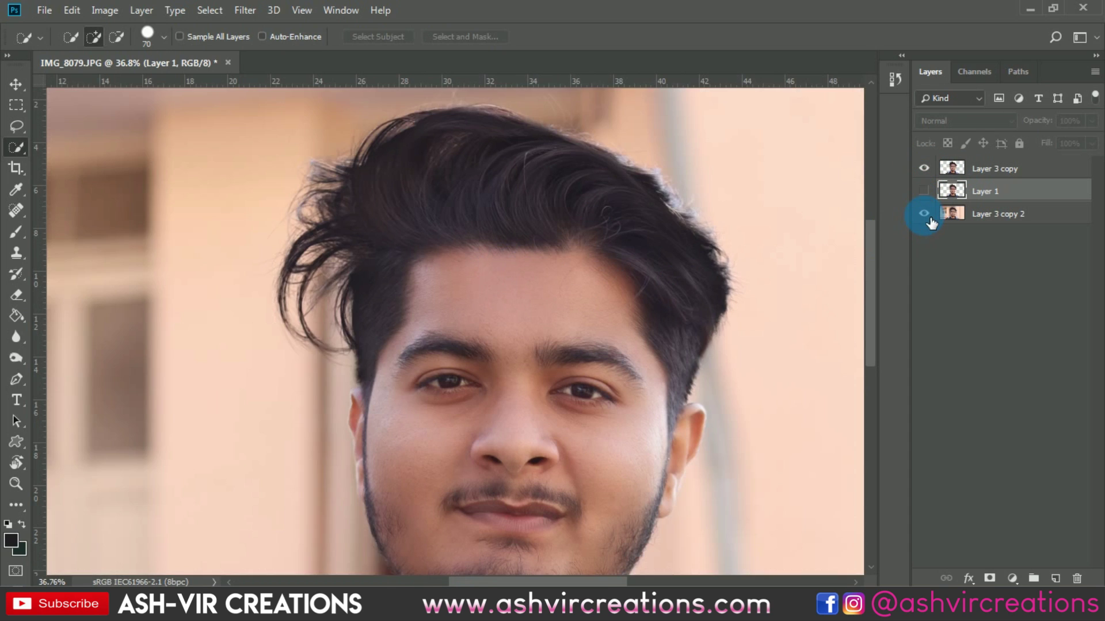
{"action": "key", "text": "Delete"}
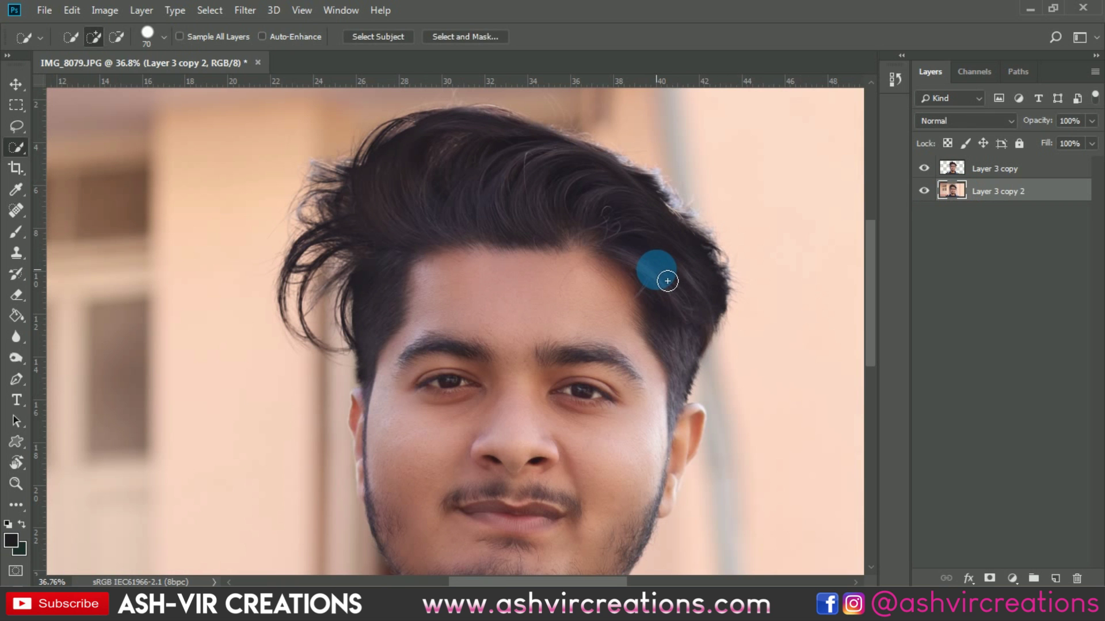
- Add a new layer between the cutout and the original photo and fill it with black using the Paint Bucket tool
{"action": "key", "text": "v"}
{"action": "scroll", "coordinate": [630, 268], "scroll_direction": "down", "scroll_amount": 5}
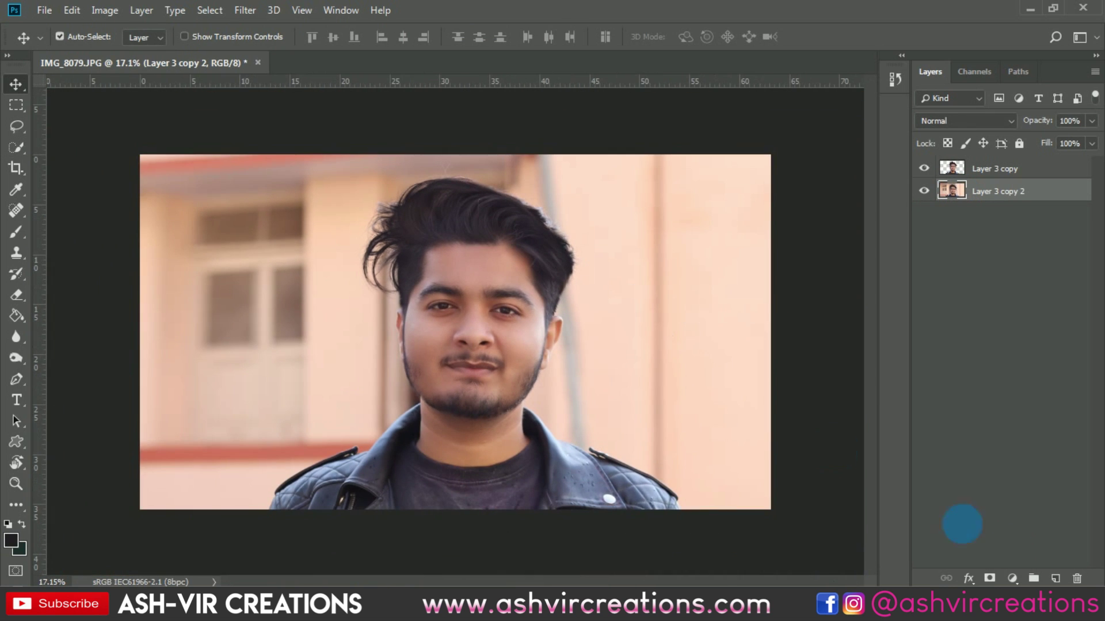
{"action": "left_click", "coordinate": [1055, 578]}
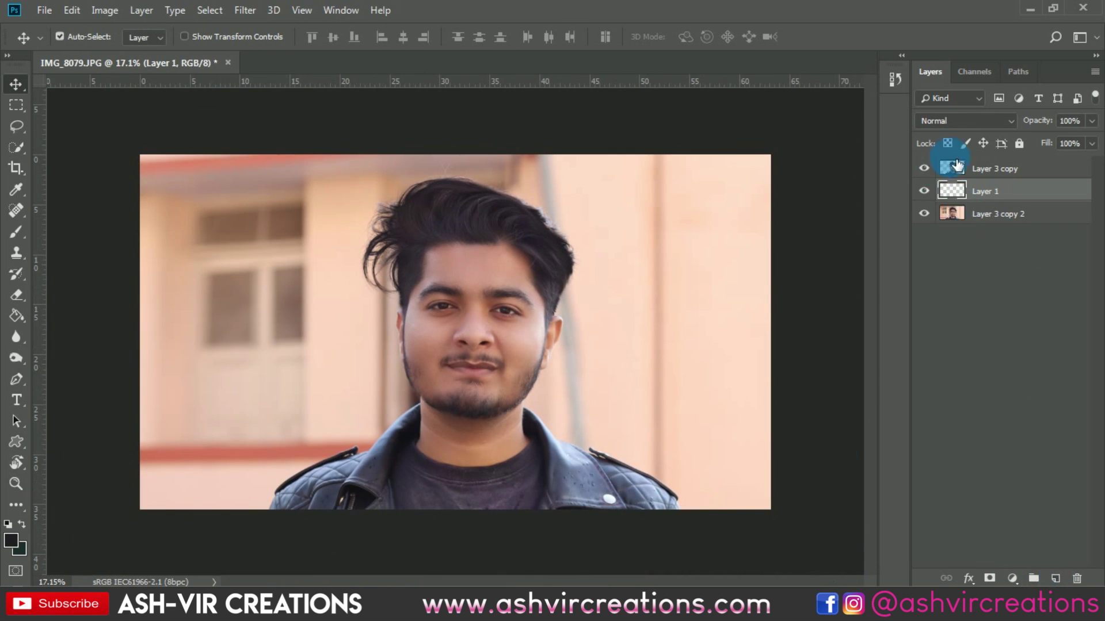
{"action": "left_click", "coordinate": [20, 317]}
{"action": "left_click", "coordinate": [11, 539]}
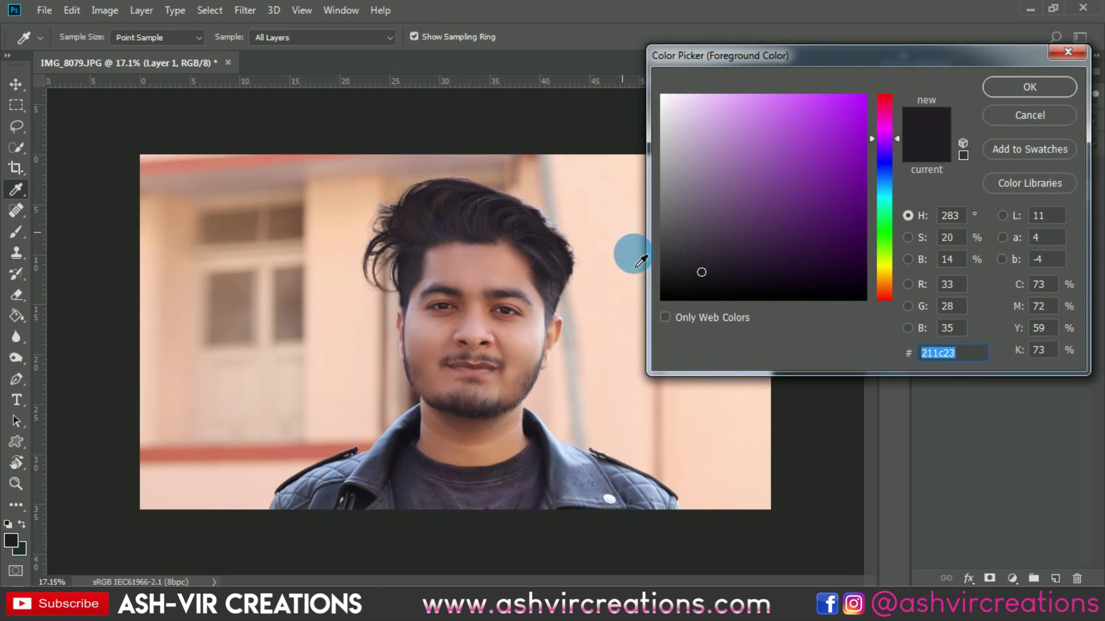
{"action": "left_click", "coordinate": [661, 301]}
{"action": "left_click", "coordinate": [1021, 86]}
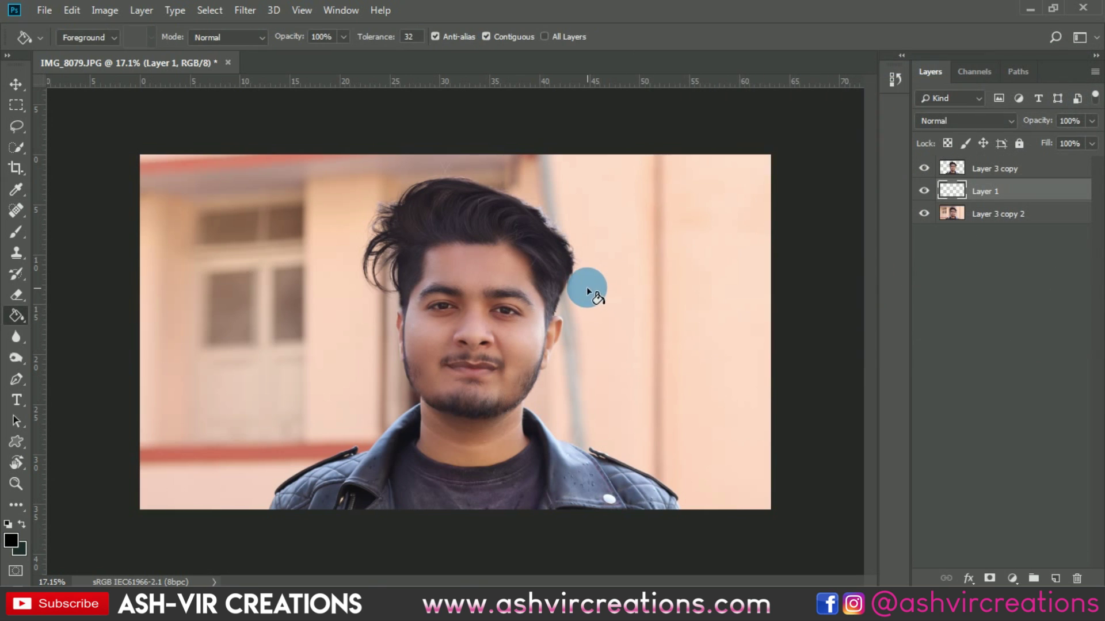
{"action": "left_click", "coordinate": [588, 292]}
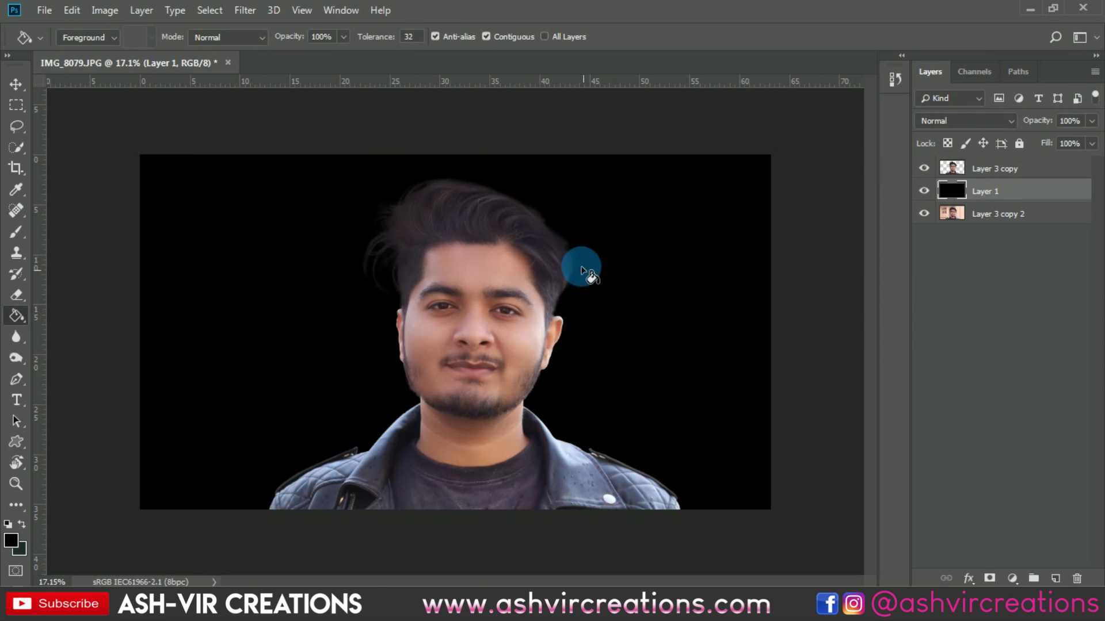
{"action": "key", "text": "v"}
{"action": "scroll", "coordinate": [565, 247], "scroll_direction": "up", "scroll_amount": 2}
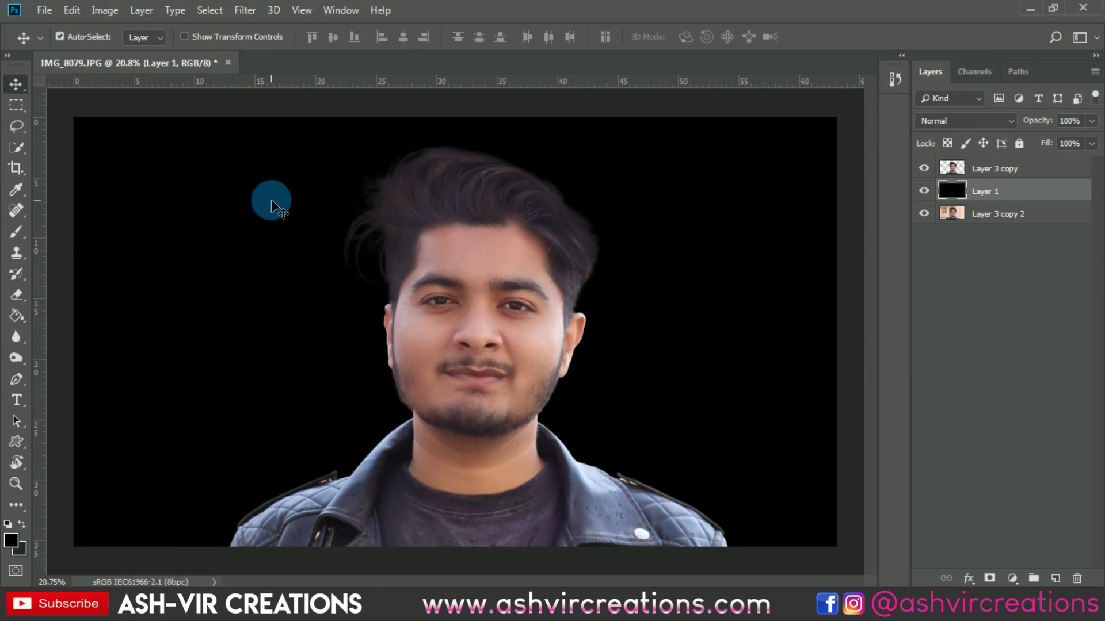
- Check the aspect ratio preset of the Crop tool without cropping the image
{"action": "left_click", "coordinate": [17, 167]}
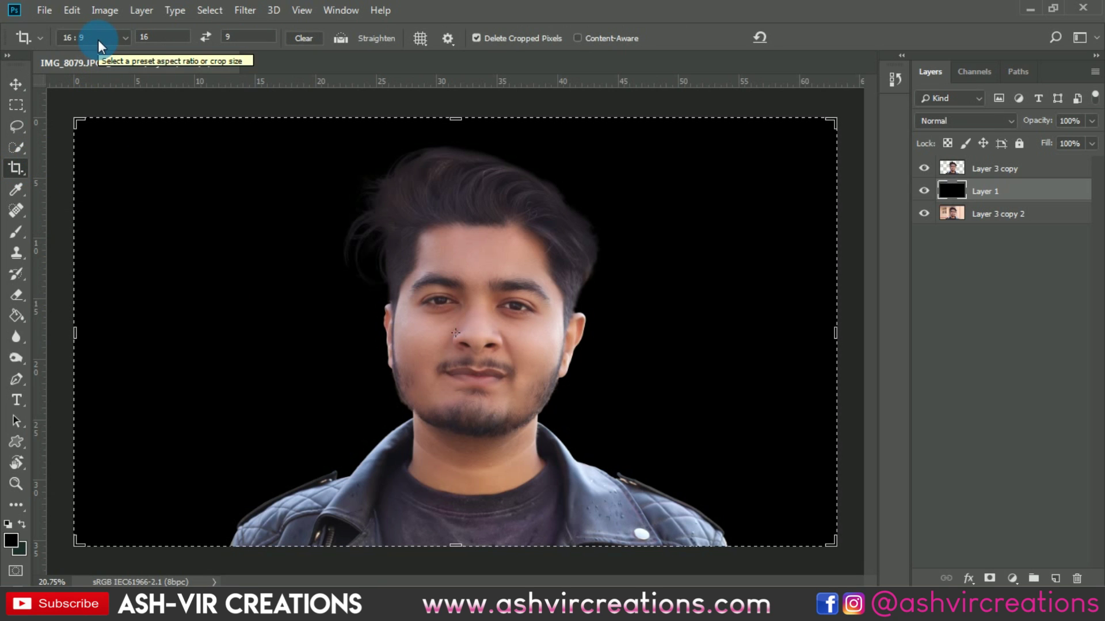
{"action": "left_click", "coordinate": [18, 84]}
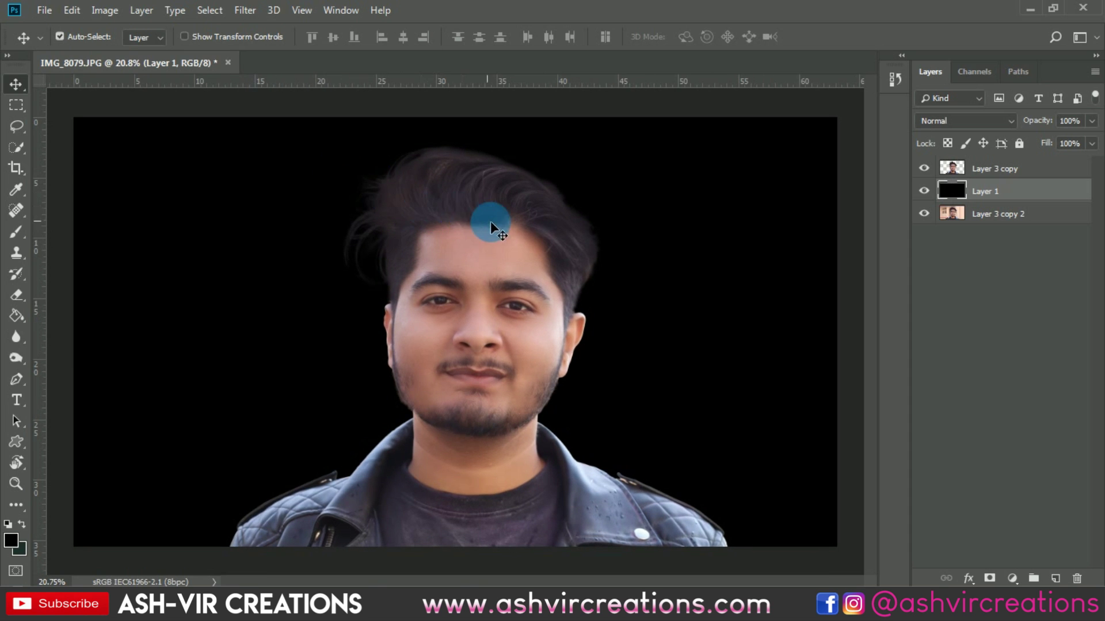
- Open the texture image ghs.jpg from its folder on the Desktop
{"action": "left_click", "coordinate": [48, 18]}
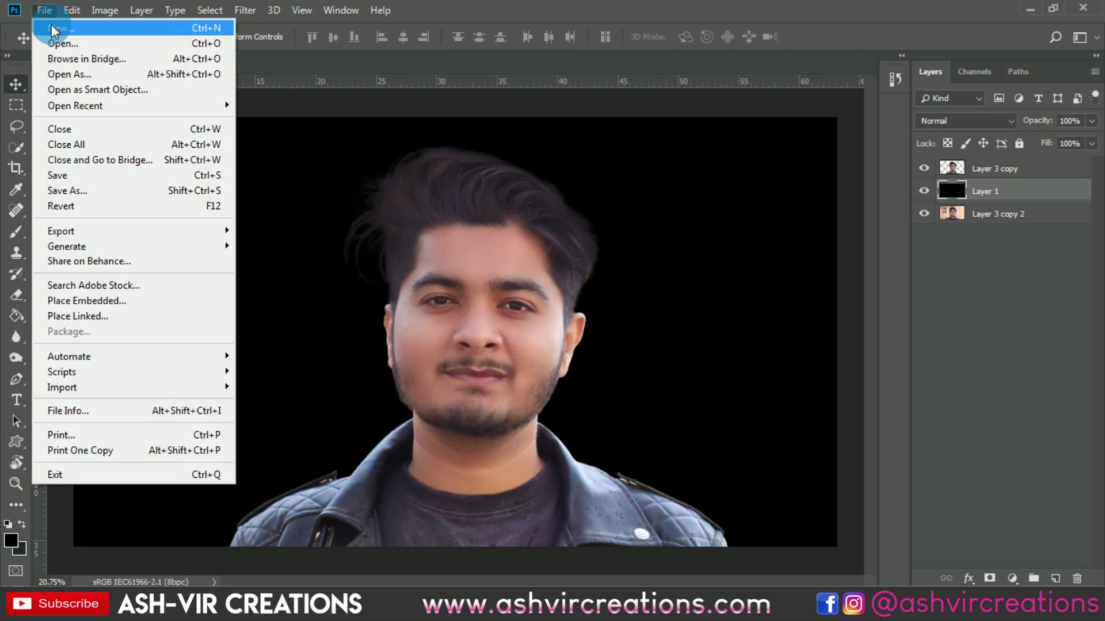
{"action": "left_click", "coordinate": [46, 17]}
{"action": "key", "text": "ctrl+o"}
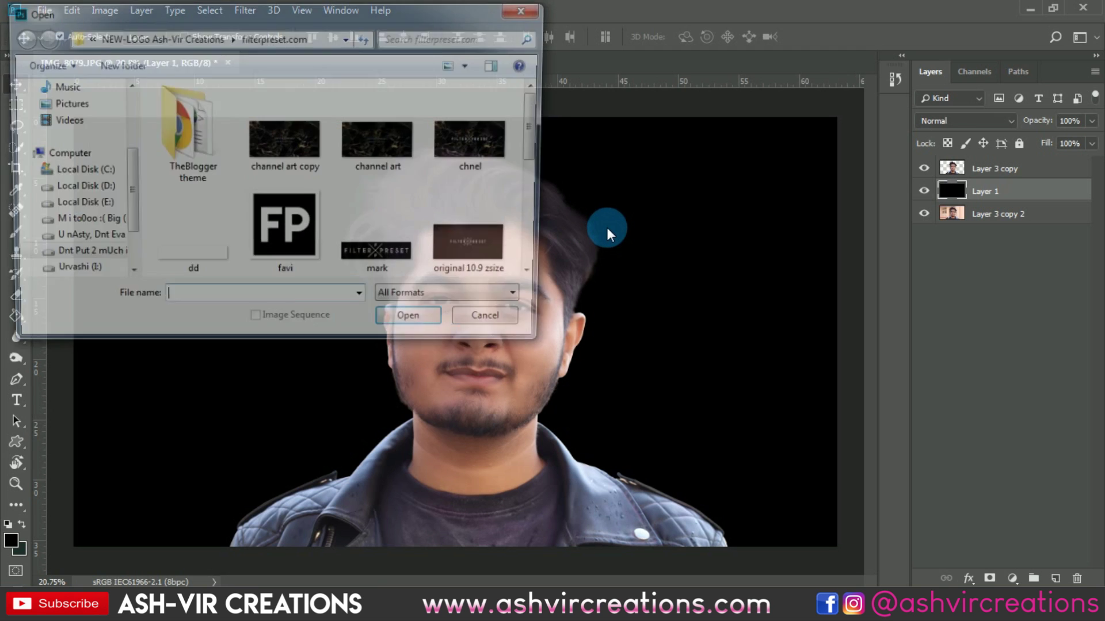
{"action": "left_click", "coordinate": [125, 105]}
{"action": "left_click", "coordinate": [98, 110]}
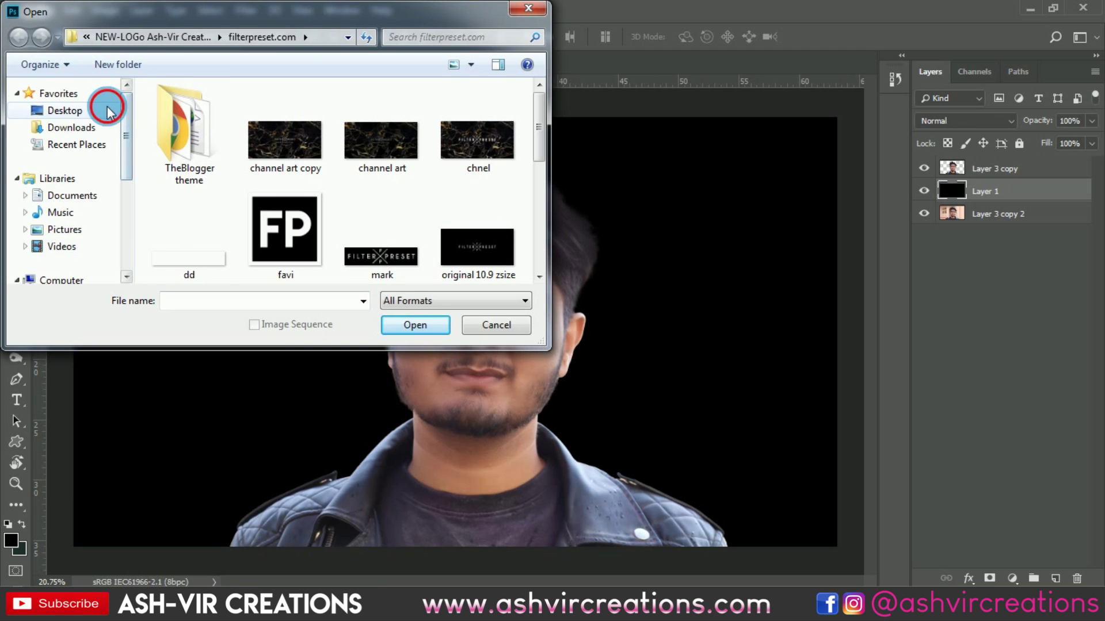
{"action": "scroll", "coordinate": [446, 219], "scroll_direction": "down", "scroll_amount": 5}
{"action": "scroll", "coordinate": [245, 202], "scroll_direction": "down", "scroll_amount": 2}
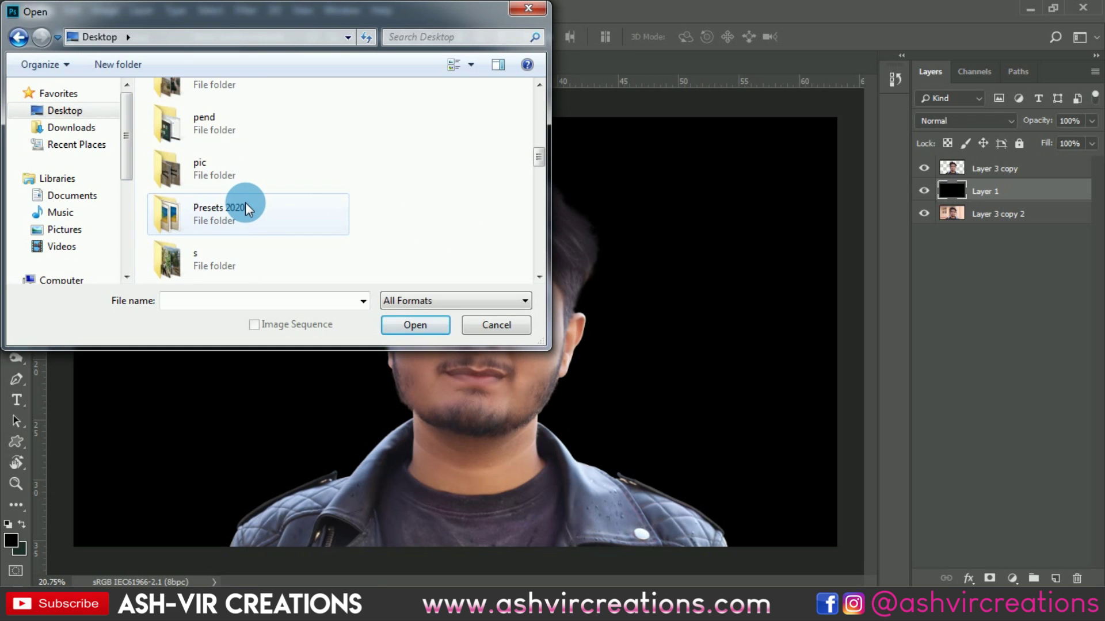
{"action": "scroll", "coordinate": [245, 202], "scroll_direction": "up", "scroll_amount": 7}
{"action": "double_click", "coordinate": [231, 137]}
{"action": "double_click", "coordinate": [396, 106]}
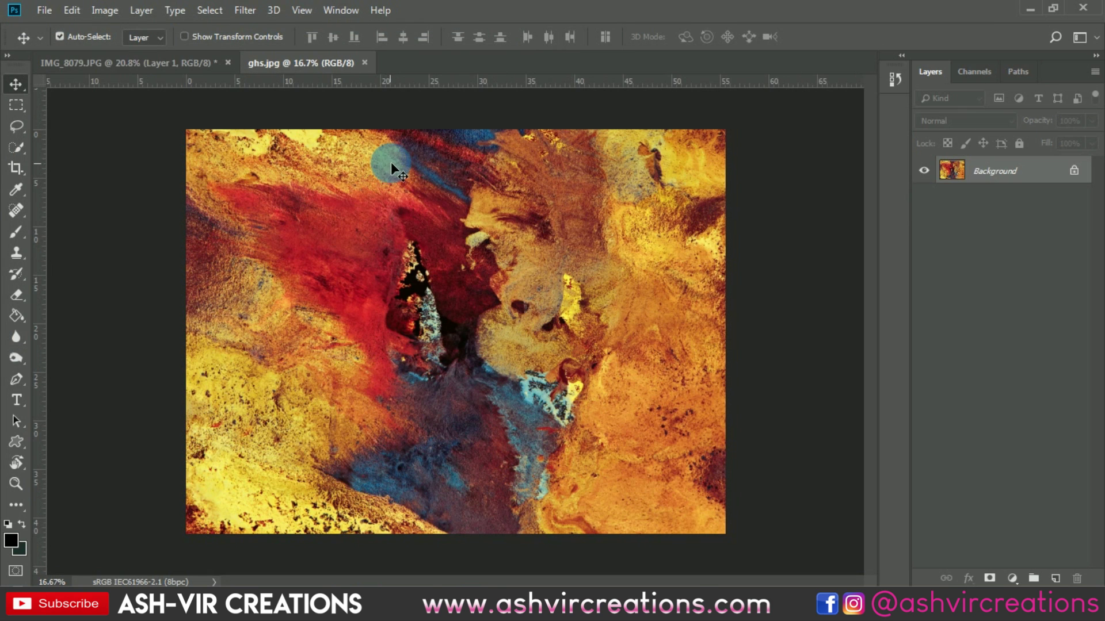
- Move the ghs.jpg texture into the portrait document behind the cutout, centred horizontally and aligned with the canvas's bottom edge
{"action": "left_click_drag", "start_coordinate": [385, 163], "coordinate": [407, 234]}
{"action": "scroll", "coordinate": [414, 233], "scroll_direction": "down", "scroll_amount": 2}
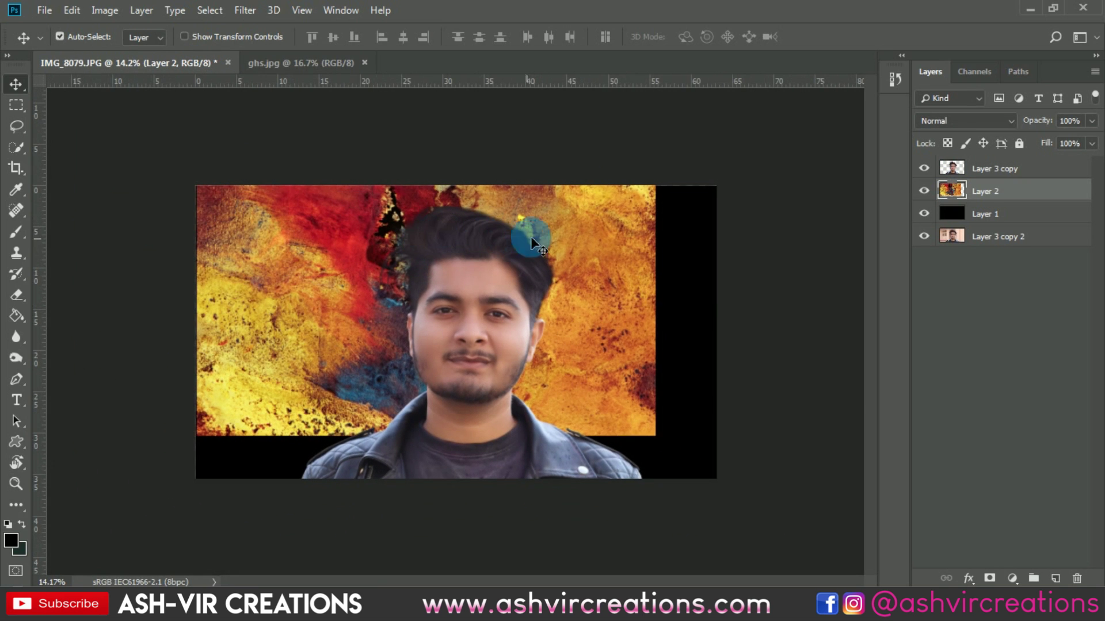
{"action": "left_click_drag", "start_coordinate": [531, 237], "coordinate": [610, 282]}
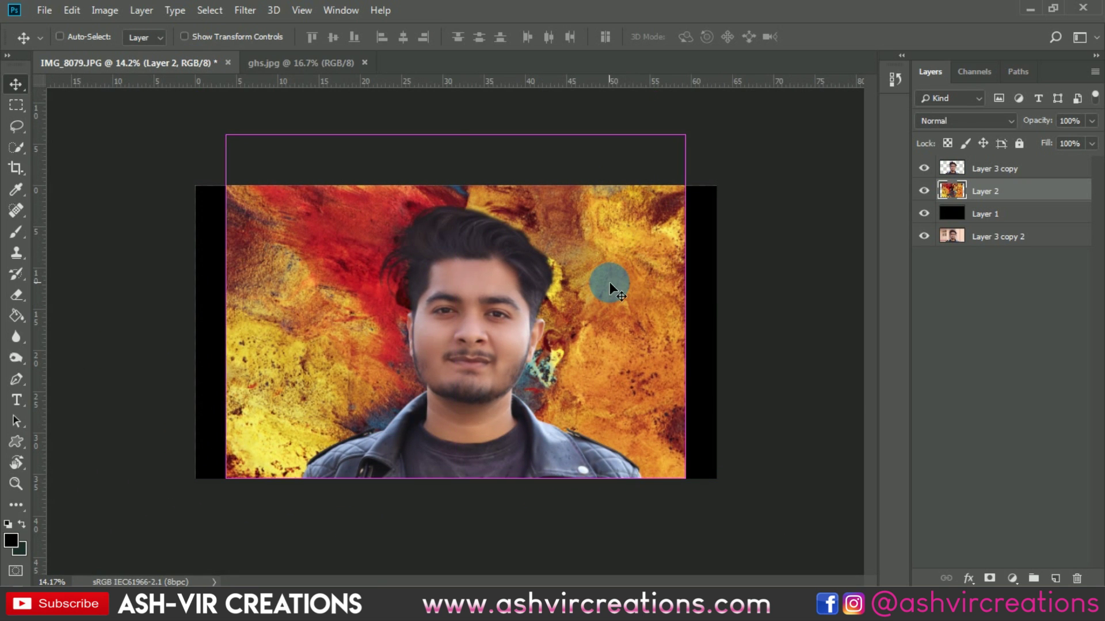
{"action": "key", "text": "ctrl+t"}
{"action": "scroll", "coordinate": [614, 223], "scroll_direction": "down", "scroll_amount": 1}
{"action": "scroll", "coordinate": [615, 223], "scroll_direction": "down", "scroll_amount": 1}
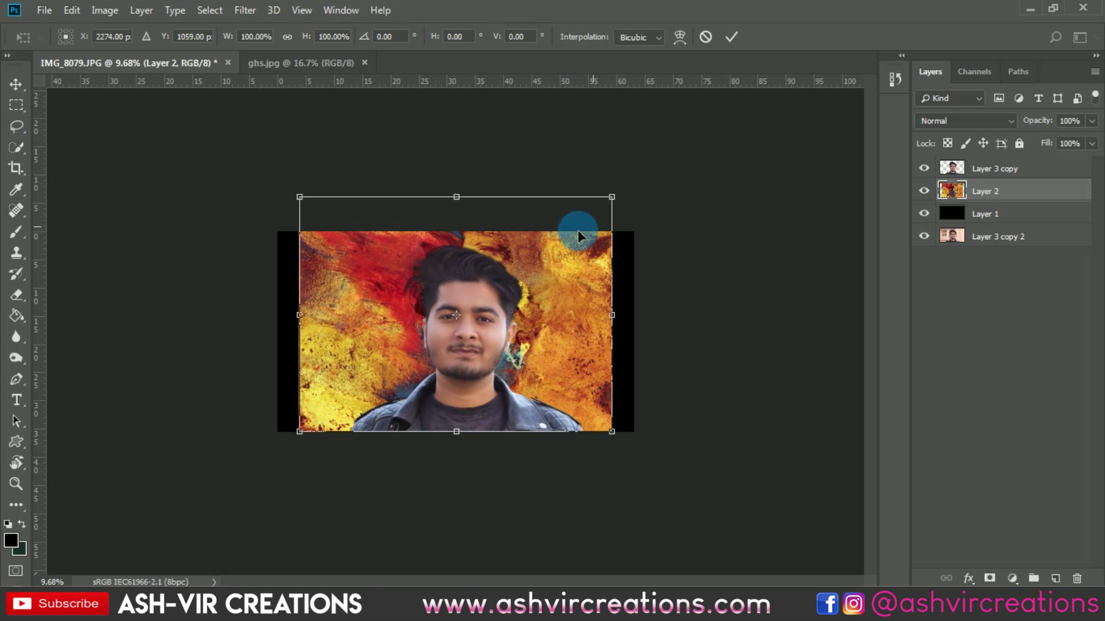
{"action": "double_click", "coordinate": [570, 262]}
{"action": "scroll", "coordinate": [562, 258], "scroll_direction": "down", "scroll_amount": 1}
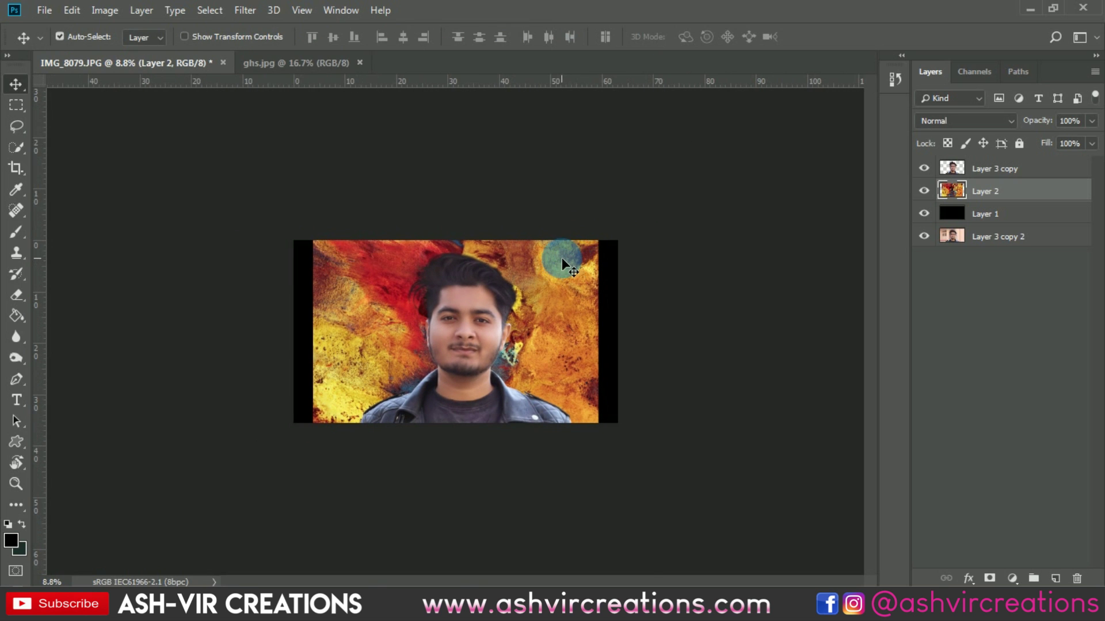
{"action": "scroll", "coordinate": [561, 258], "scroll_direction": "up", "scroll_amount": 2}
{"action": "left_click", "coordinate": [21, 166]}
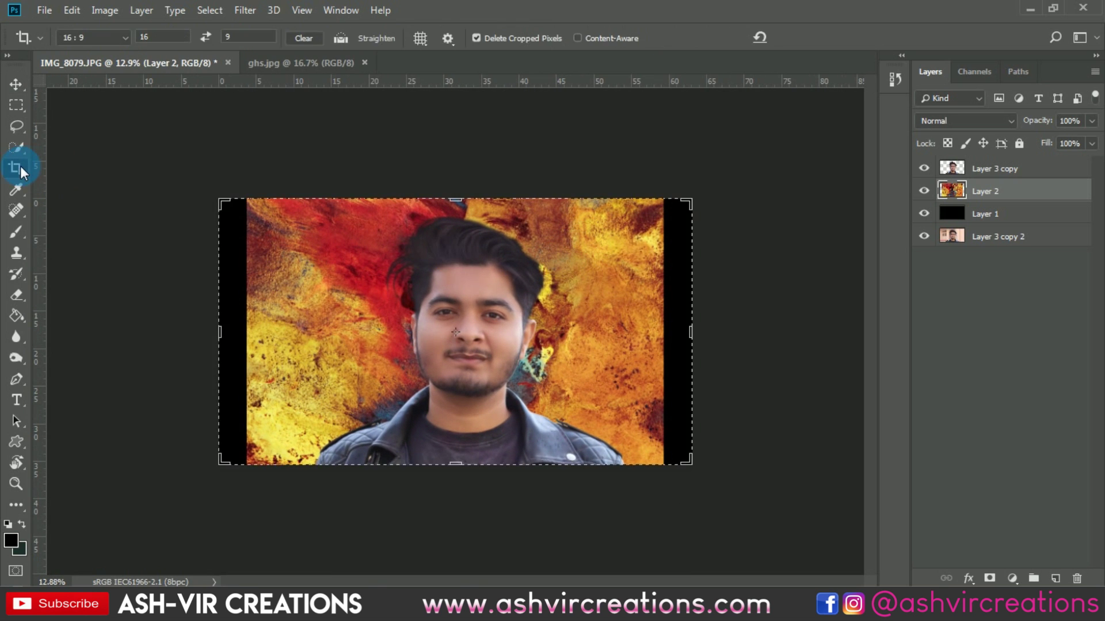
{"action": "left_click", "coordinate": [109, 39]}
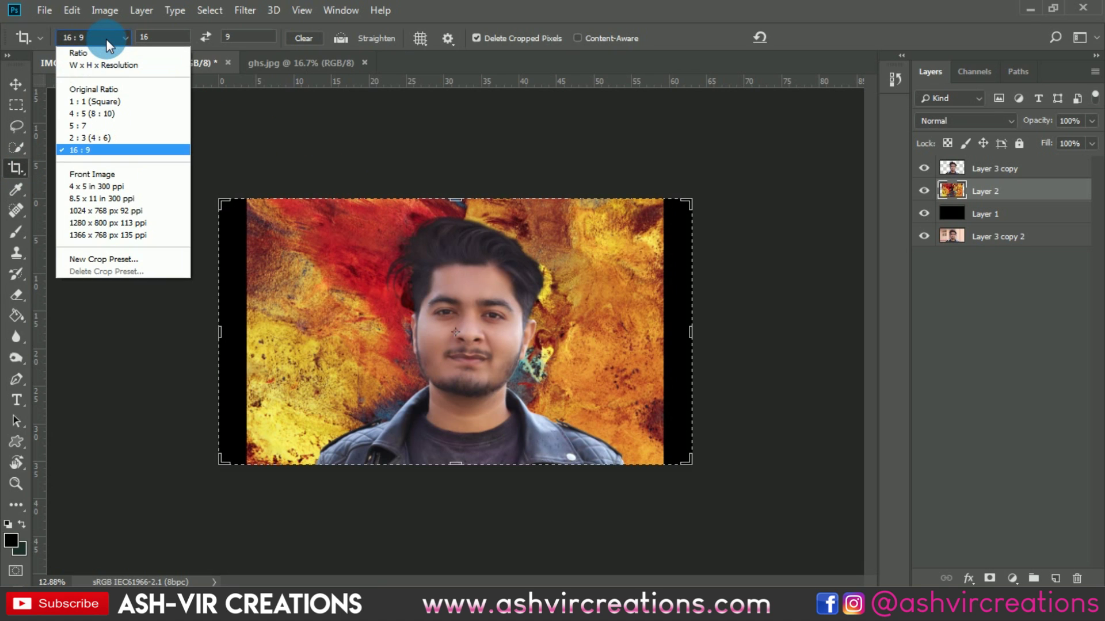
{"action": "left_click", "coordinate": [106, 113]}
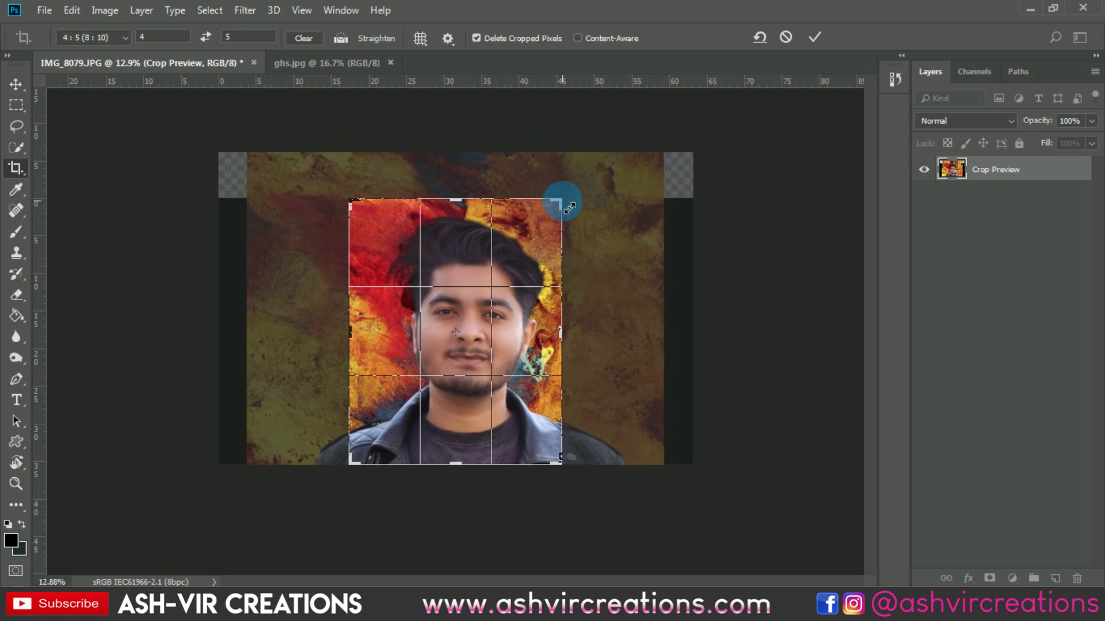
{"action": "left_click_drag", "start_coordinate": [569, 207], "coordinate": [660, 146]}
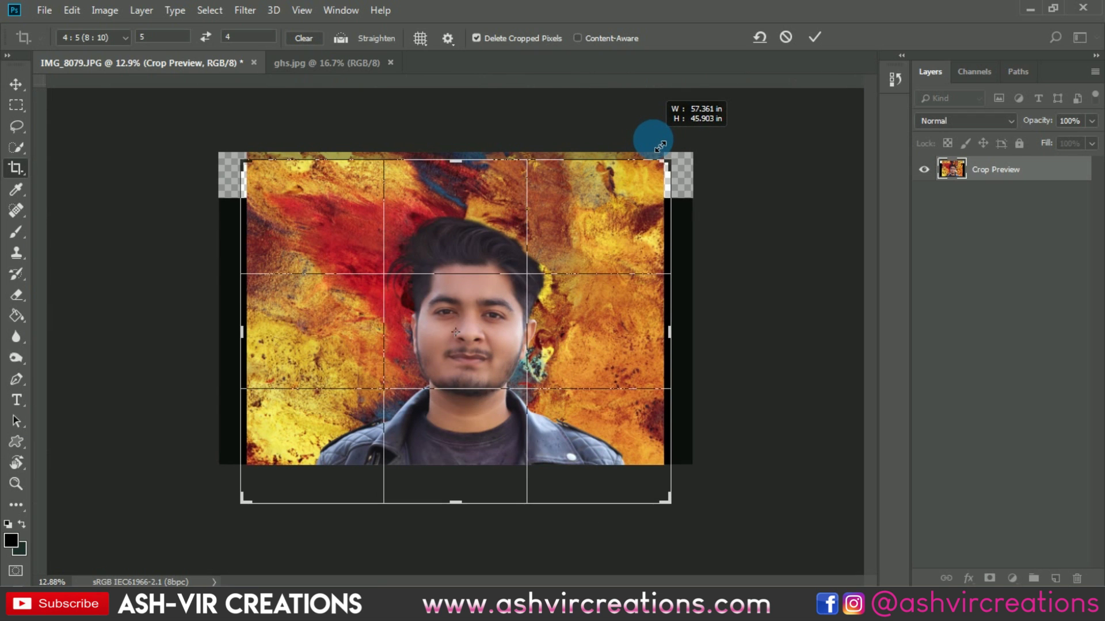
{"action": "left_click_drag", "start_coordinate": [582, 237], "coordinate": [611, 236]}
{"action": "key", "text": "ctrl+r"}
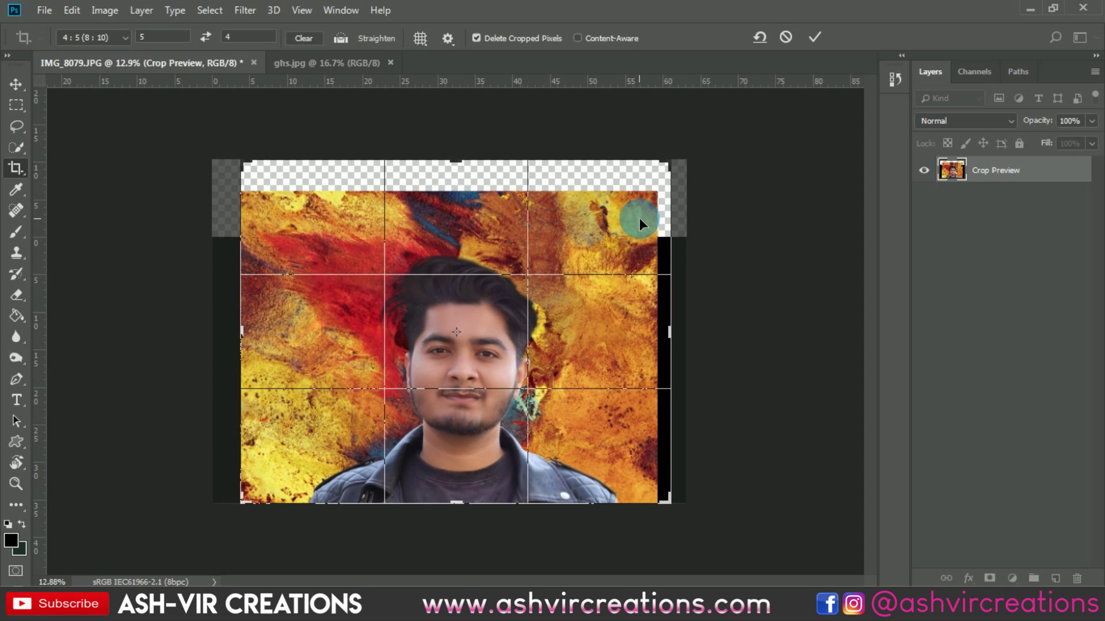
{"action": "left_click", "coordinate": [786, 37]}
{"action": "key", "text": "v"}
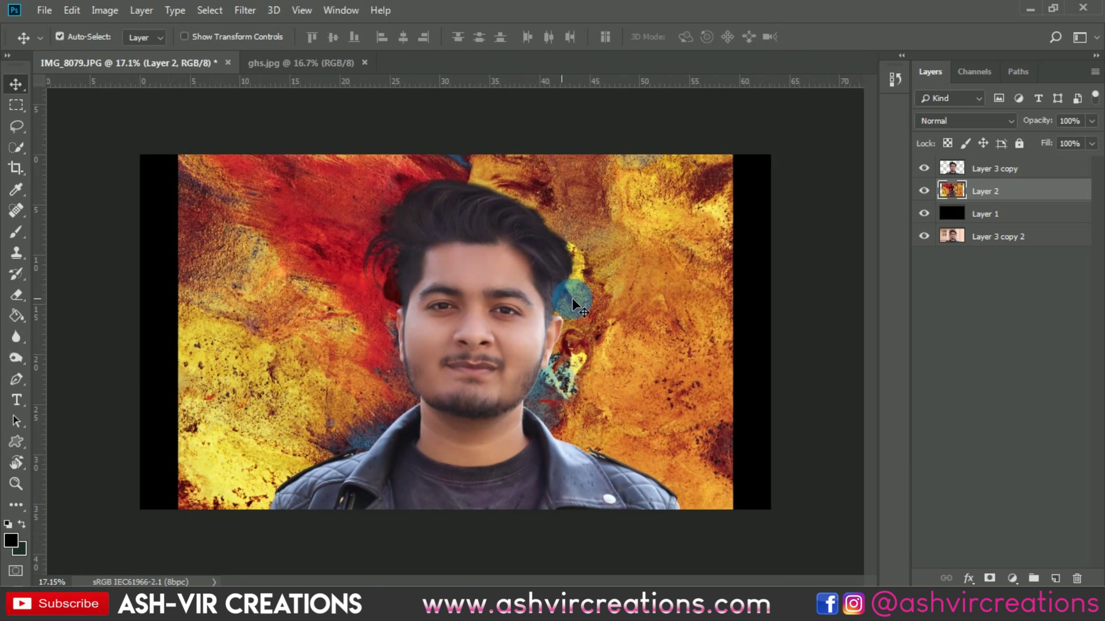
{"action": "right_click", "coordinate": [656, 278]}
{"action": "left_click", "coordinate": [663, 286]}
{"action": "key", "text": "ctrl+u"}
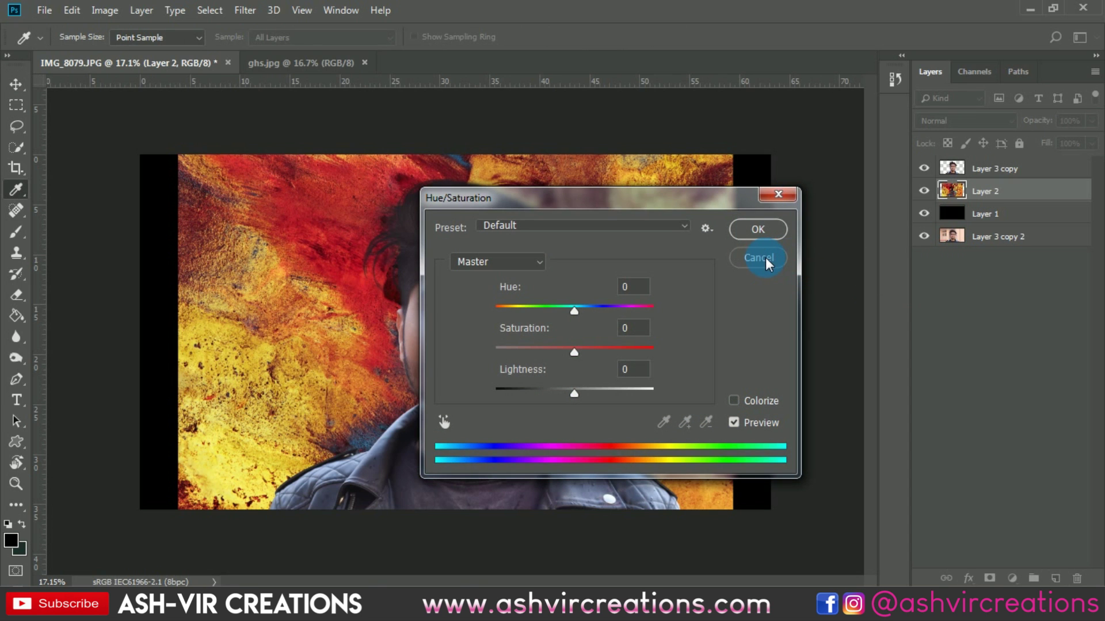
{"action": "left_click", "coordinate": [765, 257]}
- Try the Multiply blending mode on the texture in Layer 2 and return the layer to Normal
{"action": "left_click", "coordinate": [966, 122]}
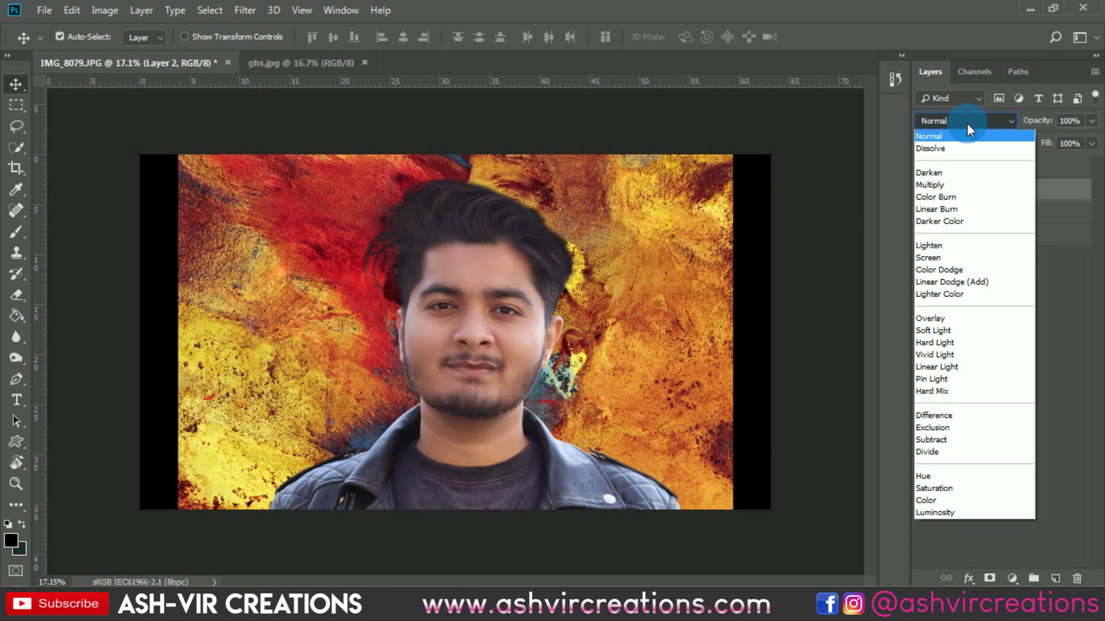
{"action": "left_click", "coordinate": [950, 184]}
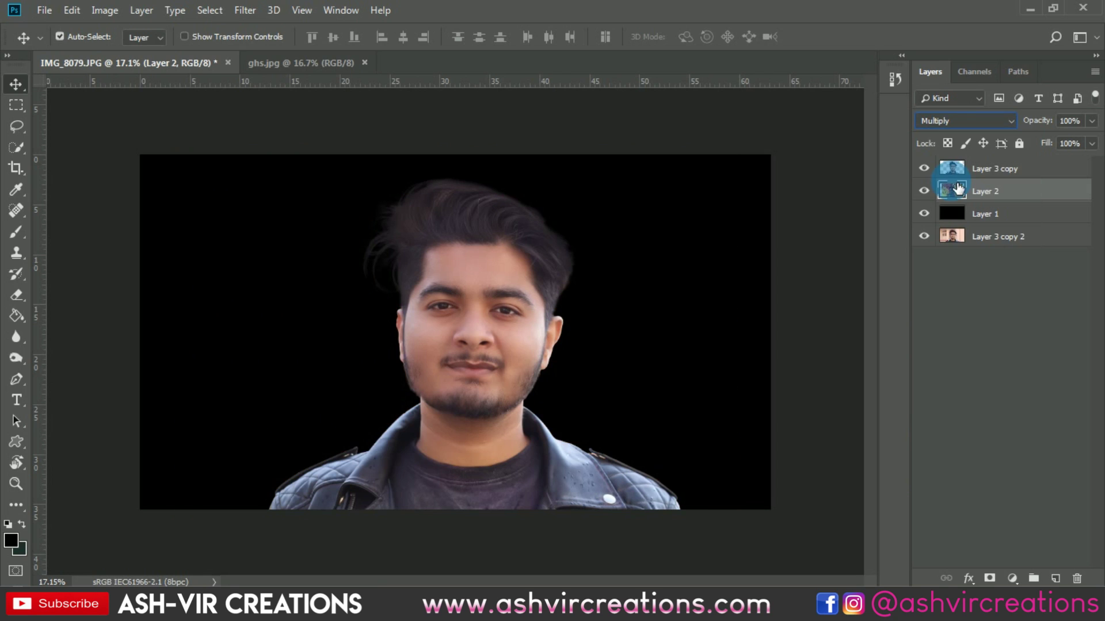
{"action": "left_click", "coordinate": [951, 126]}
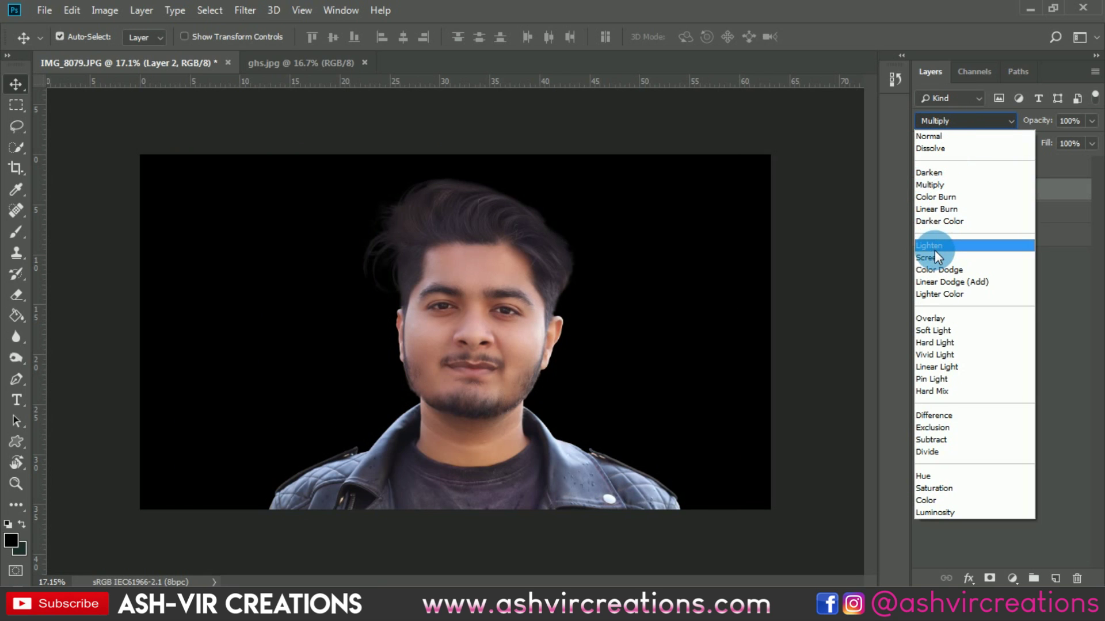
{"action": "left_click", "coordinate": [939, 135]}
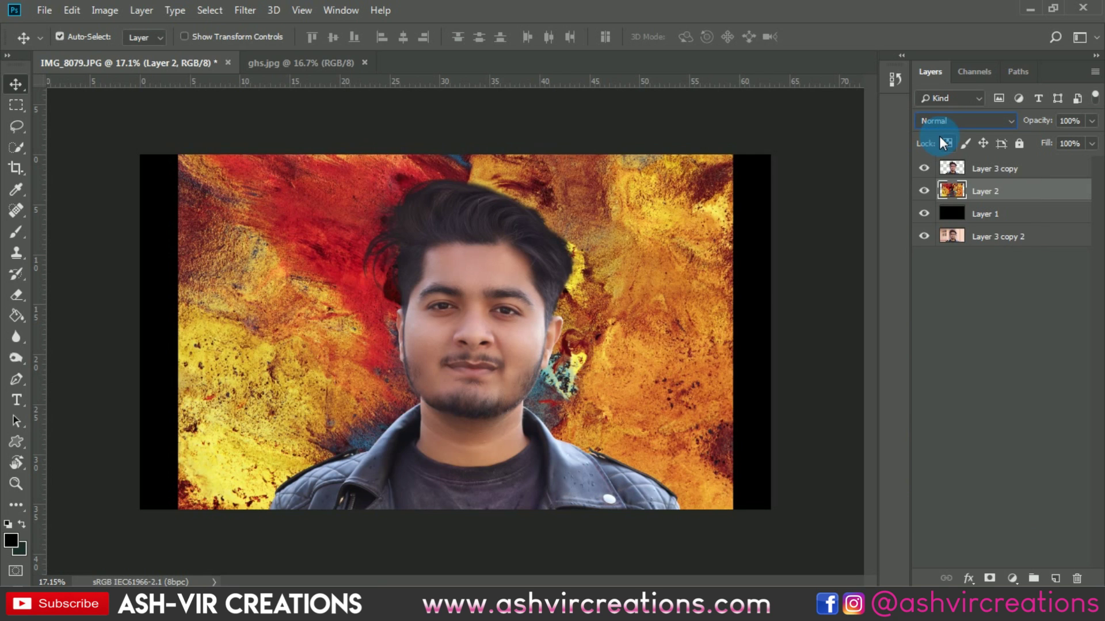
- Desaturate and darken the texture in Layer 2 with Hue/Saturation, using Saturation -100 and Lightness -79
{"action": "key", "text": "ctrl+u"}
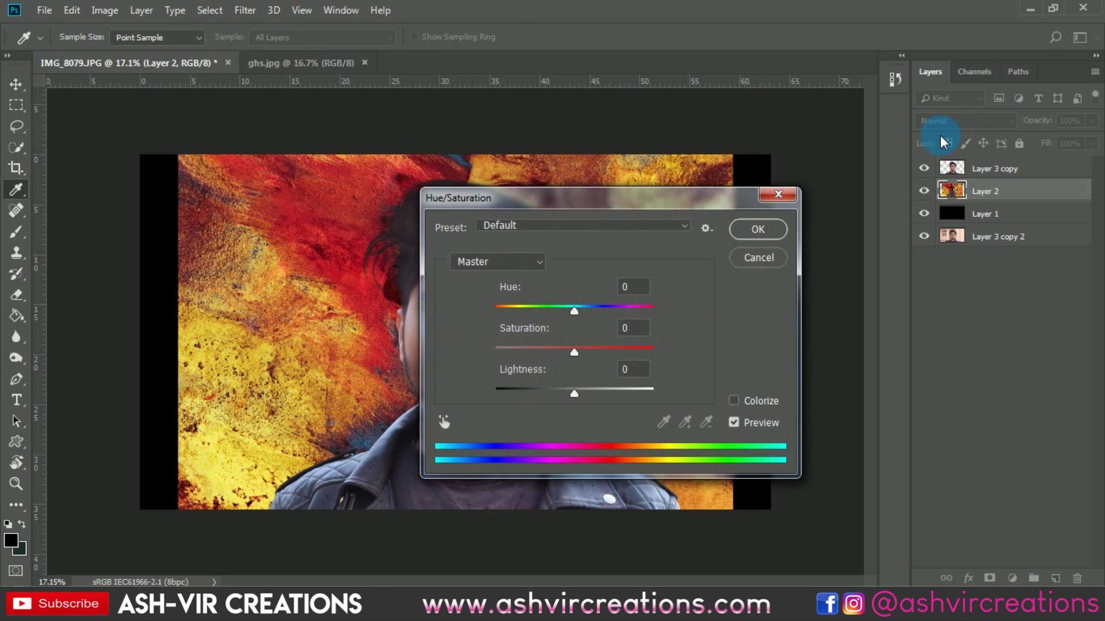
{"action": "left_click_drag", "start_coordinate": [567, 388], "coordinate": [507, 388]}
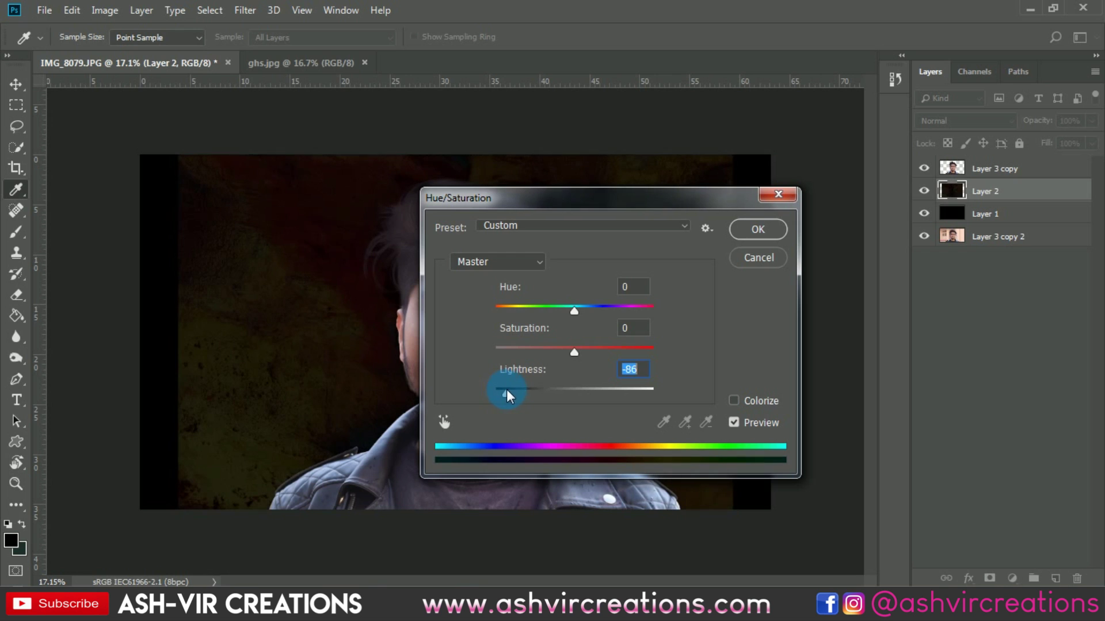
{"action": "left_click_drag", "start_coordinate": [608, 200], "coordinate": [786, 161]}
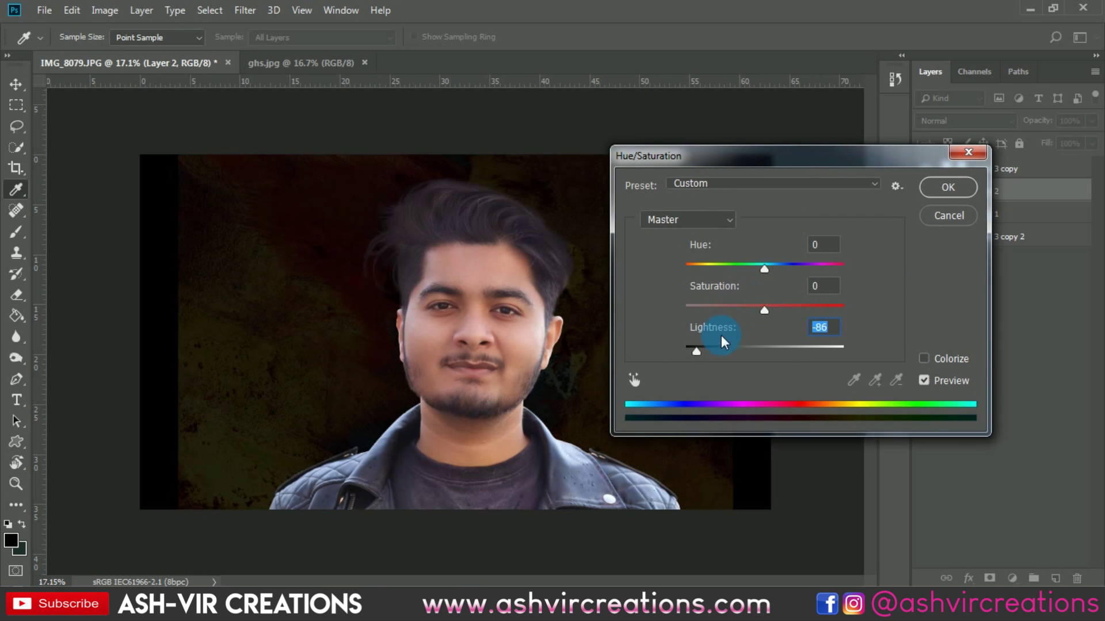
{"action": "left_click_drag", "start_coordinate": [710, 306], "coordinate": [652, 309]}
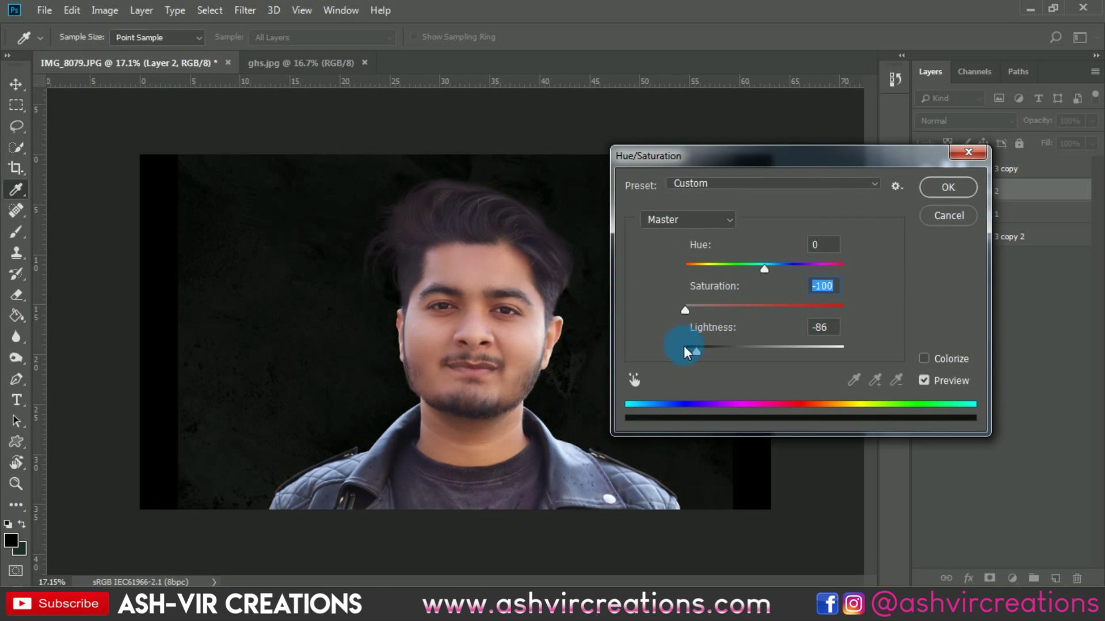
{"action": "left_click_drag", "start_coordinate": [700, 349], "coordinate": [703, 351]}
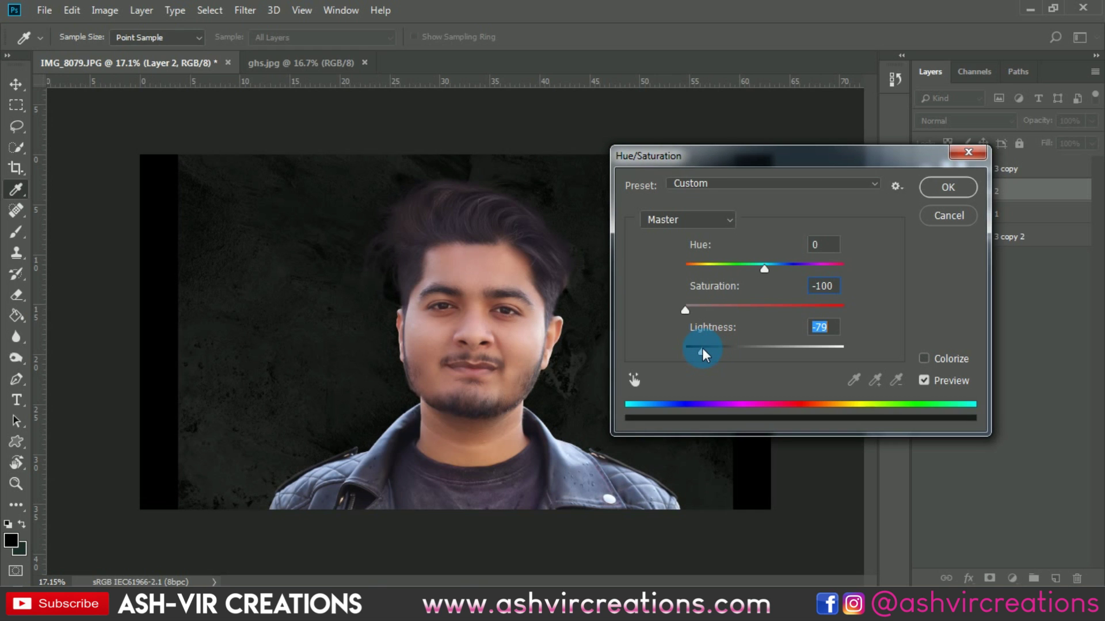
{"action": "left_click", "coordinate": [946, 187]}
{"action": "key", "text": "v"}
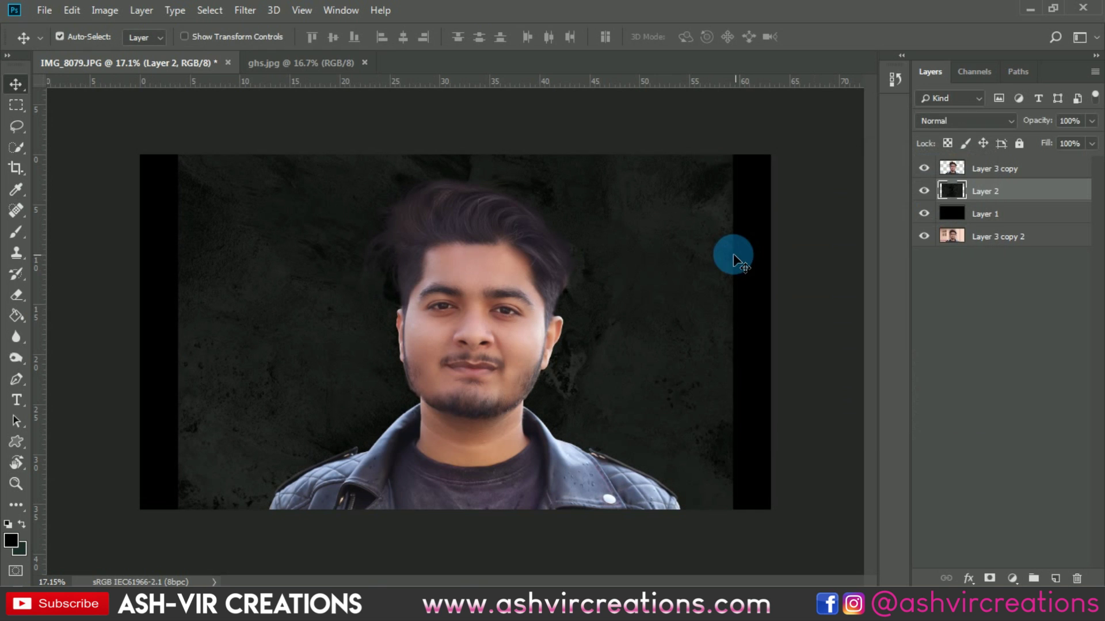
- Enlarge the Layer 2 texture proportionally to about 119.5% with Free Transform so that it covers the canvas
{"action": "key", "text": "ctrl+t"}
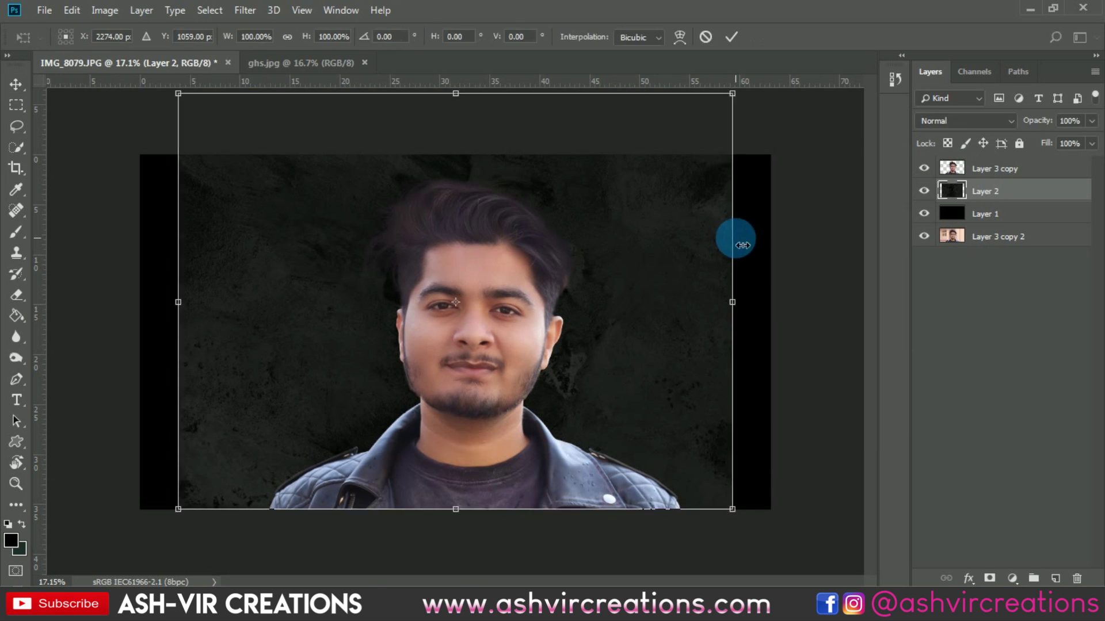
{"action": "left_click_drag", "start_coordinate": [738, 522], "coordinate": [806, 546]}
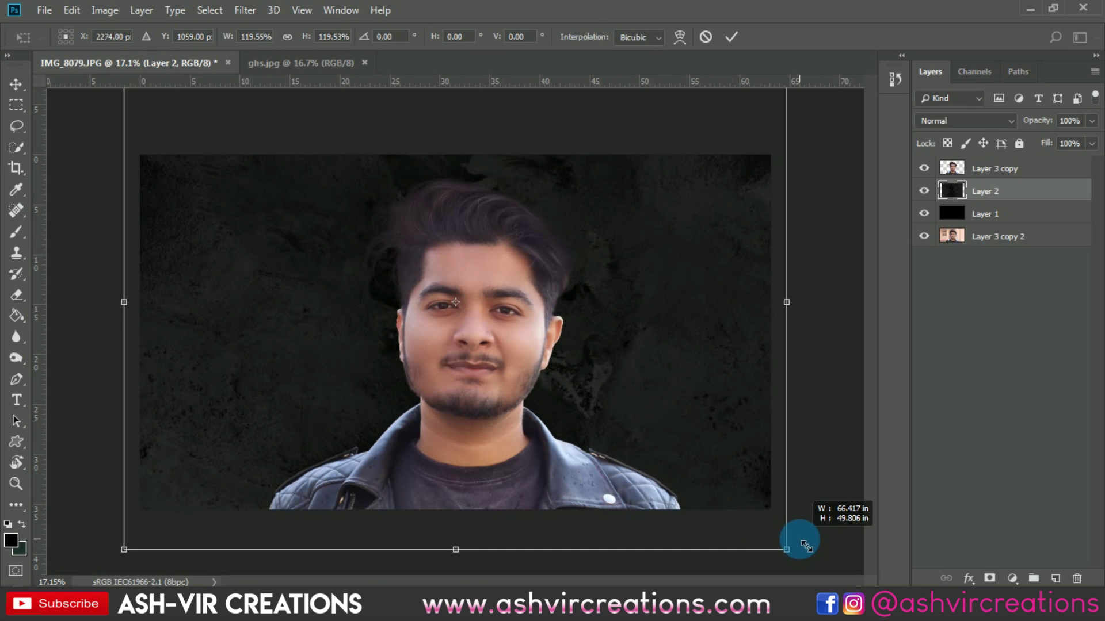
{"action": "left_click_drag", "start_coordinate": [687, 305], "coordinate": [665, 264]}
- Rotate the Layer 2 texture 90° clockwise and place it over the right two thirds of the canvas
{"action": "right_click", "coordinate": [667, 267]}
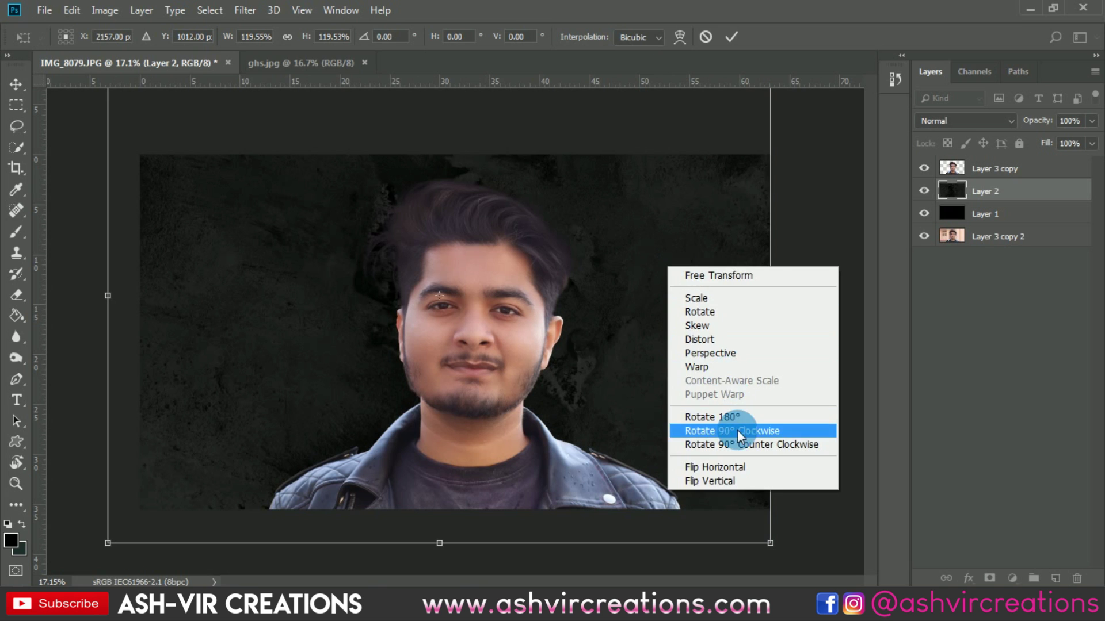
{"action": "left_click", "coordinate": [742, 427]}
{"action": "left_click_drag", "start_coordinate": [606, 328], "coordinate": [742, 274]}
{"action": "left_click_drag", "start_coordinate": [668, 293], "coordinate": [696, 280]}
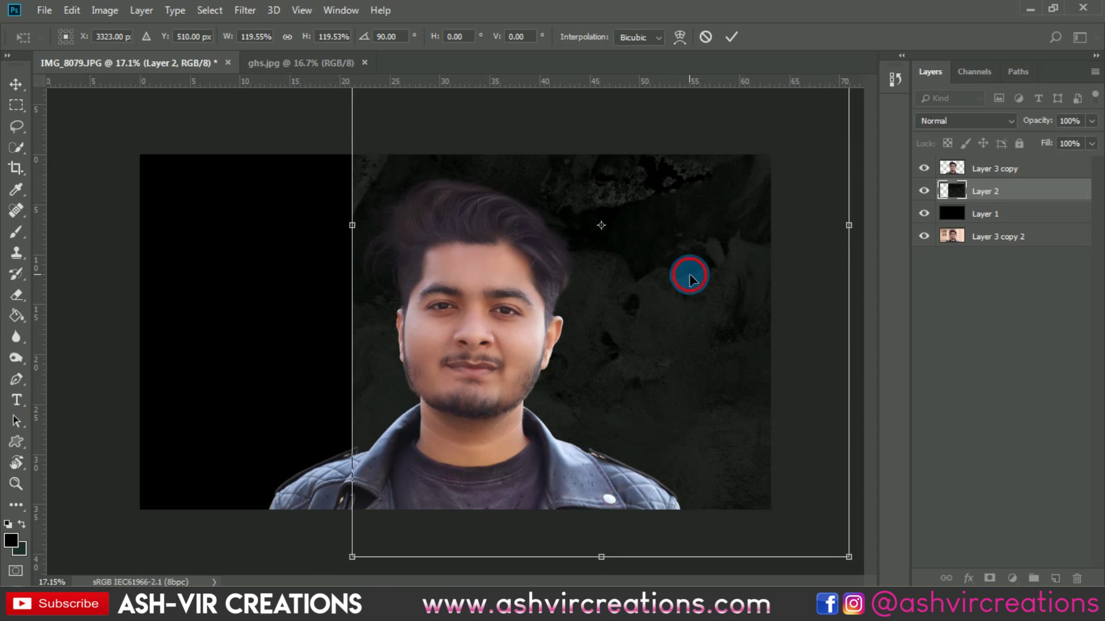
{"action": "double_click", "coordinate": [689, 277]}
- Duplicate Layer 2 and flip the copy horizontally, placing it over the empty left part of the canvas
{"action": "key", "text": "ctrl+j"}
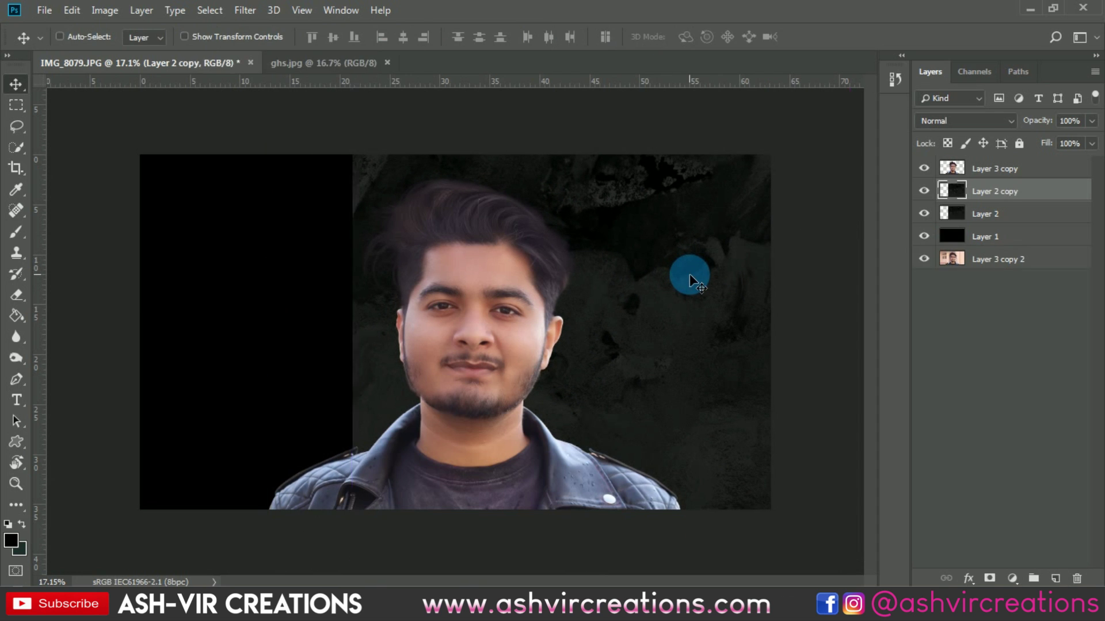
{"action": "key", "text": "ctrl+t"}
{"action": "right_click", "coordinate": [693, 339]}
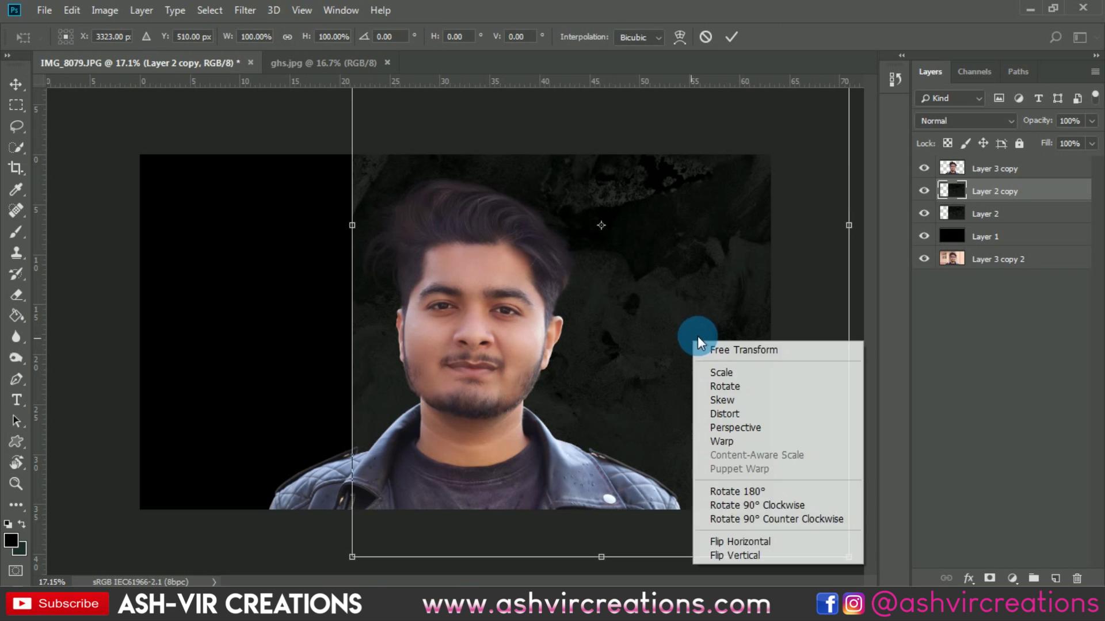
{"action": "left_click", "coordinate": [737, 541]}
{"action": "left_click_drag", "start_coordinate": [727, 375], "coordinate": [340, 298]}
{"action": "key", "text": "Return"}
{"action": "key", "text": "ctrl+t"}
{"action": "key", "text": "Return"}
{"action": "key", "text": "ctrl+plus"}
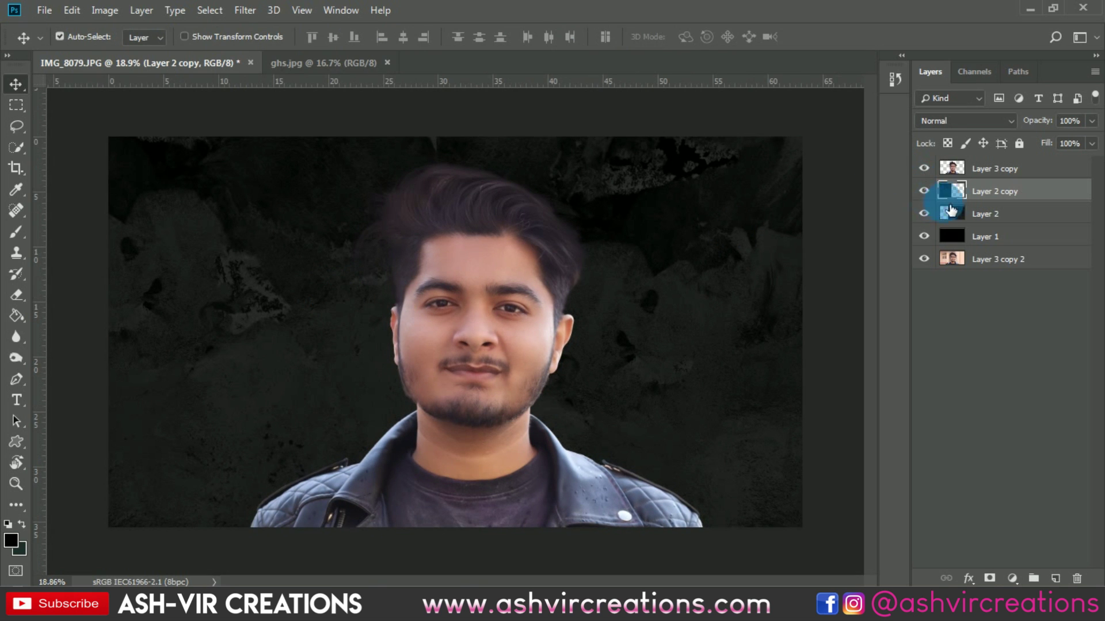
- Hide Layer 3 copy, erase the seam edge of Layer 2 copy with the soft 464 px Eraser, and show Layer 3 copy again
{"action": "left_click", "coordinate": [17, 294]}
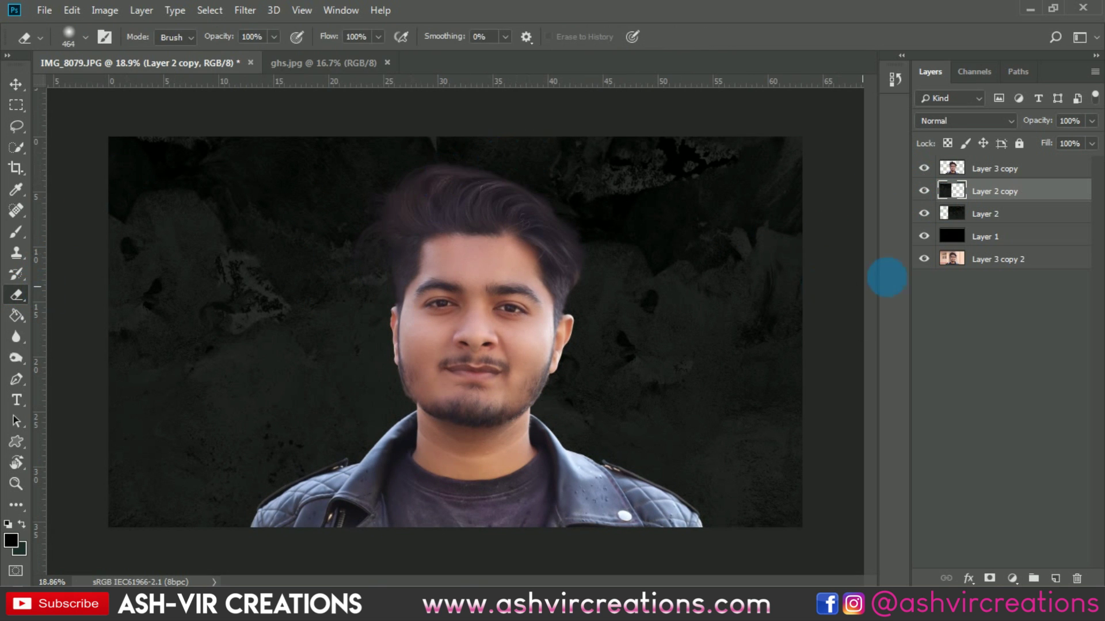
{"action": "left_click", "coordinate": [924, 176]}
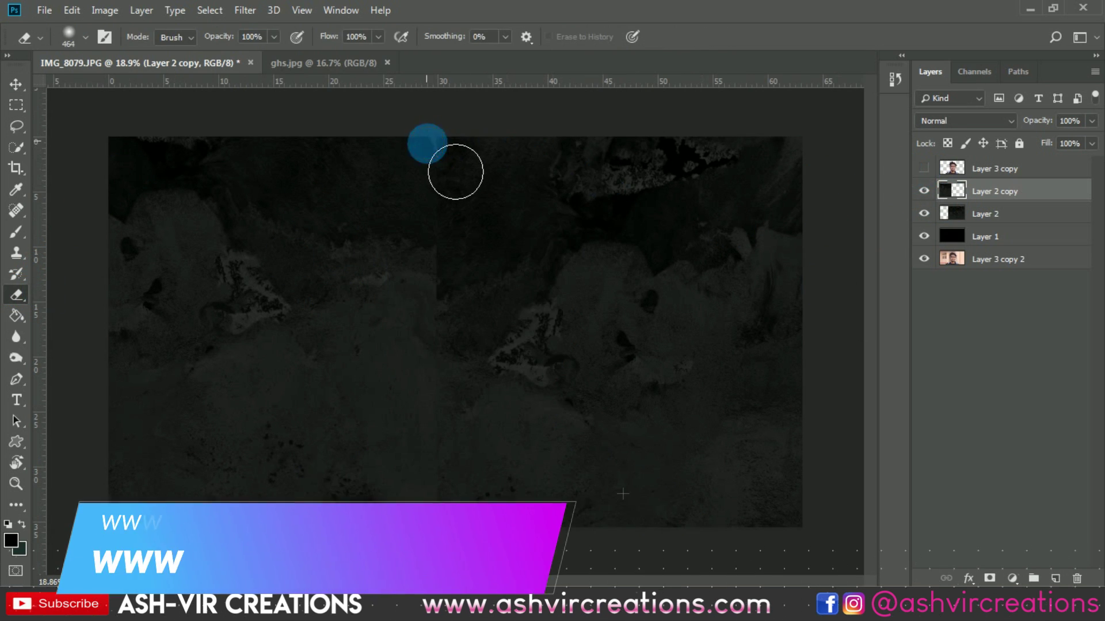
{"action": "mouse_move", "coordinate": [470, 210]}
{"action": "left_mouse_down"}
{"action": "mouse_move", "coordinate": [489, 301]}
{"action": "mouse_move", "coordinate": [480, 347]}
{"action": "mouse_move", "coordinate": [491, 194]}
{"action": "mouse_move", "coordinate": [490, 334]}
{"action": "mouse_move", "coordinate": [506, 415]}
{"action": "left_mouse_up"}
{"action": "left_click", "coordinate": [923, 168]}
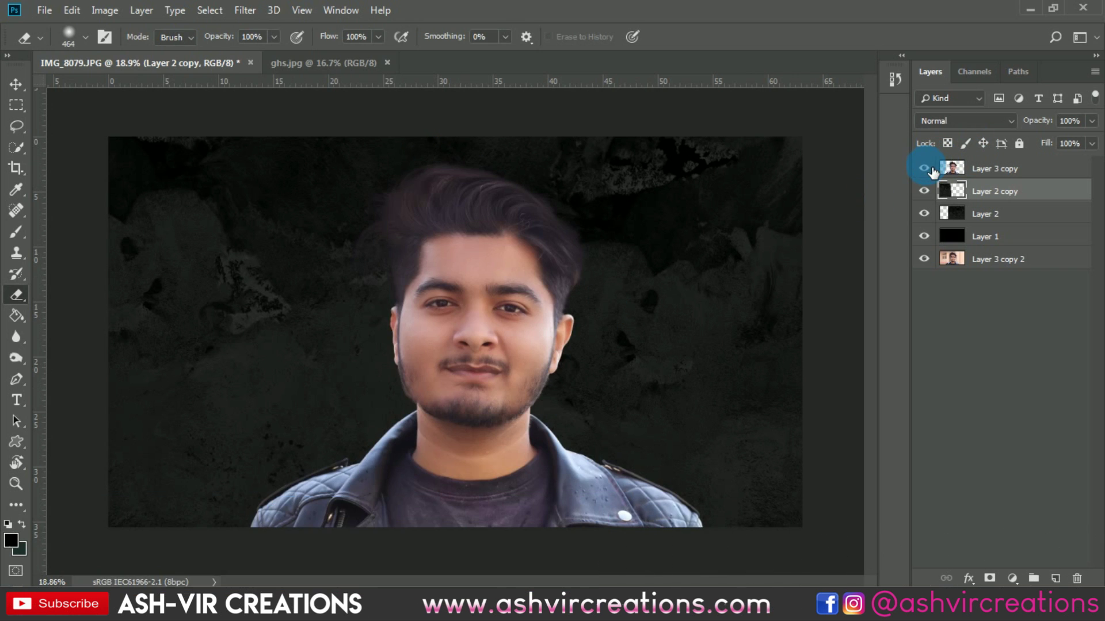
- Add a new empty layer above Layer 3 copy and clip it to the cut-out man
{"action": "key", "text": "v"}
{"action": "key", "text": "ctrl+minus"}
{"action": "left_click", "coordinate": [1001, 201]}
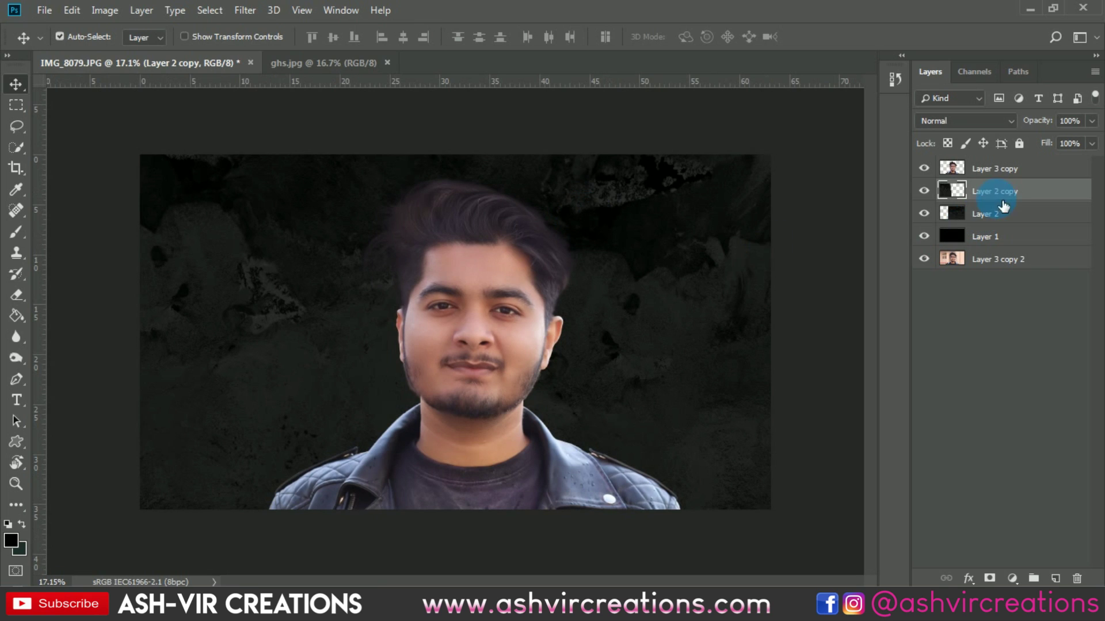
{"action": "left_click", "coordinate": [1005, 171]}
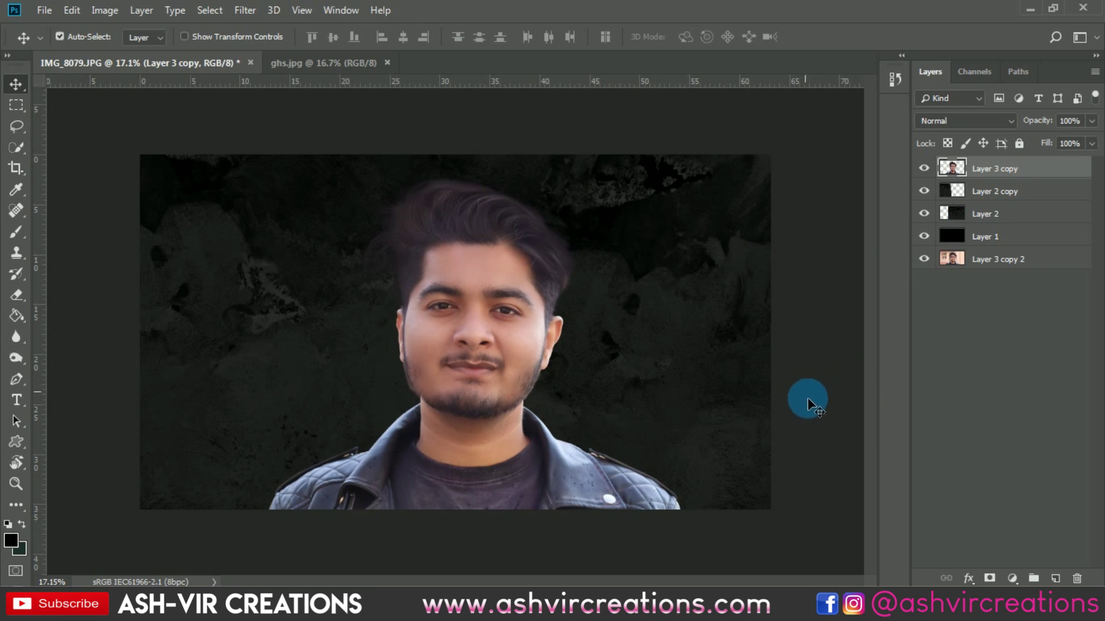
{"action": "left_click", "coordinate": [1055, 578]}
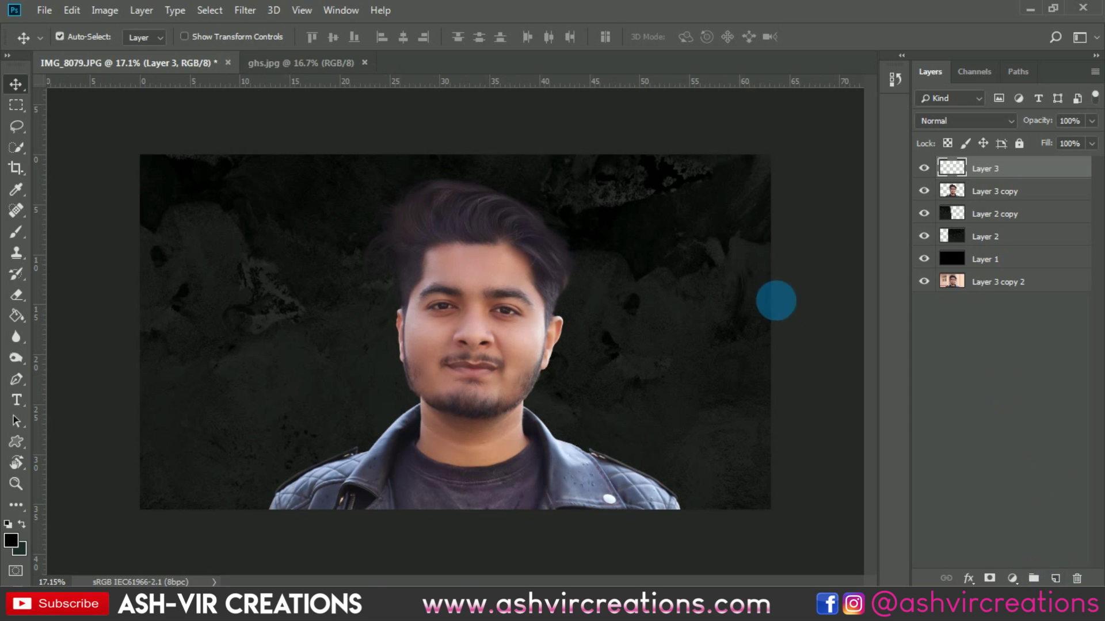
{"action": "right_click", "coordinate": [1009, 176]}
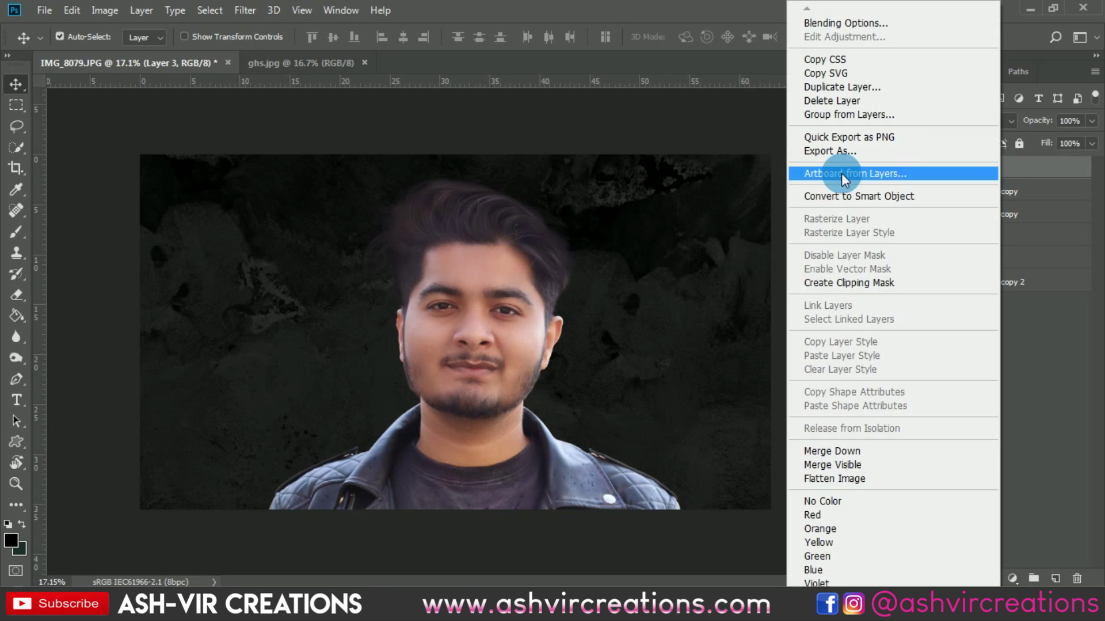
{"action": "left_click", "coordinate": [840, 283]}
- Choose the Brush tool and set the foreground colour to pure red, ff0000
{"action": "left_click", "coordinate": [27, 241]}
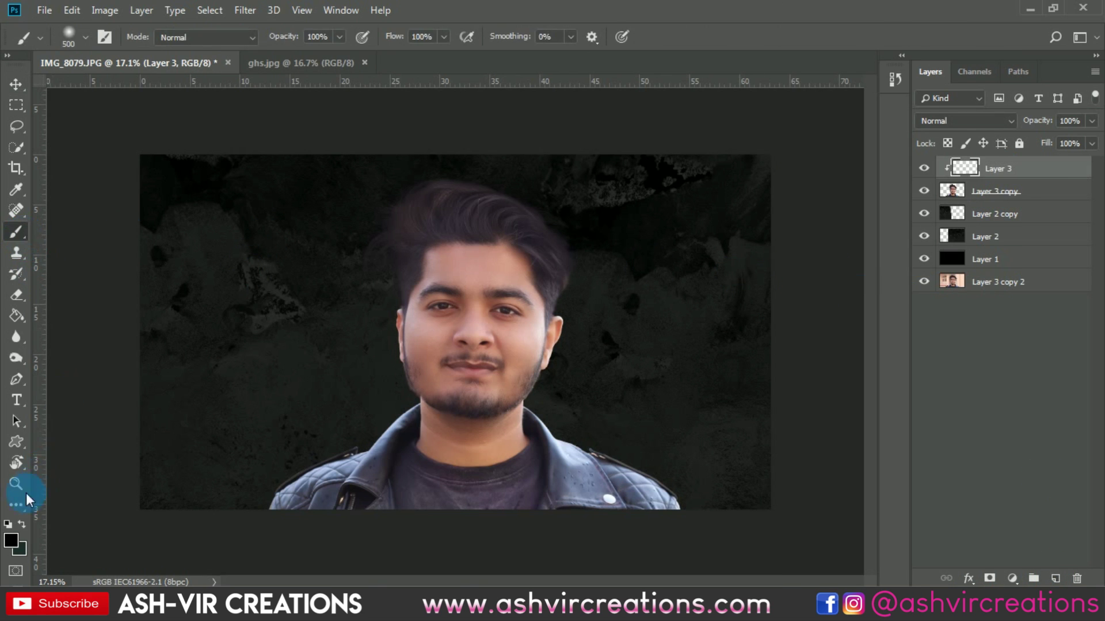
{"action": "left_click", "coordinate": [13, 541]}
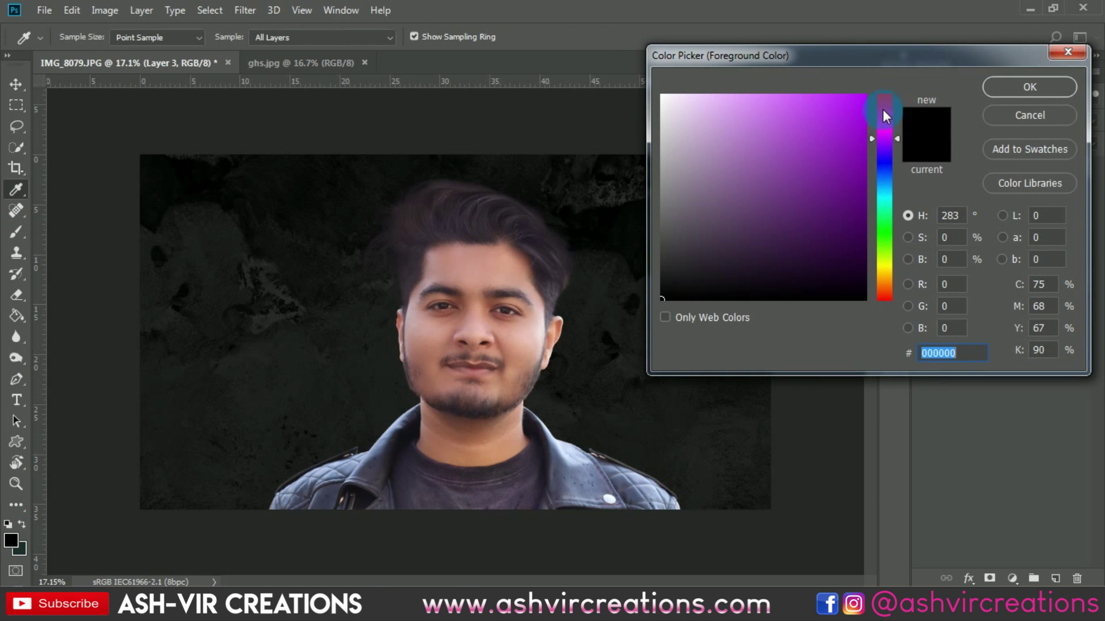
{"action": "left_click", "coordinate": [863, 95]}
{"action": "left_click", "coordinate": [1024, 86]}
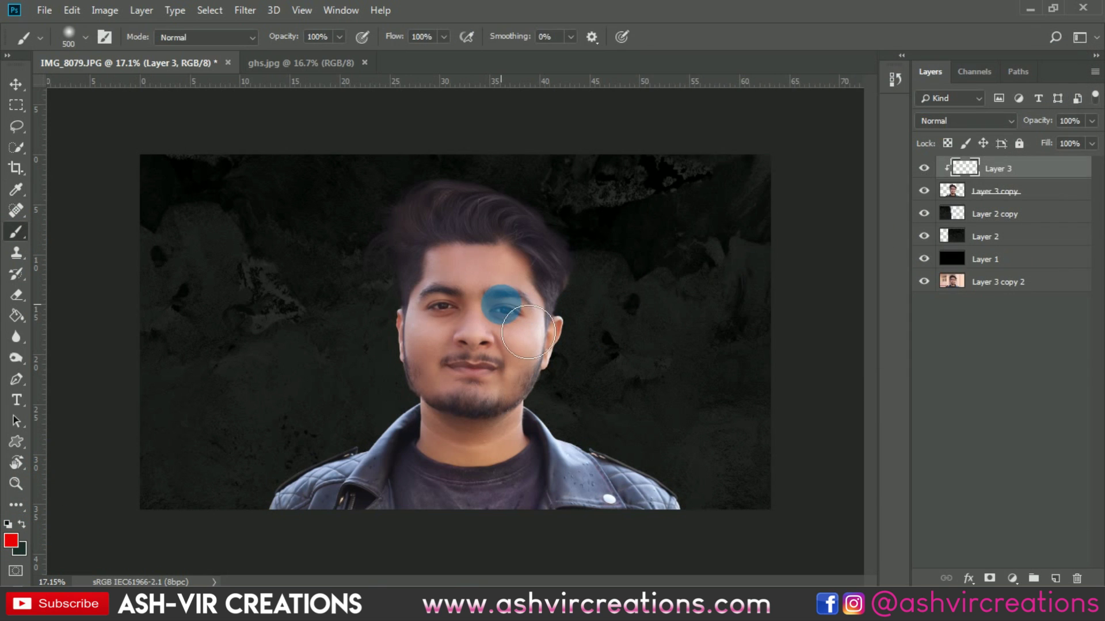
- Paint red over the right half of the man's hair, face and jacket on Layer 3, enlarging the soft brush to 1400 px
{"action": "scroll", "coordinate": [527, 332], "scroll_direction": "down", "scroll_amount": 2}
{"action": "key", "text": "bracketright"}
{"action": "key", "text": "bracketright"}
{"action": "key", "text": "bracketright"}
{"action": "key", "text": "bracketright"}
{"action": "key", "text": "bracketright"}
{"action": "key", "text": "bracketright"}
{"action": "key", "text": "bracketright"}
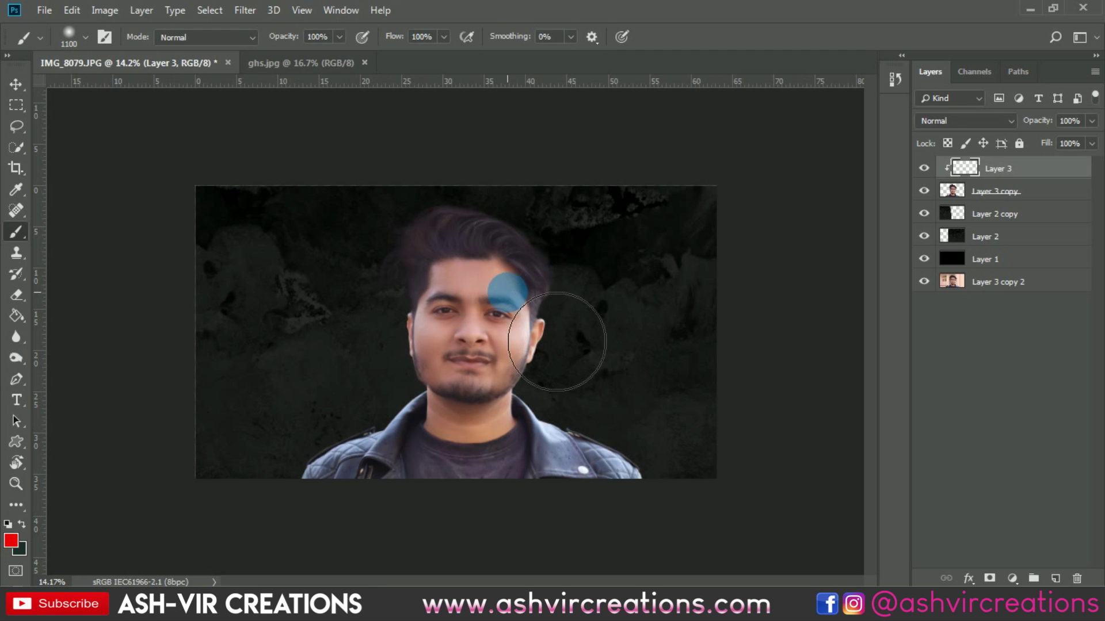
{"action": "mouse_move", "coordinate": [530, 240]}
{"action": "left_mouse_down"}
{"action": "mouse_move", "coordinate": [565, 426]}
{"action": "mouse_move", "coordinate": [543, 468]}
{"action": "mouse_move", "coordinate": [558, 409]}
{"action": "mouse_move", "coordinate": [560, 237]}
{"action": "mouse_move", "coordinate": [668, 486]}
{"action": "left_mouse_up"}
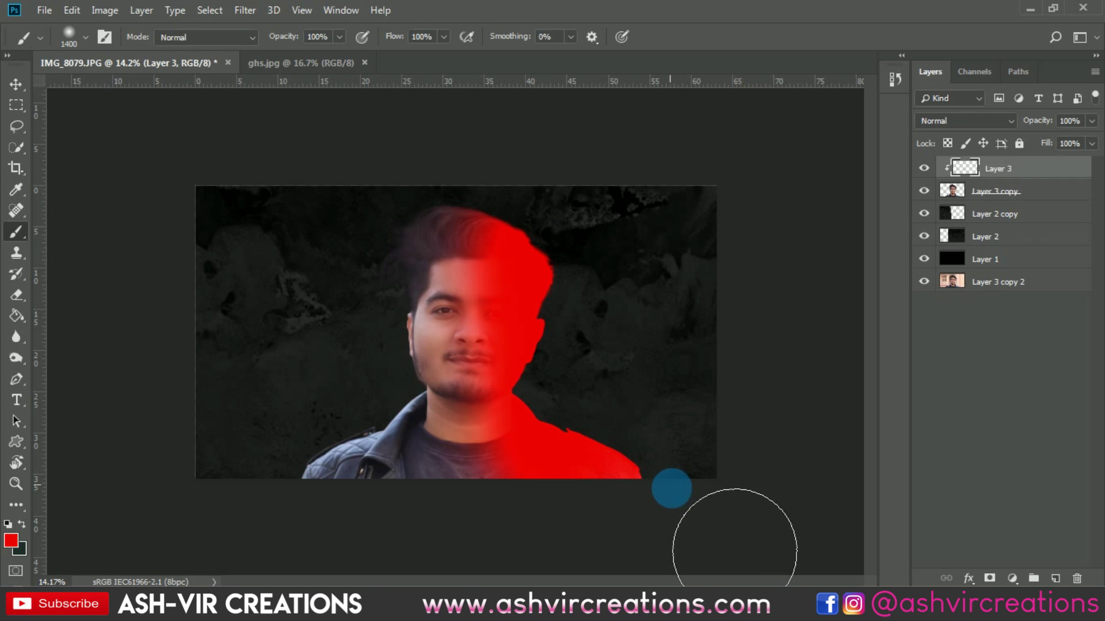
- Set Layer 3's blend mode to Subtract and compare the portrait with and without the layer
{"action": "left_click", "coordinate": [975, 120]}
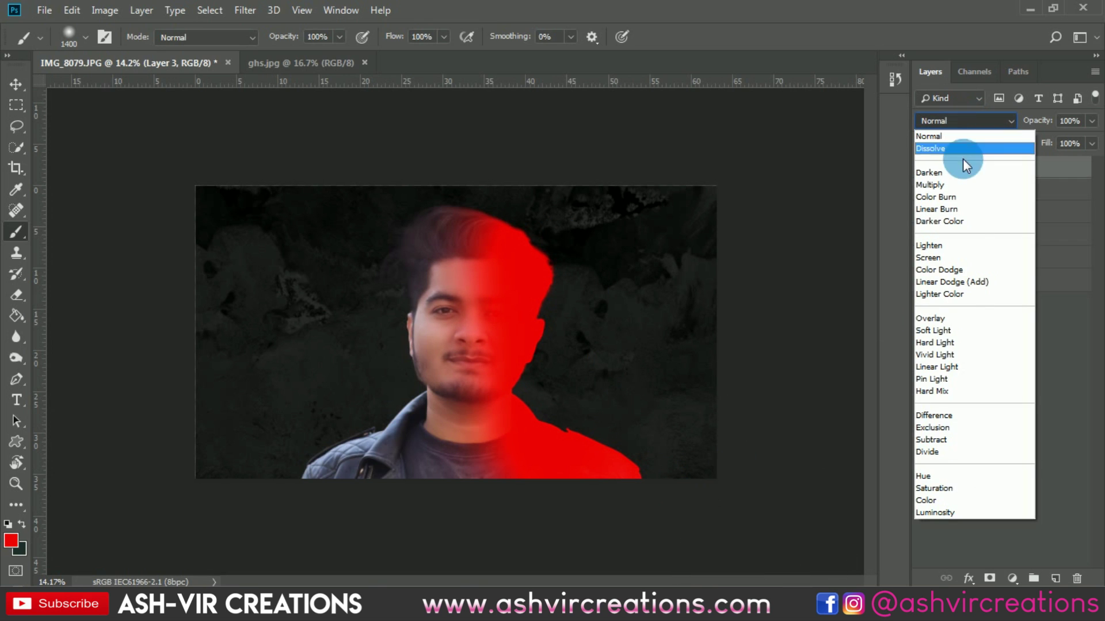
{"action": "left_click", "coordinate": [942, 440]}
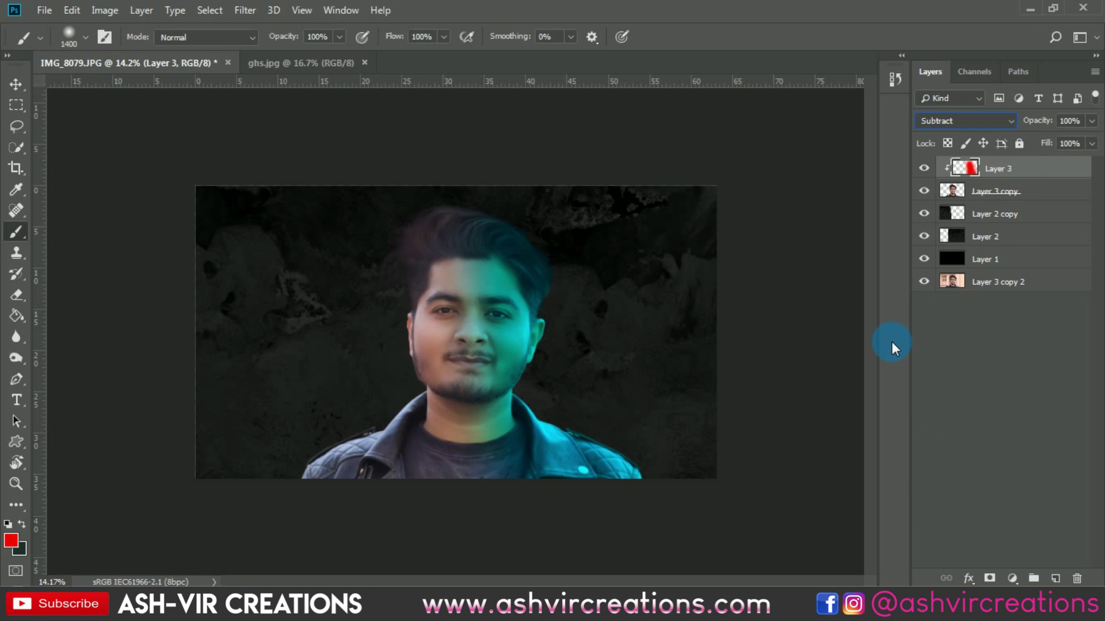
{"action": "key", "text": "ctrl+plus"}
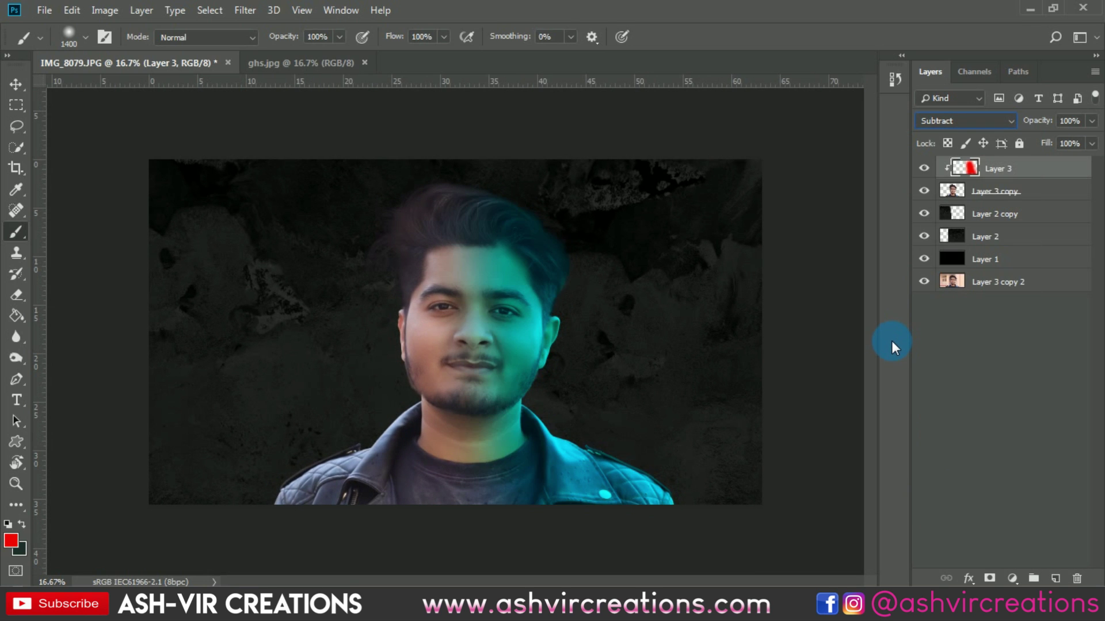
{"action": "left_click", "coordinate": [924, 168]}
{"action": "left_click", "coordinate": [925, 168]}
{"action": "left_click", "coordinate": [924, 167]}
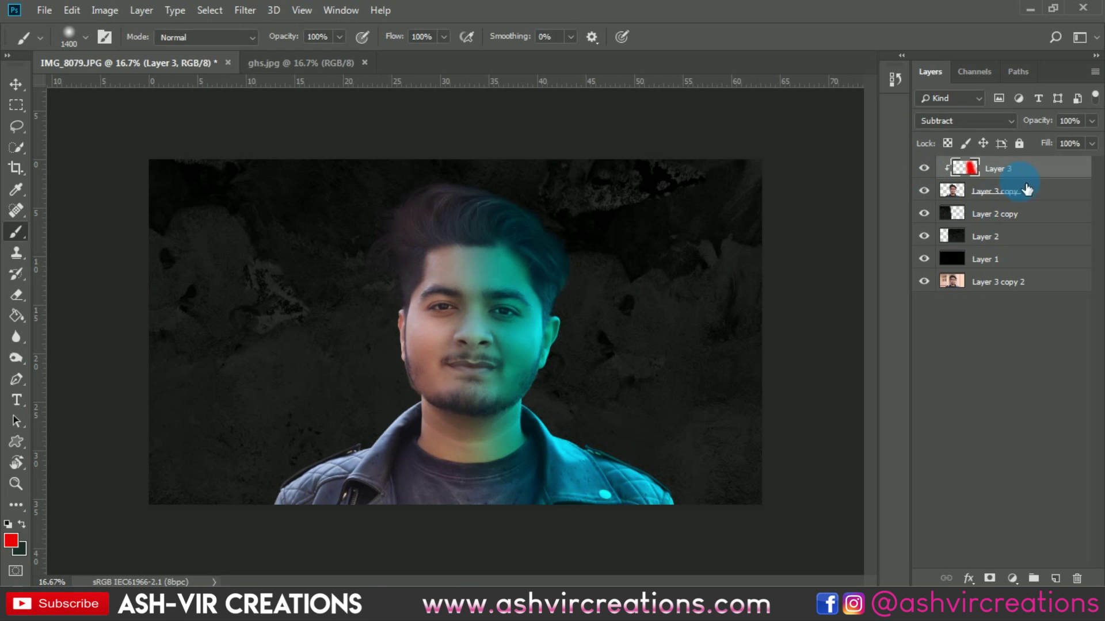
- Add another empty layer above Layer 3 and clip it to the cut-out man
{"action": "left_click", "coordinate": [1057, 576]}
{"action": "right_click", "coordinate": [1041, 174]}
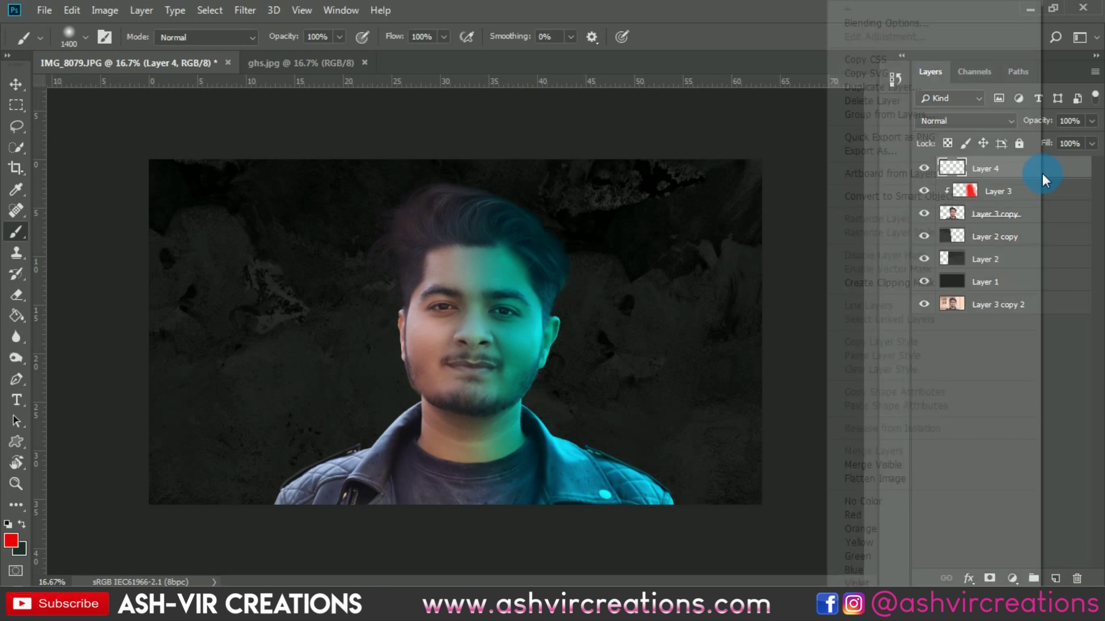
{"action": "left_click", "coordinate": [919, 283]}
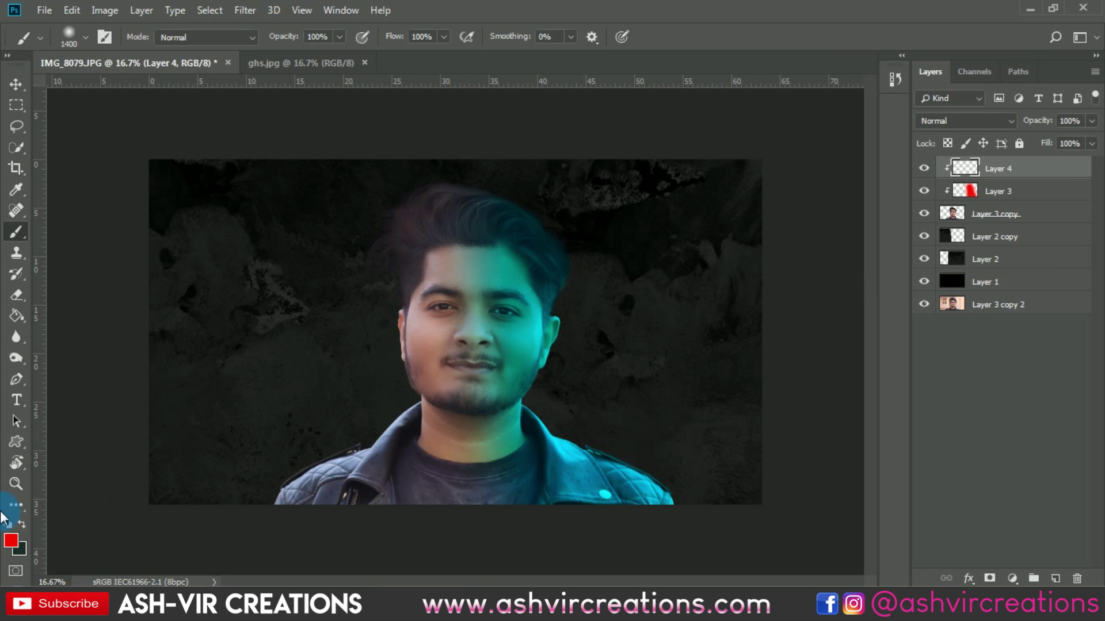
- Set the foreground colour to bright green, 00ff42
{"action": "left_click", "coordinate": [11, 542]}
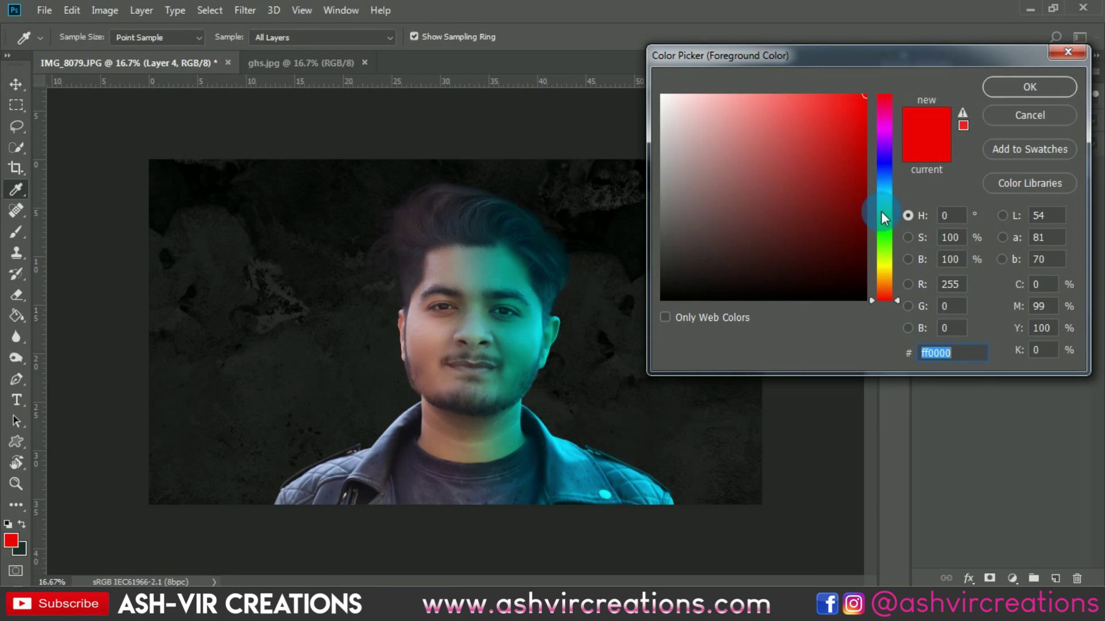
{"action": "left_click", "coordinate": [883, 214]}
{"action": "left_click_drag", "start_coordinate": [882, 213], "coordinate": [885, 223]}
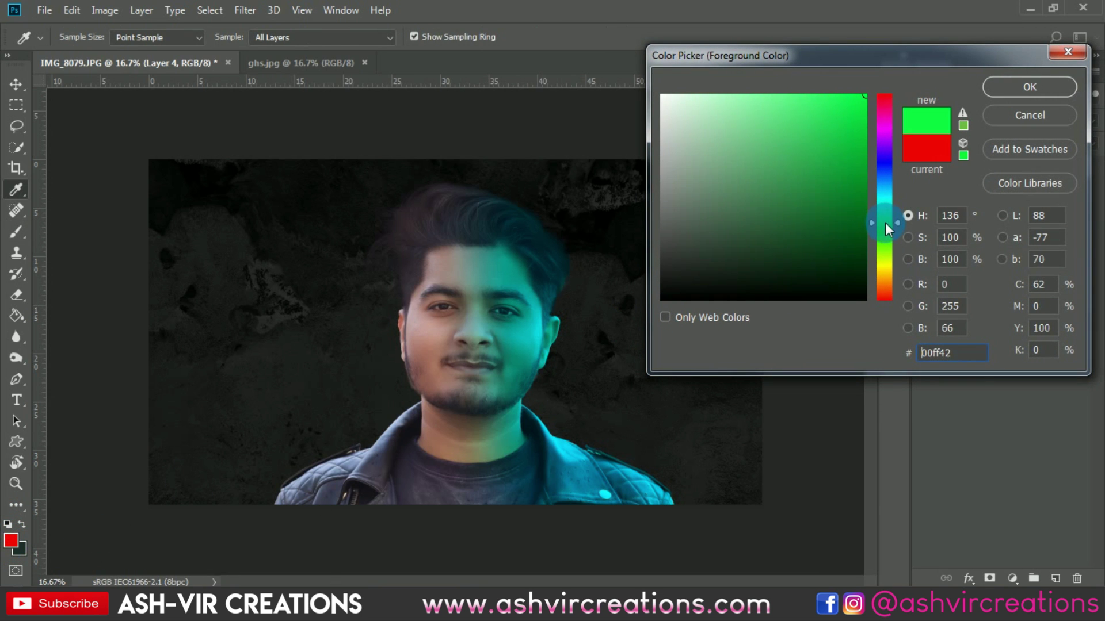
{"action": "left_click", "coordinate": [1026, 91]}
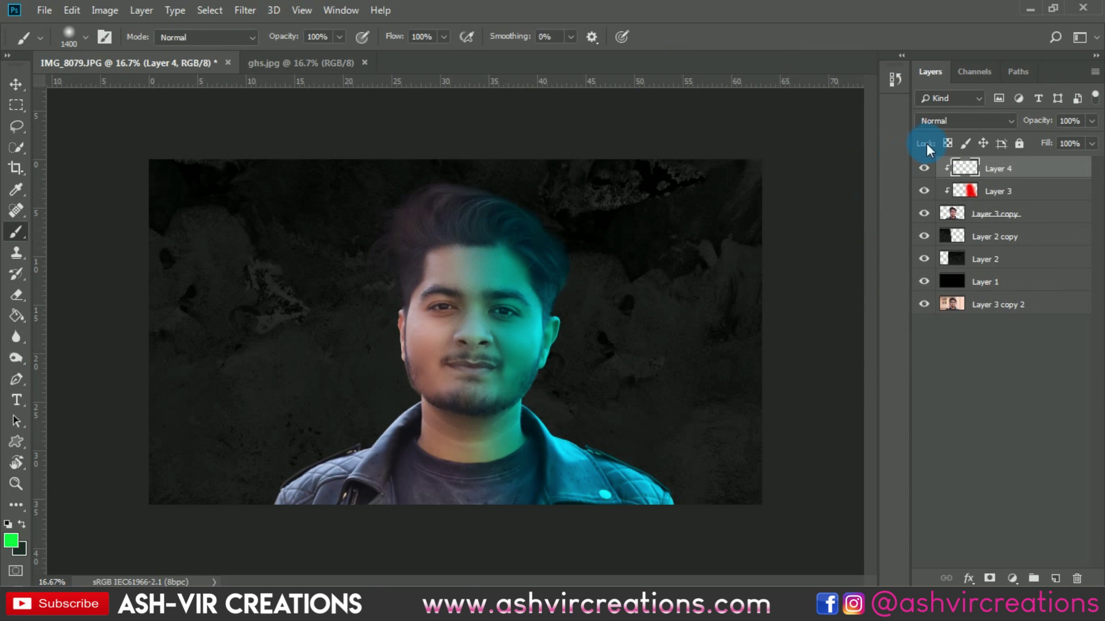
- Set Layer 4's blend mode to Subtract and paint green over the left half of the man with the 1400 px soft brush
{"action": "left_click", "coordinate": [951, 120]}
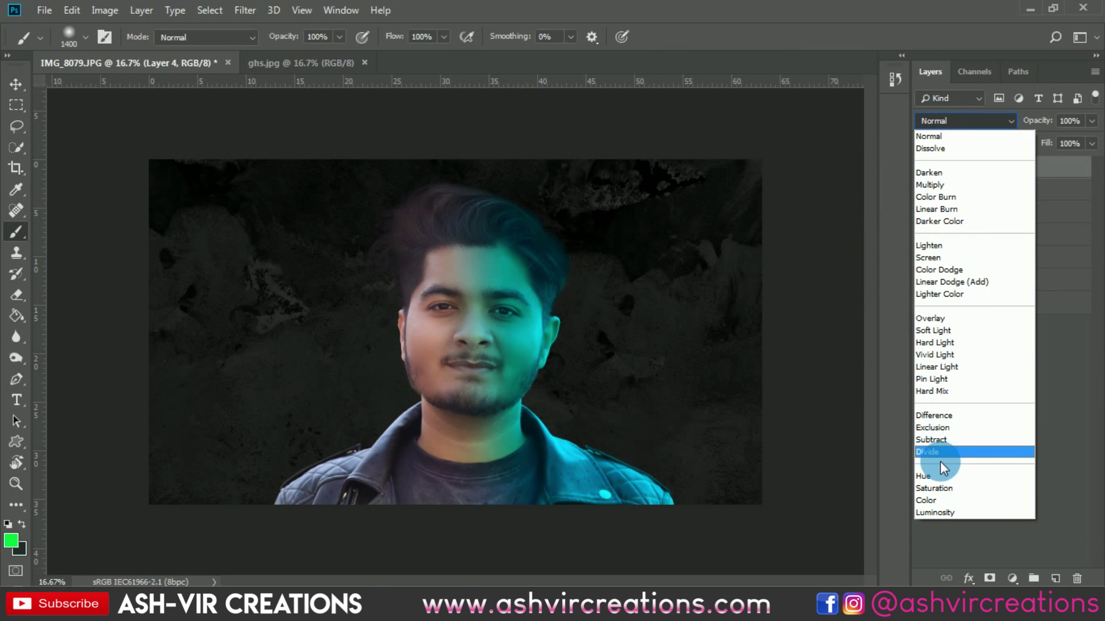
{"action": "left_click", "coordinate": [944, 440]}
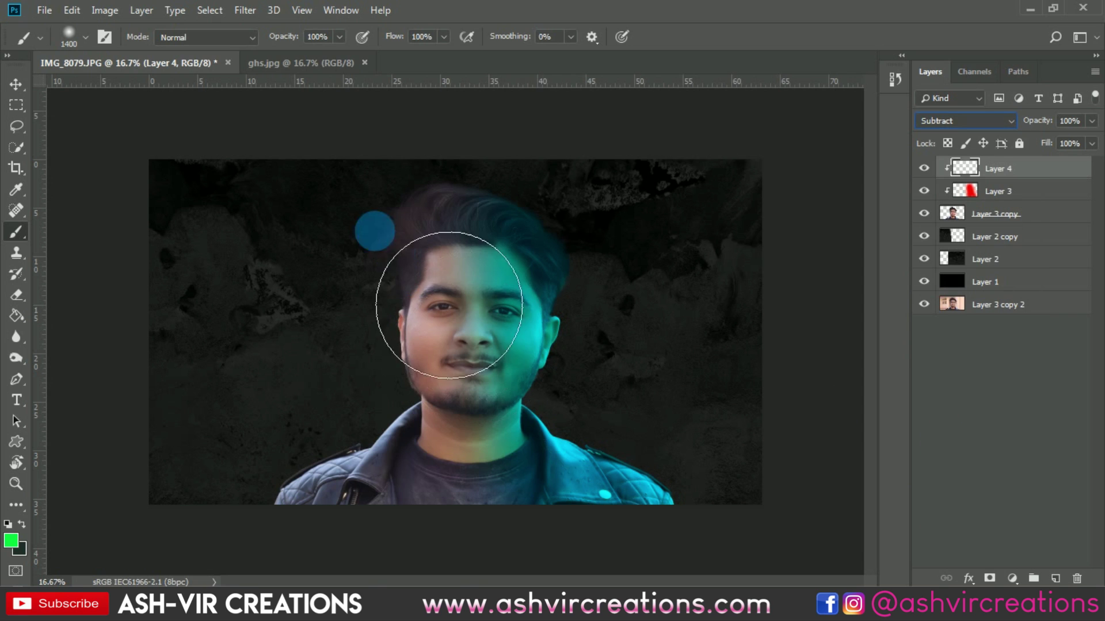
{"action": "mouse_move", "coordinate": [449, 247]}
{"action": "left_mouse_down"}
{"action": "mouse_move", "coordinate": [459, 463]}
{"action": "mouse_move", "coordinate": [464, 374]}
{"action": "mouse_move", "coordinate": [460, 447]}
{"action": "left_mouse_up"}
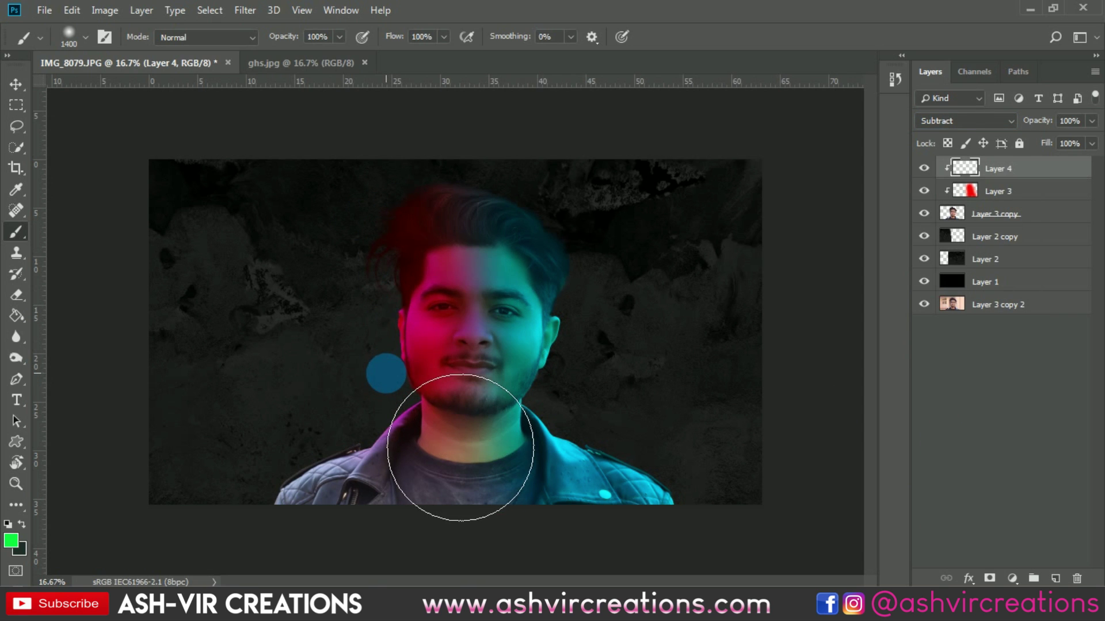
{"action": "key", "text": "ctrl+z"}
{"action": "mouse_move", "coordinate": [396, 225]}
{"action": "left_mouse_down"}
{"action": "mouse_move", "coordinate": [395, 387]}
{"action": "mouse_move", "coordinate": [370, 421]}
{"action": "mouse_move", "coordinate": [367, 460]}
{"action": "mouse_move", "coordinate": [378, 501]}
{"action": "mouse_move", "coordinate": [229, 520]}
{"action": "mouse_move", "coordinate": [253, 461]}
{"action": "mouse_move", "coordinate": [348, 380]}
{"action": "mouse_move", "coordinate": [359, 334]}
{"action": "mouse_move", "coordinate": [399, 506]}
{"action": "mouse_move", "coordinate": [345, 493]}
{"action": "mouse_move", "coordinate": [311, 380]}
{"action": "mouse_move", "coordinate": [323, 392]}
{"action": "left_mouse_up"}
{"action": "key", "text": "ctrl+0"}
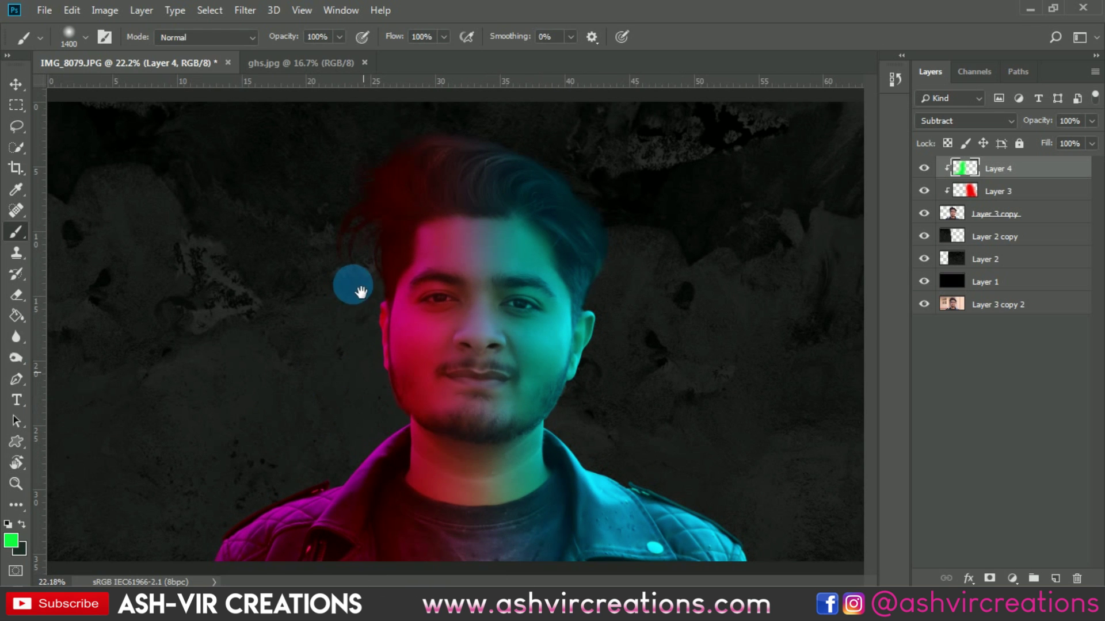
- Partly erase Layer 4's colour over the T-shirt with a soft Eraser at 48% opacity, then compare the portrait with and without the layer
{"action": "left_click", "coordinate": [17, 296]}
{"action": "scroll", "coordinate": [382, 518], "scroll_direction": "down", "scroll_amount": 3}
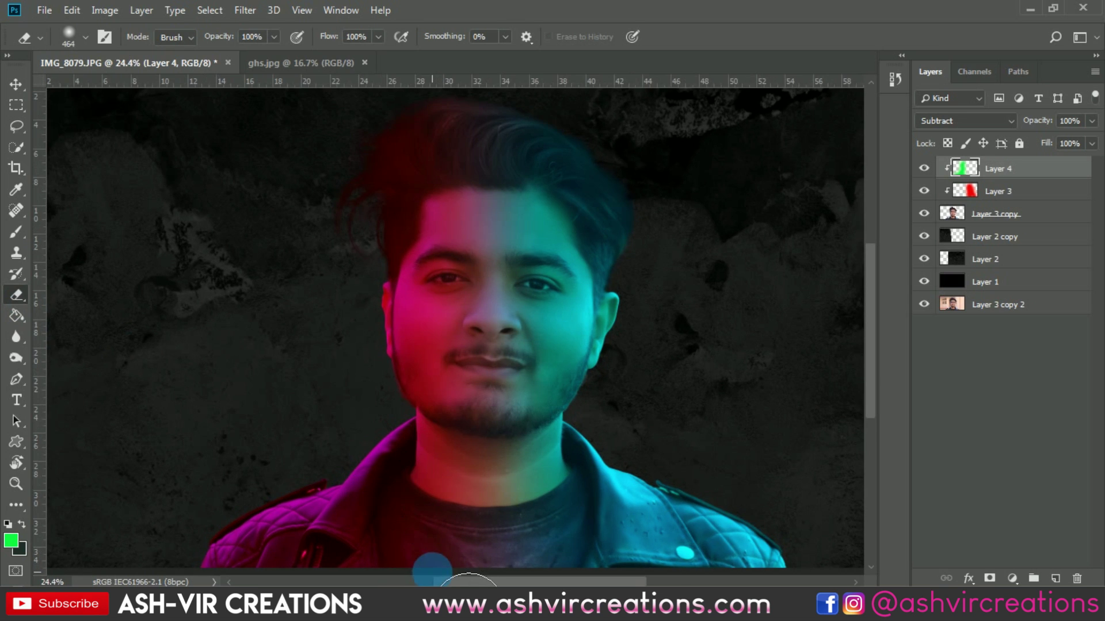
{"action": "right_click", "coordinate": [452, 456]}
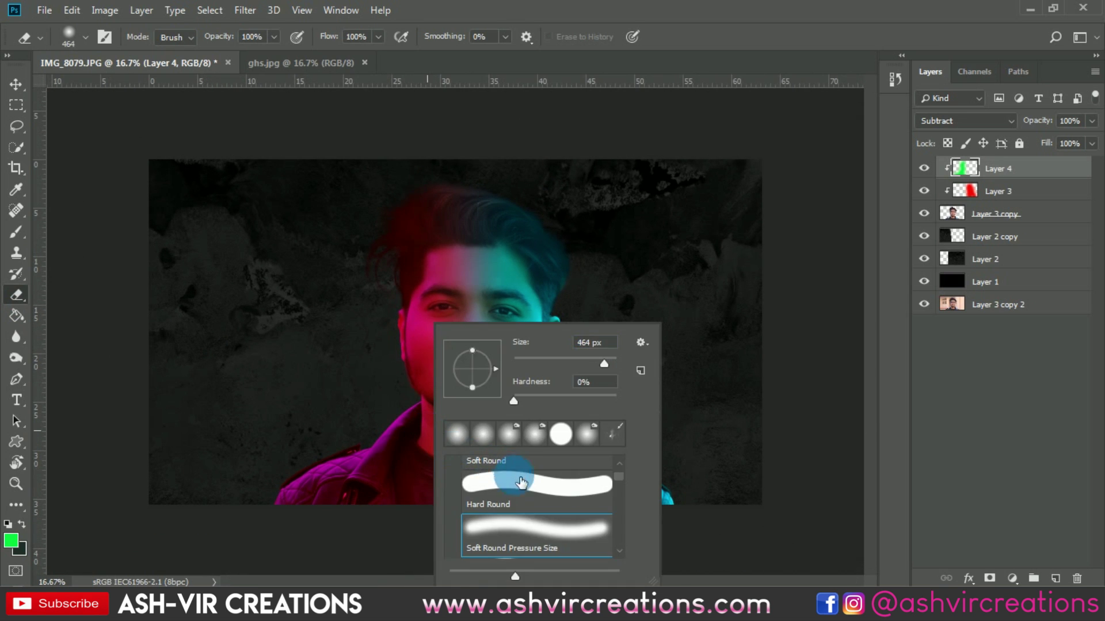
{"action": "double_click", "coordinate": [518, 541]}
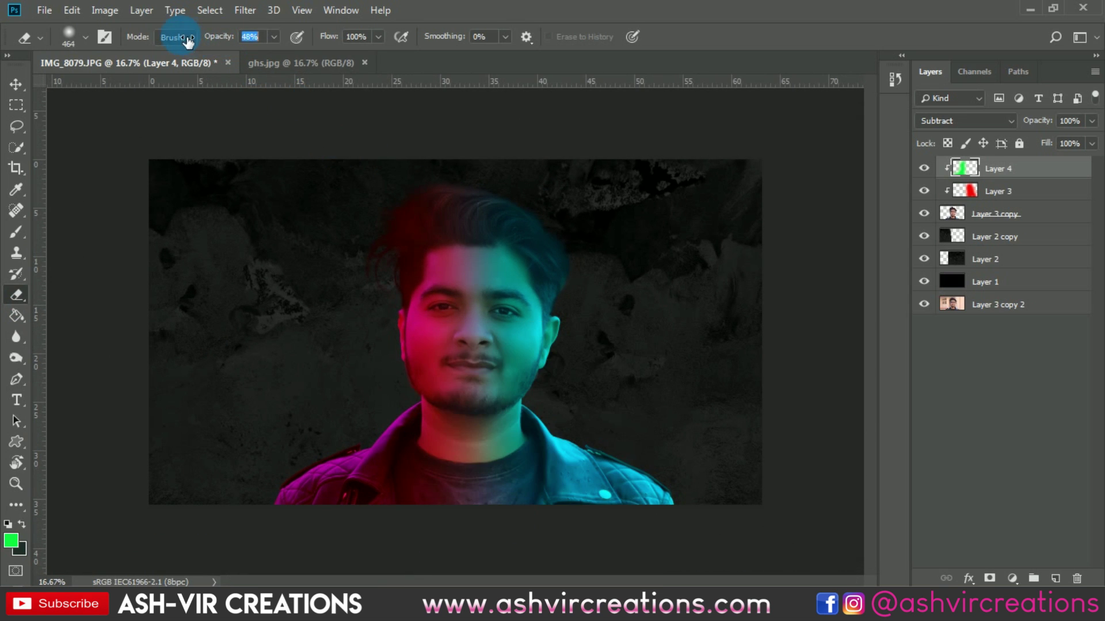
{"action": "key", "text": "bracketright"}
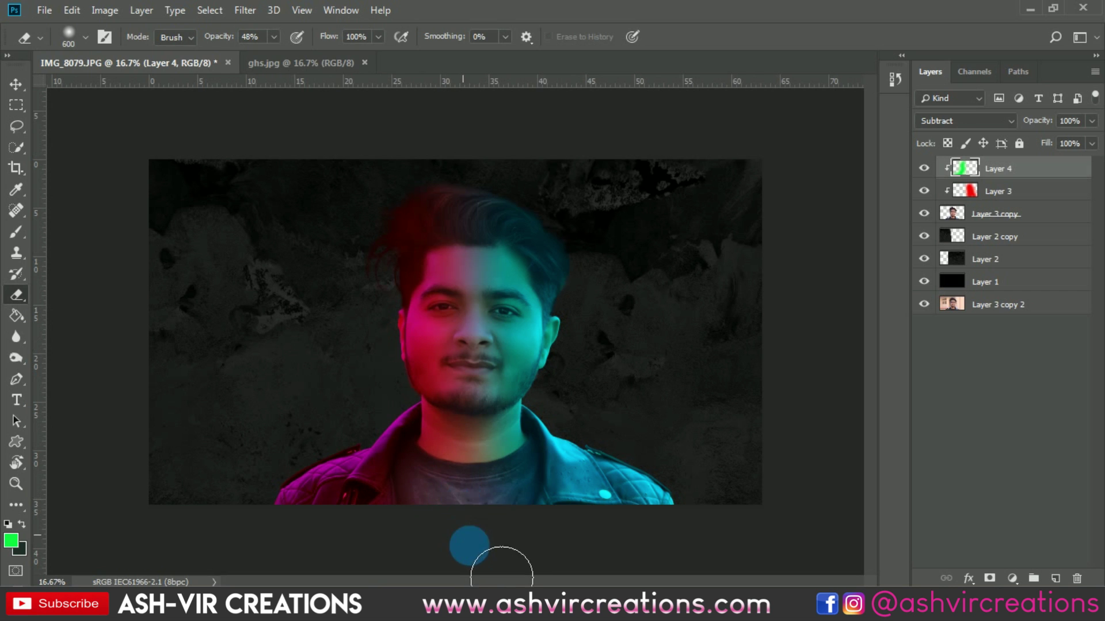
{"action": "scroll", "coordinate": [483, 527], "scroll_direction": "up", "scroll_amount": 1}
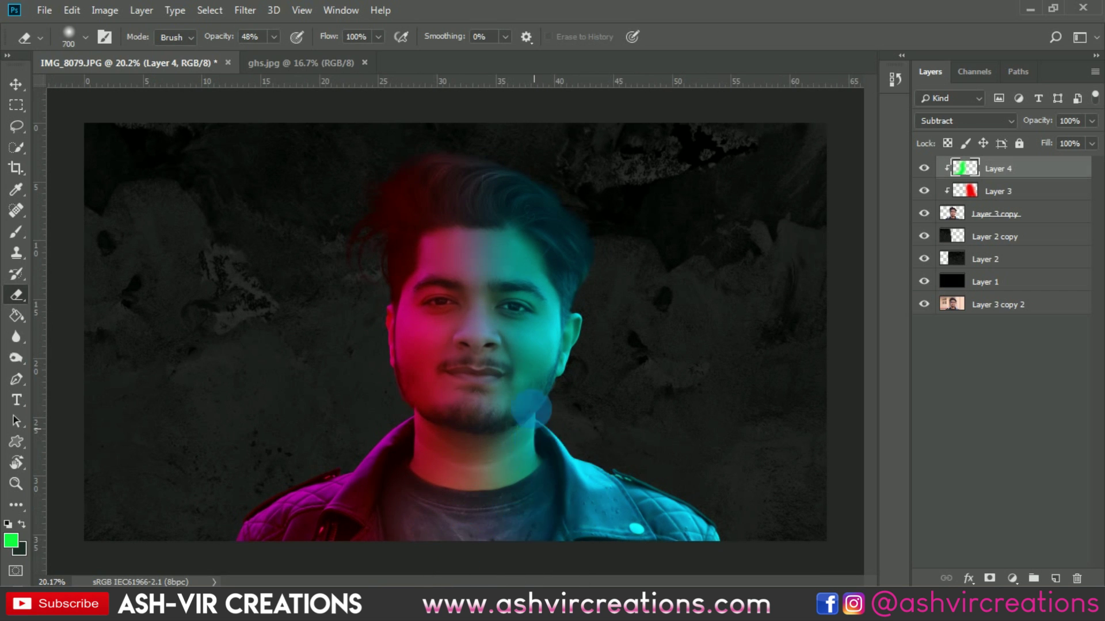
{"action": "key", "text": "bracketright"}
{"action": "key", "text": "bracketright"}
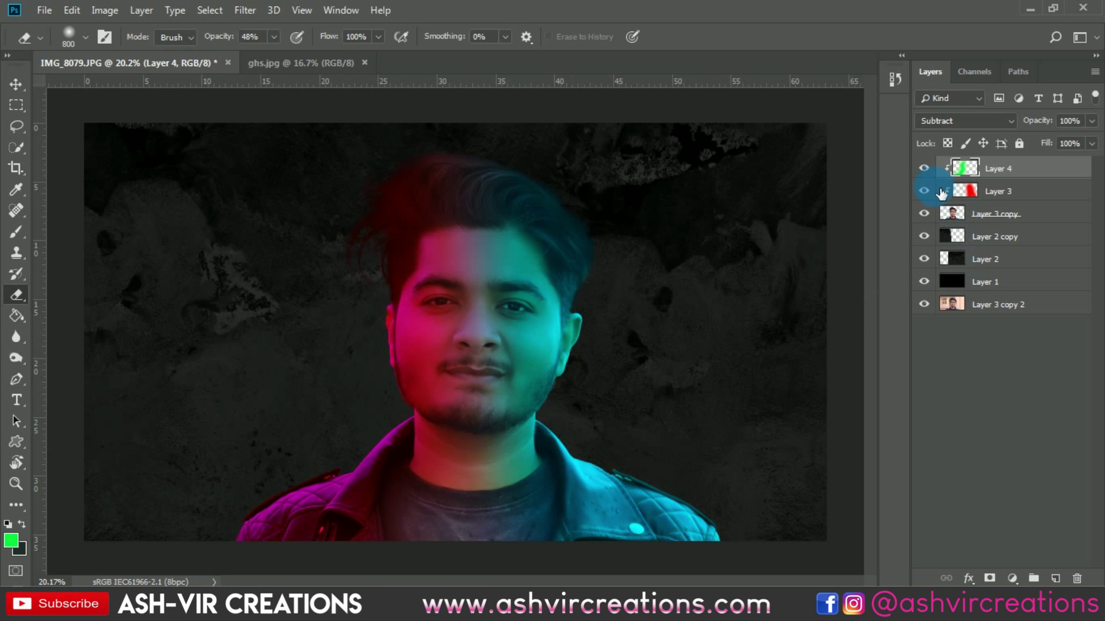
{"action": "left_click", "coordinate": [930, 171]}
{"action": "left_click", "coordinate": [929, 170]}
{"action": "left_click", "coordinate": [930, 170]}
{"action": "left_click", "coordinate": [930, 170]}
- Add a new layer above Layer 2 copy and dab a soft 1400 px purple glow, sampled from the jacket, on the background left of the face
{"action": "left_click", "coordinate": [997, 238]}
{"action": "left_click", "coordinate": [1054, 577]}
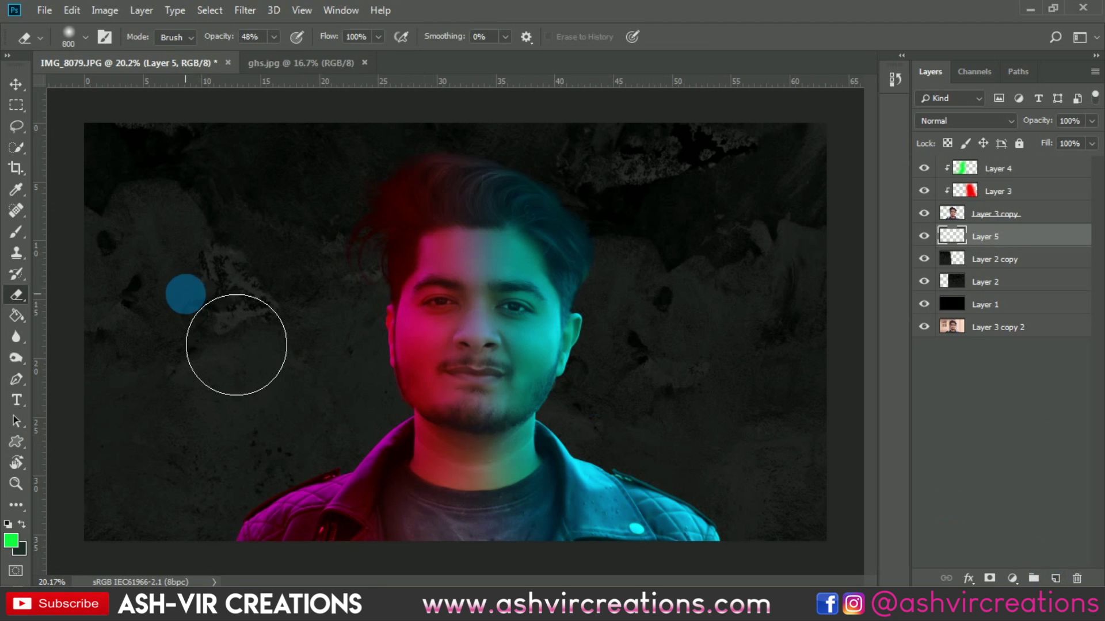
{"action": "left_click", "coordinate": [24, 232]}
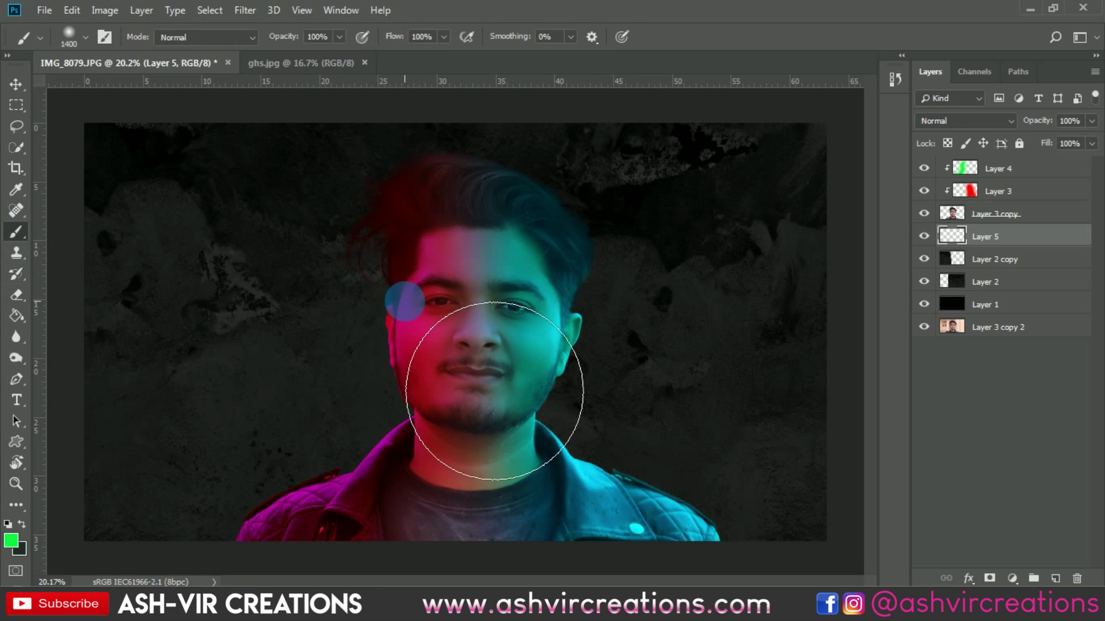
{"action": "left_click", "coordinate": [382, 460], "text": "alt"}
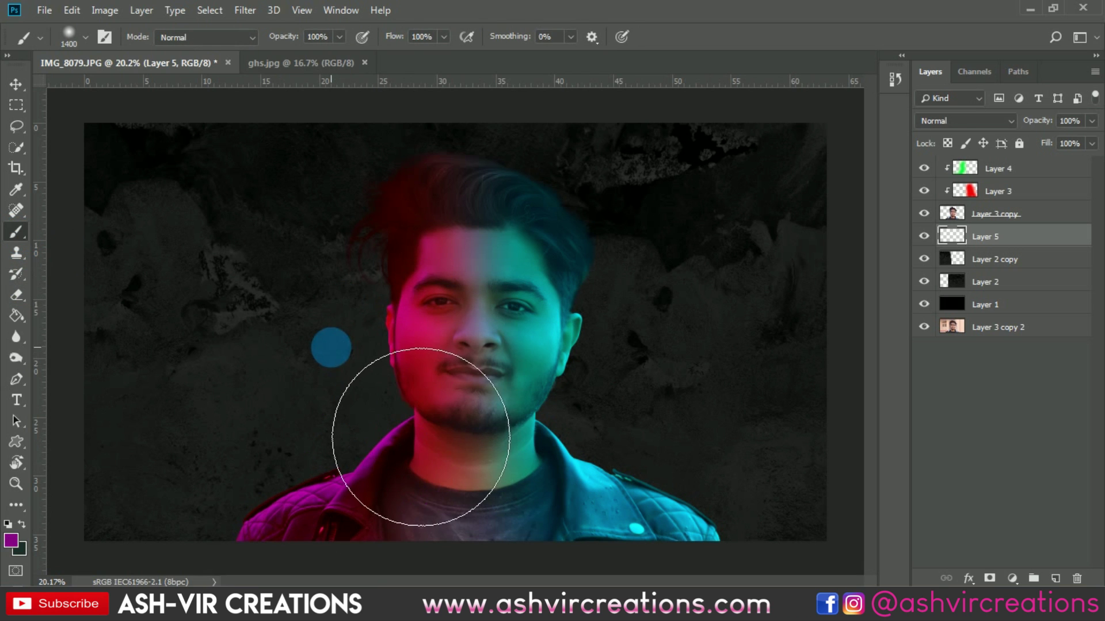
{"action": "left_click", "coordinate": [330, 347]}
{"action": "scroll", "coordinate": [382, 394], "scroll_direction": "down", "scroll_amount": 3}
{"action": "key", "text": "v"}
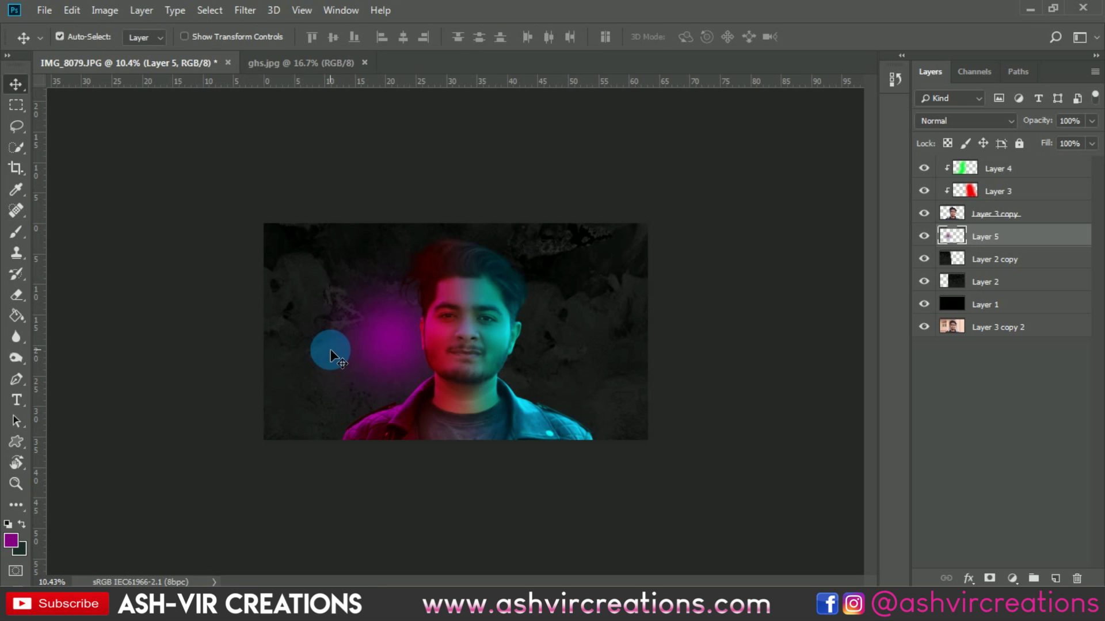
- Scale Layer 5's purple glow to about 461% and shift it beyond the canvas's left edge, centred level with the top edge
{"action": "key", "text": "ctrl+t"}
{"action": "left_click_drag", "start_coordinate": [508, 450], "coordinate": [723, 562]}
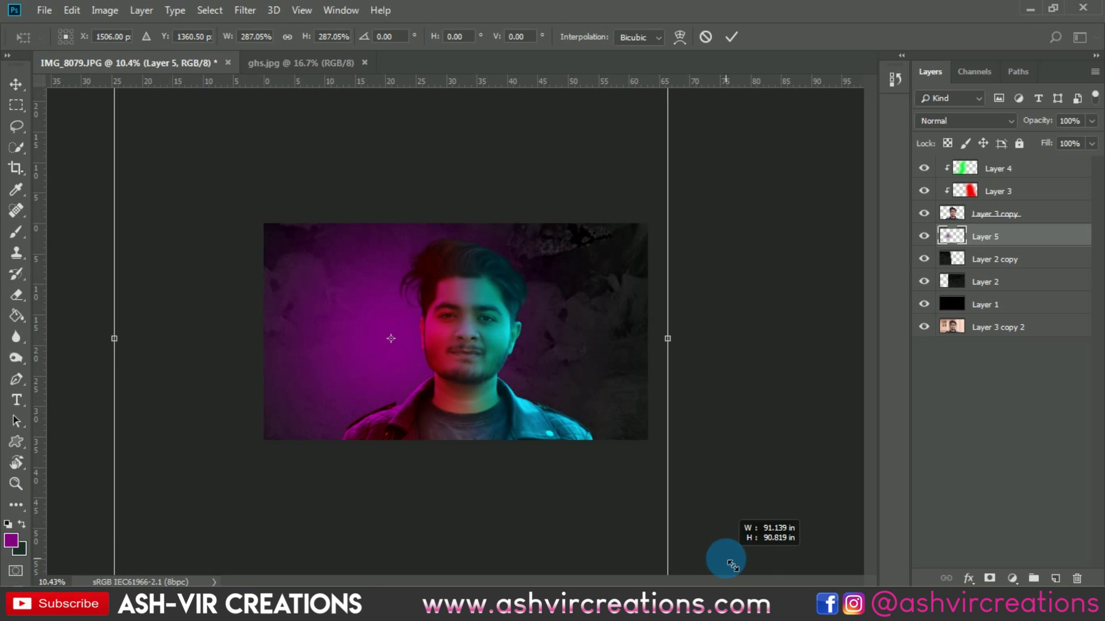
{"action": "left_click_drag", "start_coordinate": [461, 350], "coordinate": [342, 350]}
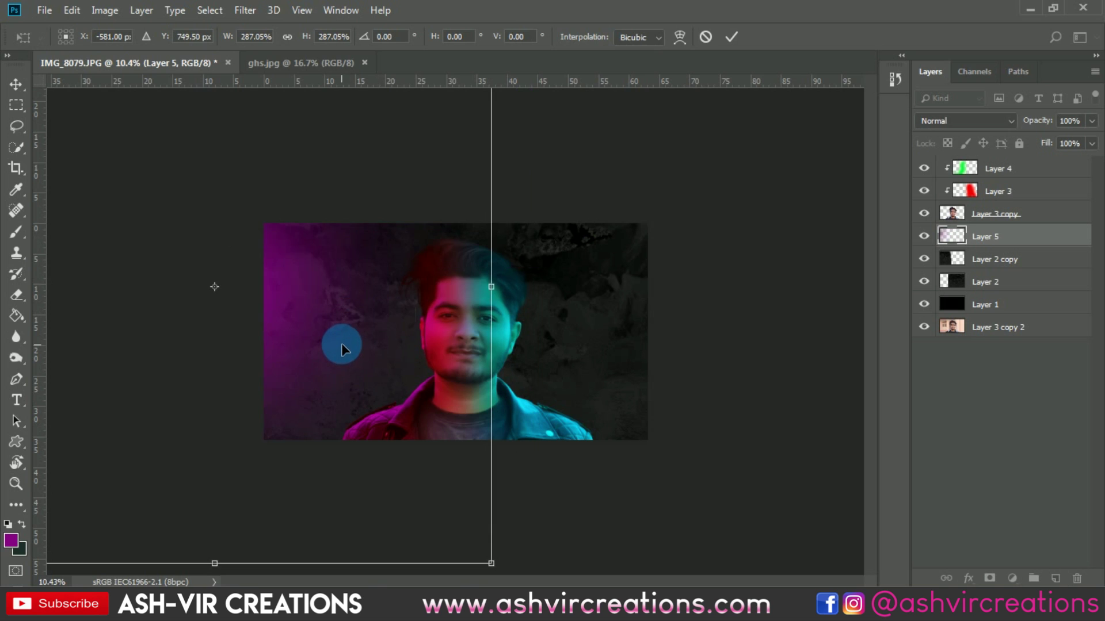
{"action": "scroll", "coordinate": [341, 343], "scroll_direction": "down", "scroll_amount": 2}
{"action": "left_click_drag", "start_coordinate": [478, 479], "coordinate": [584, 527]}
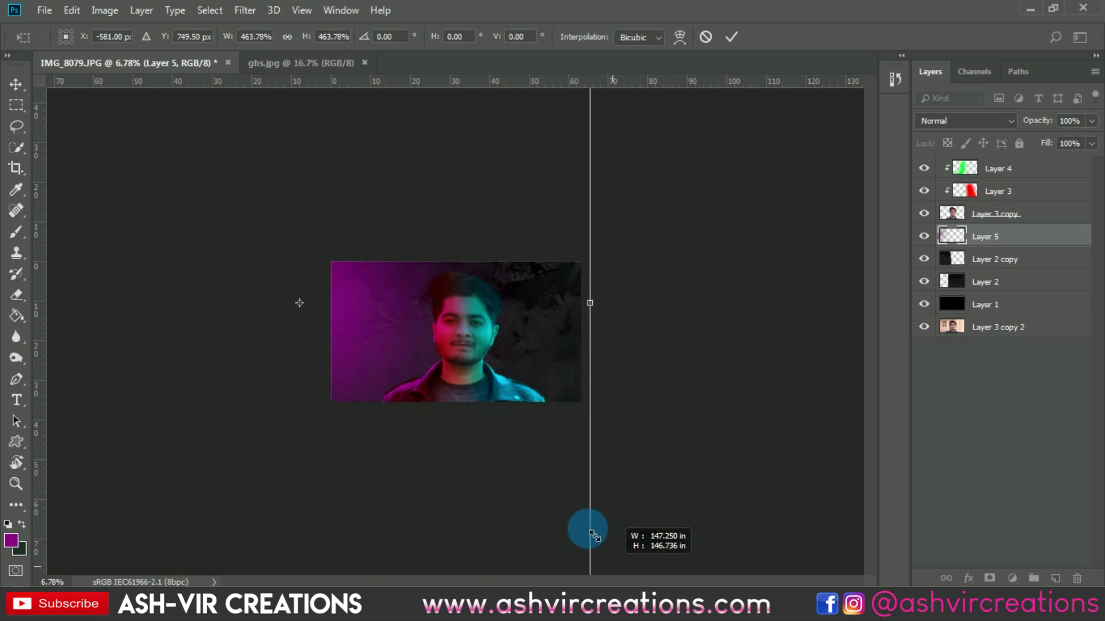
{"action": "left_click_drag", "start_coordinate": [413, 399], "coordinate": [363, 371]}
{"action": "scroll", "coordinate": [378, 302], "scroll_direction": "up", "scroll_amount": 2}
{"action": "scroll", "coordinate": [378, 305], "scroll_direction": "up", "scroll_amount": 1}
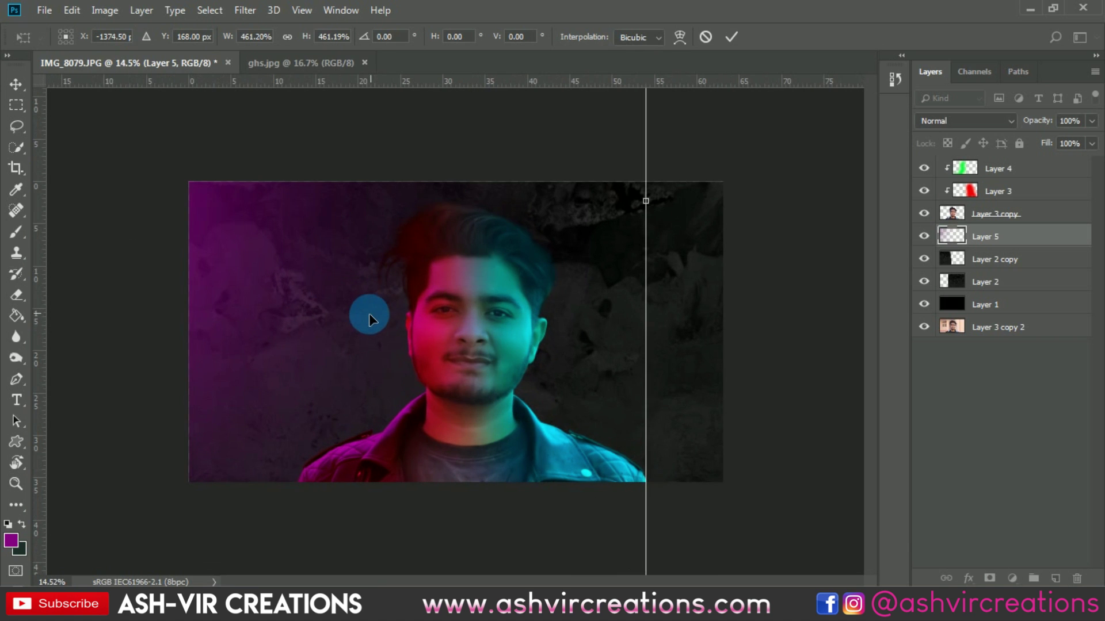
{"action": "mouse_move", "coordinate": [339, 320]}
{"action": "left_mouse_down"}
{"action": "mouse_move", "coordinate": [323, 309]}
{"action": "mouse_move", "coordinate": [333, 303]}
{"action": "left_mouse_up"}
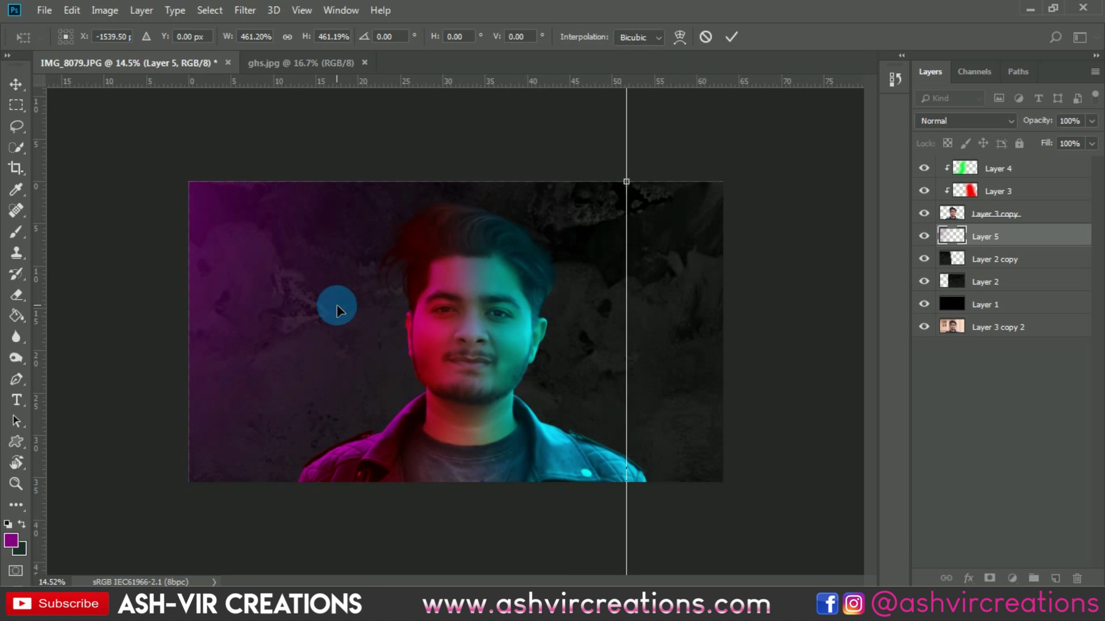
{"action": "key", "text": "Return"}
{"action": "scroll", "coordinate": [338, 306], "scroll_direction": "up", "scroll_amount": 1}
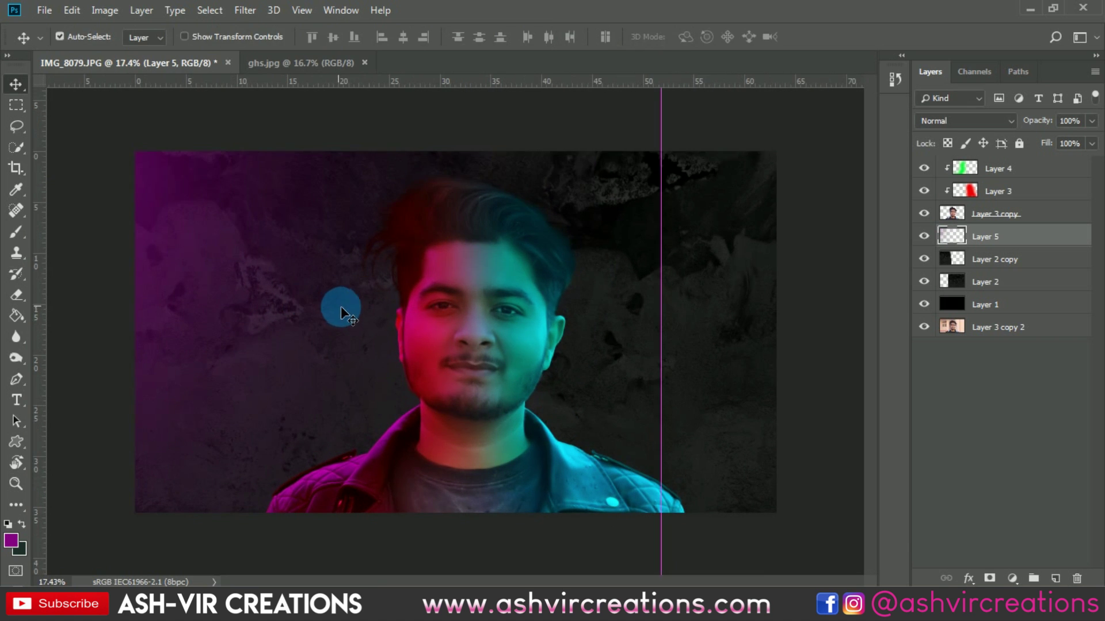
- Shift Layer 5's hue by +22 with Hue/Saturation
{"action": "key", "text": "i"}
{"action": "key", "text": "ctrl+u"}
{"action": "left_click_drag", "start_coordinate": [757, 271], "coordinate": [782, 271]}
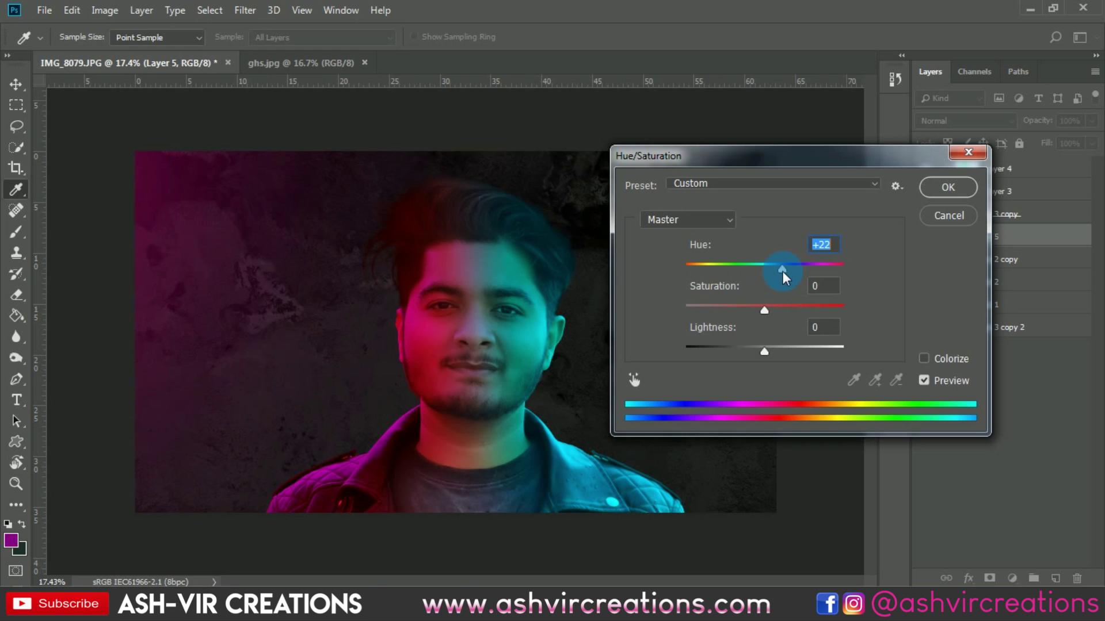
{"action": "left_click", "coordinate": [947, 187]}
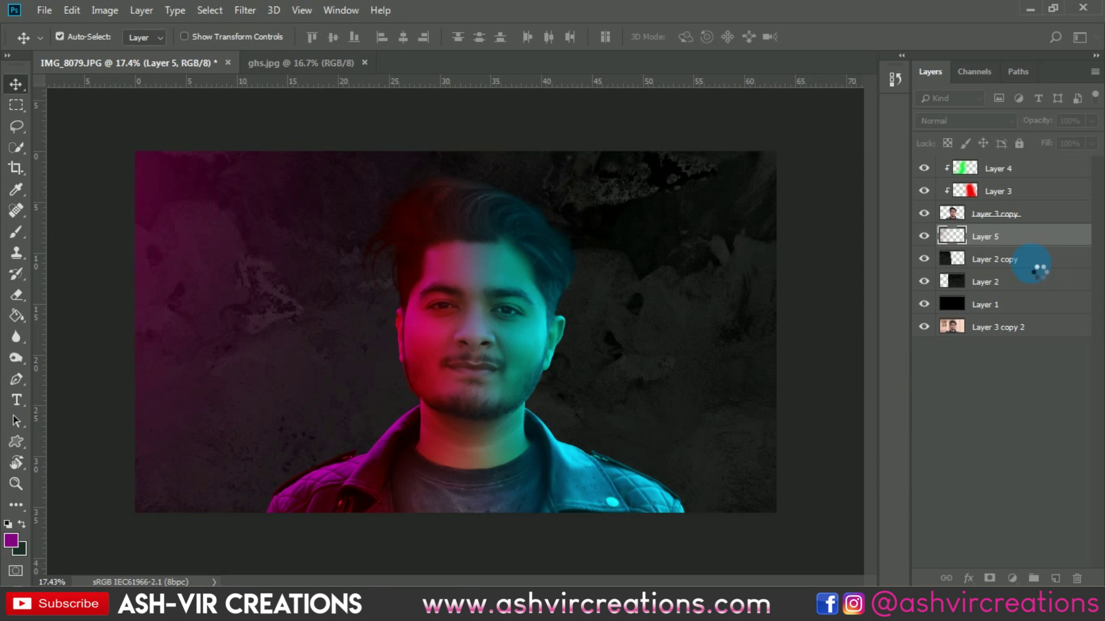
- Add a new layer above Layer 5 and dab a soft 1400 px cyan glow, sampled from the jacket, on the background right of the face
{"action": "left_click", "coordinate": [1055, 578]}
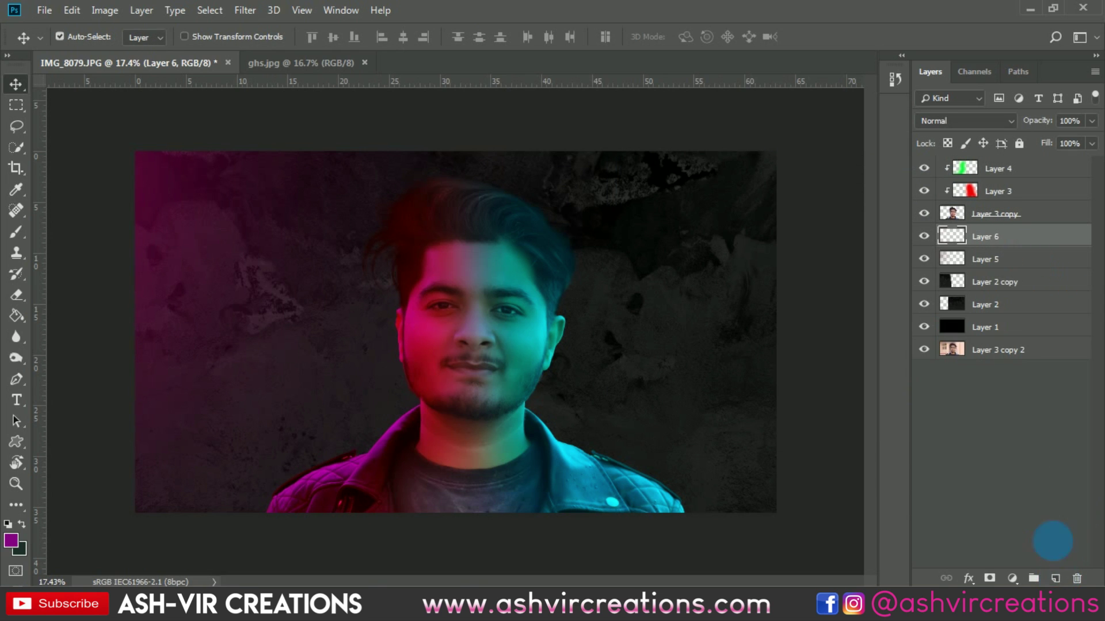
{"action": "left_click", "coordinate": [23, 231]}
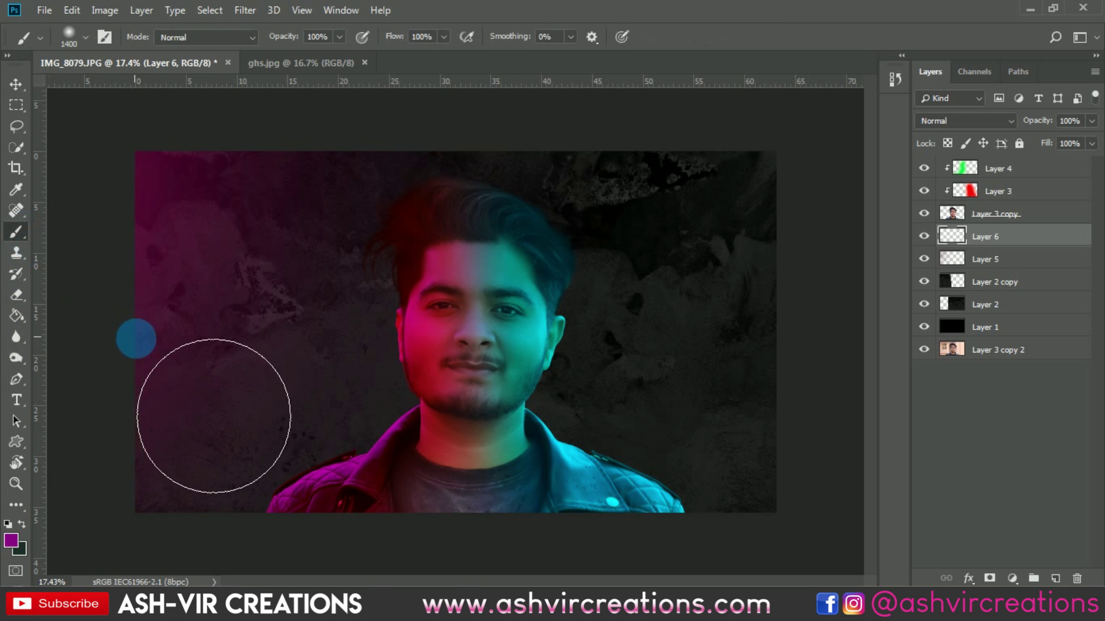
{"action": "left_click", "coordinate": [657, 478], "text": "alt"}
{"action": "left_click", "coordinate": [581, 345]}
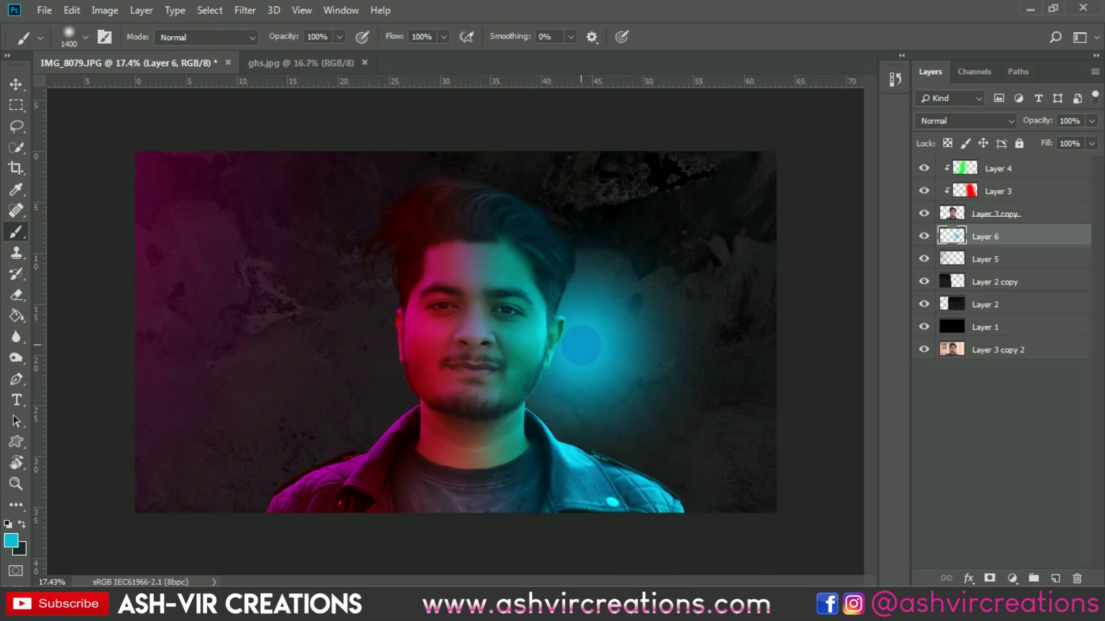
- Scale Layer 6's cyan glow to about 427% and move its centre beyond the canvas's upper-right corner
{"action": "key", "text": "v"}
{"action": "key", "text": "ctrl+minus"}
{"action": "key", "text": "ctrl+t"}
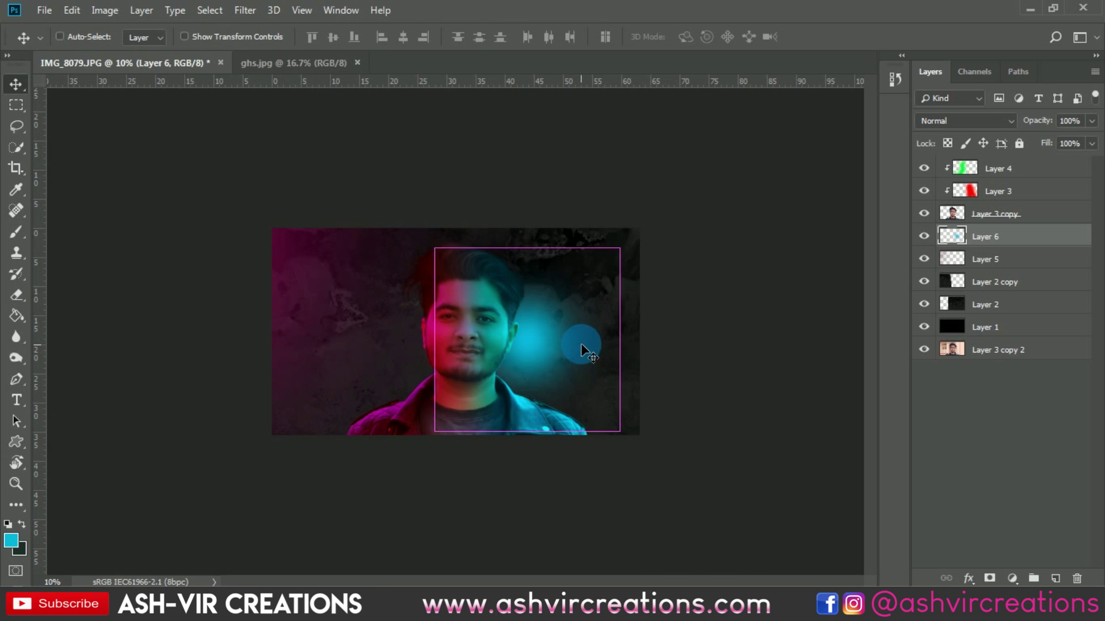
{"action": "left_click_drag", "start_coordinate": [626, 433], "coordinate": [839, 560]}
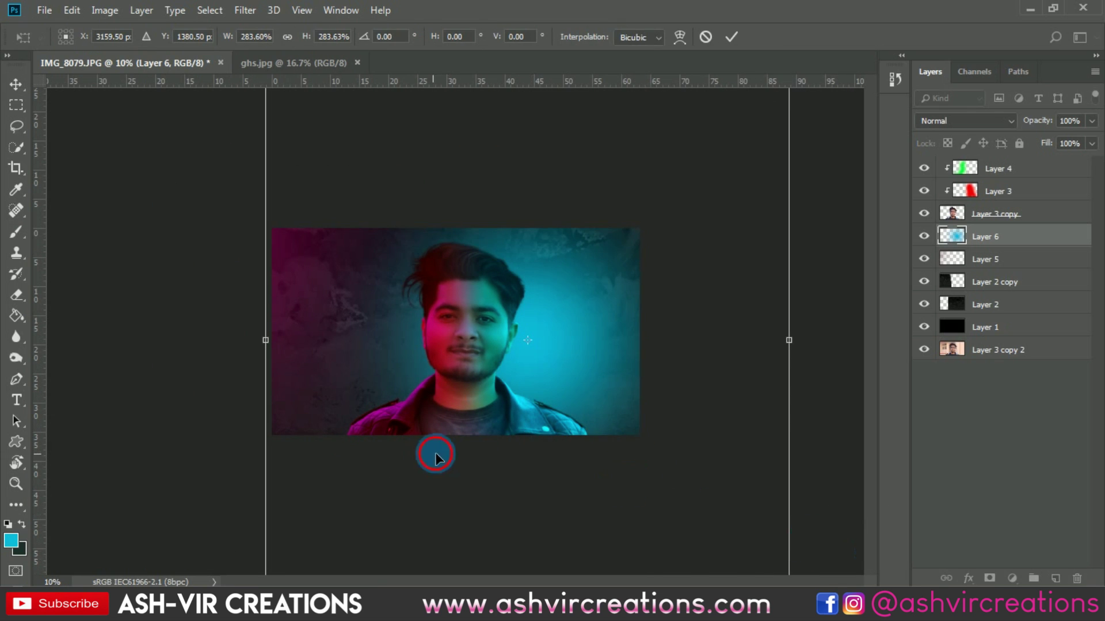
{"action": "left_click_drag", "start_coordinate": [434, 454], "coordinate": [638, 344]}
{"action": "scroll", "coordinate": [639, 344], "scroll_direction": "down", "scroll_amount": 3}
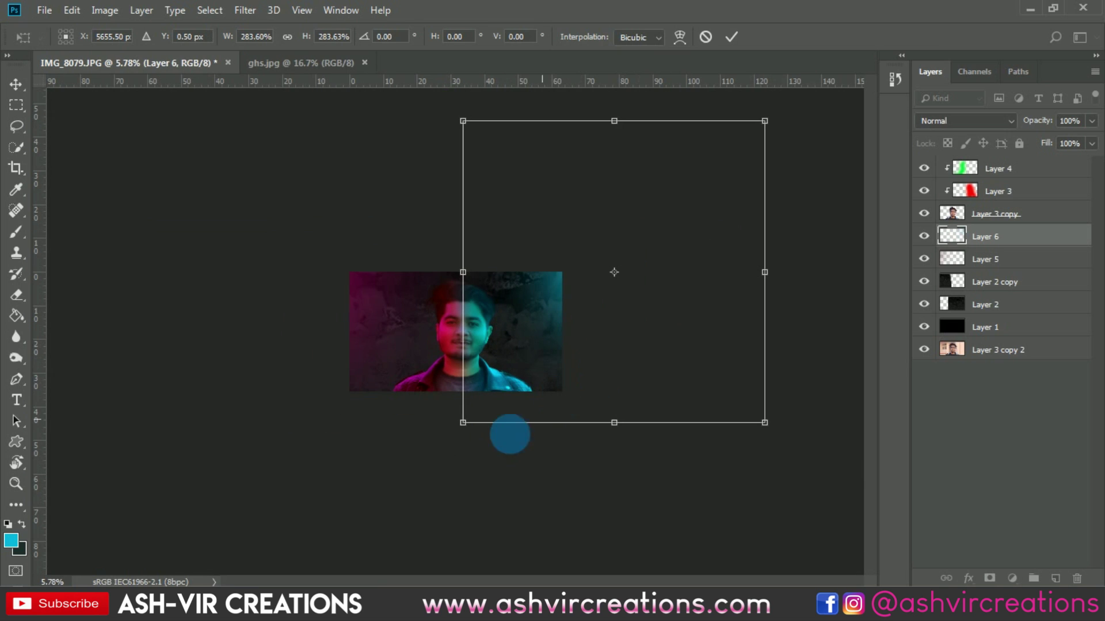
{"action": "left_click", "coordinate": [459, 430], "text": "alt"}
{"action": "left_click_drag", "start_coordinate": [459, 429], "coordinate": [636, 276]}
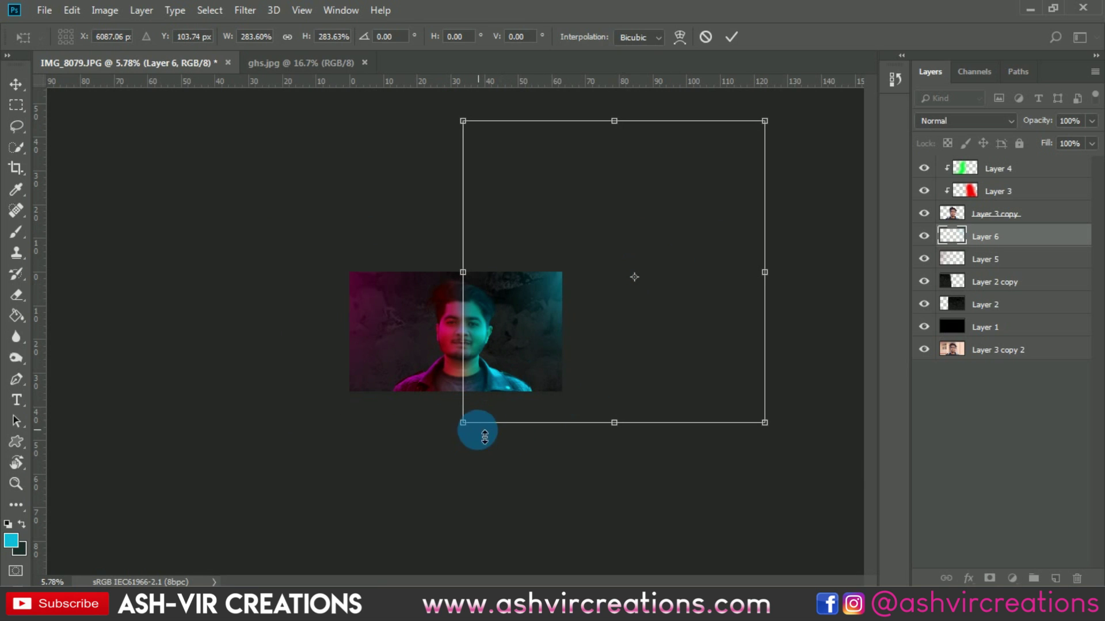
{"action": "left_click_drag", "start_coordinate": [447, 439], "coordinate": [388, 507]}
{"action": "left_click_drag", "start_coordinate": [625, 364], "coordinate": [612, 313]}
{"action": "scroll", "coordinate": [606, 341], "scroll_direction": "up", "scroll_amount": 3}
{"action": "scroll", "coordinate": [612, 313], "scroll_direction": "up", "scroll_amount": 2}
{"action": "key", "text": "Return"}
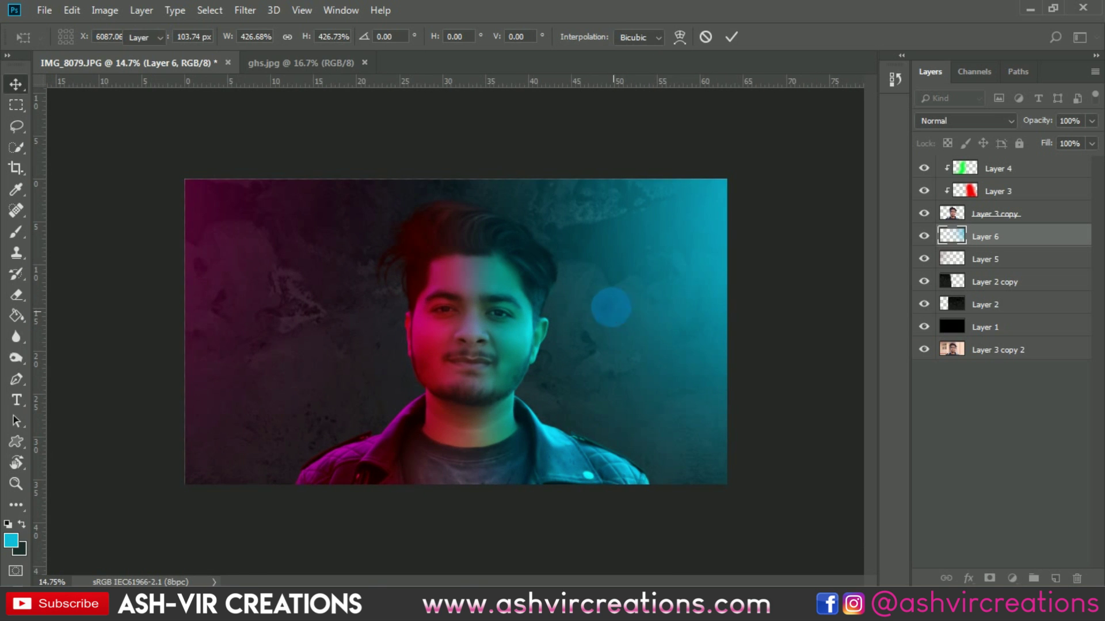
- Move Layer 5's magenta glow horizontally towards the man so it covers more of the left background
{"action": "left_click", "coordinate": [1003, 260]}
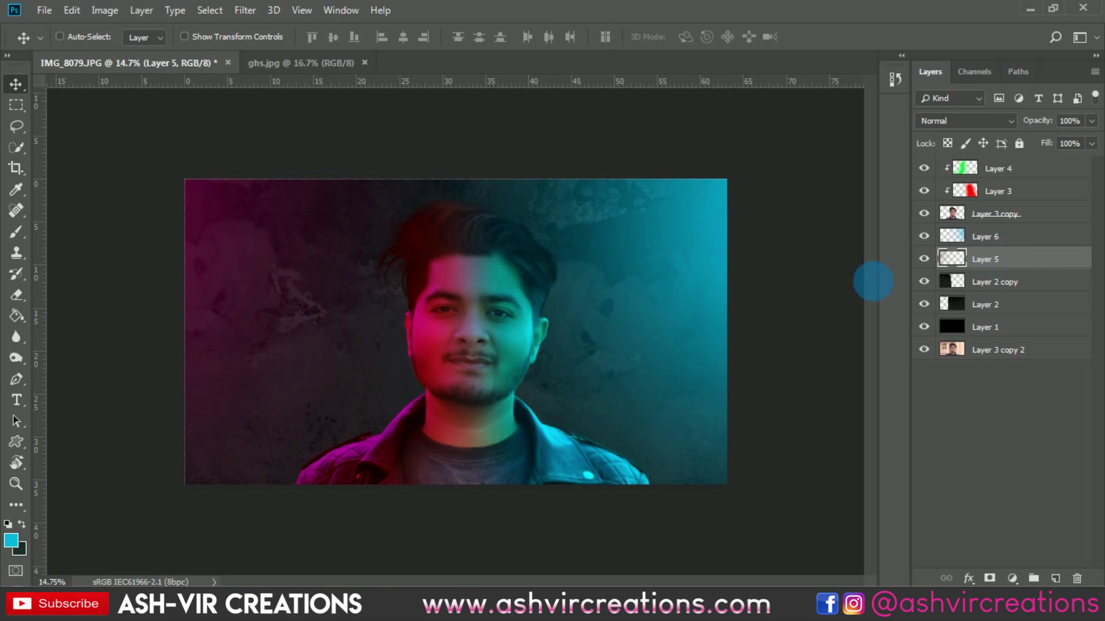
{"action": "key", "text": "ctrl+t"}
{"action": "left_click_drag", "start_coordinate": [545, 318], "coordinate": [626, 321]}
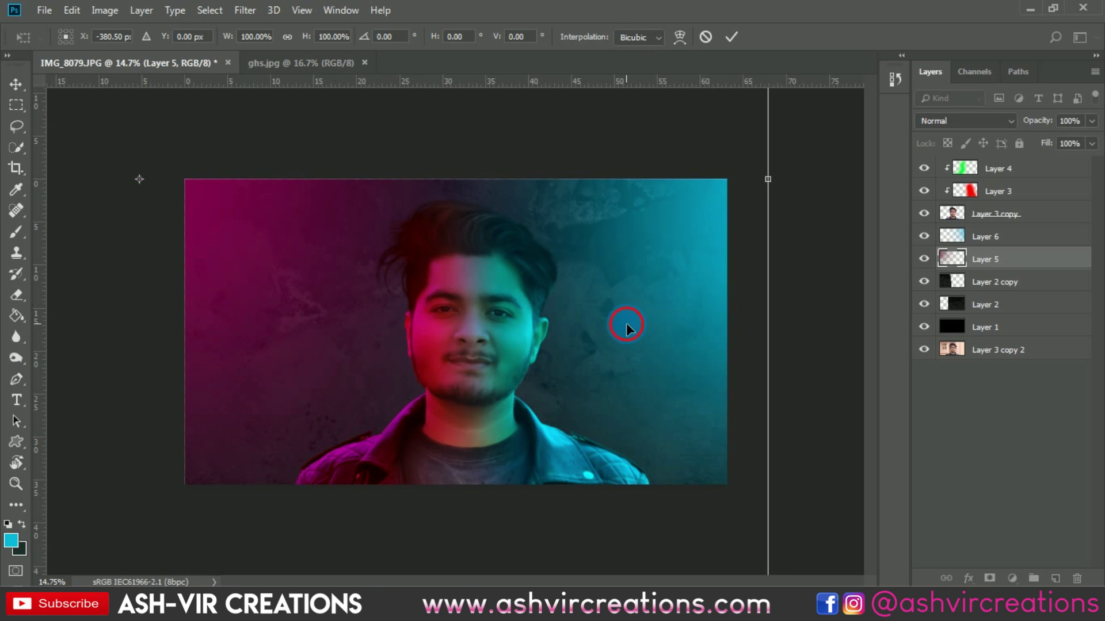
{"action": "double_click", "coordinate": [532, 270]}
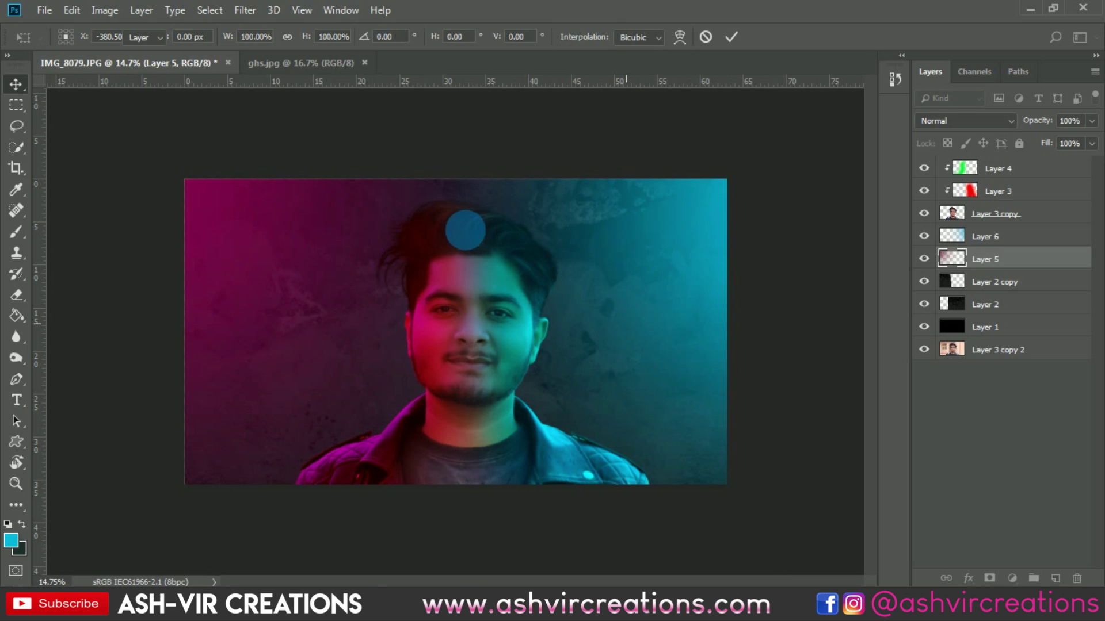
{"action": "scroll", "coordinate": [465, 230], "scroll_direction": "up", "scroll_amount": 2}
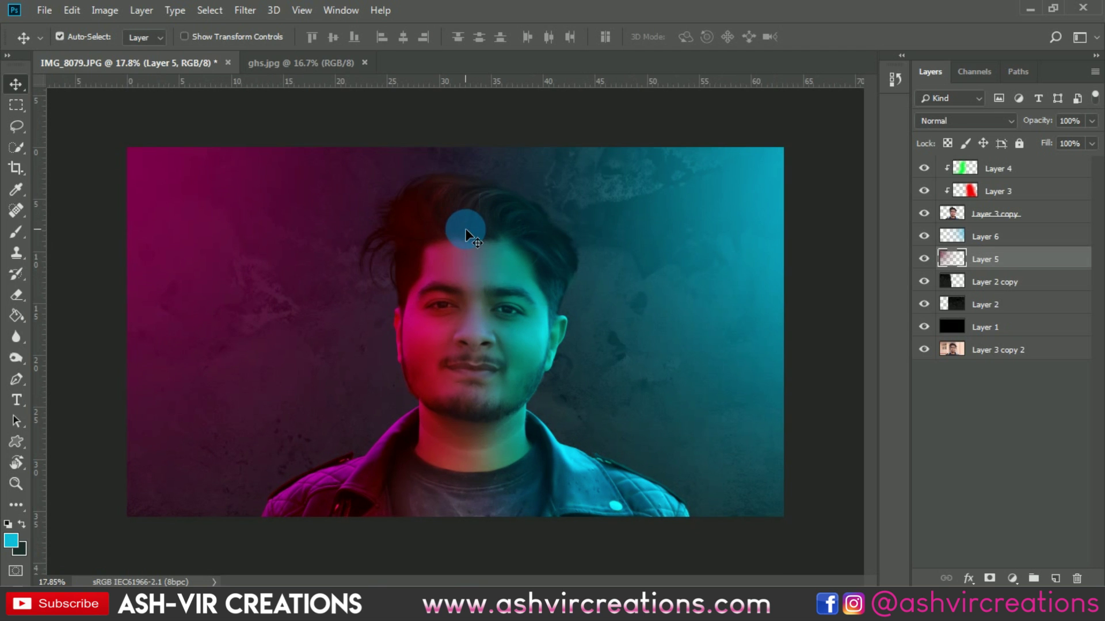
- Merge the two background texture layers, Layer 2 copy and Layer 2, into one layer
{"action": "left_click", "coordinate": [994, 294]}
{"action": "left_click", "coordinate": [999, 310], "text": "ctrl"}
{"action": "right_click", "coordinate": [999, 308]}
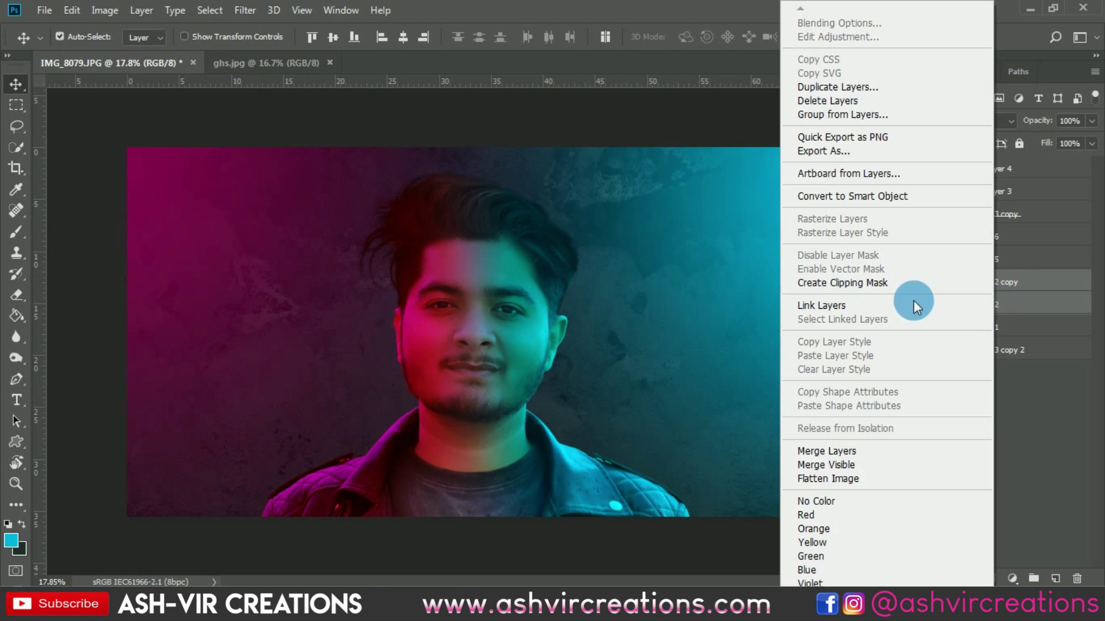
{"action": "left_click", "coordinate": [920, 449]}
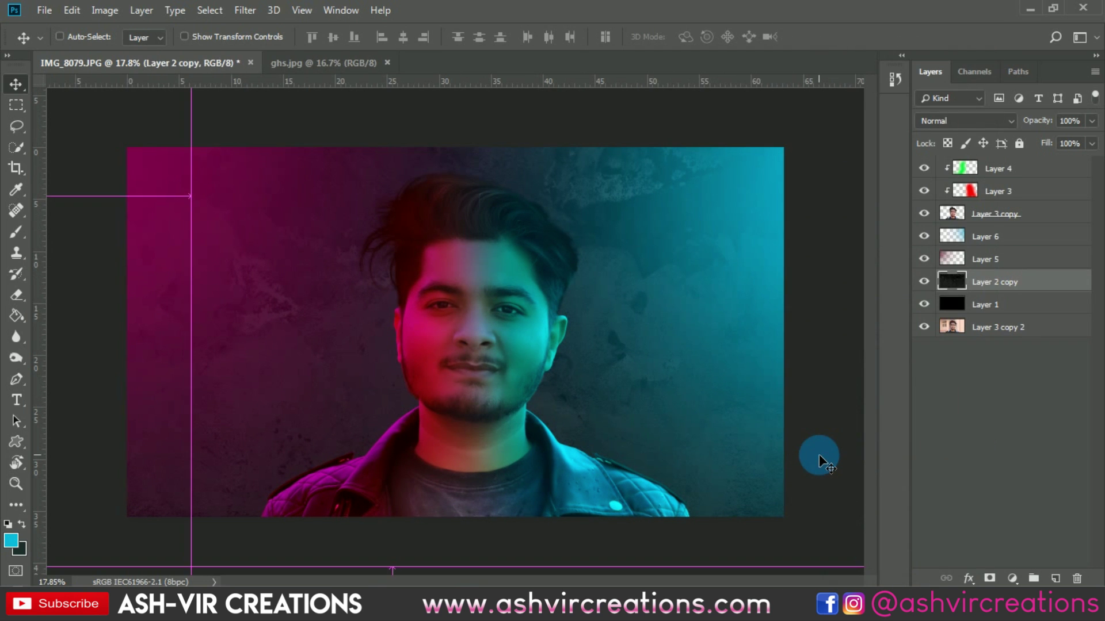
- Darken the merged texture layer with Levels, using input values 5, 1.00 and 255
{"action": "key", "text": "ctrl+l"}
{"action": "mouse_move", "coordinate": [777, 398]}
{"action": "left_mouse_down"}
{"action": "mouse_move", "coordinate": [800, 399]}
{"action": "mouse_move", "coordinate": [778, 399]}
{"action": "left_mouse_up"}
{"action": "left_click_drag", "start_coordinate": [976, 398], "coordinate": [1072, 398]}
{"action": "mouse_move", "coordinate": [877, 398]}
{"action": "left_mouse_down"}
{"action": "mouse_move", "coordinate": [906, 400]}
{"action": "mouse_move", "coordinate": [879, 402]}
{"action": "left_mouse_up"}
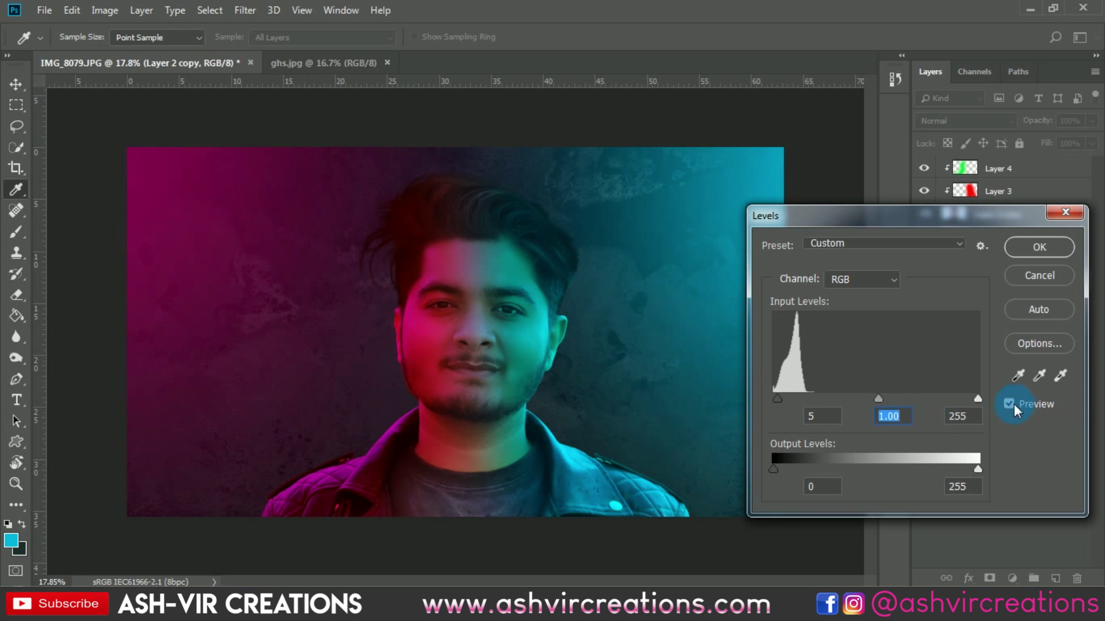
{"action": "left_click", "coordinate": [1021, 240]}
{"action": "key", "text": "v"}
{"action": "scroll", "coordinate": [568, 250], "scroll_direction": "down", "scroll_amount": 1}
{"action": "scroll", "coordinate": [568, 250], "scroll_direction": "up", "scroll_amount": 1}
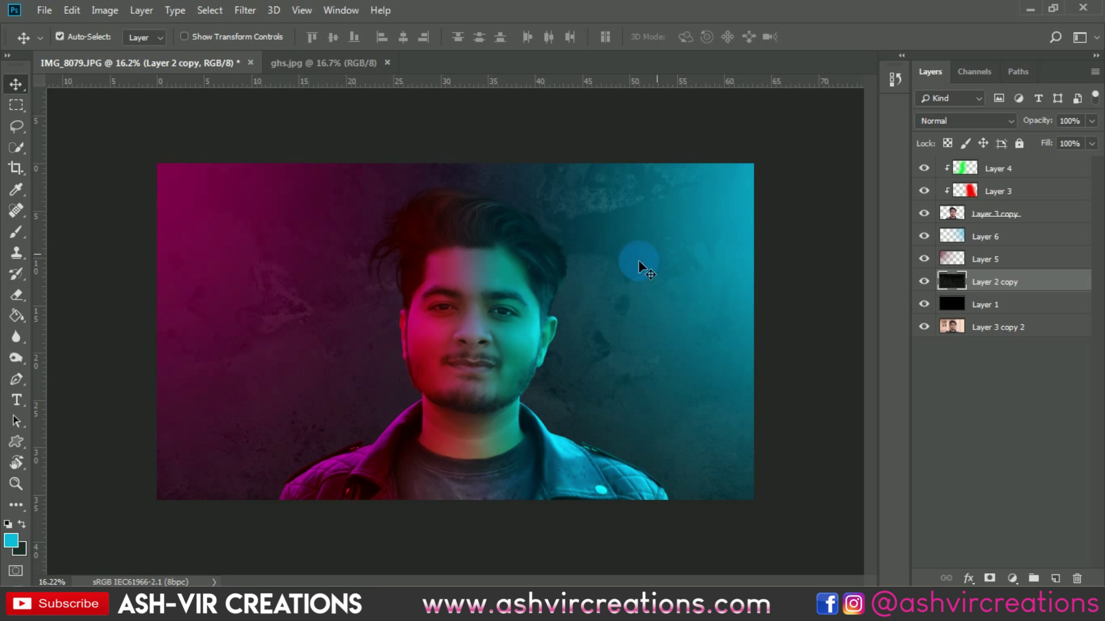
- Shift the hue of Layer 4's green paint by -13 with Hue/Saturation
{"action": "left_click", "coordinate": [1004, 183]}
{"action": "left_click", "coordinate": [1007, 171]}
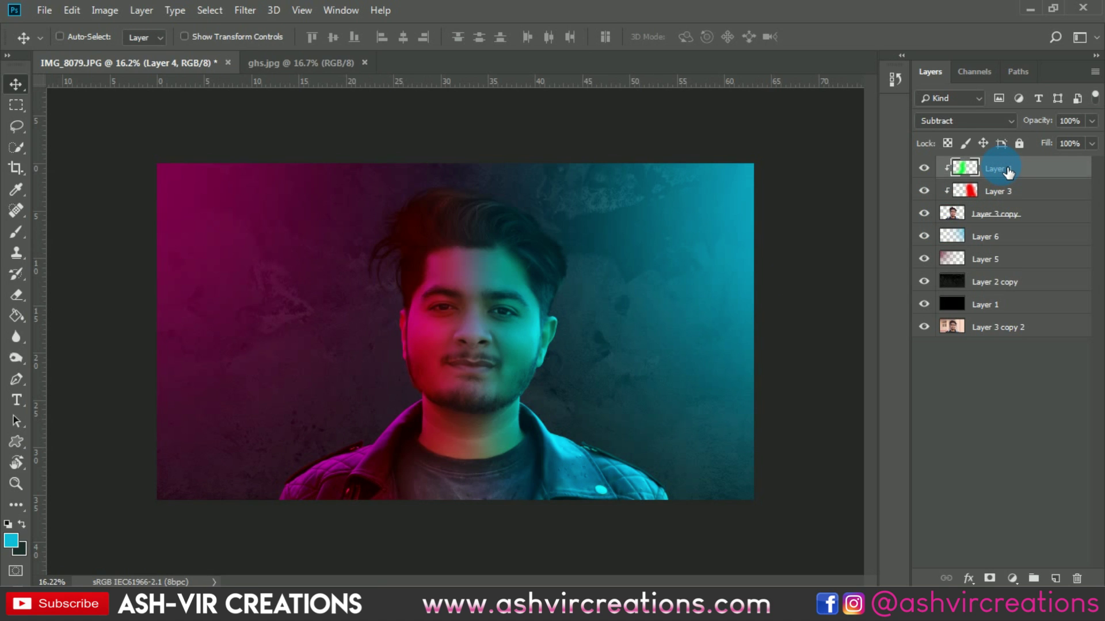
{"action": "key", "text": "ctrl+u"}
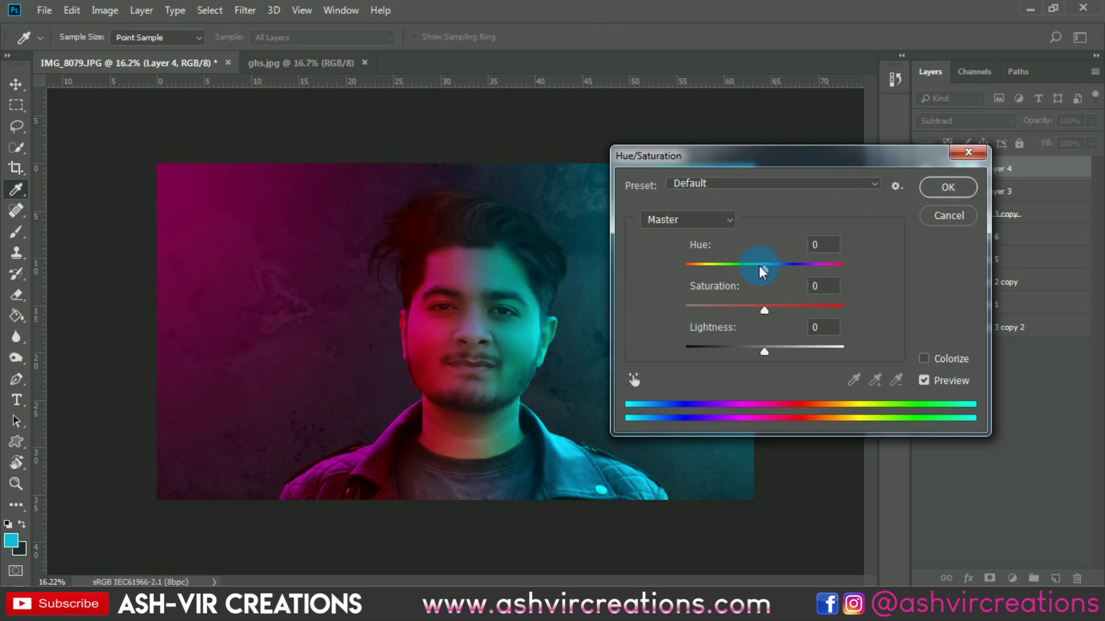
{"action": "left_click_drag", "start_coordinate": [760, 266], "coordinate": [754, 267]}
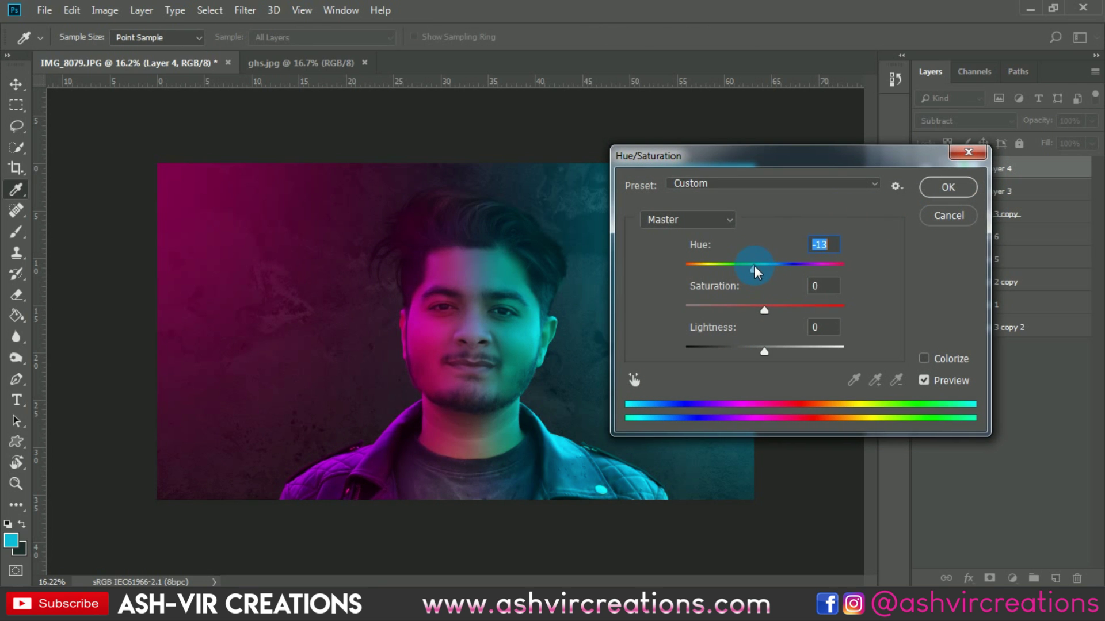
{"action": "left_click", "coordinate": [937, 186]}
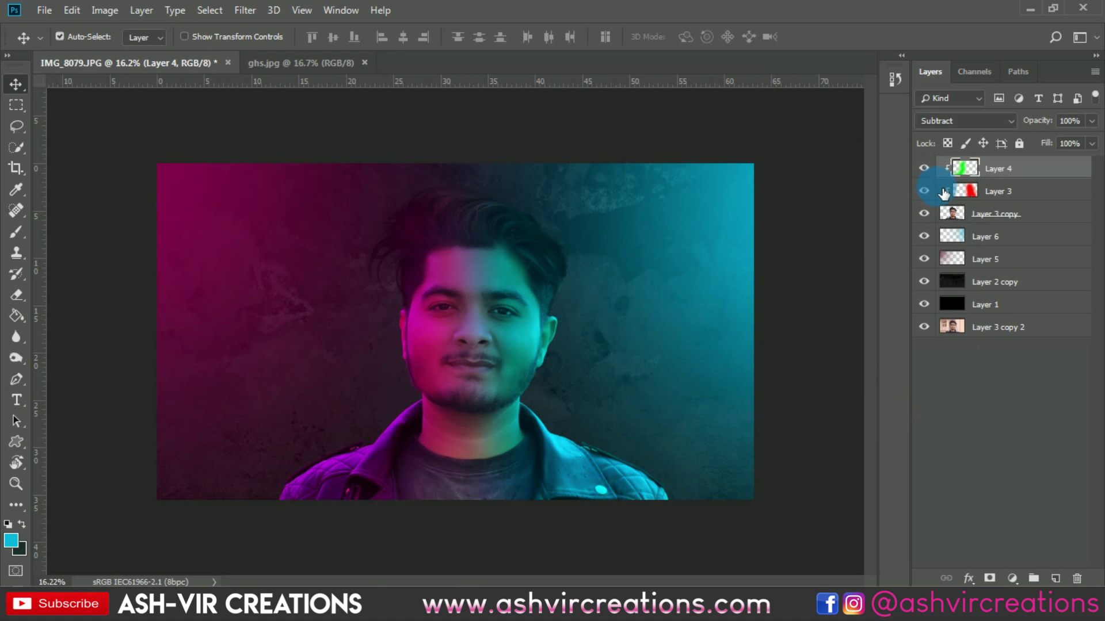
{"action": "scroll", "coordinate": [433, 317], "scroll_direction": "up", "scroll_amount": 2}
{"action": "scroll", "coordinate": [433, 317], "scroll_direction": "down", "scroll_amount": 2}
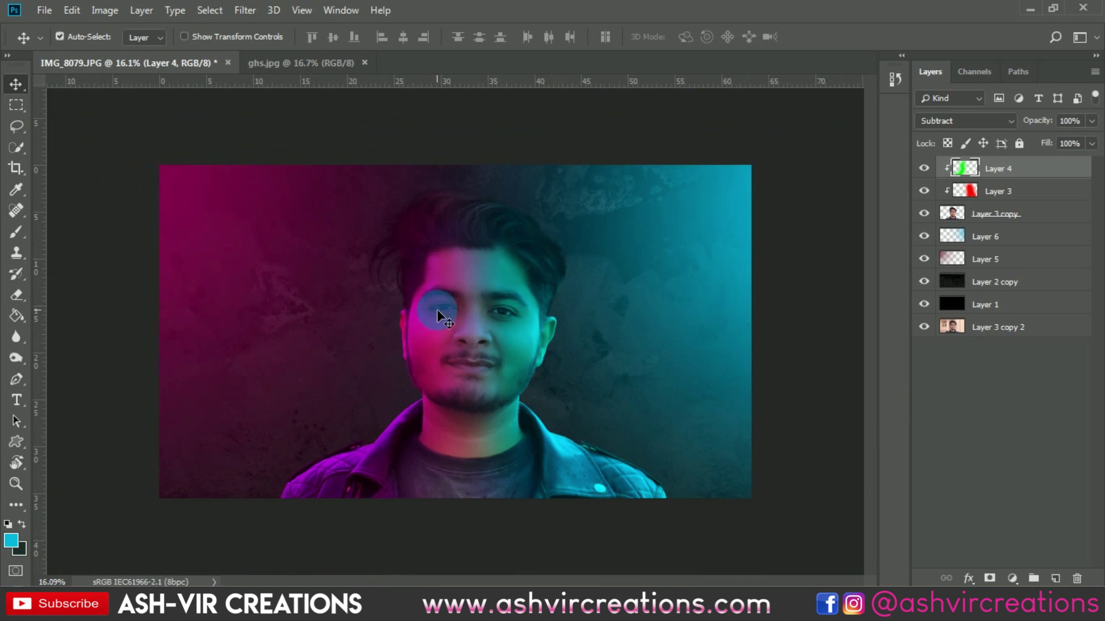
- Adjust Layer 5's glow with Hue/Saturation to hue -15, saturation -11 and lightness 0
{"action": "left_click", "coordinate": [985, 259]}
{"action": "key", "text": "ctrl+u"}
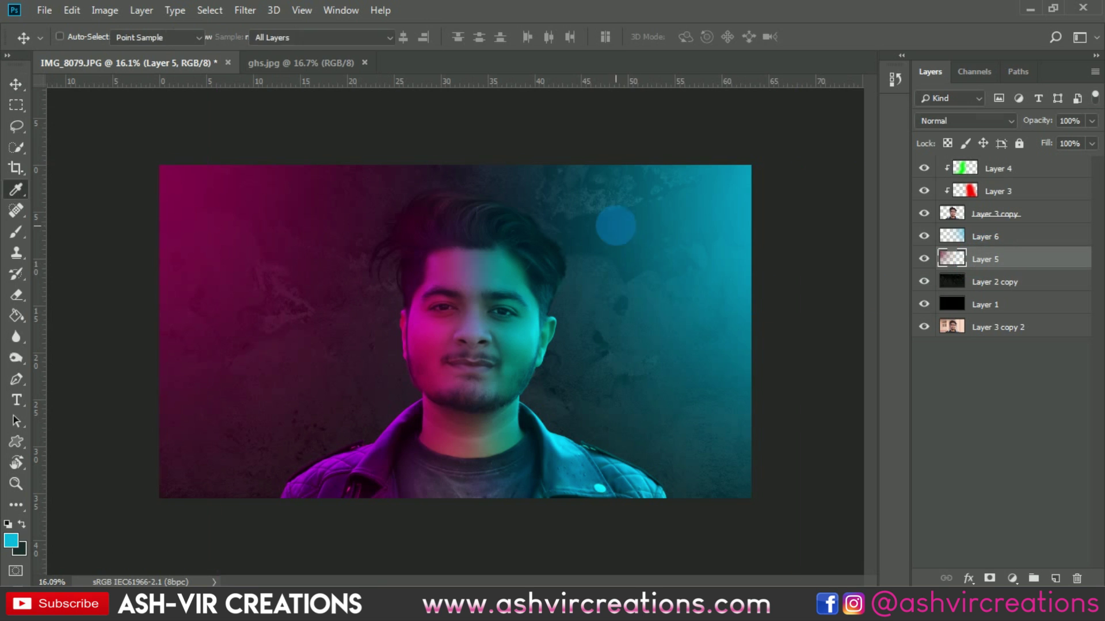
{"action": "left_click_drag", "start_coordinate": [761, 267], "coordinate": [751, 298]}
{"action": "left_click", "coordinate": [783, 344]}
{"action": "left_click_drag", "start_coordinate": [792, 343], "coordinate": [785, 352]}
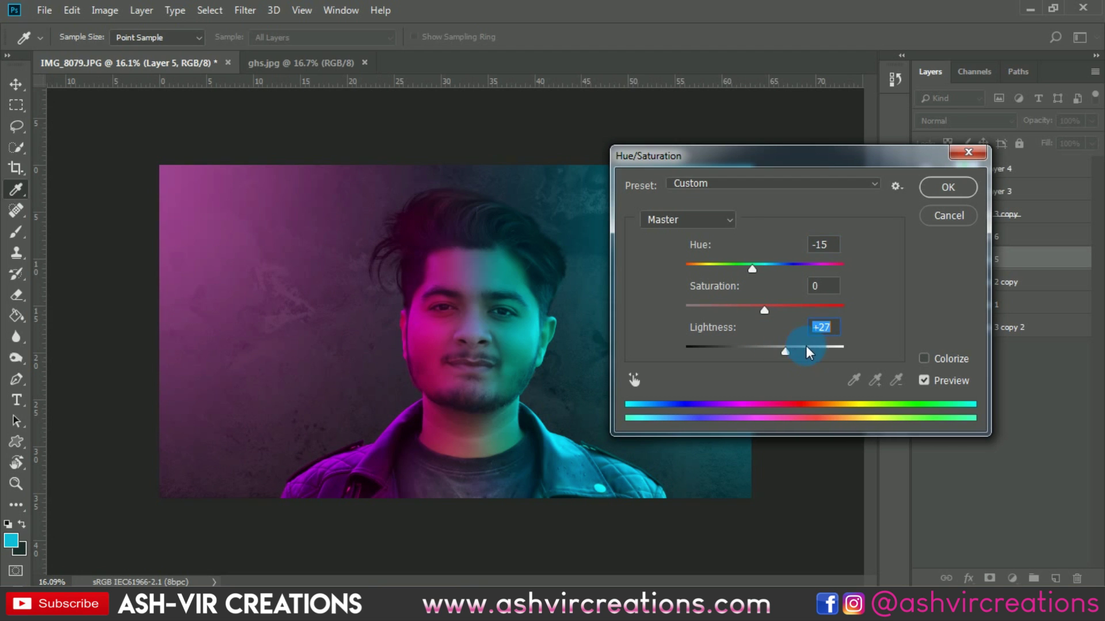
{"action": "type", "text": "0"}
{"action": "mouse_move", "coordinate": [755, 311]}
{"action": "left_mouse_down"}
{"action": "mouse_move", "coordinate": [735, 306]}
{"action": "mouse_move", "coordinate": [753, 311]}
{"action": "left_mouse_up"}
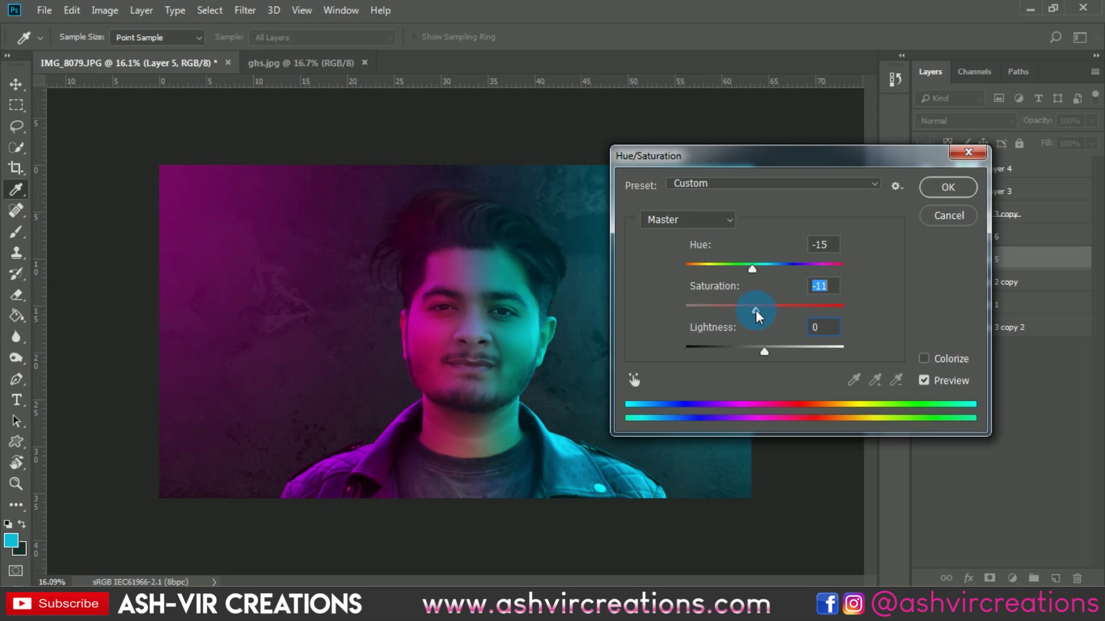
{"action": "key", "text": "Return"}
{"action": "key", "text": "v"}
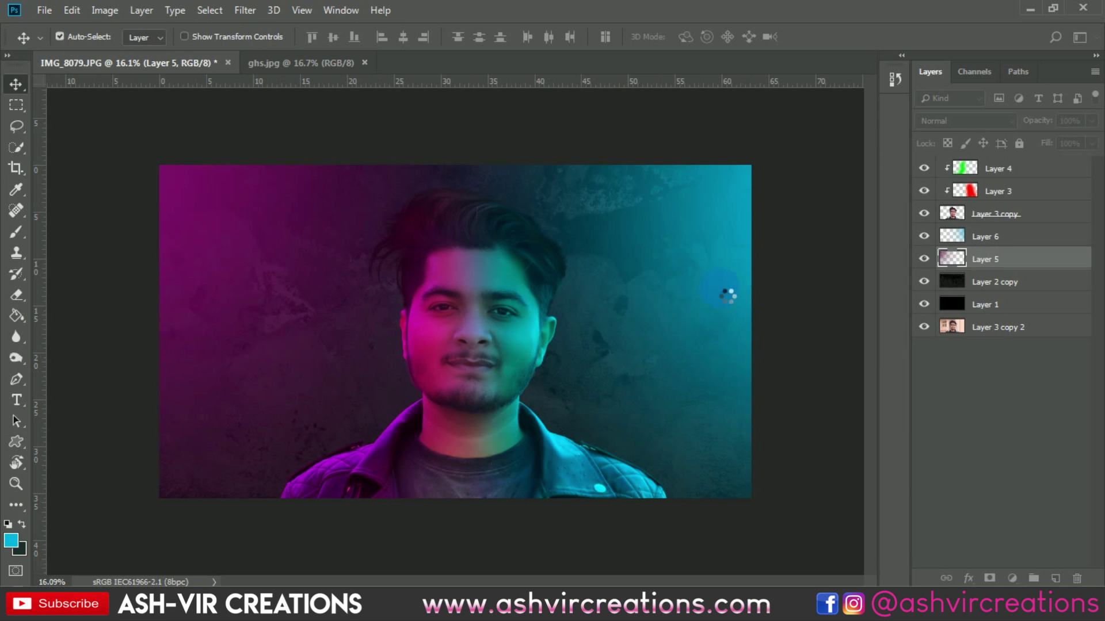
{"action": "scroll", "coordinate": [661, 276], "scroll_direction": "down", "scroll_amount": 1}
{"action": "scroll", "coordinate": [520, 291], "scroll_direction": "up", "scroll_amount": 4}
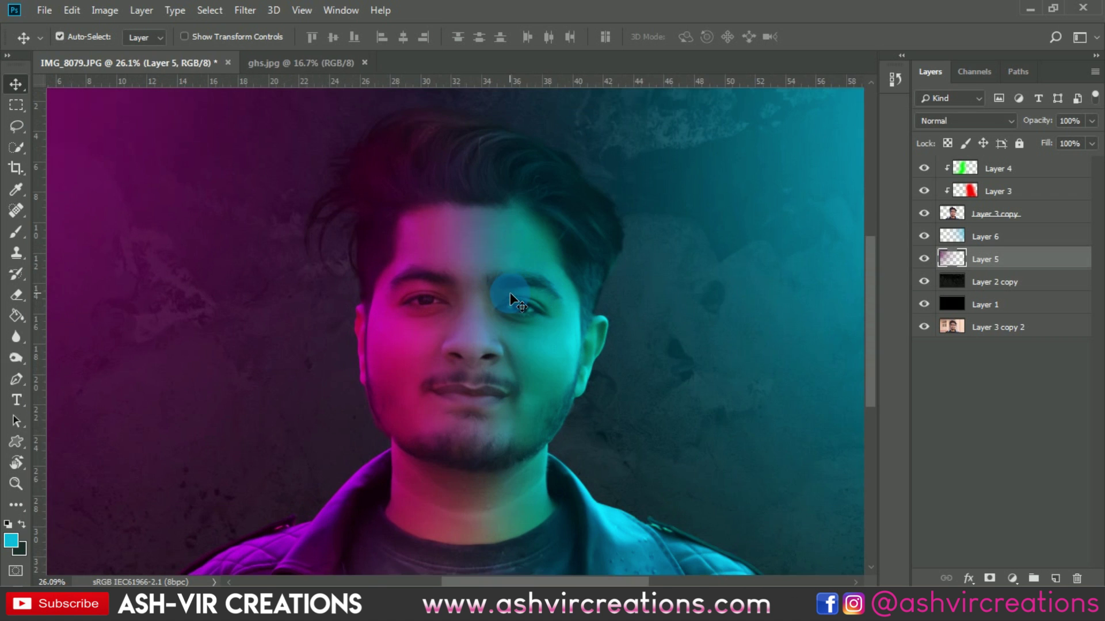
{"action": "scroll", "coordinate": [495, 285], "scroll_direction": "up", "scroll_amount": 2}
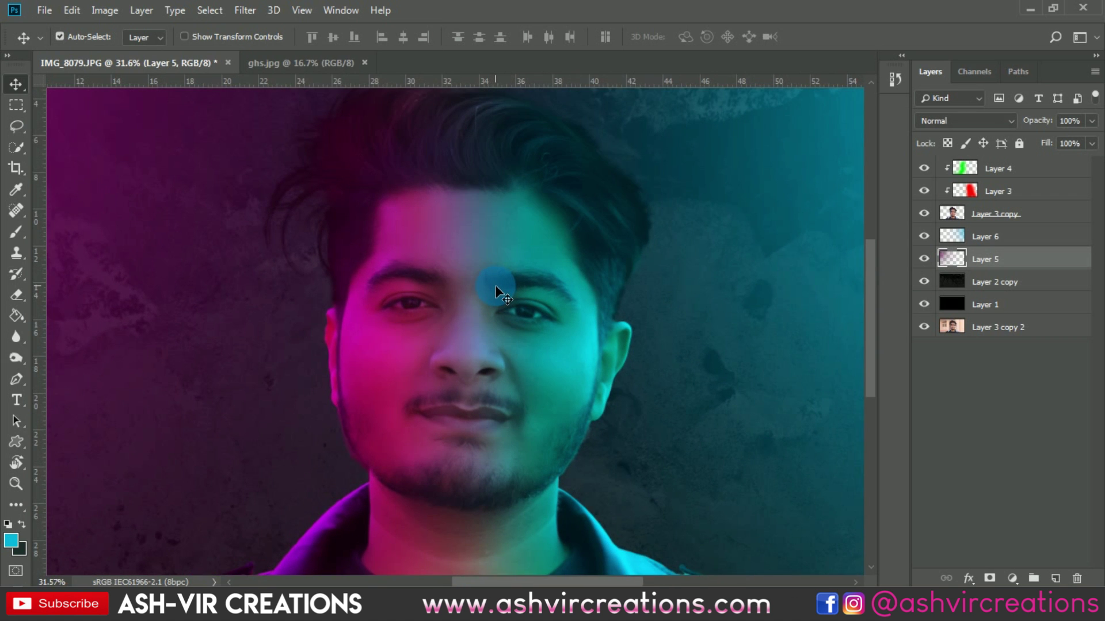
- Add a new empty layer above Layer 4 at the top of the layer stack
{"action": "scroll", "coordinate": [494, 284], "scroll_direction": "down", "scroll_amount": 3}
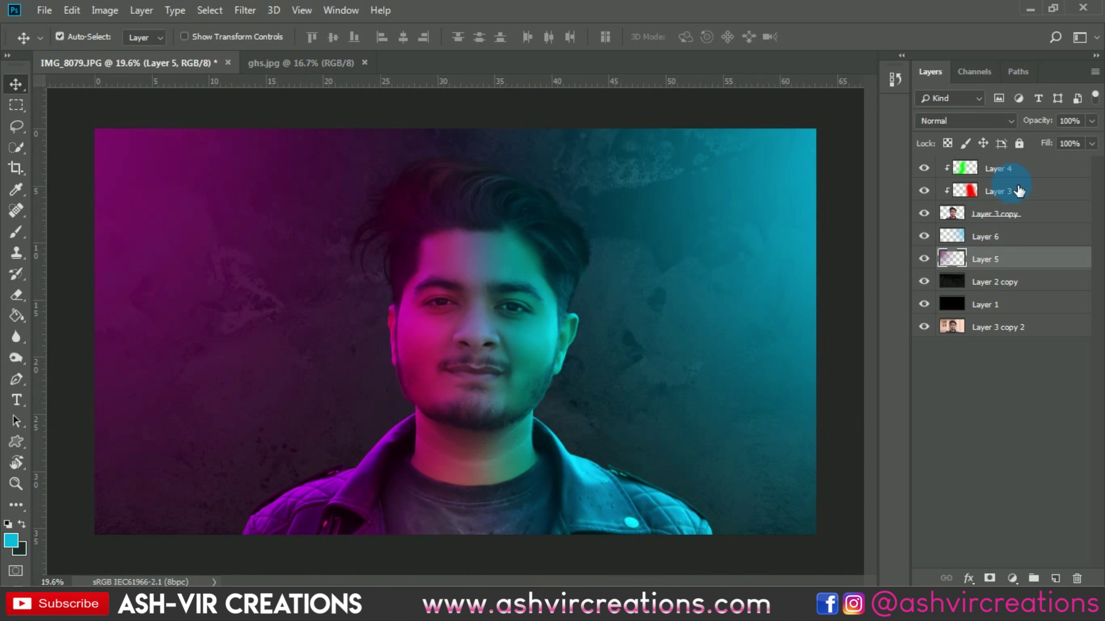
{"action": "left_click", "coordinate": [1020, 190]}
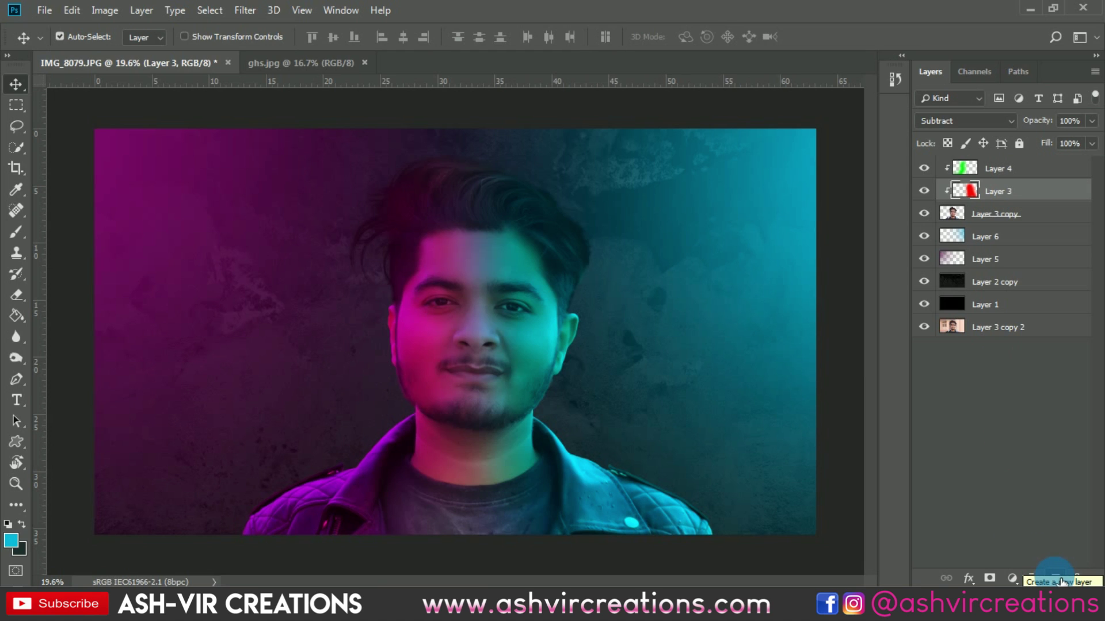
{"action": "left_click", "coordinate": [1032, 168]}
{"action": "left_click", "coordinate": [1055, 573]}
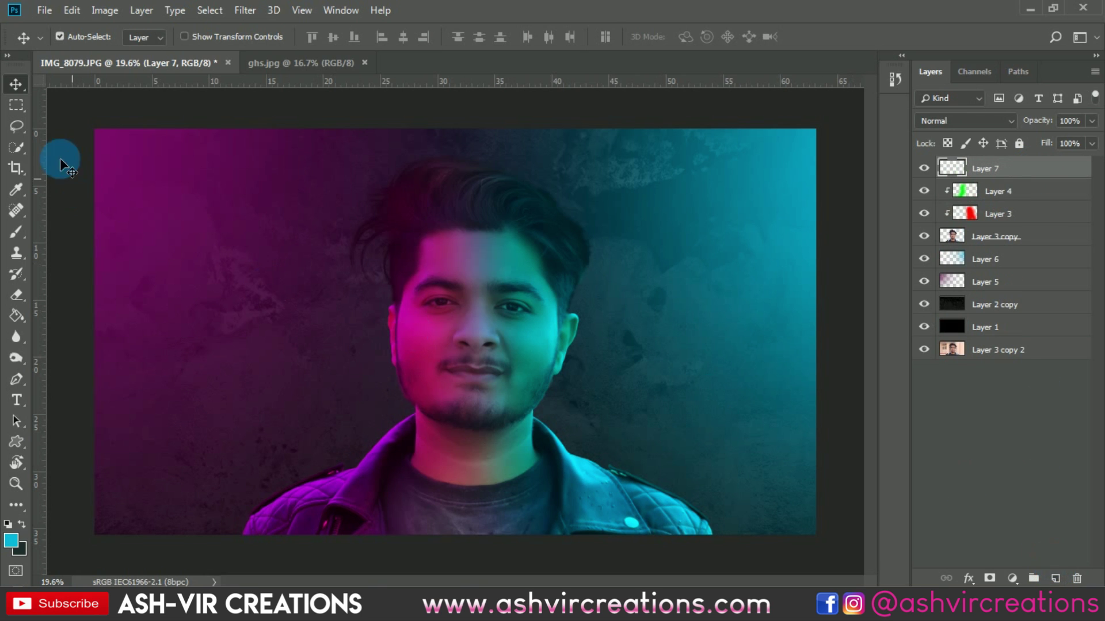
- Fill a rectangle around the man's head and chest on the new layer with 50% Gray, and set its blend mode to Overlay
{"action": "left_click", "coordinate": [16, 104]}
{"action": "left_click_drag", "start_coordinate": [323, 151], "coordinate": [630, 521]}
{"action": "right_click", "coordinate": [494, 330]}
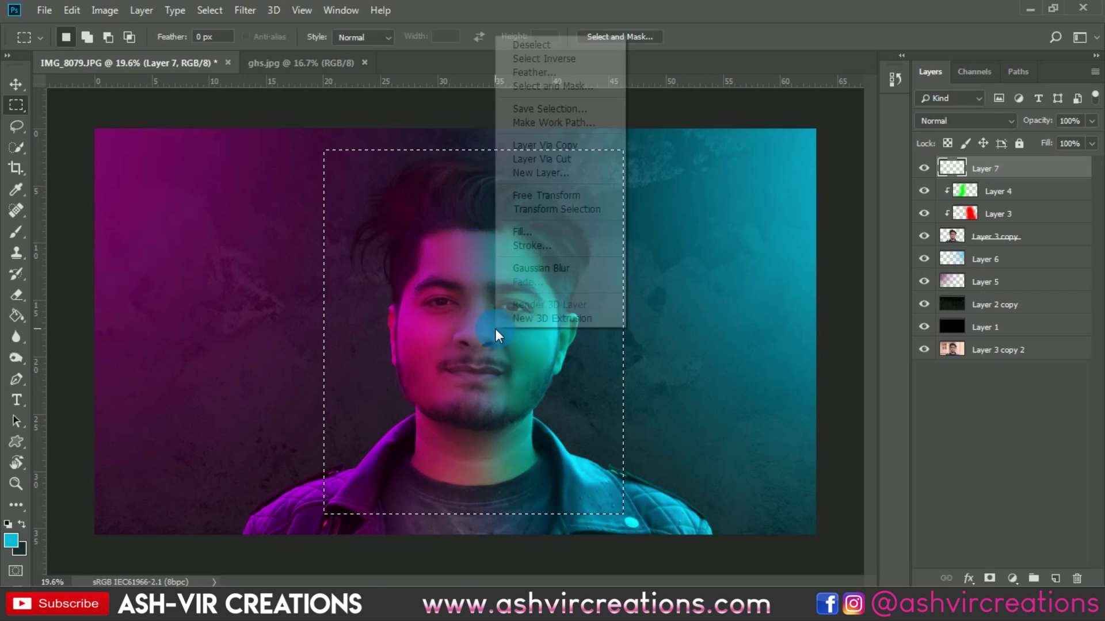
{"action": "left_click", "coordinate": [533, 233]}
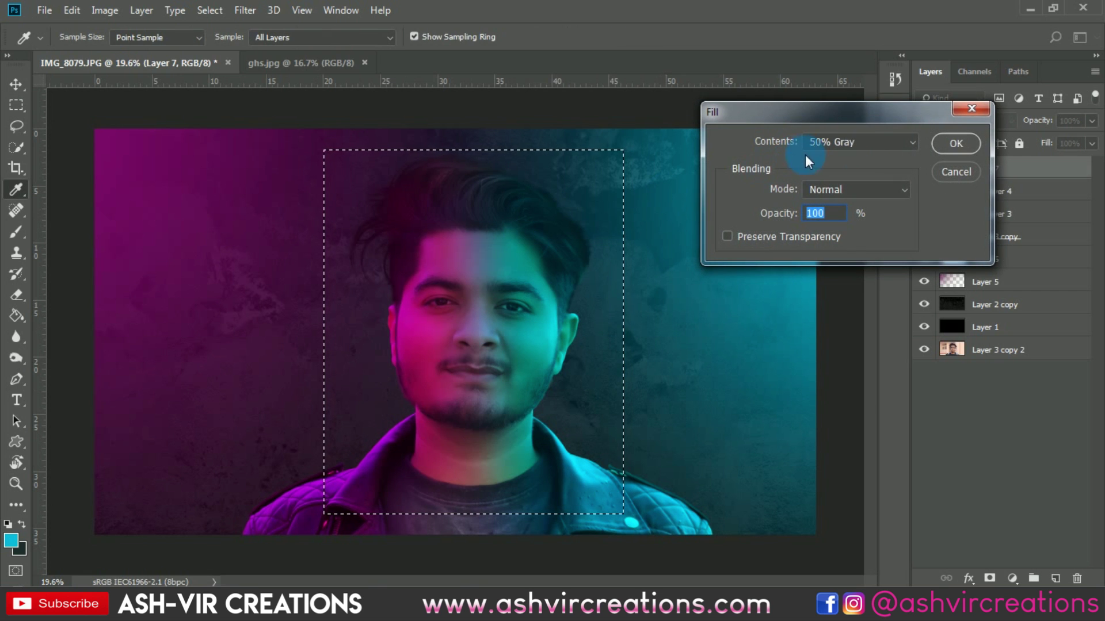
{"action": "left_click", "coordinate": [955, 143]}
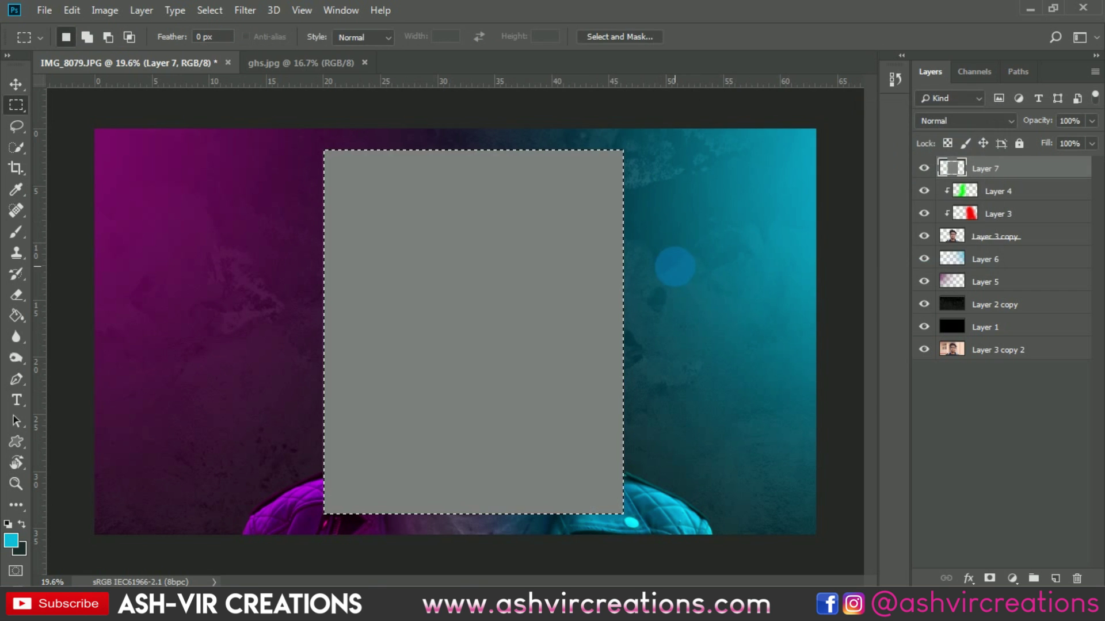
{"action": "left_click", "coordinate": [949, 121]}
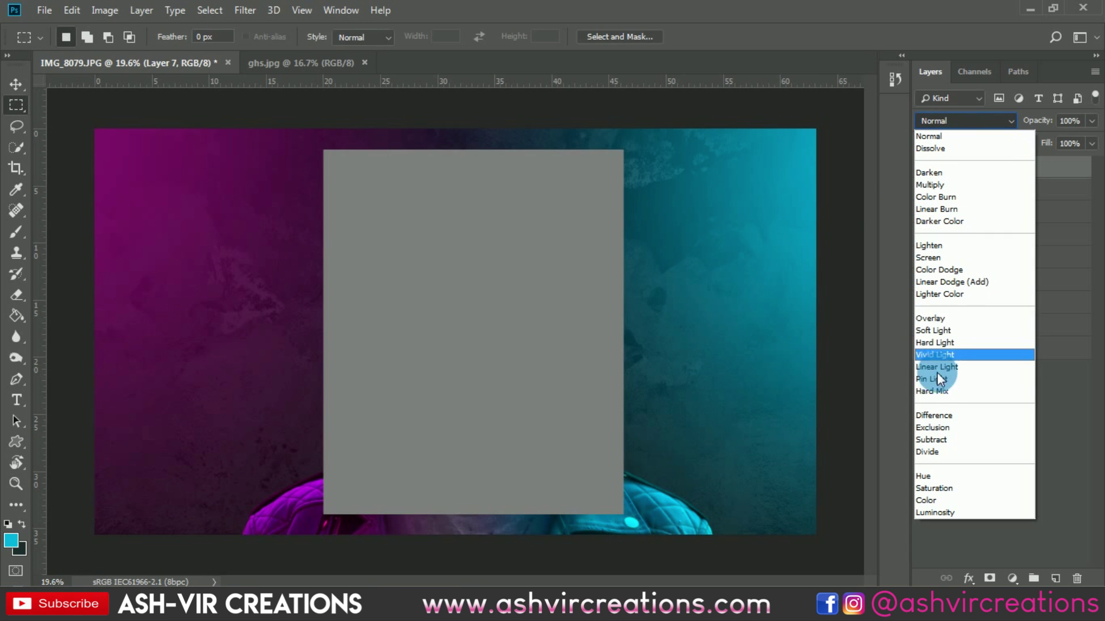
{"action": "left_click", "coordinate": [942, 317]}
- Brighten the centre of the forehead on Layer 7 with a large Dodge brush, using Midtones and 10% exposure
{"action": "left_click", "coordinate": [22, 336]}
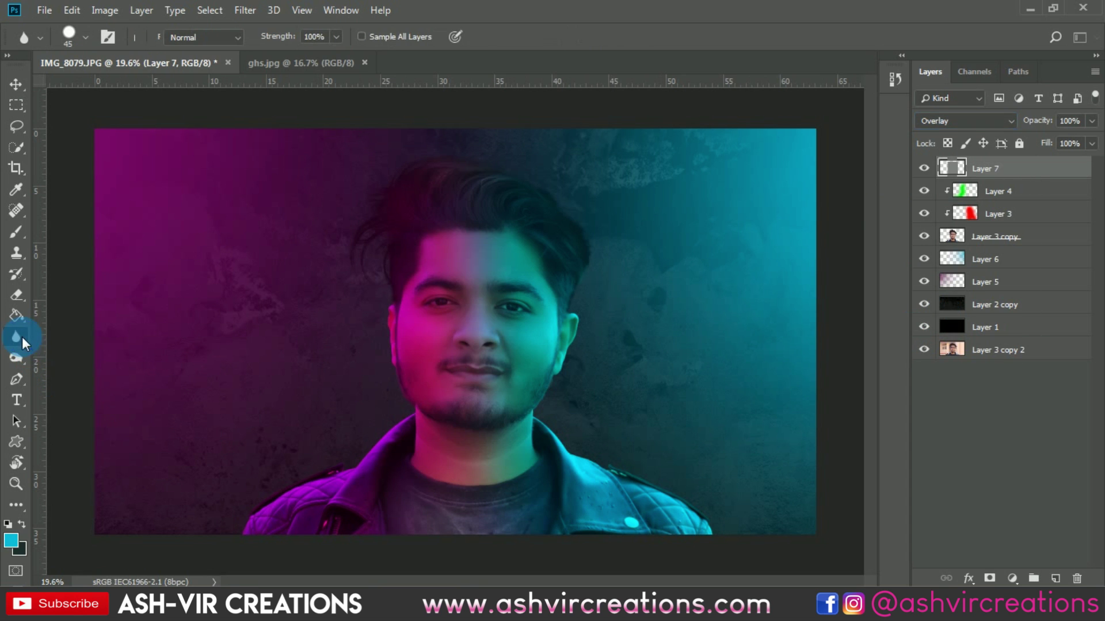
{"action": "right_click", "coordinate": [27, 336]}
{"action": "right_click", "coordinate": [18, 358]}
{"action": "left_click", "coordinate": [66, 358]}
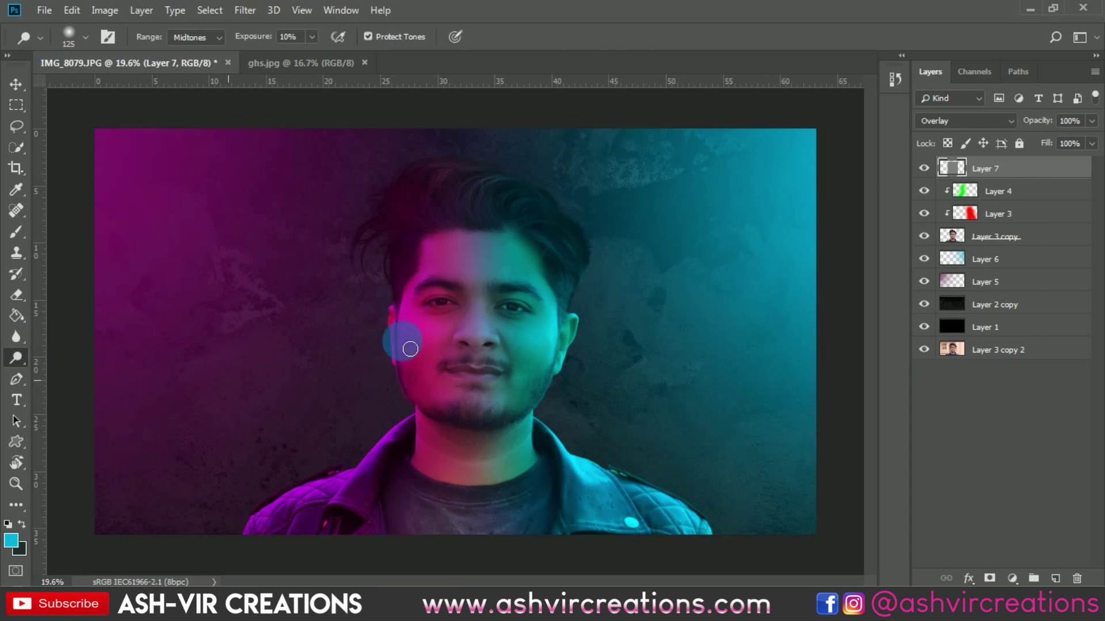
{"action": "scroll", "coordinate": [474, 287], "scroll_direction": "up", "scroll_amount": 3}
{"action": "scroll", "coordinate": [487, 300], "scroll_direction": "up", "scroll_amount": 2}
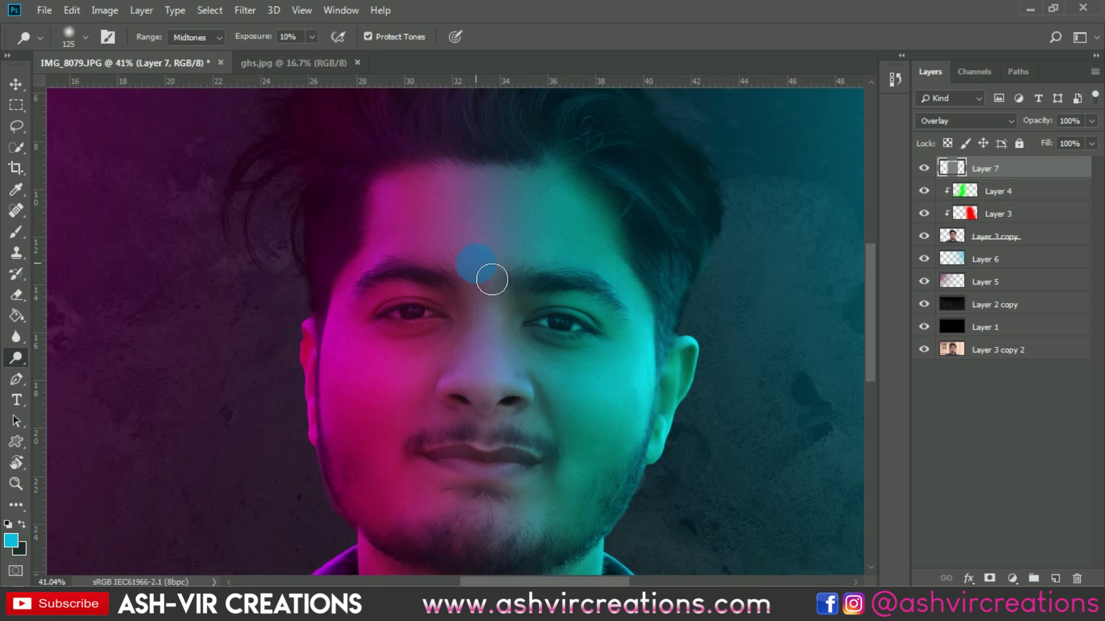
{"action": "key", "text": "bracketright"}
{"action": "key", "text": "bracketright"}
{"action": "key", "text": "bracketright"}
{"action": "key", "text": "bracketright"}
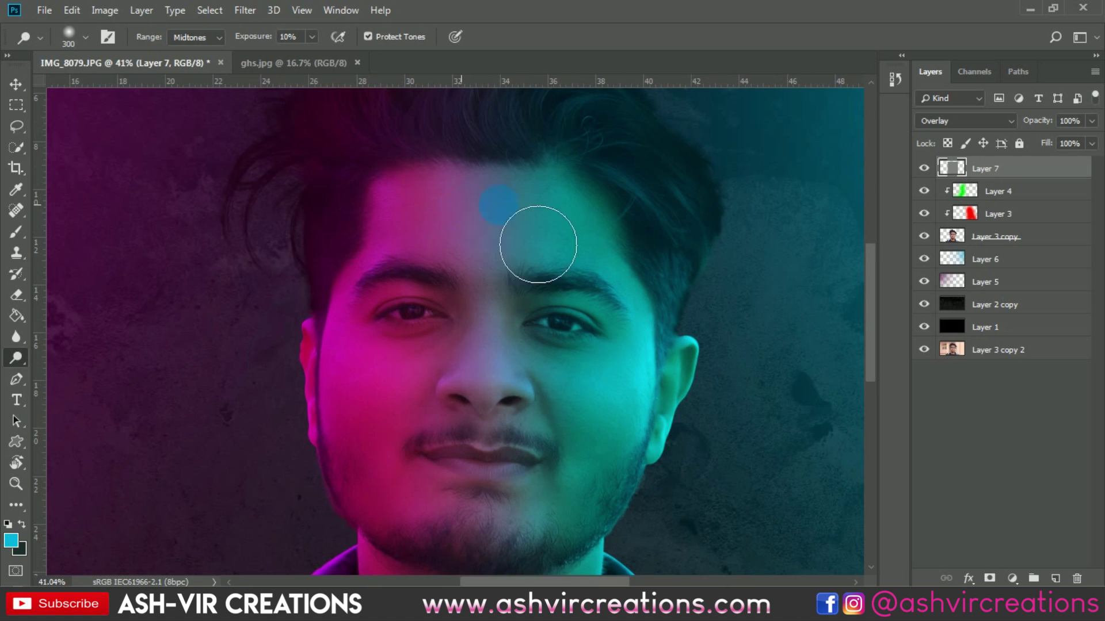
{"action": "key", "text": "bracketleft"}
{"action": "key", "text": "bracketleft"}
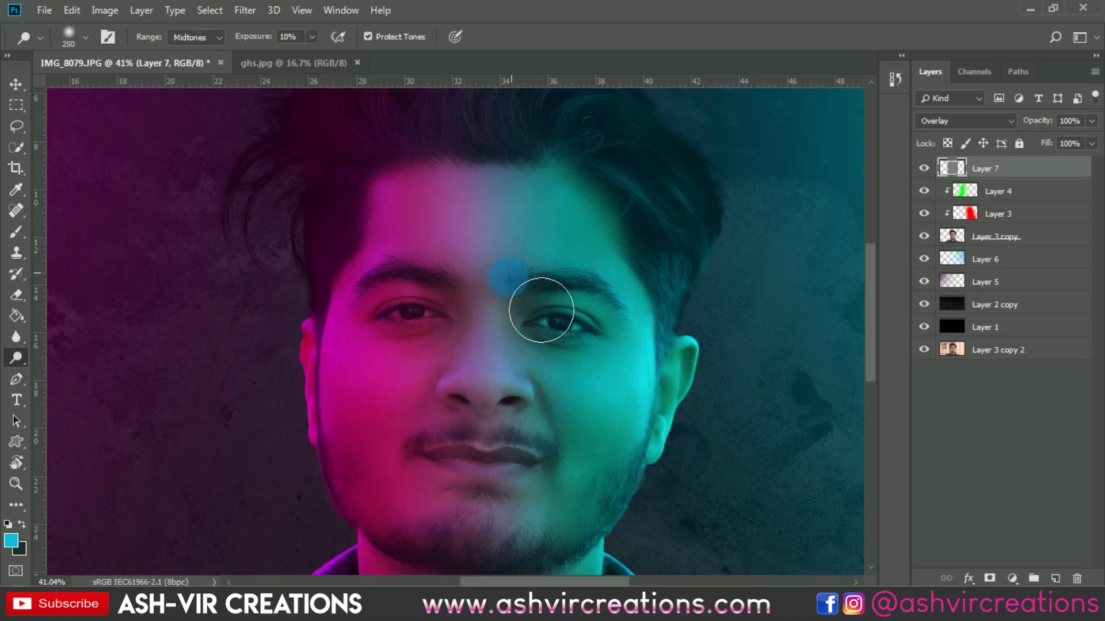
- Dodge a highlight along the bridge of the nose with a smaller brush of 80 px
{"action": "key", "text": "bracketleft"}
{"action": "key", "text": "bracketleft"}
{"action": "key", "text": "bracketleft"}
{"action": "key", "text": "bracketleft"}
{"action": "key", "text": "bracketleft"}
{"action": "key", "text": "bracketleft"}
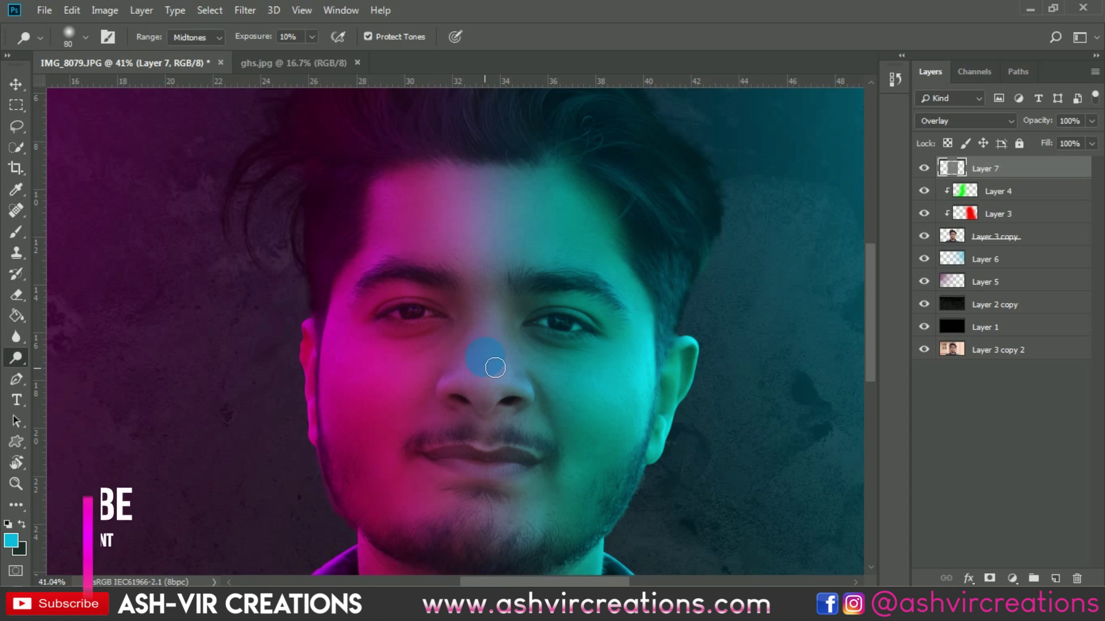
{"action": "mouse_move", "coordinate": [497, 320]}
{"action": "left_mouse_down"}
{"action": "mouse_move", "coordinate": [489, 380]}
{"action": "mouse_move", "coordinate": [503, 380]}
{"action": "mouse_move", "coordinate": [492, 394]}
{"action": "mouse_move", "coordinate": [501, 303]}
{"action": "mouse_move", "coordinate": [497, 320]}
{"action": "mouse_move", "coordinate": [473, 183]}
{"action": "mouse_move", "coordinate": [502, 303]}
{"action": "mouse_move", "coordinate": [498, 371]}
{"action": "mouse_move", "coordinate": [506, 356]}
{"action": "mouse_move", "coordinate": [508, 392]}
{"action": "mouse_move", "coordinate": [500, 350]}
{"action": "mouse_move", "coordinate": [501, 403]}
{"action": "mouse_move", "coordinate": [497, 387]}
{"action": "mouse_move", "coordinate": [491, 403]}
{"action": "mouse_move", "coordinate": [550, 304]}
{"action": "mouse_move", "coordinate": [505, 320]}
{"action": "mouse_move", "coordinate": [496, 265]}
{"action": "mouse_move", "coordinate": [497, 307]}
{"action": "mouse_move", "coordinate": [530, 264]}
{"action": "mouse_move", "coordinate": [512, 223]}
{"action": "mouse_move", "coordinate": [473, 248]}
{"action": "mouse_move", "coordinate": [431, 217]}
{"action": "mouse_move", "coordinate": [477, 236]}
{"action": "mouse_move", "coordinate": [471, 213]}
{"action": "mouse_move", "coordinate": [491, 247]}
{"action": "mouse_move", "coordinate": [531, 206]}
{"action": "mouse_move", "coordinate": [559, 325]}
{"action": "mouse_move", "coordinate": [587, 351]}
{"action": "mouse_move", "coordinate": [581, 342]}
{"action": "mouse_move", "coordinate": [560, 373]}
{"action": "left_mouse_up"}
- Dodge highlights on the cyan-lit cheek below the eye and around the mouth with a 100 px brush
{"action": "key", "text": "bracketright"}
{"action": "key", "text": "bracketright"}
{"action": "key", "text": "bracketright"}
{"action": "key", "text": "bracketright"}
{"action": "key", "text": "bracketright"}
{"action": "key", "text": "bracketright"}
{"action": "key", "text": "bracketleft"}
{"action": "key", "text": "bracketleft"}
{"action": "key", "text": "bracketleft"}
{"action": "key", "text": "bracketleft"}
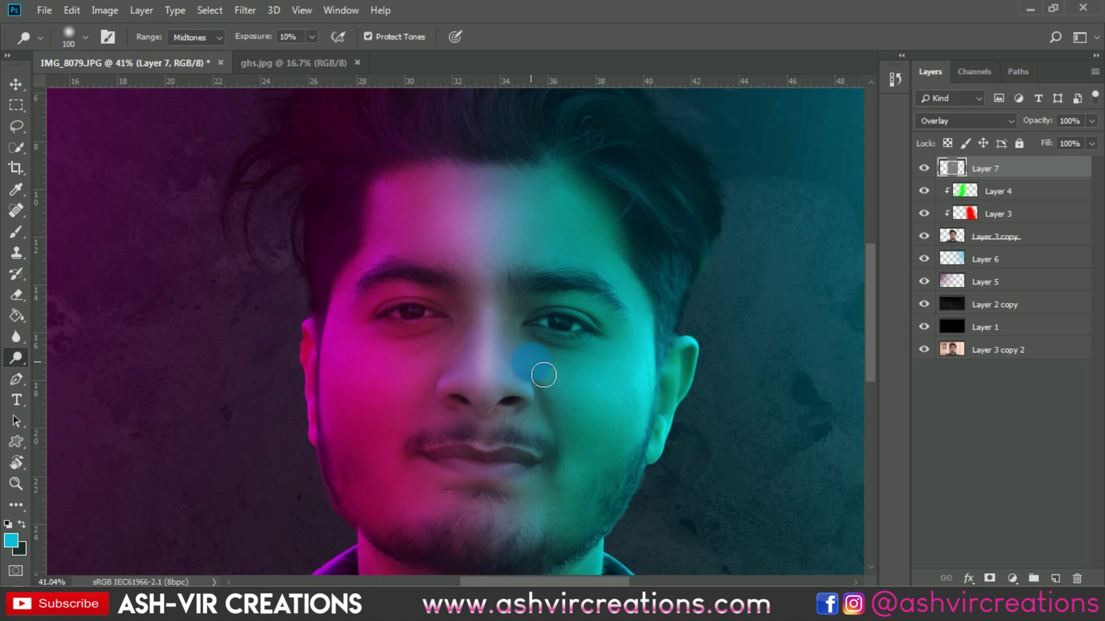
{"action": "mouse_move", "coordinate": [543, 375]}
{"action": "left_mouse_down"}
{"action": "mouse_move", "coordinate": [580, 409]}
{"action": "mouse_move", "coordinate": [556, 379]}
{"action": "mouse_move", "coordinate": [670, 443]}
{"action": "mouse_move", "coordinate": [595, 417]}
{"action": "mouse_move", "coordinate": [619, 460]}
{"action": "mouse_move", "coordinate": [640, 396]}
{"action": "mouse_move", "coordinate": [582, 449]}
{"action": "mouse_move", "coordinate": [633, 398]}
{"action": "mouse_move", "coordinate": [578, 426]}
{"action": "mouse_move", "coordinate": [560, 399]}
{"action": "mouse_move", "coordinate": [580, 444]}
{"action": "mouse_move", "coordinate": [638, 425]}
{"action": "mouse_move", "coordinate": [622, 423]}
{"action": "mouse_move", "coordinate": [581, 454]}
{"action": "mouse_move", "coordinate": [649, 399]}
{"action": "mouse_move", "coordinate": [585, 435]}
{"action": "mouse_move", "coordinate": [570, 395]}
{"action": "mouse_move", "coordinate": [584, 433]}
{"action": "mouse_move", "coordinate": [586, 412]}
{"action": "mouse_move", "coordinate": [639, 413]}
{"action": "mouse_move", "coordinate": [483, 366]}
{"action": "mouse_move", "coordinate": [442, 409]}
{"action": "mouse_move", "coordinate": [431, 412]}
{"action": "mouse_move", "coordinate": [430, 392]}
{"action": "mouse_move", "coordinate": [415, 421]}
{"action": "mouse_move", "coordinate": [350, 375]}
{"action": "mouse_move", "coordinate": [405, 405]}
{"action": "mouse_move", "coordinate": [369, 367]}
{"action": "mouse_move", "coordinate": [428, 397]}
{"action": "mouse_move", "coordinate": [407, 420]}
{"action": "mouse_move", "coordinate": [474, 439]}
{"action": "left_mouse_up"}
- Dodge further highlights on the nose and the magenta-lit cheek with the 100 px brush
{"action": "key", "text": "bracketright"}
{"action": "key", "text": "bracketright"}
{"action": "key", "text": "bracketleft"}
{"action": "scroll", "coordinate": [529, 417], "scroll_direction": "down", "scroll_amount": 5}
{"action": "scroll", "coordinate": [496, 398], "scroll_direction": "up", "scroll_amount": 2}
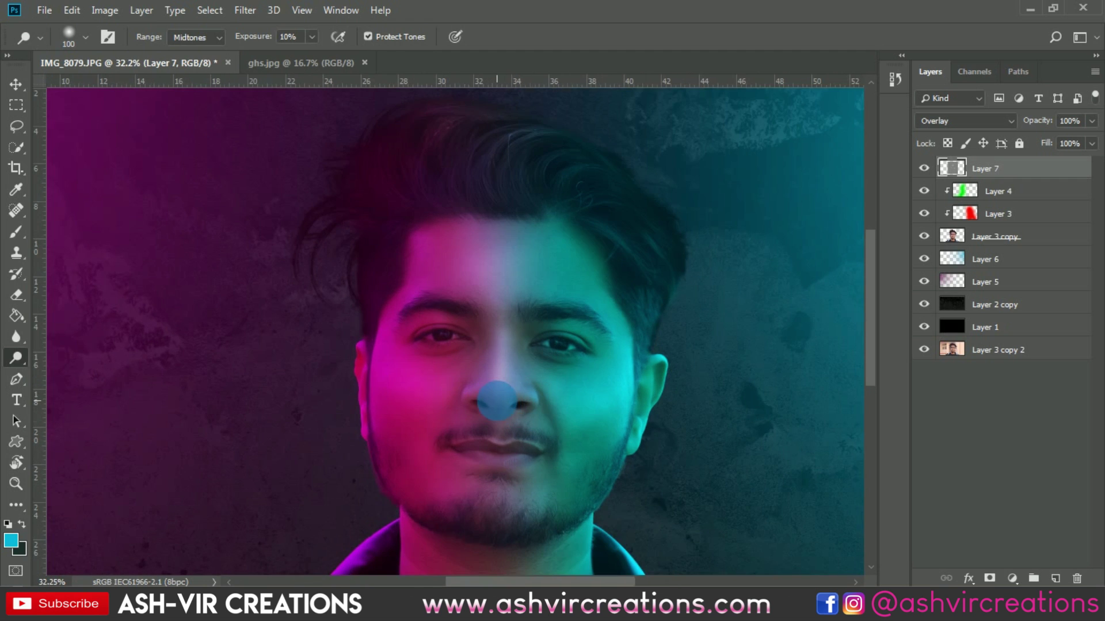
{"action": "mouse_move", "coordinate": [496, 398]}
{"action": "left_mouse_down"}
{"action": "mouse_move", "coordinate": [519, 437]}
{"action": "mouse_move", "coordinate": [445, 420]}
{"action": "mouse_move", "coordinate": [398, 394]}
{"action": "mouse_move", "coordinate": [455, 424]}
{"action": "mouse_move", "coordinate": [491, 364]}
{"action": "mouse_move", "coordinate": [464, 381]}
{"action": "mouse_move", "coordinate": [444, 427]}
{"action": "mouse_move", "coordinate": [395, 382]}
{"action": "mouse_move", "coordinate": [445, 433]}
{"action": "mouse_move", "coordinate": [396, 376]}
{"action": "mouse_move", "coordinate": [442, 393]}
{"action": "mouse_move", "coordinate": [440, 414]}
{"action": "mouse_move", "coordinate": [414, 402]}
{"action": "left_mouse_up"}
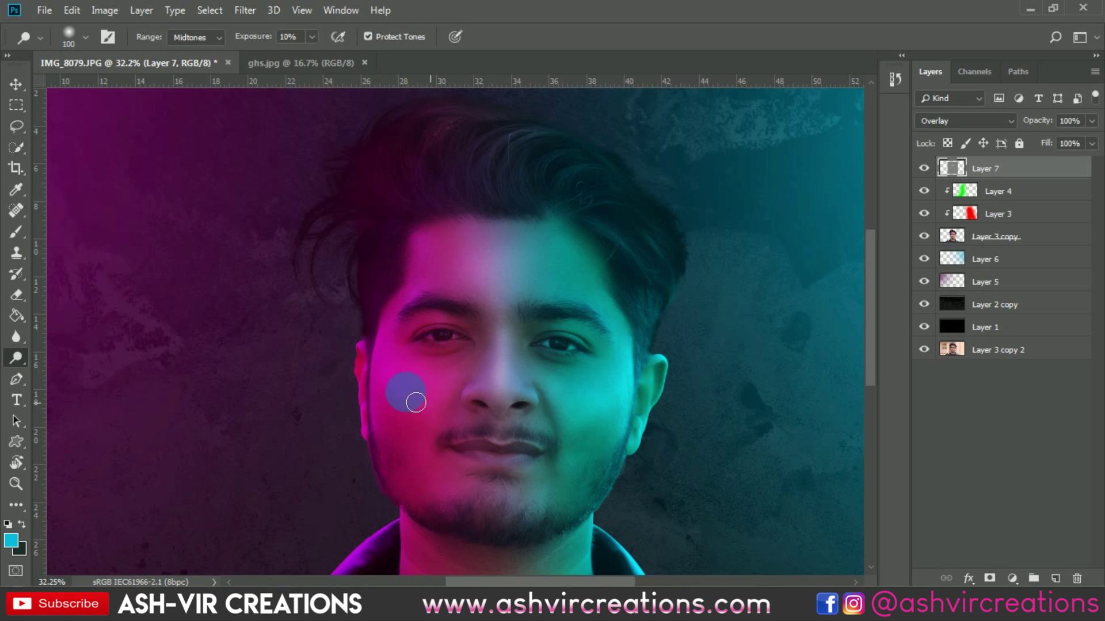
{"action": "scroll", "coordinate": [495, 410], "scroll_direction": "down", "scroll_amount": 5}
{"action": "scroll", "coordinate": [439, 345], "scroll_direction": "up", "scroll_amount": 1}
{"action": "scroll", "coordinate": [437, 340], "scroll_direction": "up", "scroll_amount": 3}
{"action": "left_click_drag", "start_coordinate": [512, 337], "coordinate": [524, 349]}
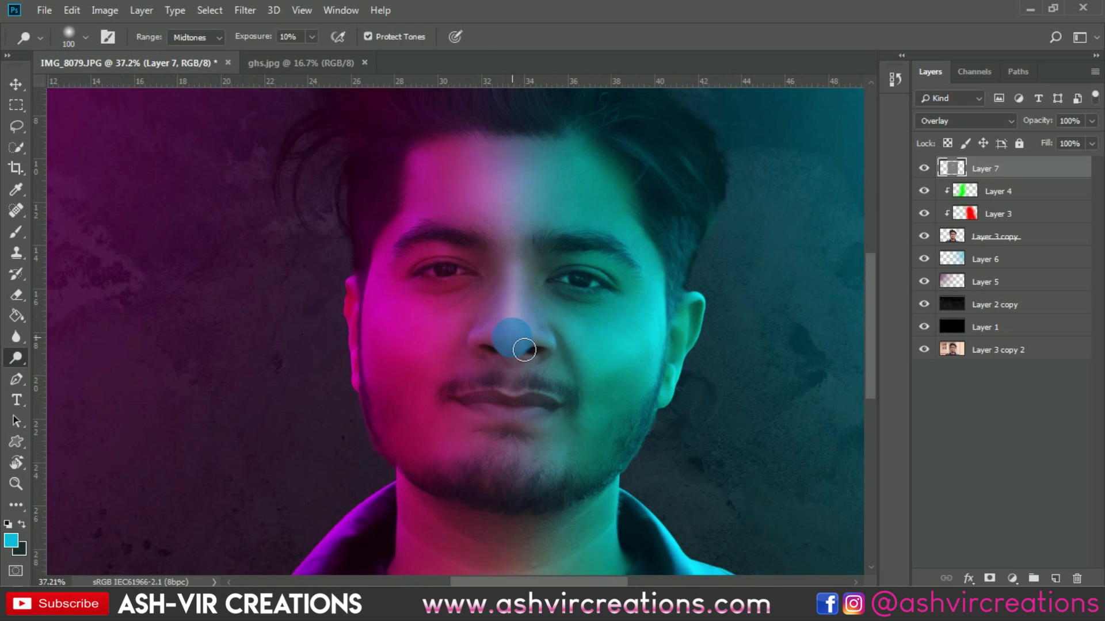
{"action": "scroll", "coordinate": [524, 350], "scroll_direction": "up", "scroll_amount": 1}
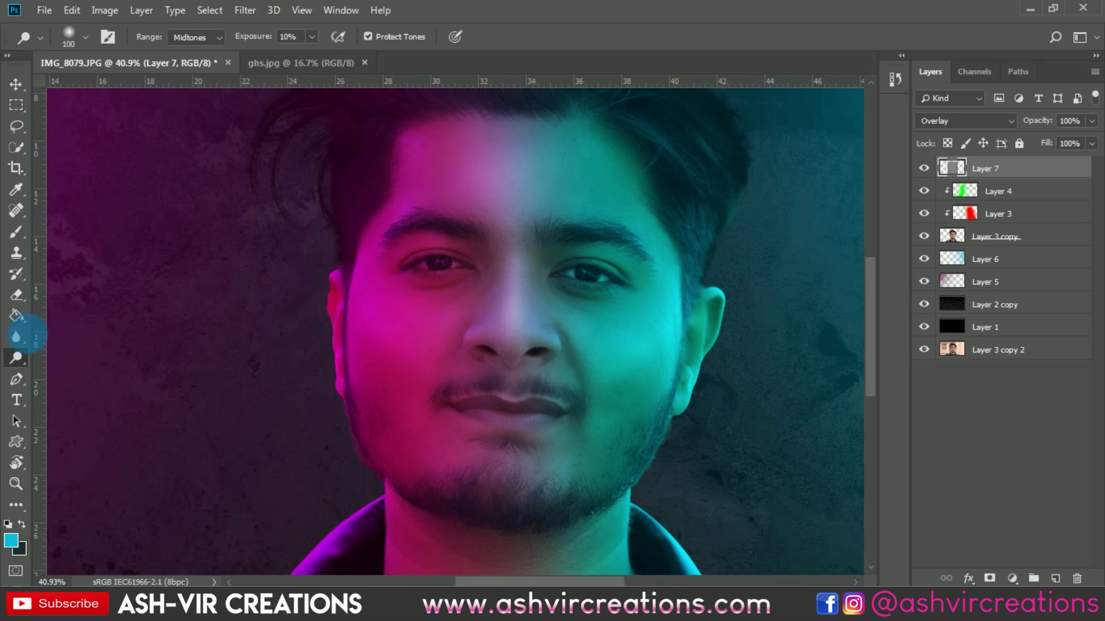
- Try to darken the cyan-lit side of the nose with the Burn tool at 28% exposure
{"action": "right_click", "coordinate": [13, 354]}
{"action": "left_click", "coordinate": [81, 374]}
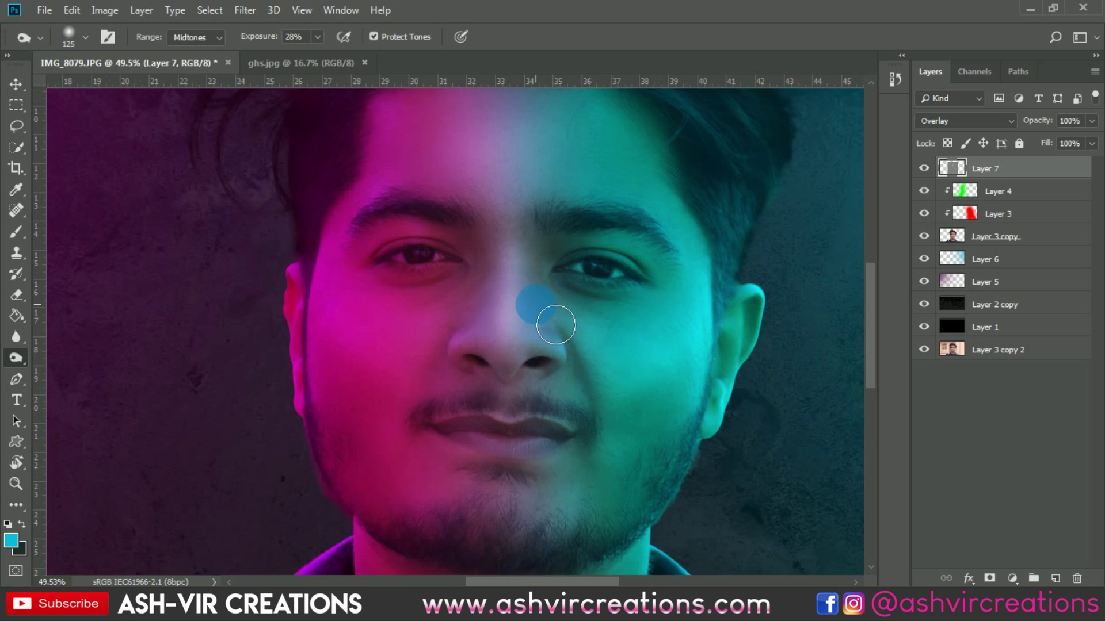
{"action": "scroll", "coordinate": [552, 320], "scroll_direction": "up", "scroll_amount": 1}
{"action": "mouse_move", "coordinate": [553, 314]}
{"action": "left_mouse_down"}
{"action": "mouse_move", "coordinate": [579, 336]}
{"action": "mouse_move", "coordinate": [555, 289]}
{"action": "mouse_move", "coordinate": [577, 352]}
{"action": "mouse_move", "coordinate": [539, 240]}
{"action": "left_mouse_up"}
{"action": "key", "text": "bracketleft"}
{"action": "key", "text": "bracketleft"}
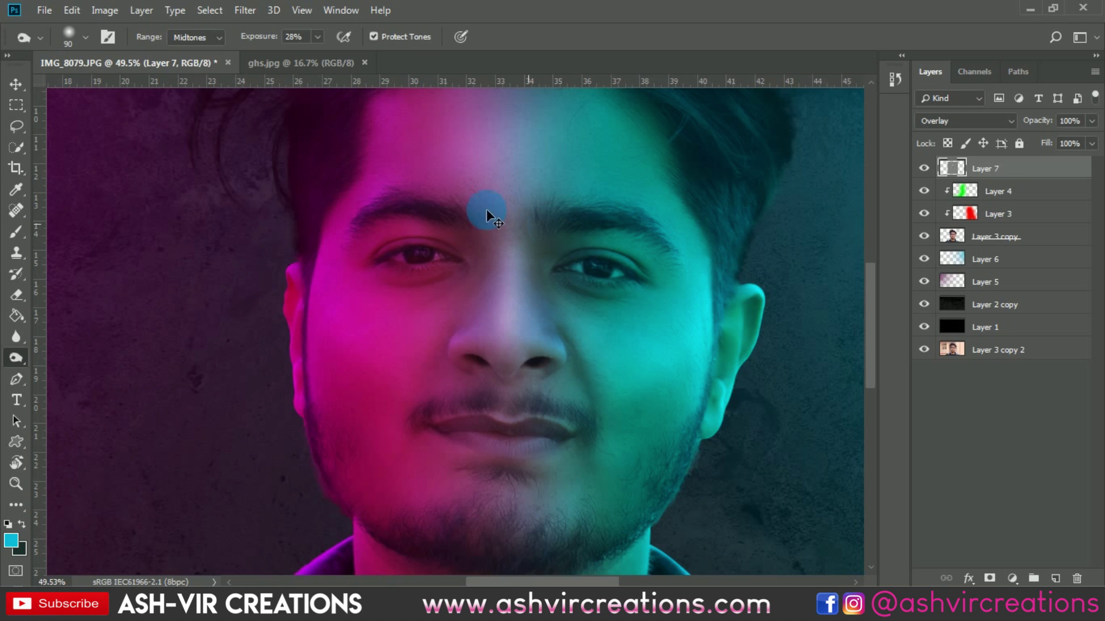
{"action": "key", "text": "ctrl+z"}
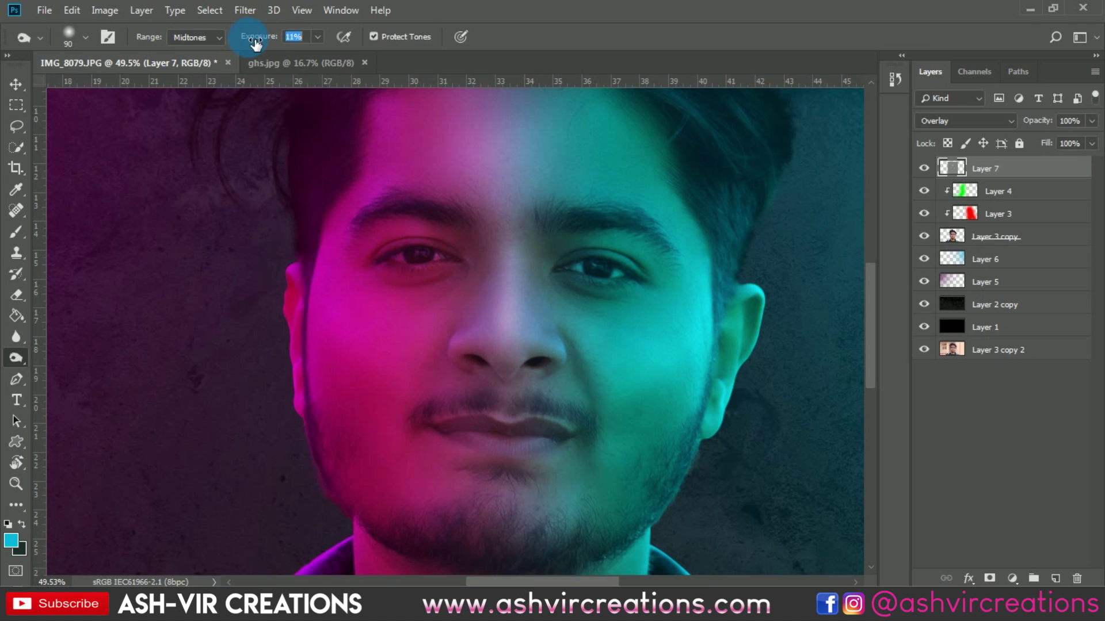
- Set the Burn tool's exposure to 11% and darken the shadows along the sides of the nose
{"action": "left_click_drag", "start_coordinate": [255, 45], "coordinate": [254, 45]}
{"action": "mouse_move", "coordinate": [559, 280]}
{"action": "left_mouse_down"}
{"action": "mouse_move", "coordinate": [539, 254]}
{"action": "mouse_move", "coordinate": [573, 371]}
{"action": "mouse_move", "coordinate": [545, 321]}
{"action": "mouse_move", "coordinate": [544, 258]}
{"action": "mouse_move", "coordinate": [537, 333]}
{"action": "mouse_move", "coordinate": [548, 233]}
{"action": "mouse_move", "coordinate": [563, 249]}
{"action": "mouse_move", "coordinate": [491, 332]}
{"action": "mouse_move", "coordinate": [488, 277]}
{"action": "mouse_move", "coordinate": [492, 325]}
{"action": "mouse_move", "coordinate": [480, 351]}
{"action": "mouse_move", "coordinate": [495, 276]}
{"action": "mouse_move", "coordinate": [473, 344]}
{"action": "left_mouse_up"}
{"action": "scroll", "coordinate": [473, 343], "scroll_direction": "down", "scroll_amount": 3}
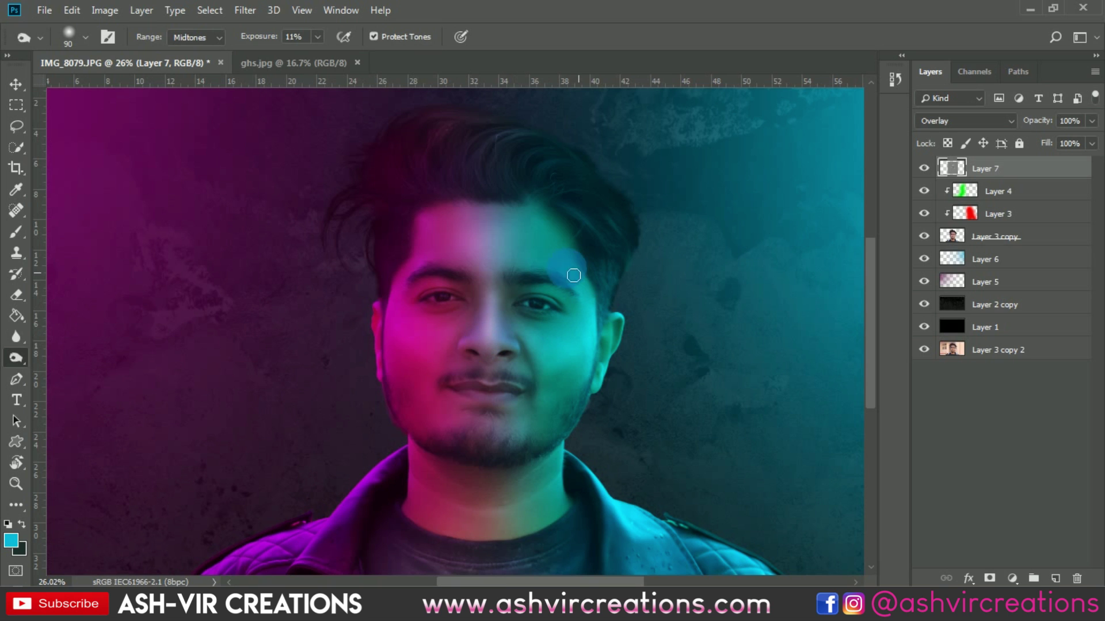
- Toggle Layer 7's visibility to compare the face with and without the dodge and burn shading
{"action": "left_click", "coordinate": [927, 167]}
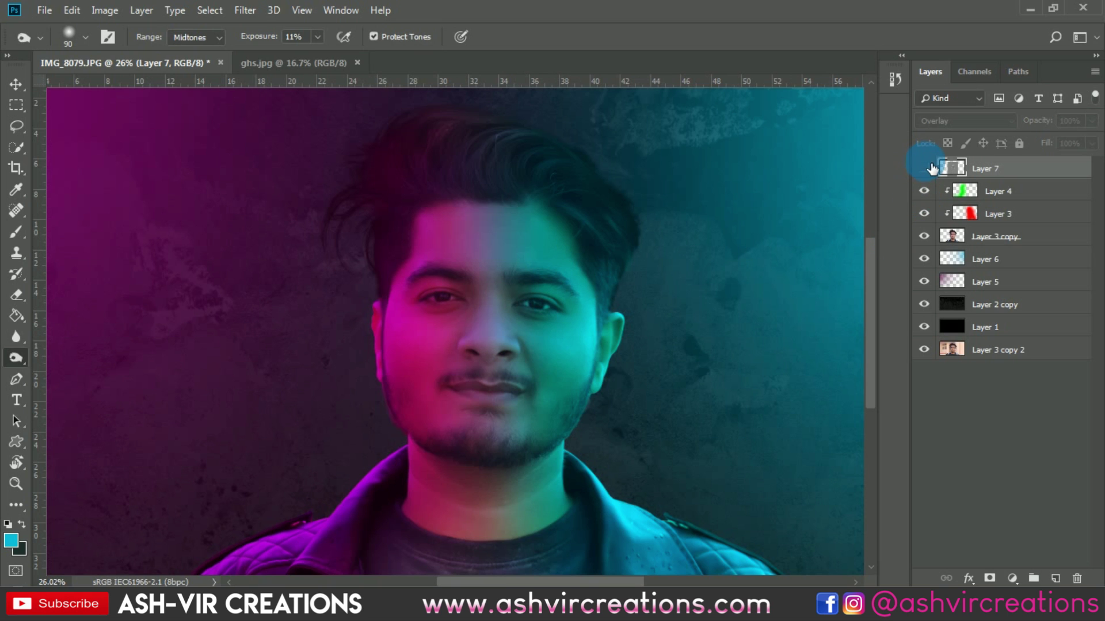
{"action": "left_click", "coordinate": [933, 168]}
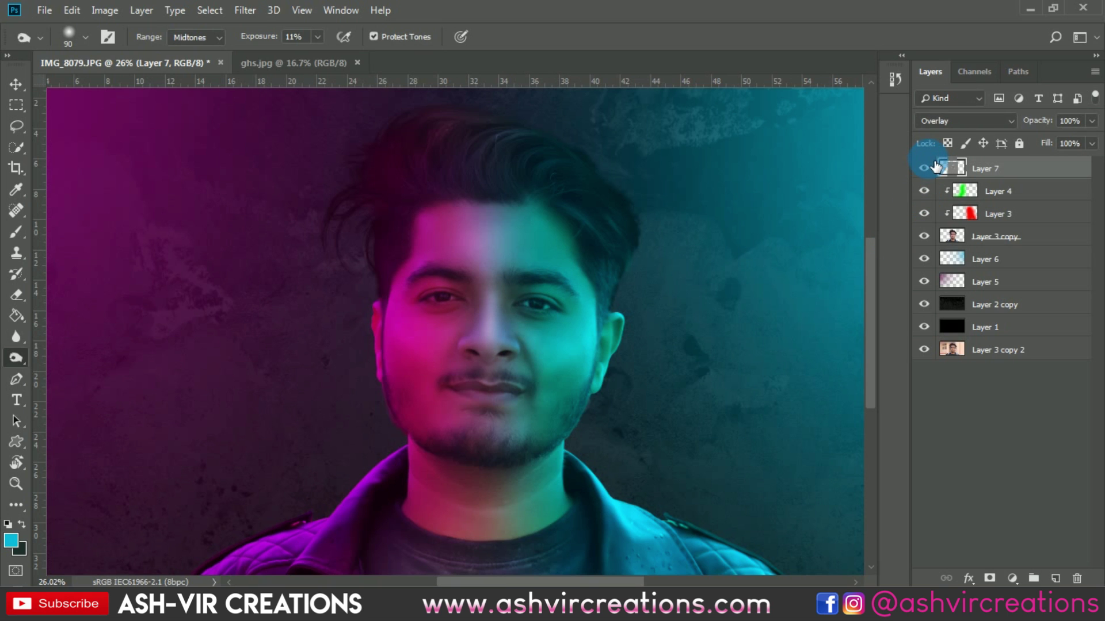
{"action": "scroll", "coordinate": [653, 247], "scroll_direction": "down", "scroll_amount": 2}
{"action": "scroll", "coordinate": [606, 234], "scroll_direction": "up", "scroll_amount": 1}
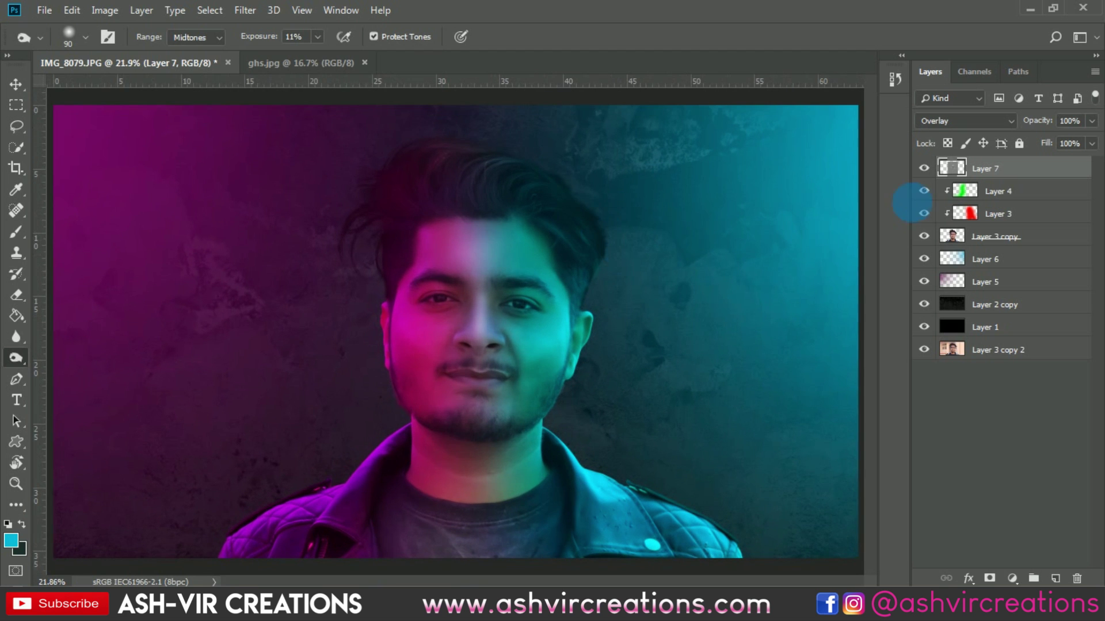
{"action": "left_click", "coordinate": [923, 168]}
{"action": "left_click", "coordinate": [924, 168]}
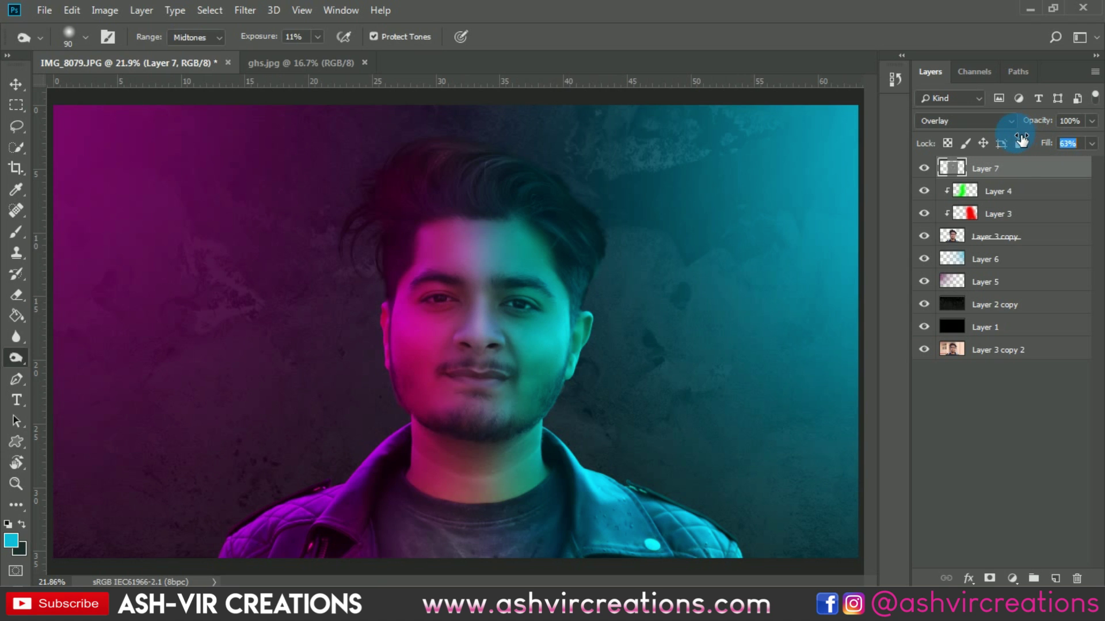
- Reduce Layer 7's fill to 57% and compare the portrait with the layer hidden and shown
{"action": "left_click", "coordinate": [925, 168]}
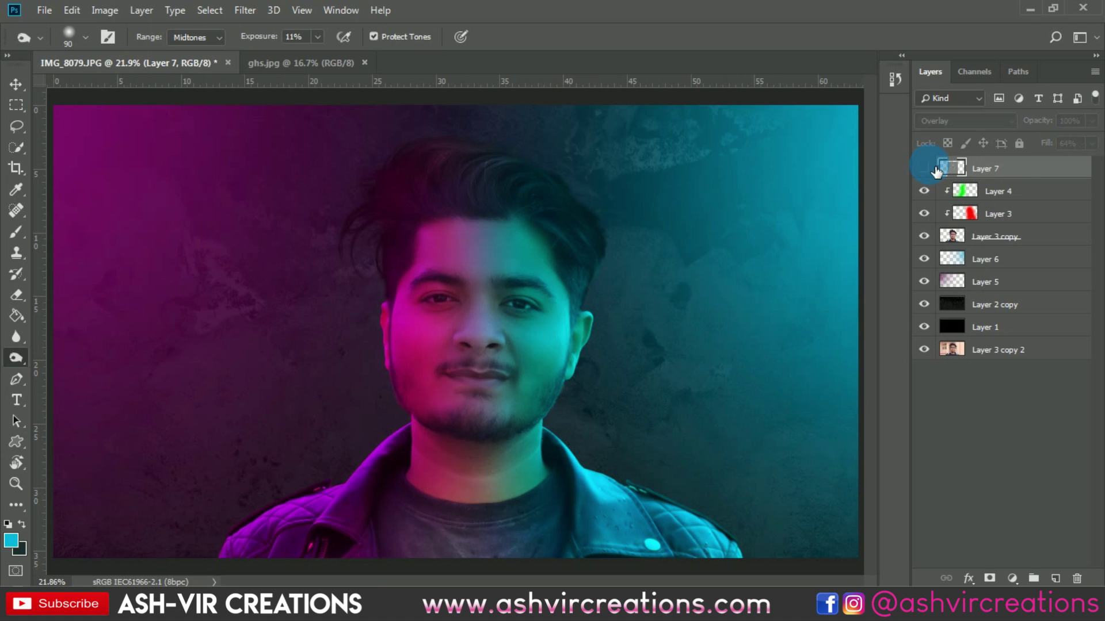
{"action": "left_click", "coordinate": [925, 168]}
{"action": "left_click", "coordinate": [1052, 144]}
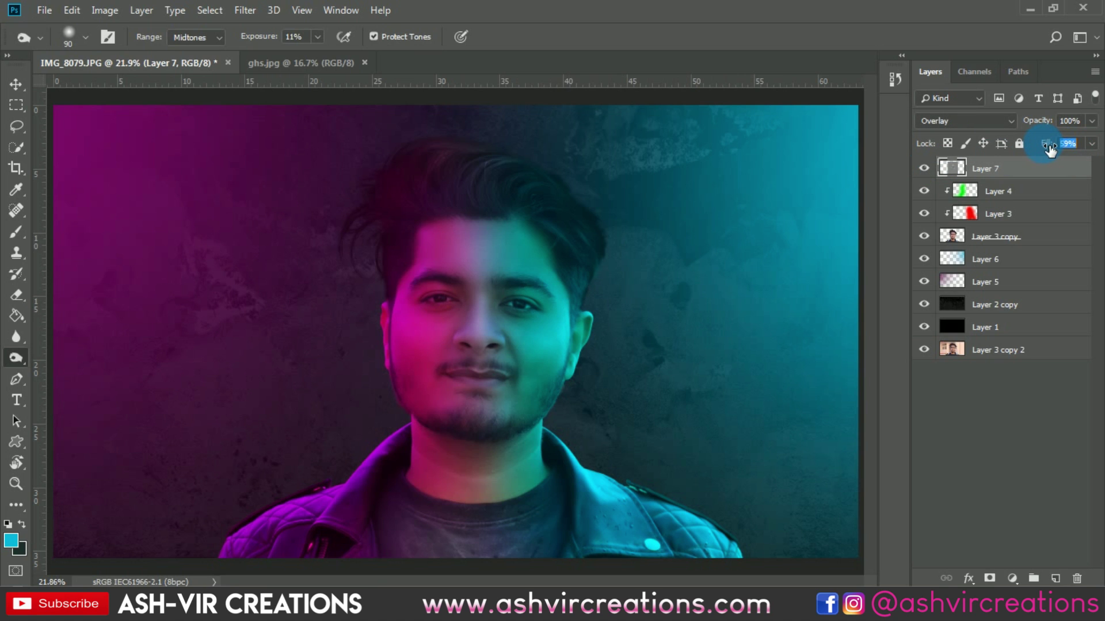
{"action": "left_click", "coordinate": [925, 169]}
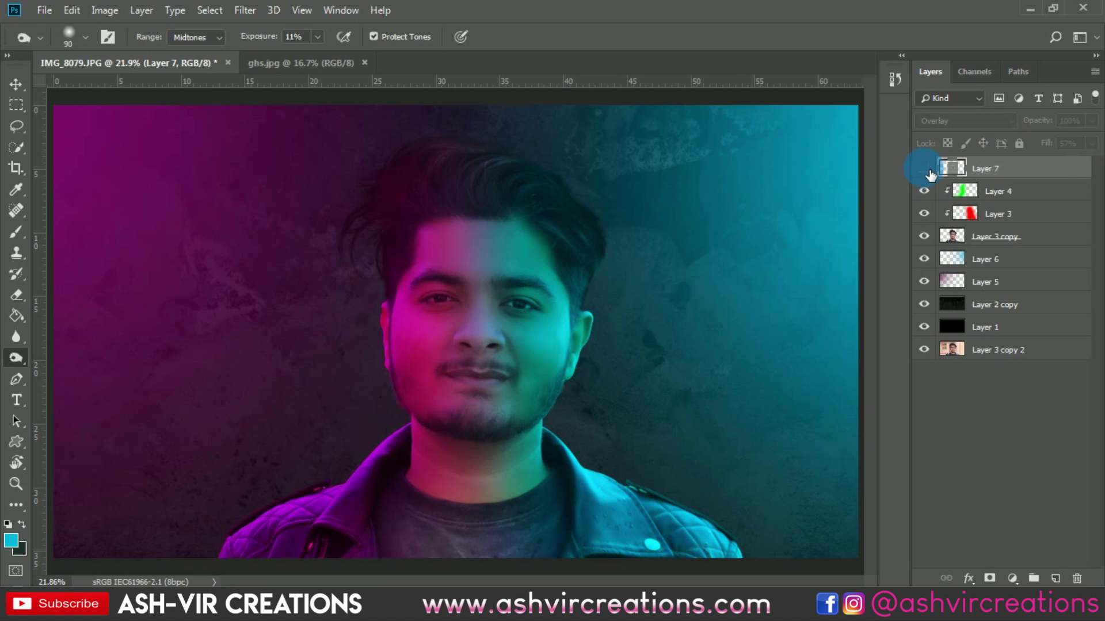
{"action": "left_click", "coordinate": [925, 169]}
{"action": "left_click", "coordinate": [925, 169]}
{"action": "left_click", "coordinate": [925, 168]}
{"action": "left_click", "coordinate": [925, 169]}
{"action": "left_click", "coordinate": [925, 169]}
- Darken the man's cut-out layer, Layer 3 copy, with Levels, using input values 11, 1.00 and 255
{"action": "key", "text": "v"}
{"action": "left_click", "coordinate": [978, 237]}
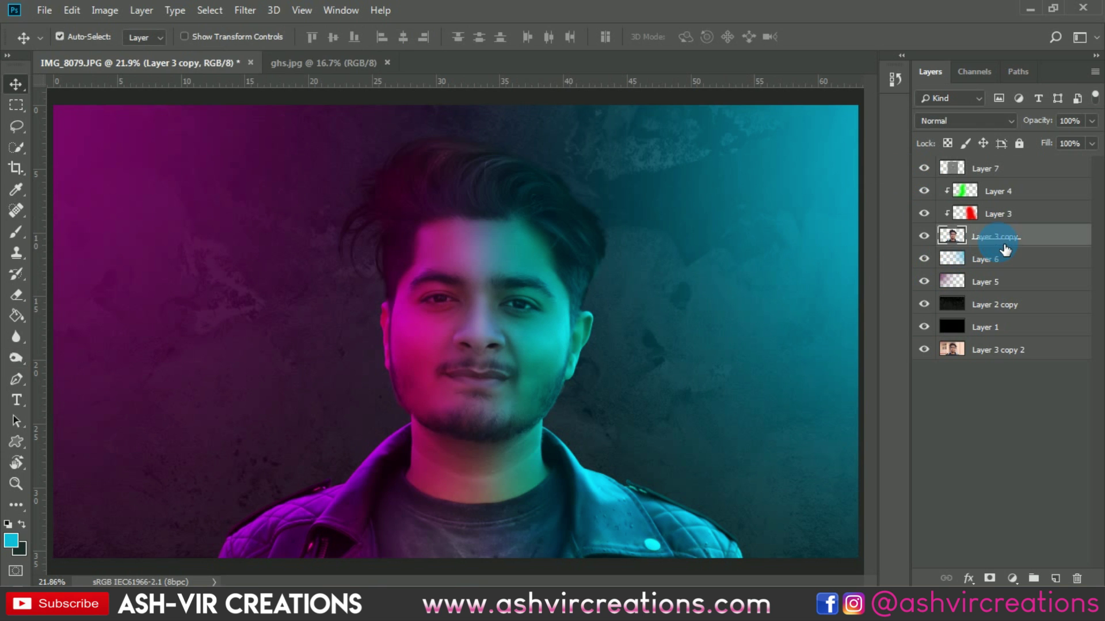
{"action": "scroll", "coordinate": [672, 322], "scroll_direction": "down", "scroll_amount": 2}
{"action": "key", "text": "ctrl"}
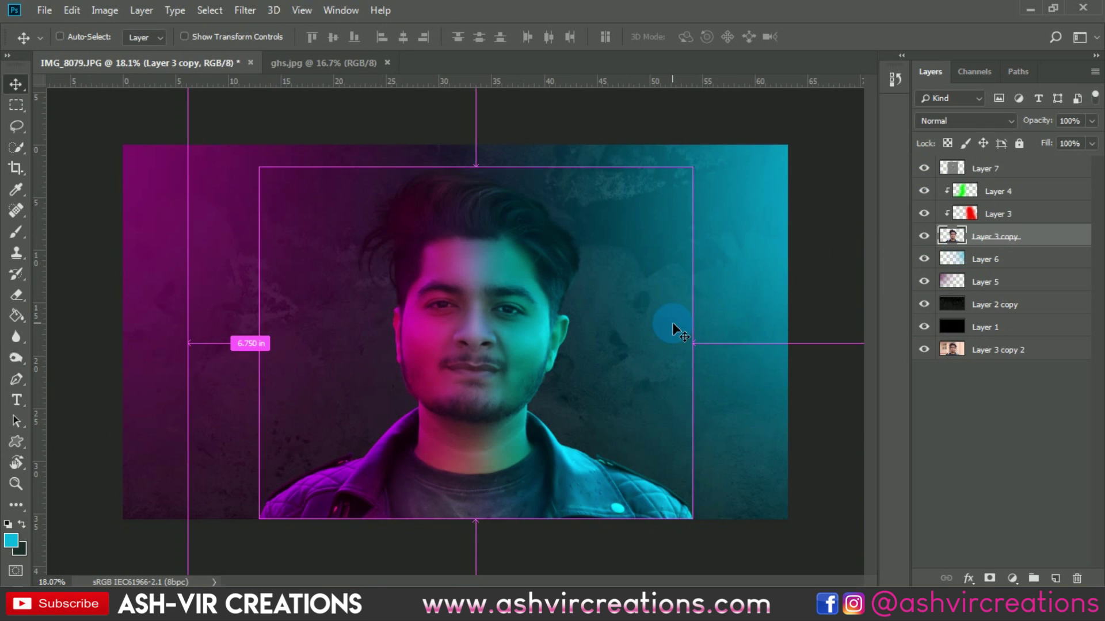
{"action": "key", "text": "ctrl+l"}
{"action": "mouse_move", "coordinate": [779, 397]}
{"action": "left_mouse_down"}
{"action": "mouse_move", "coordinate": [793, 398]}
{"action": "mouse_move", "coordinate": [773, 399]}
{"action": "mouse_move", "coordinate": [783, 398]}
{"action": "left_mouse_up"}
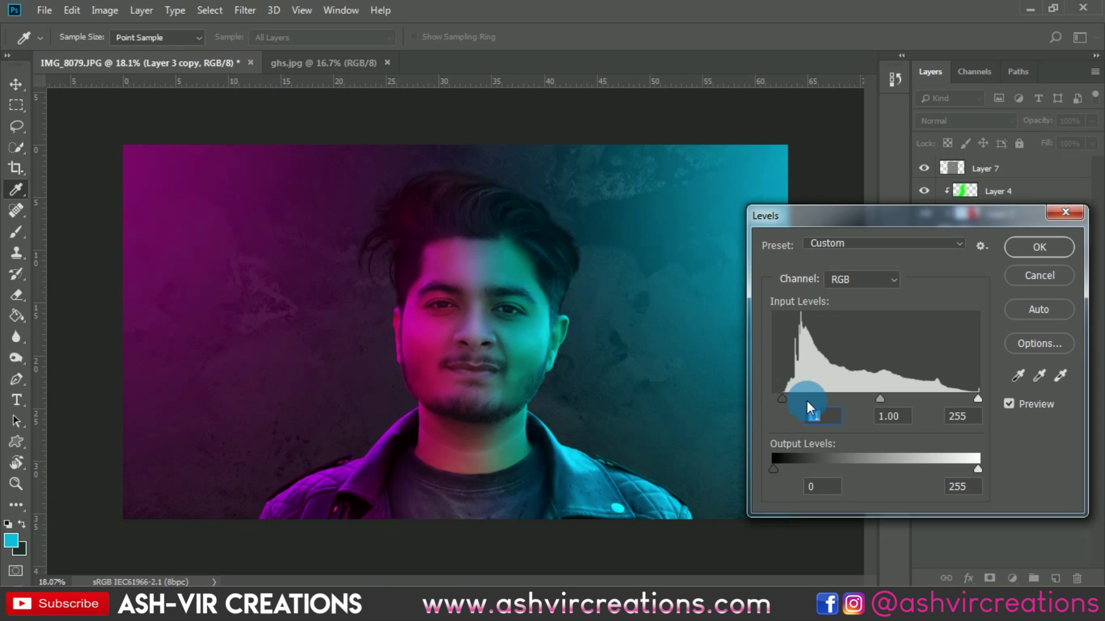
{"action": "left_click_drag", "start_coordinate": [890, 396], "coordinate": [881, 397]}
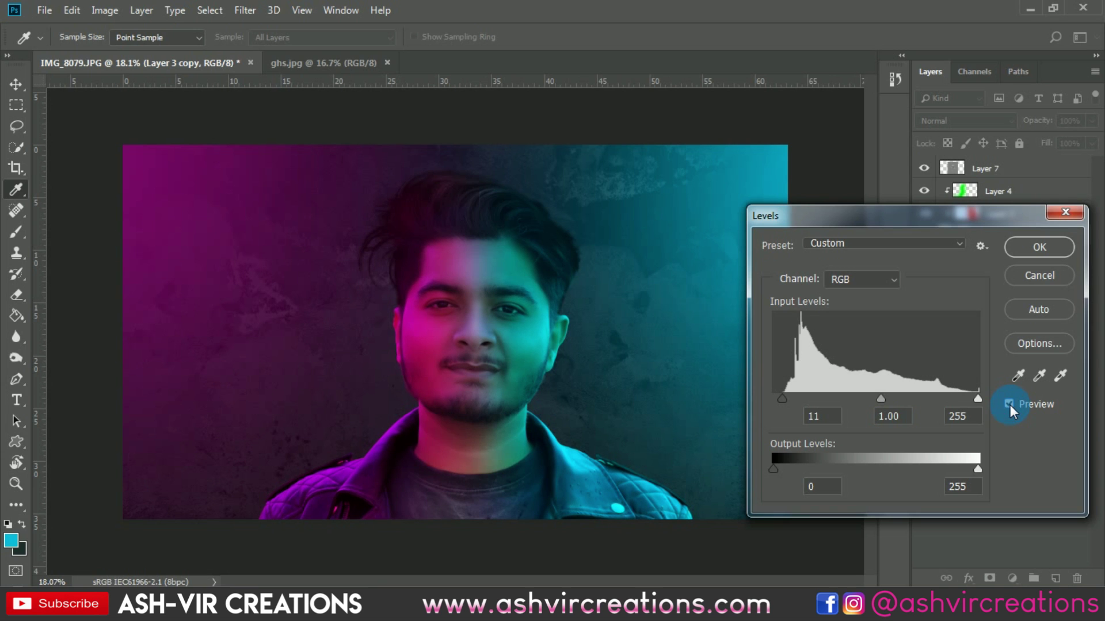
{"action": "left_click", "coordinate": [1030, 247]}
{"action": "scroll", "coordinate": [440, 221], "scroll_direction": "up", "scroll_amount": 1}
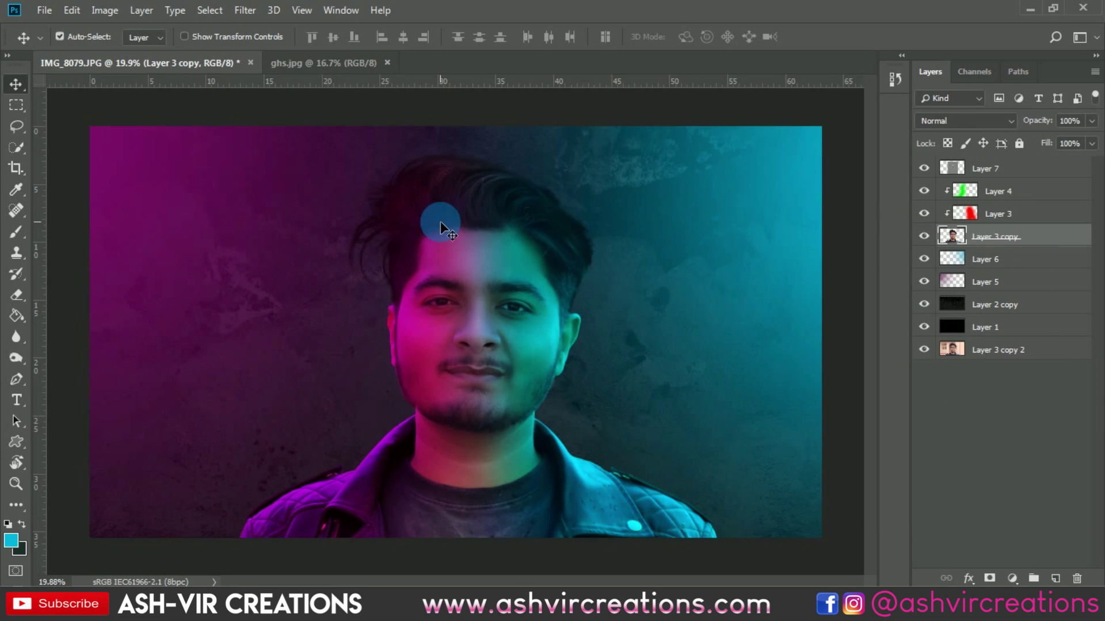
{"action": "scroll", "coordinate": [440, 221], "scroll_direction": "down", "scroll_amount": 1}
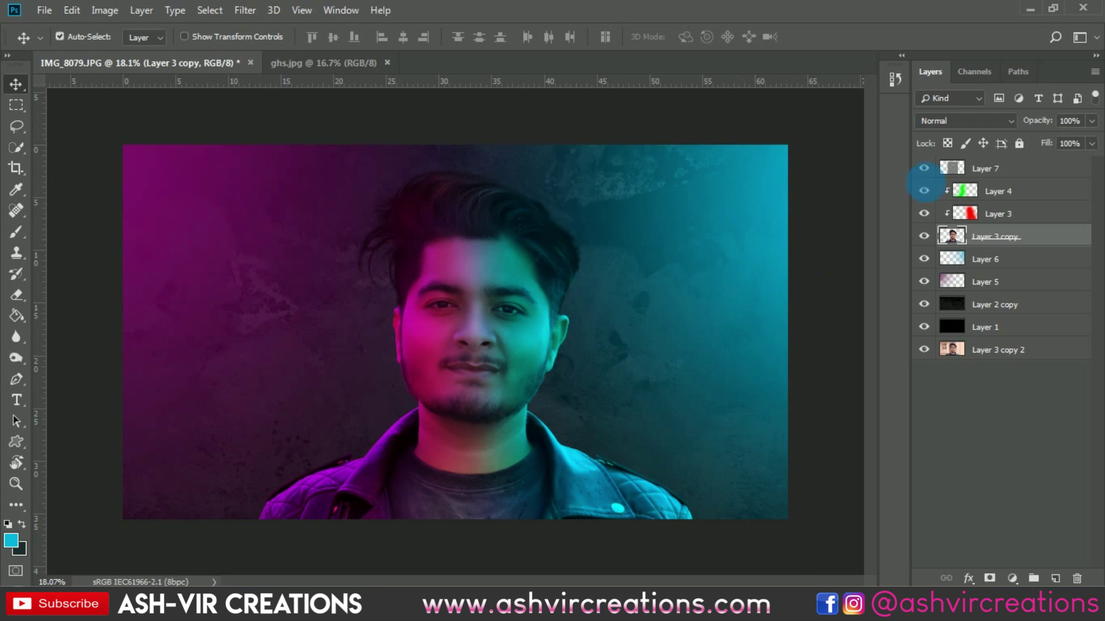
- Open the pink neon light photo from the Color BG Wall folder and bring it into the portrait document above Layer 7
{"action": "left_click", "coordinate": [994, 171]}
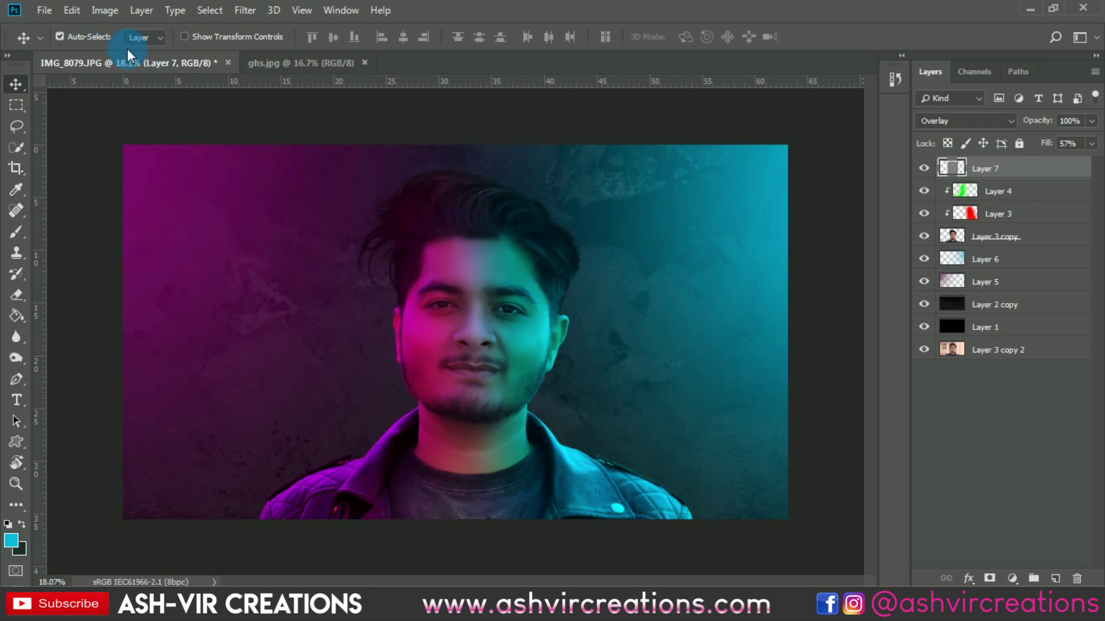
{"action": "left_click", "coordinate": [46, 11]}
{"action": "left_click", "coordinate": [52, 39]}
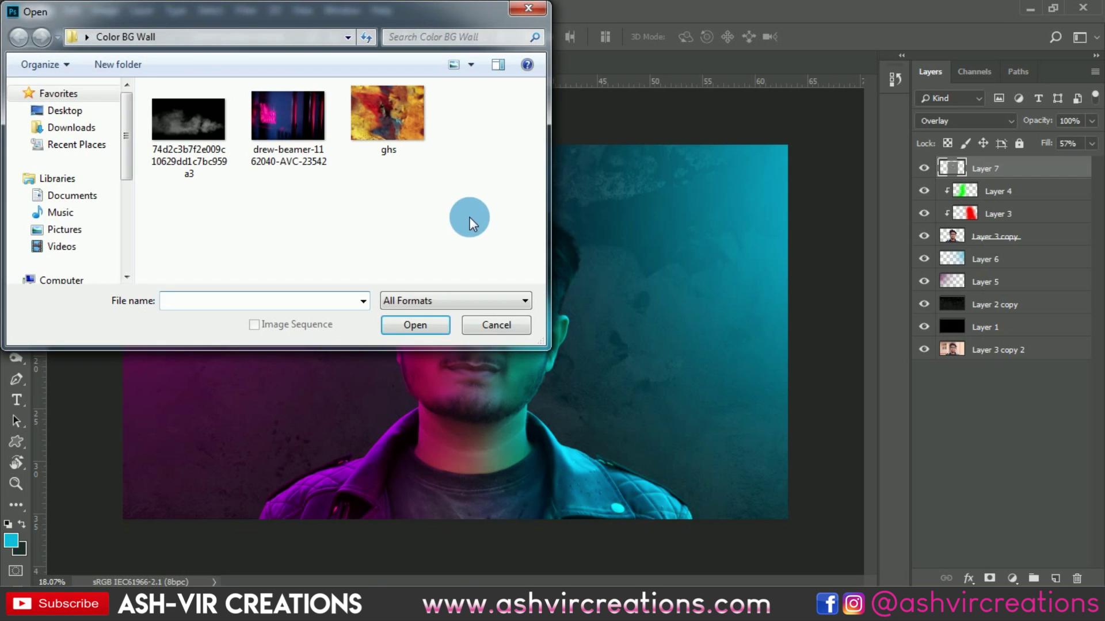
{"action": "double_click", "coordinate": [302, 150]}
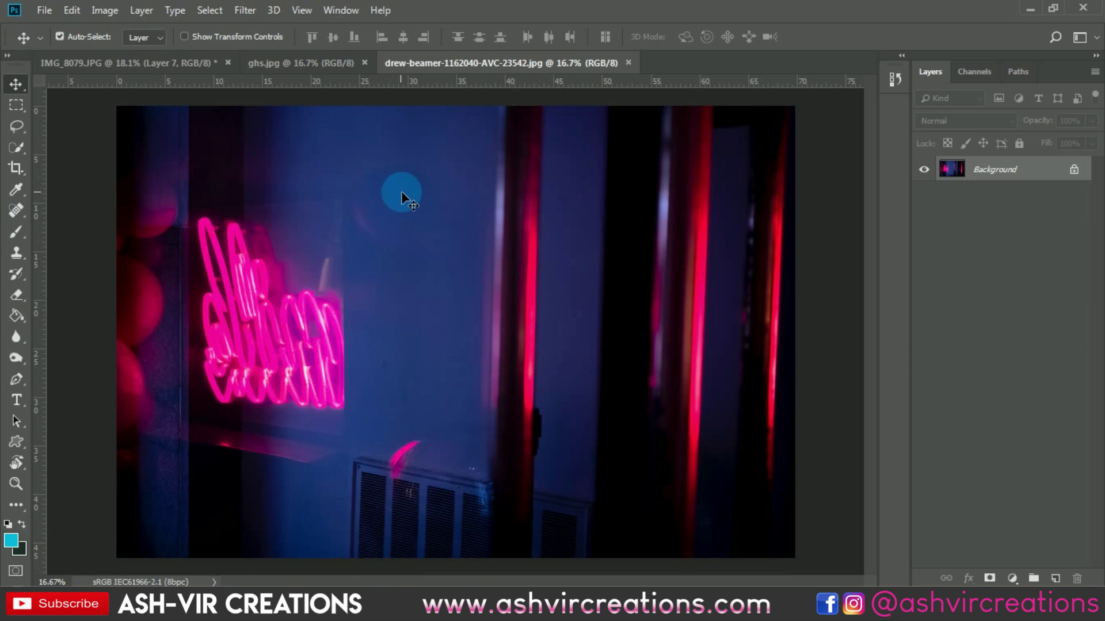
{"action": "mouse_move", "coordinate": [246, 152]}
{"action": "left_mouse_down"}
{"action": "mouse_move", "coordinate": [185, 54]}
{"action": "mouse_move", "coordinate": [353, 179]}
{"action": "mouse_move", "coordinate": [458, 236]}
{"action": "left_mouse_up"}
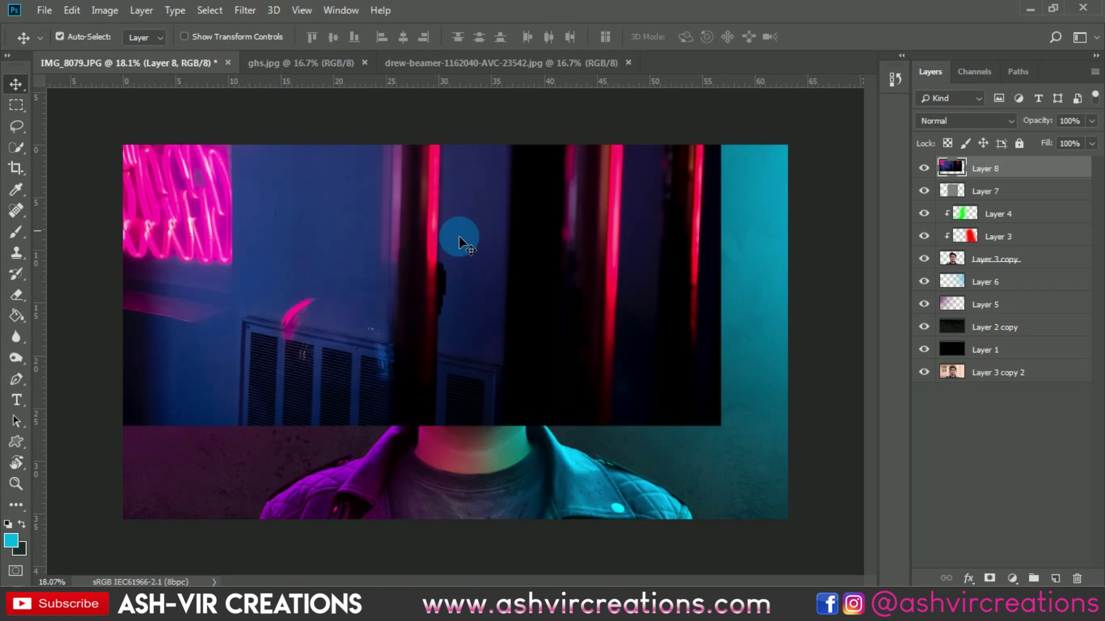
- Set the neon photo layer's blend mode to Screen and reposition it over most of the portrait
{"action": "left_click", "coordinate": [952, 116]}
{"action": "left_click", "coordinate": [934, 257]}
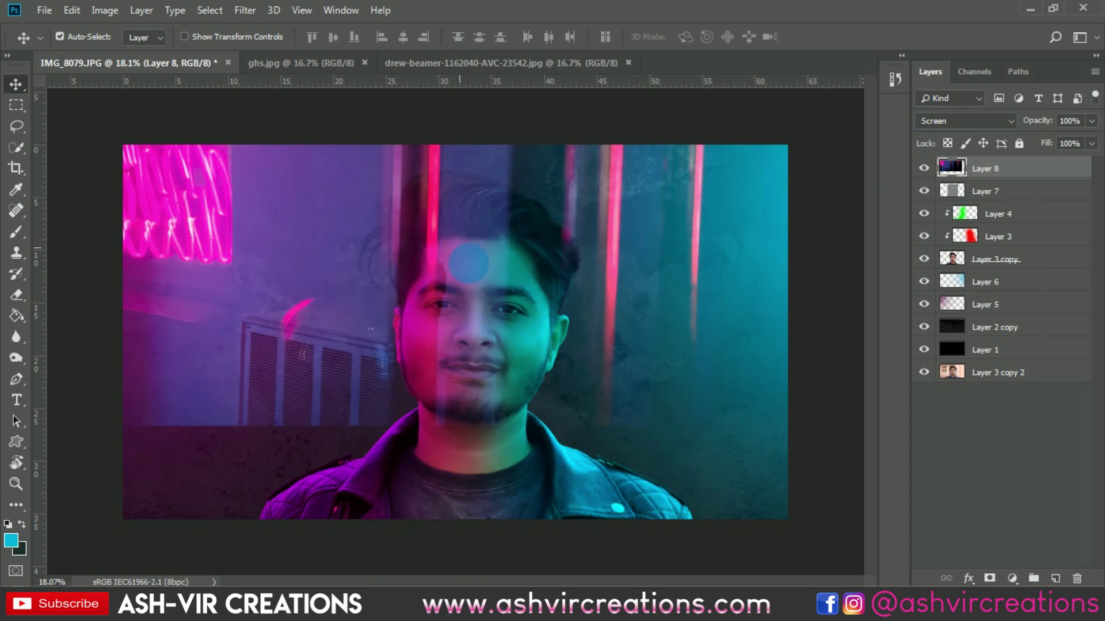
{"action": "left_click_drag", "start_coordinate": [469, 263], "coordinate": [481, 378]}
{"action": "left_click_drag", "start_coordinate": [506, 330], "coordinate": [507, 328]}
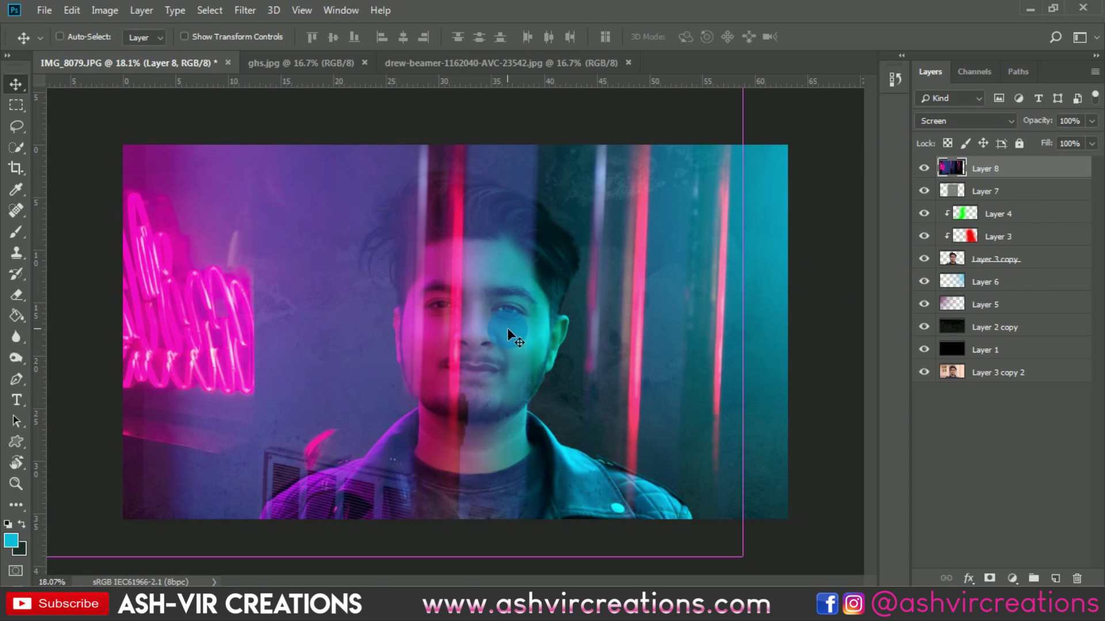
- Darken the neon photo layer with Levels, using input values 79, 1.00 and 255
{"action": "key", "text": "ctrl+l"}
{"action": "left_click_drag", "start_coordinate": [791, 397], "coordinate": [837, 400]}
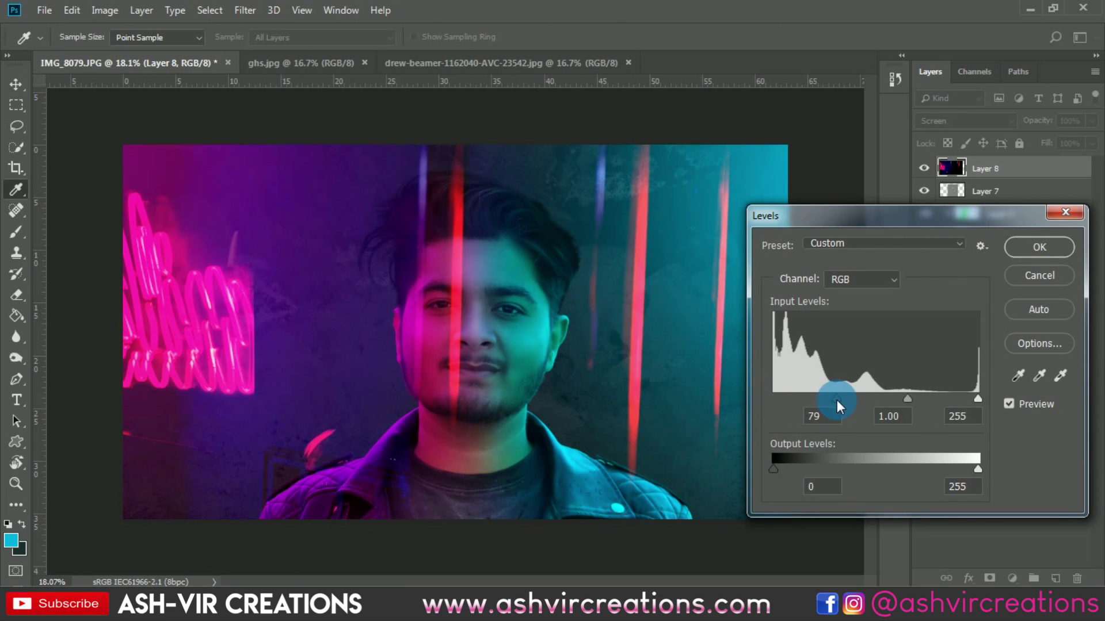
{"action": "left_click", "coordinate": [1035, 247]}
- Rotate the neon layer with Free Transform to about 149.5° and move it towards the portrait's lower left
{"action": "scroll", "coordinate": [540, 283], "scroll_direction": "down", "scroll_amount": 4}
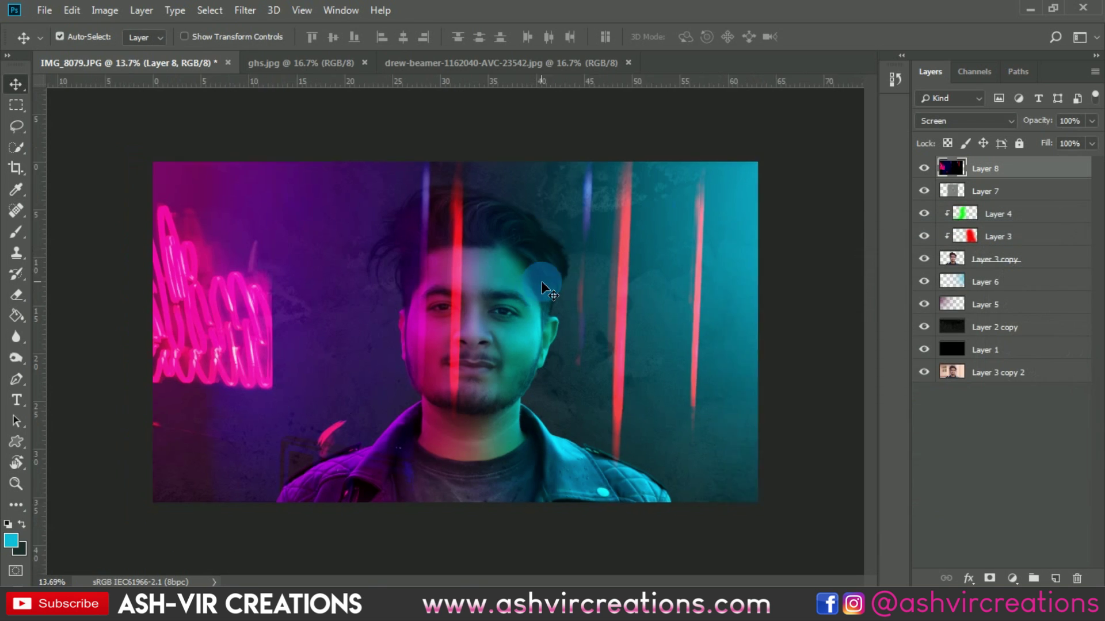
{"action": "scroll", "coordinate": [541, 284], "scroll_direction": "down", "scroll_amount": 2}
{"action": "key", "text": "ctrl+t"}
{"action": "left_click_drag", "start_coordinate": [502, 292], "coordinate": [499, 346]}
{"action": "left_click_drag", "start_coordinate": [623, 346], "coordinate": [301, 427]}
{"action": "left_click_drag", "start_coordinate": [461, 329], "coordinate": [352, 340]}
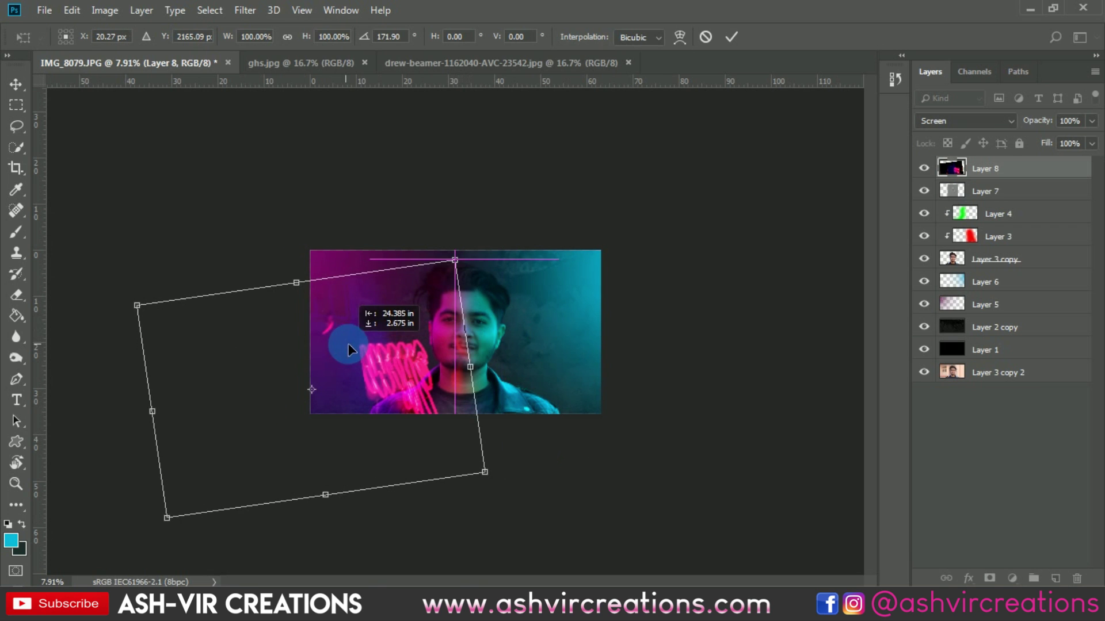
{"action": "left_click_drag", "start_coordinate": [593, 338], "coordinate": [524, 366]}
{"action": "left_click_drag", "start_coordinate": [378, 428], "coordinate": [401, 457]}
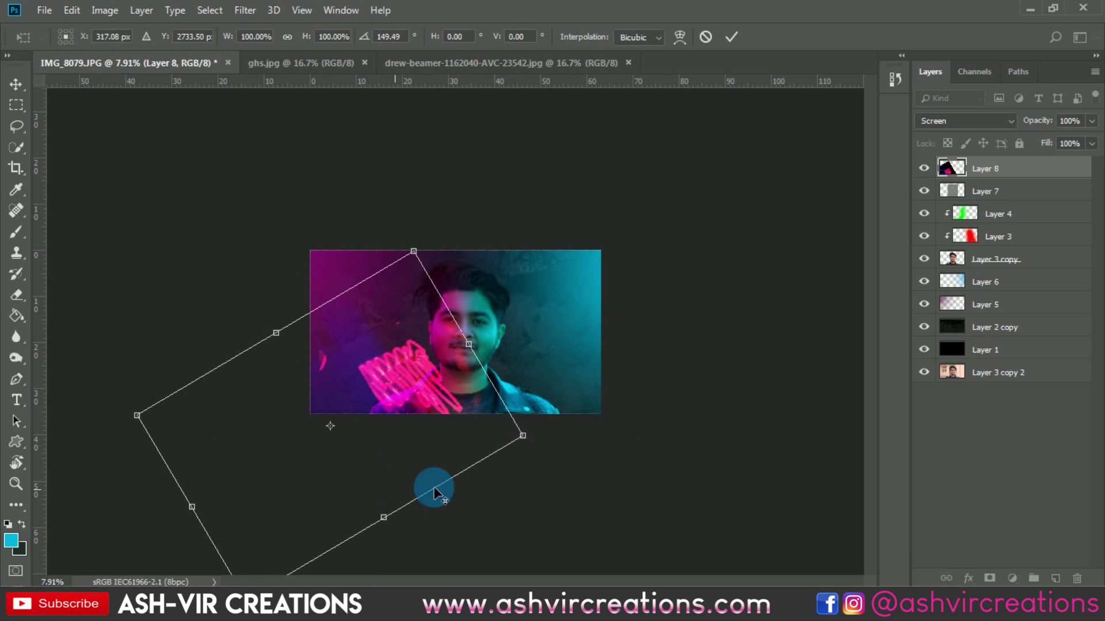
- Scale the neon layer to about 146% and place its pink neon shape over the man's lower chest
{"action": "left_click_drag", "start_coordinate": [521, 437], "coordinate": [609, 479]}
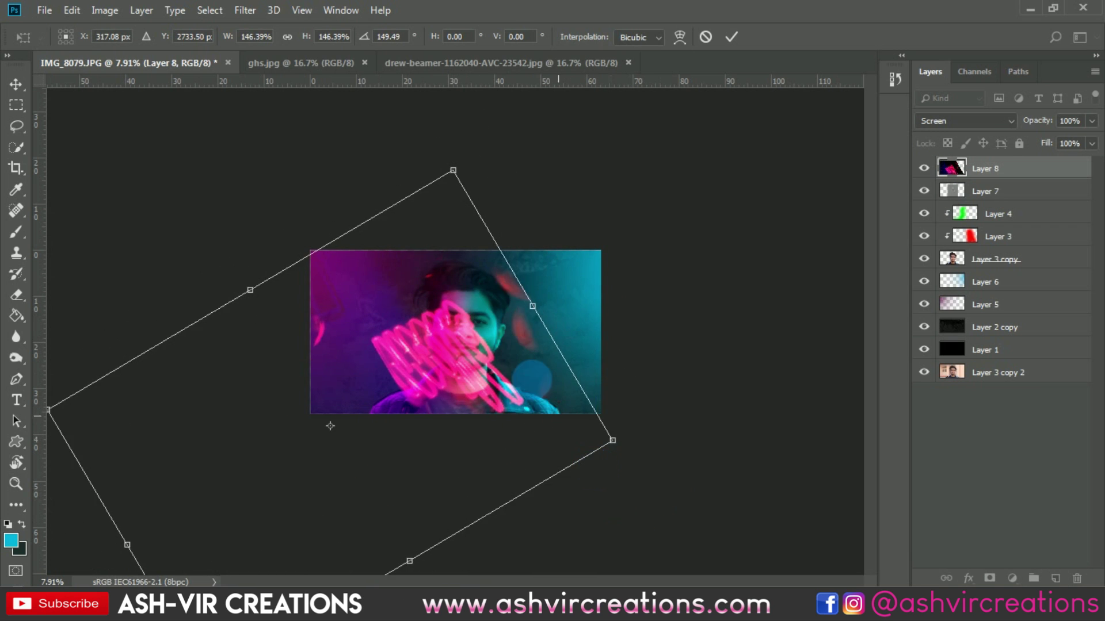
{"action": "left_click_drag", "start_coordinate": [506, 362], "coordinate": [525, 405]}
{"action": "scroll", "coordinate": [422, 391], "scroll_direction": "up", "scroll_amount": 4}
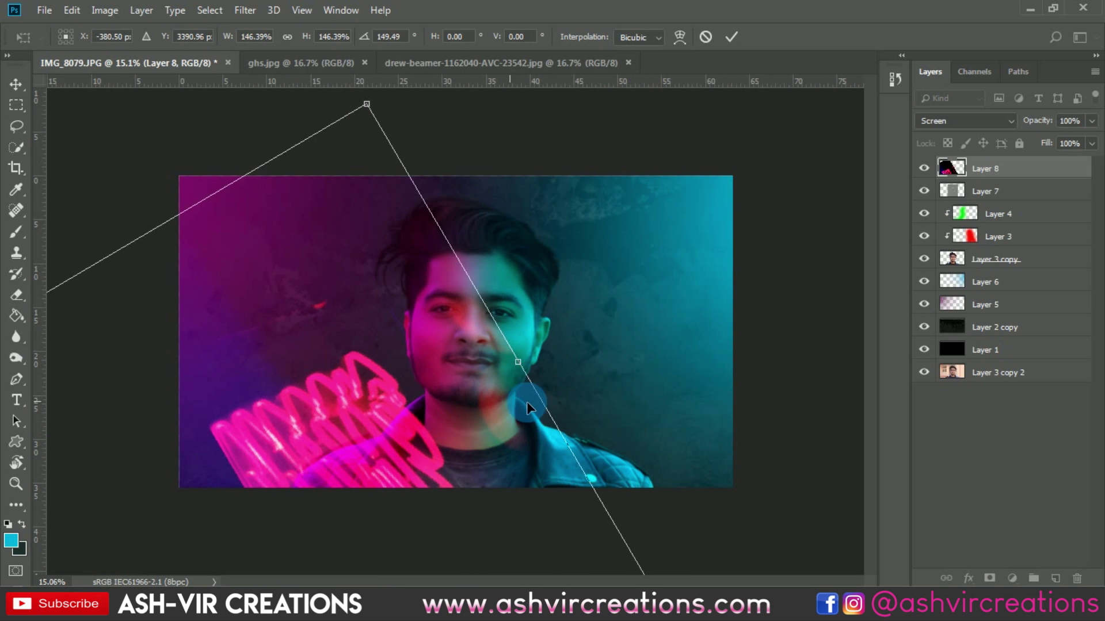
{"action": "scroll", "coordinate": [580, 382], "scroll_direction": "down", "scroll_amount": 3}
{"action": "left_click_drag", "start_coordinate": [501, 444], "coordinate": [541, 492]}
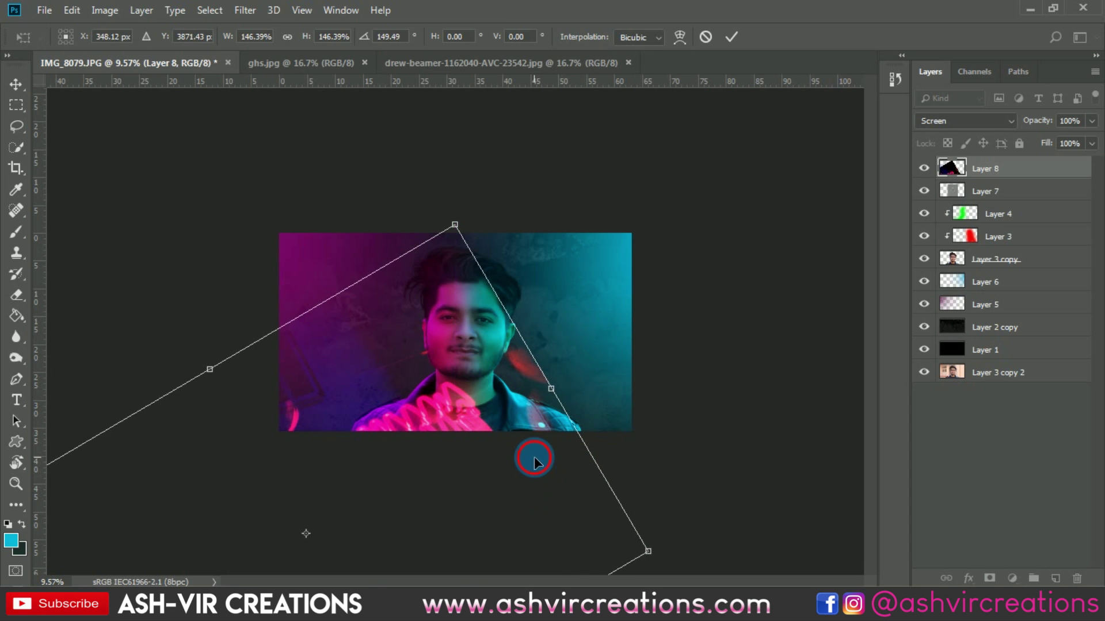
{"action": "double_click", "coordinate": [534, 460]}
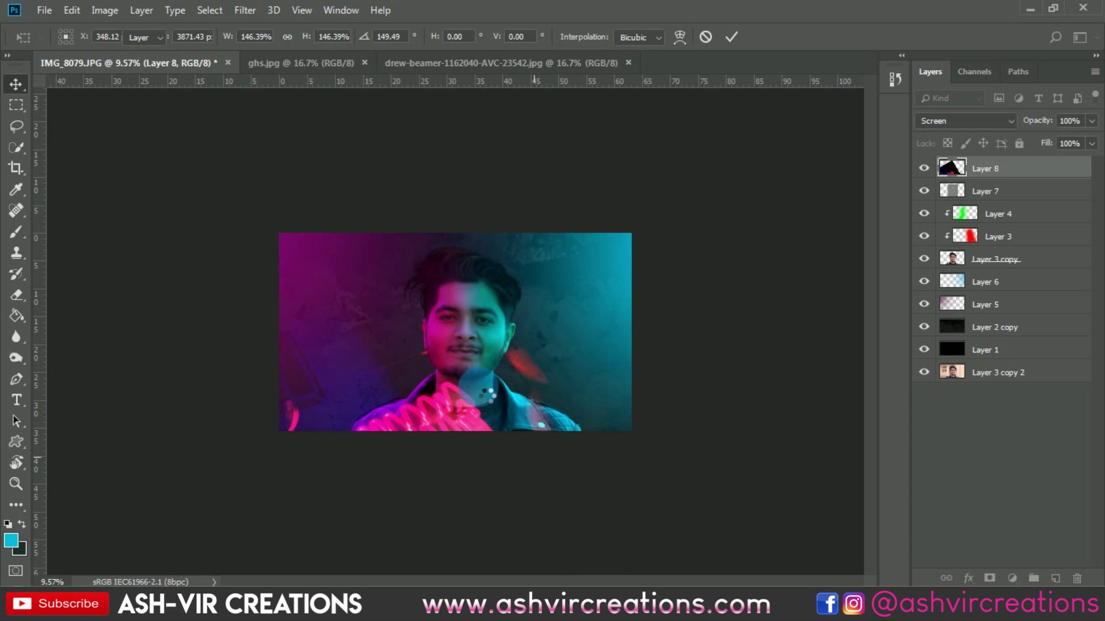
{"action": "scroll", "coordinate": [451, 352], "scroll_direction": "up", "scroll_amount": 3}
{"action": "left_click_drag", "start_coordinate": [461, 467], "coordinate": [442, 489]}
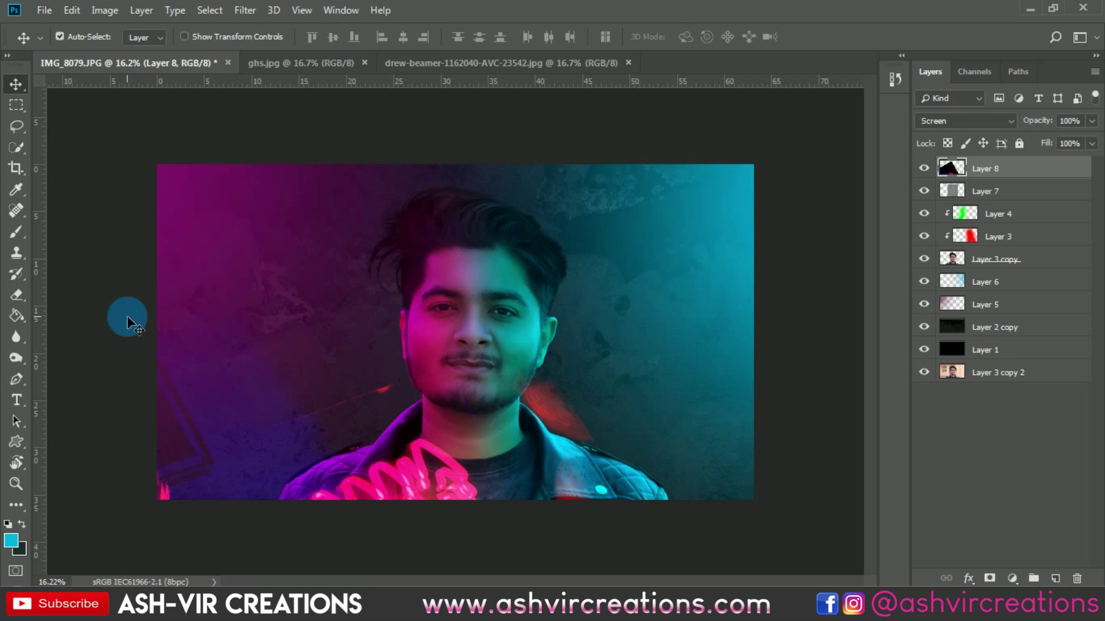
- Erase the neon layer's stray areas around the man's face and neck, raising the Eraser's opacity to 98%
{"action": "key", "text": "e"}
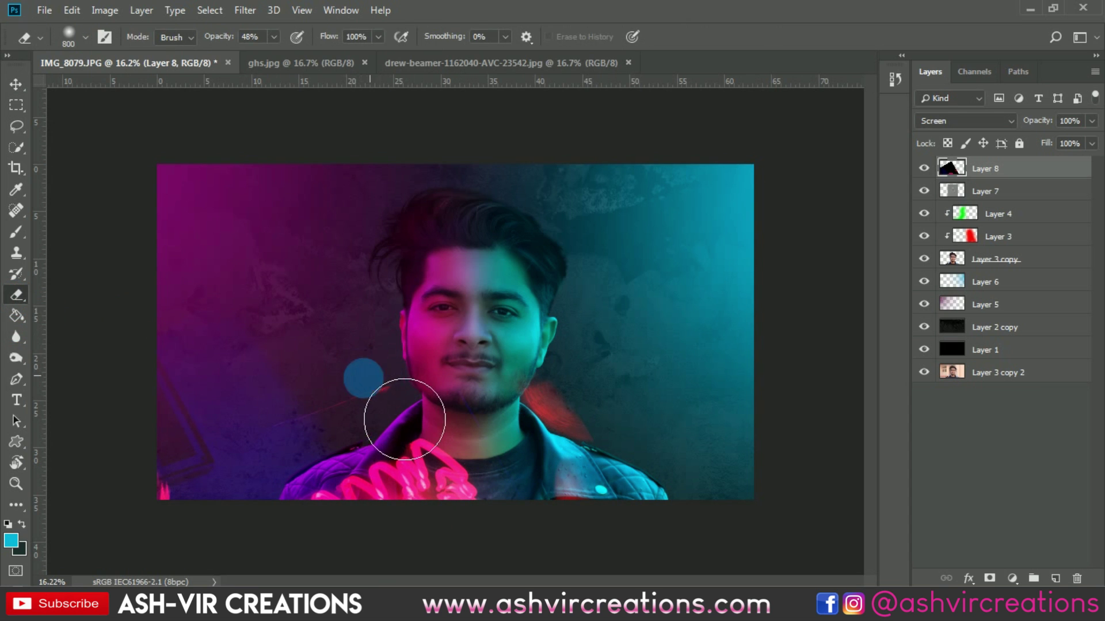
{"action": "left_click", "coordinate": [366, 376]}
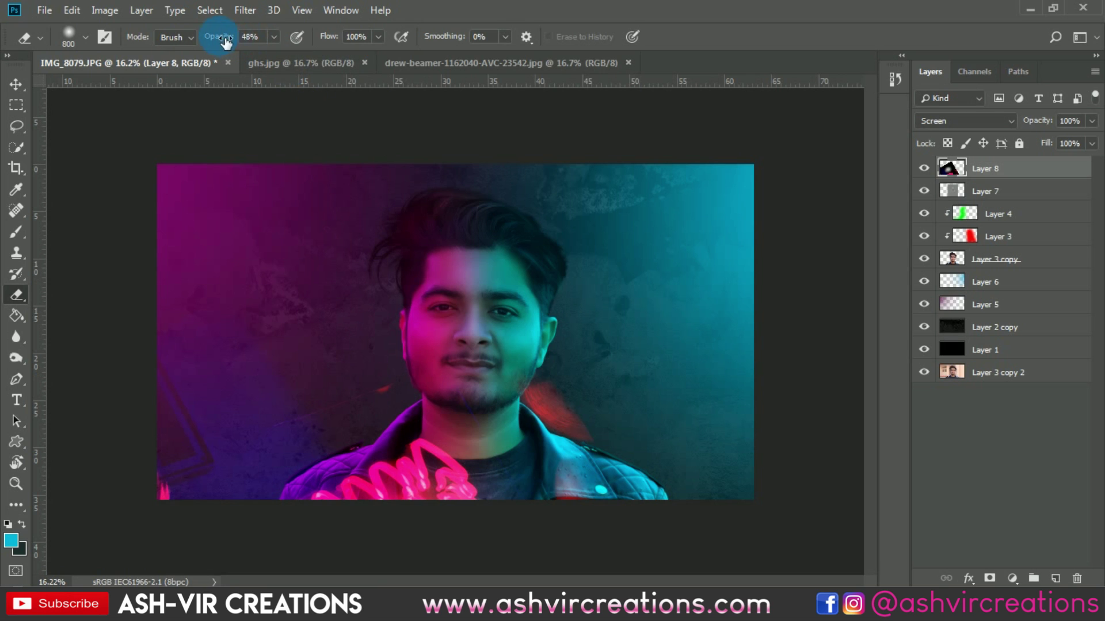
{"action": "left_click_drag", "start_coordinate": [223, 39], "coordinate": [263, 43]}
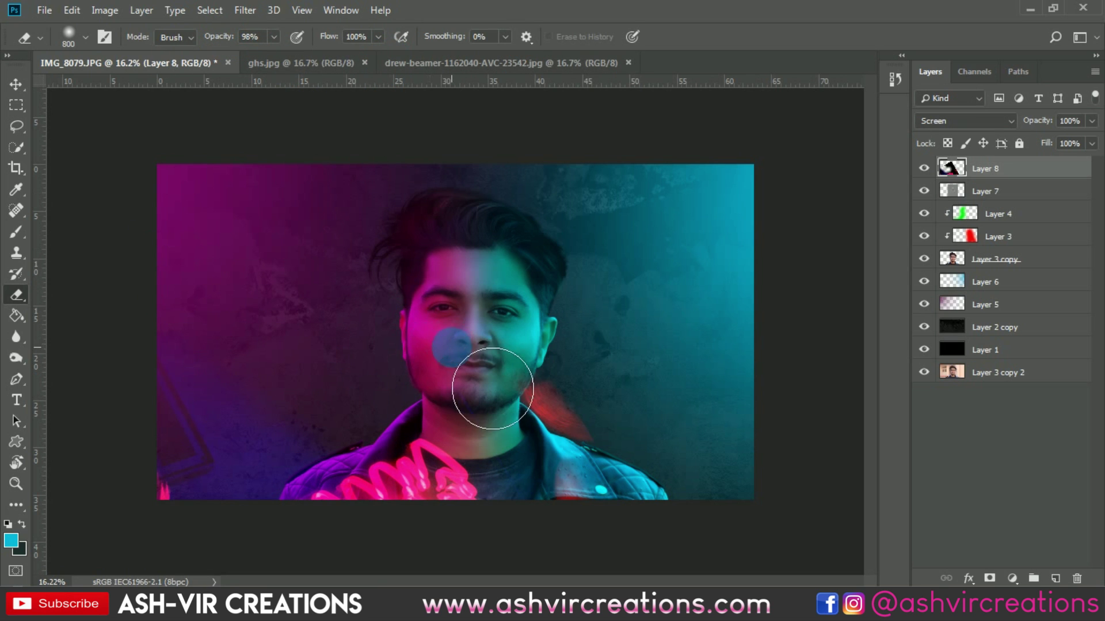
{"action": "left_click", "coordinate": [470, 419]}
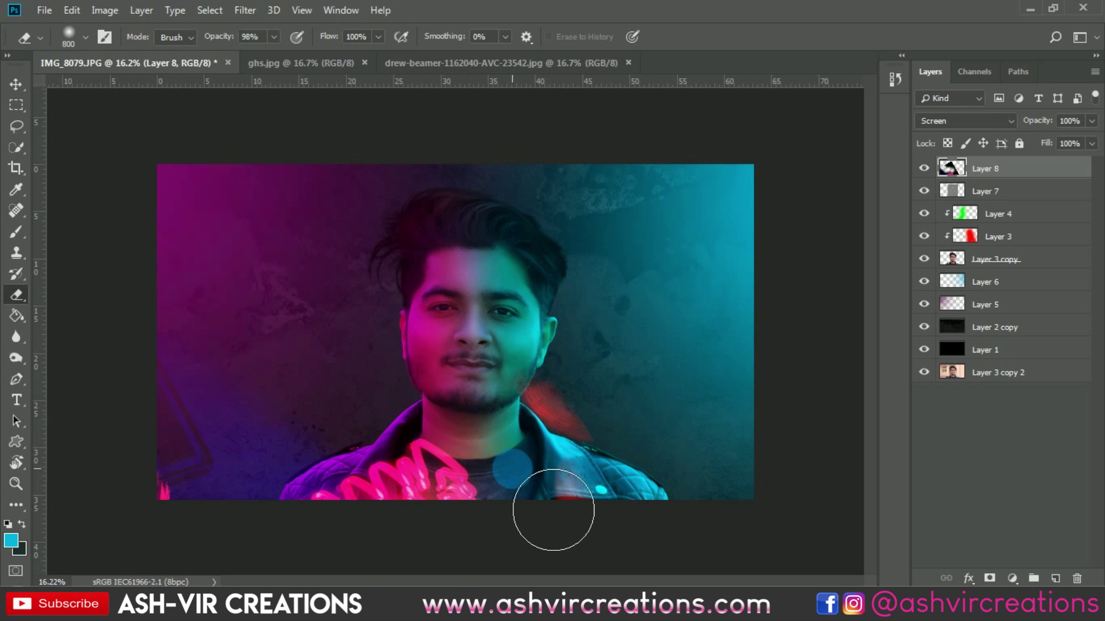
- Apply a Box Blur with a radius of 41 pixels to the neon layer
{"action": "left_click", "coordinate": [245, 10]}
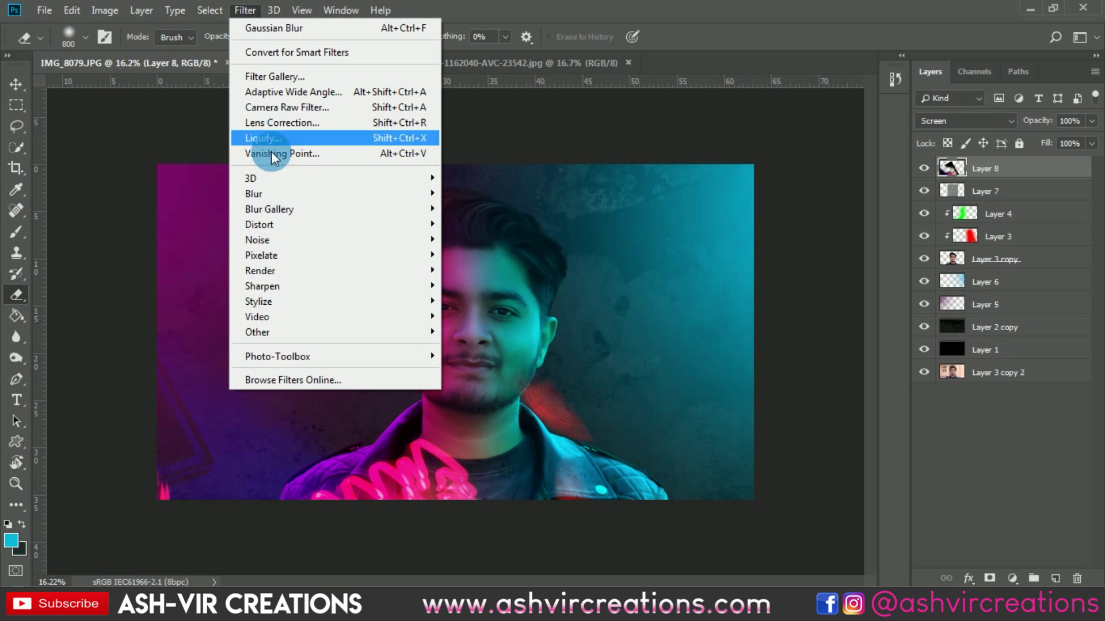
{"action": "mouse_move", "coordinate": [278, 190]}
{"action": "left_click", "coordinate": [470, 241]}
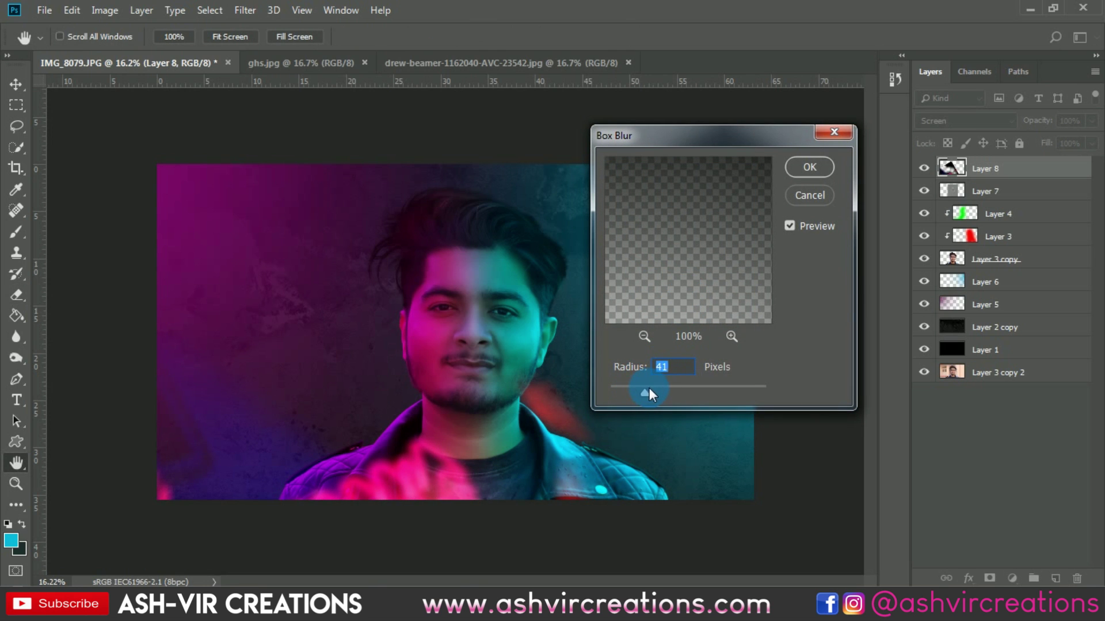
{"action": "left_click_drag", "start_coordinate": [637, 389], "coordinate": [644, 389]}
{"action": "left_click", "coordinate": [809, 167]}
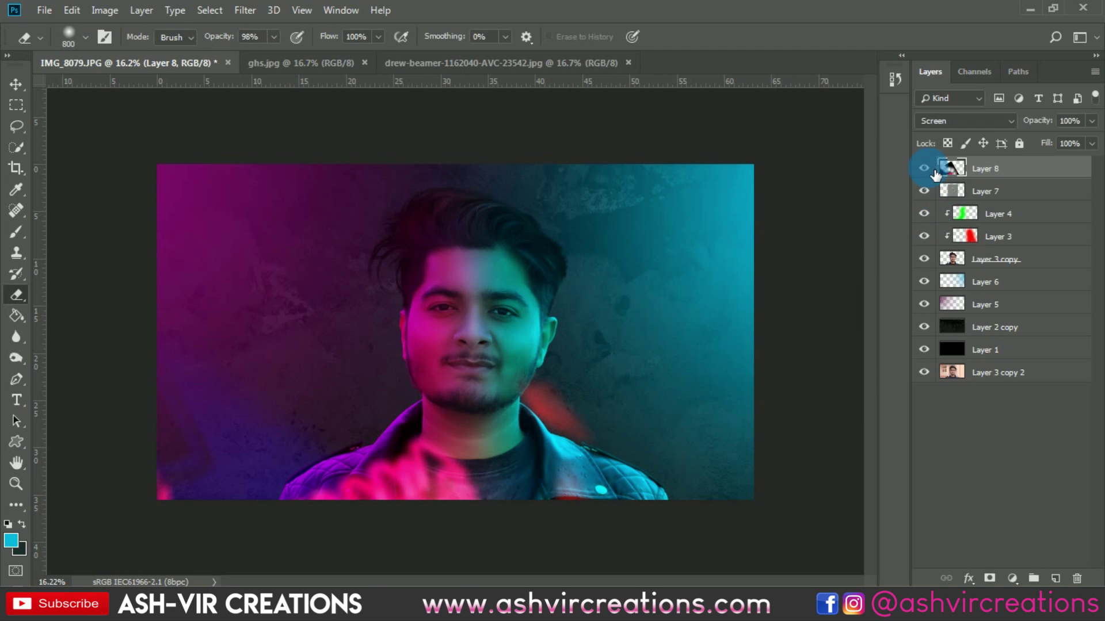
- Toggle Layer 8's visibility to compare the portrait with and without the blurred neon glow
{"action": "left_click", "coordinate": [923, 168]}
{"action": "left_click", "coordinate": [923, 168]}
{"action": "left_click", "coordinate": [923, 168]}
{"action": "left_click", "coordinate": [924, 168]}
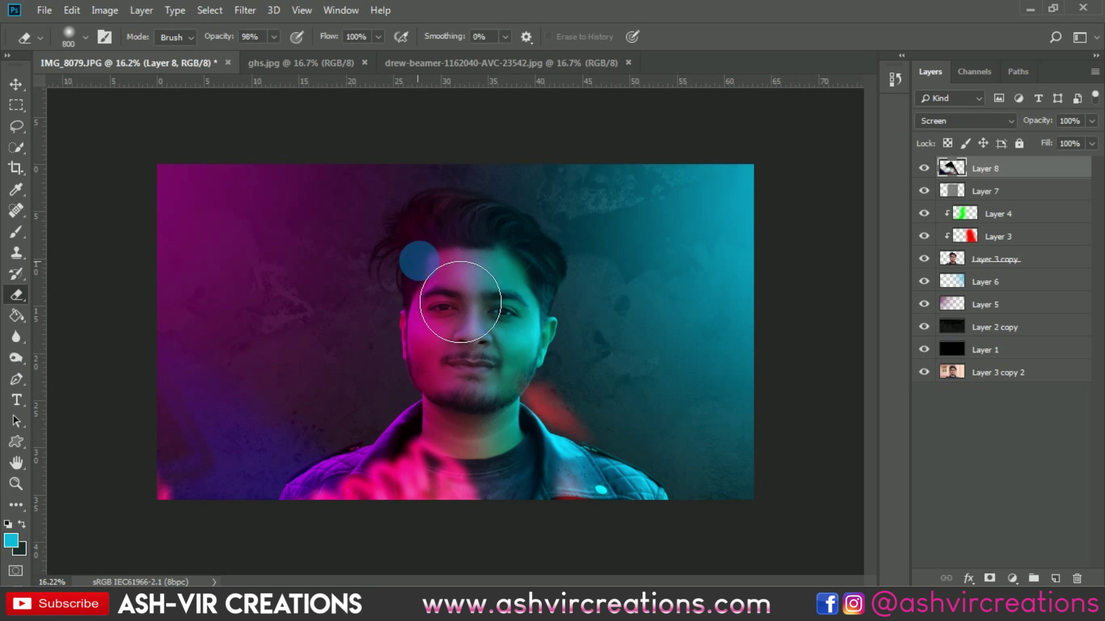
{"action": "key", "text": "v"}
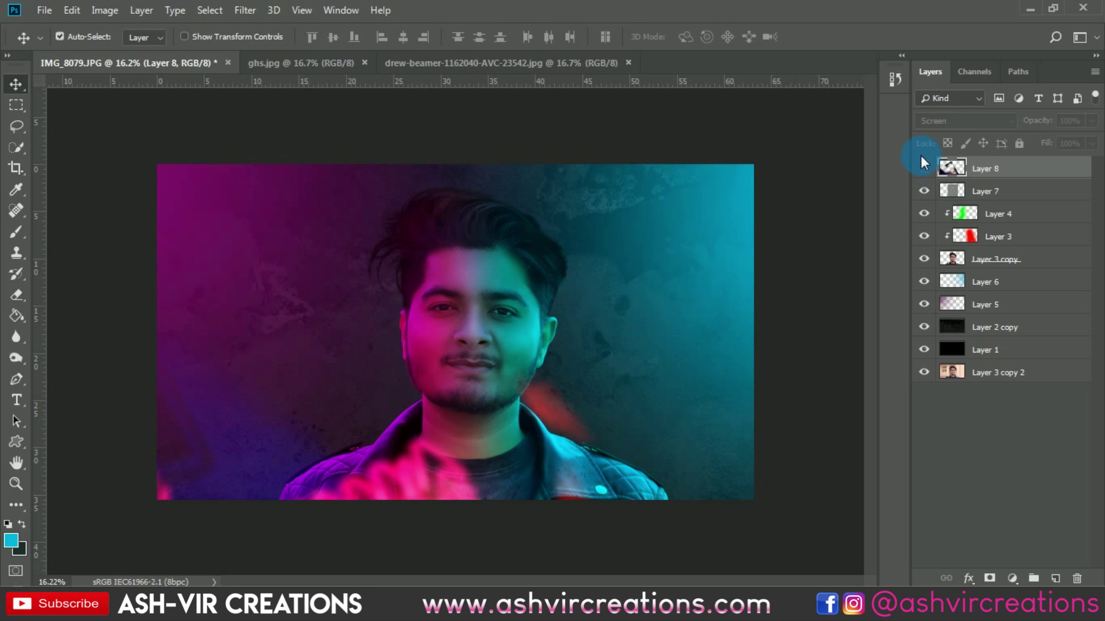
{"action": "left_click", "coordinate": [923, 167]}
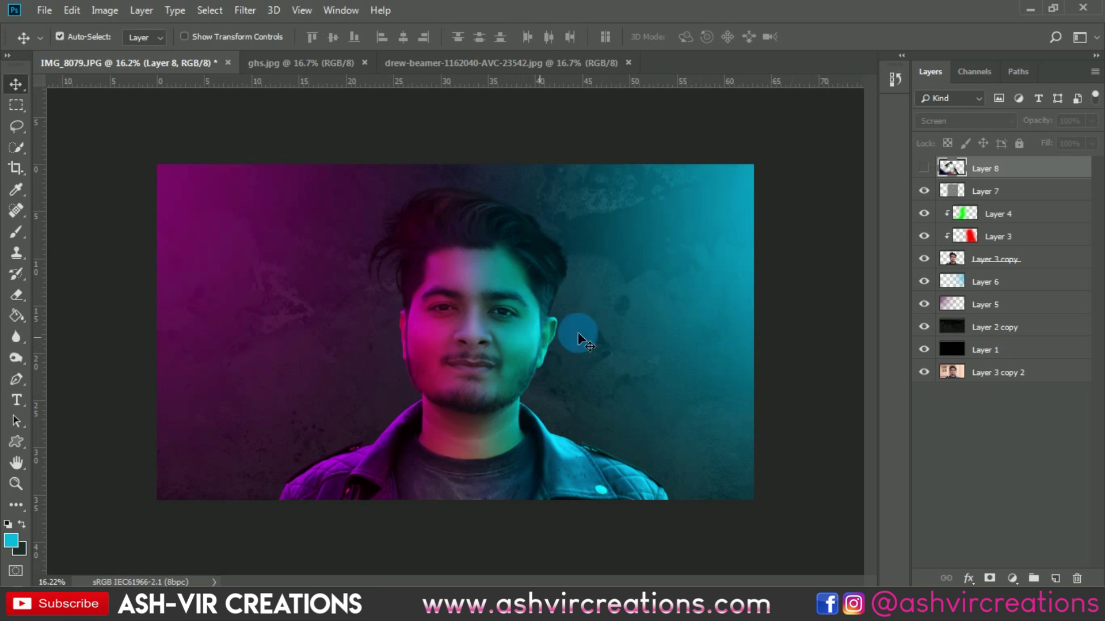
{"action": "left_click", "coordinate": [923, 168]}
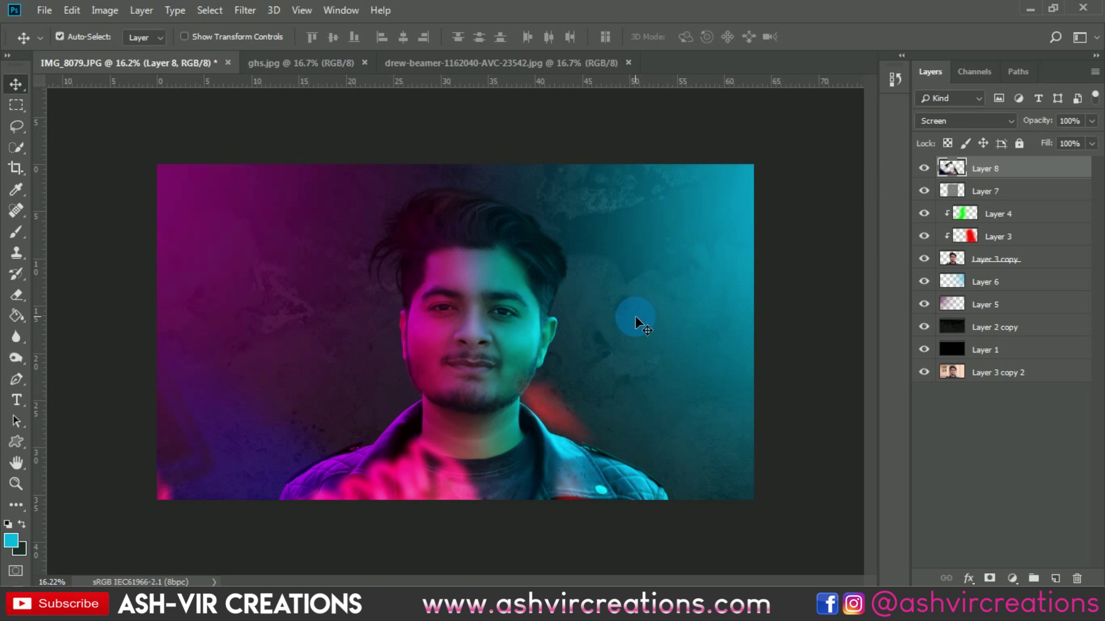
- Rotate Layer 8 by about 4.84° and move its pink glow over the jacket at the portrait's lower left
{"action": "key", "text": "ctrl+t"}
{"action": "left_click_drag", "start_coordinate": [554, 389], "coordinate": [615, 381]}
{"action": "left_click_drag", "start_coordinate": [808, 257], "coordinate": [831, 311]}
{"action": "mouse_move", "coordinate": [527, 462]}
{"action": "left_mouse_down"}
{"action": "mouse_move", "coordinate": [512, 425]}
{"action": "mouse_move", "coordinate": [523, 446]}
{"action": "left_mouse_up"}
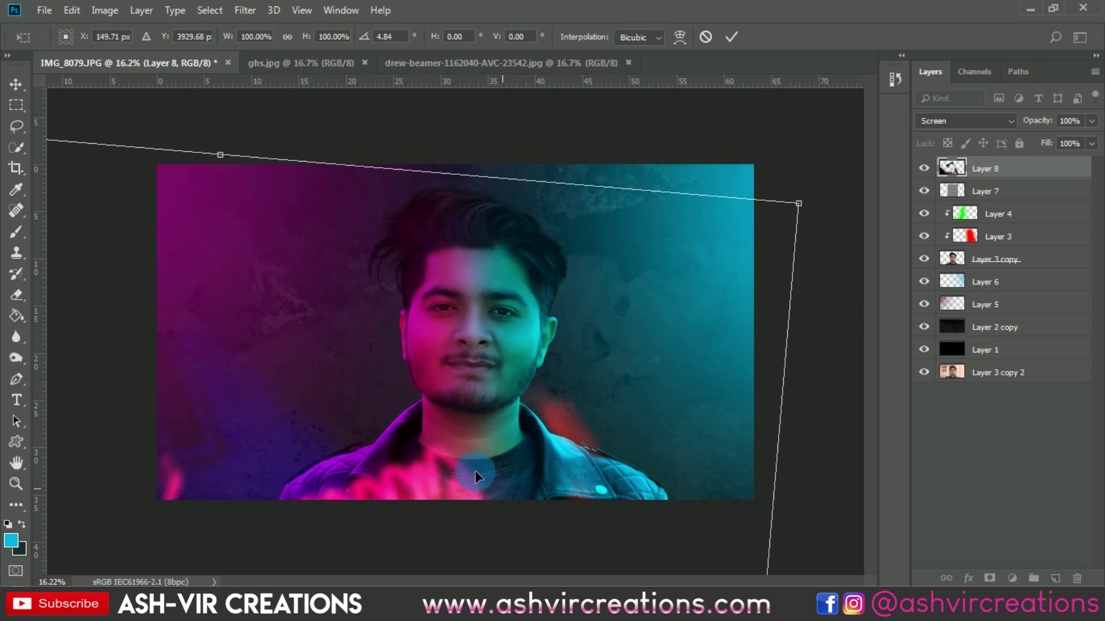
{"action": "left_click_drag", "start_coordinate": [475, 474], "coordinate": [434, 497]}
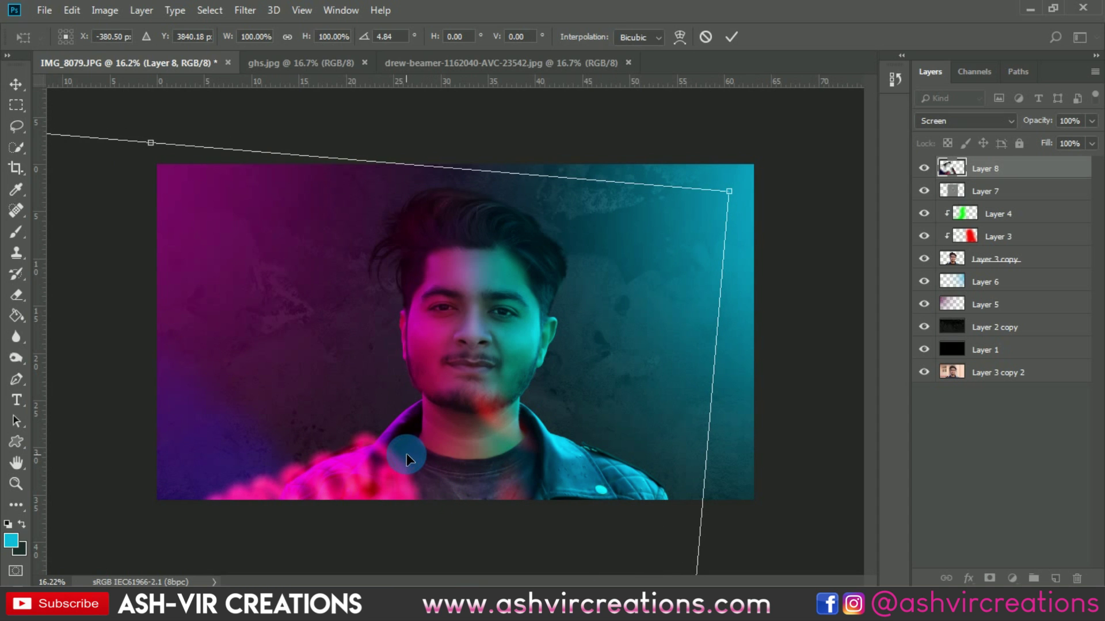
{"action": "key", "text": "Return"}
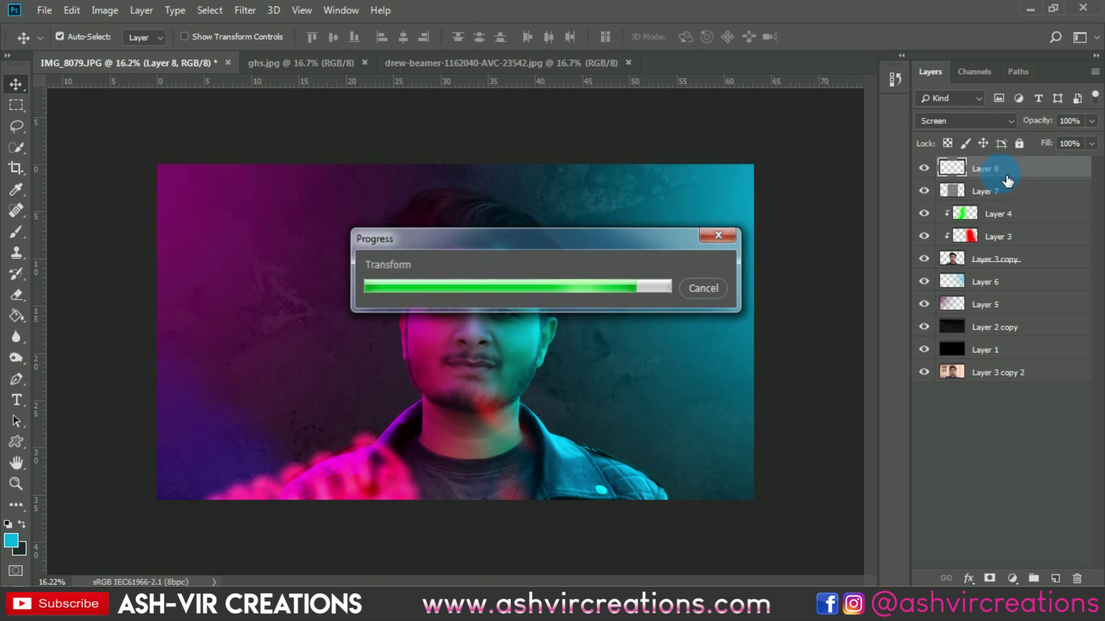
- Duplicate Layer 8, hide the copy, and erase the red glow around the chin and neck on the original Layer 8
{"action": "key", "text": "ctrl+j"}
{"action": "left_click", "coordinate": [924, 169]}
{"action": "left_click", "coordinate": [938, 187]}
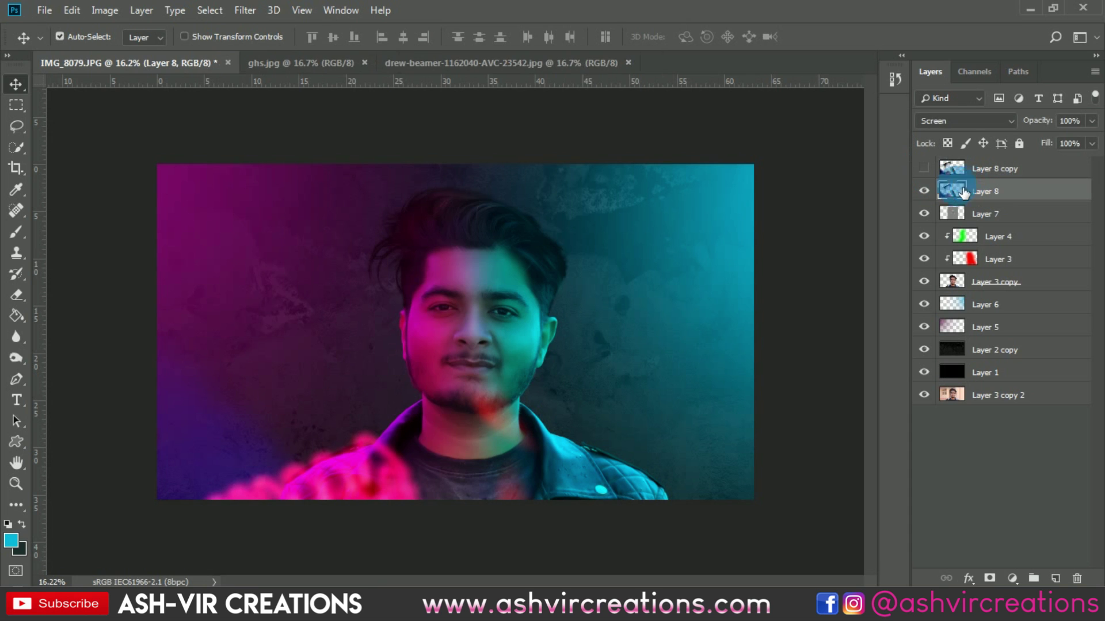
{"action": "left_click", "coordinate": [16, 295]}
{"action": "left_click_drag", "start_coordinate": [483, 403], "coordinate": [545, 397]}
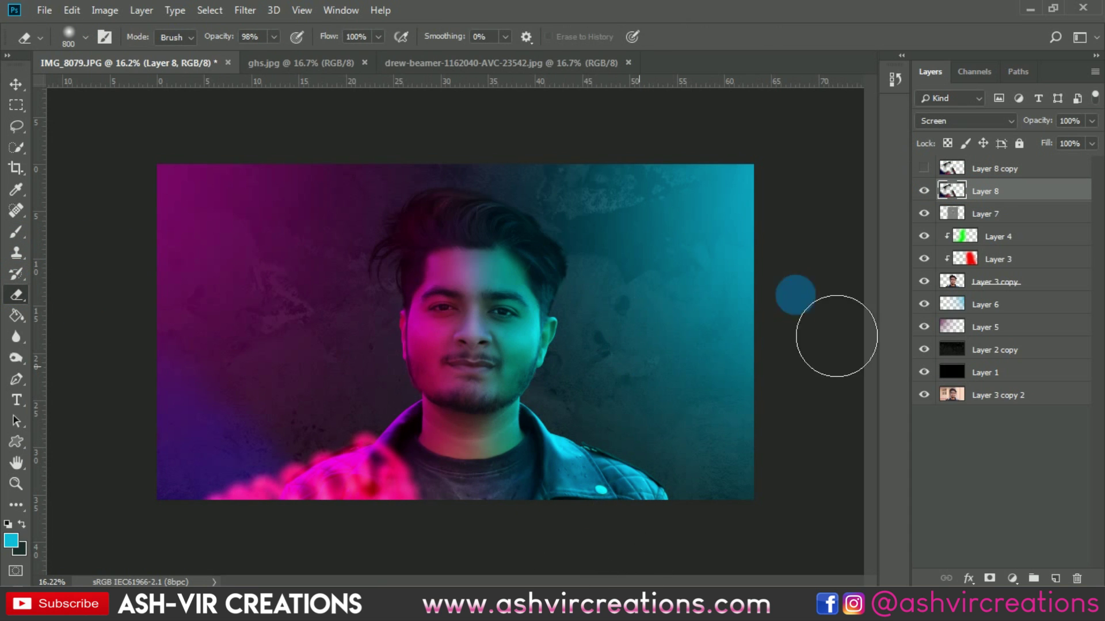
- Show Layer 8 copy, rotate it by about -2.84° and move it up and right so its red streaks sit beside the man
{"action": "left_click", "coordinate": [924, 169]}
{"action": "left_click", "coordinate": [979, 172]}
{"action": "left_click_drag", "start_coordinate": [647, 325], "coordinate": [688, 366]}
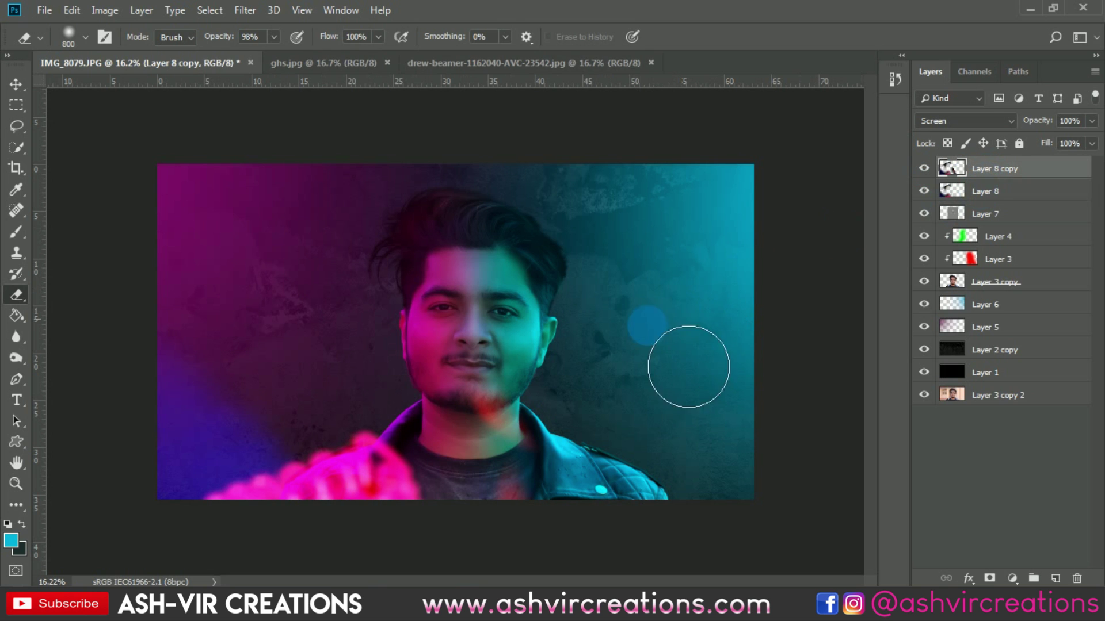
{"action": "key", "text": "ctrl+t"}
{"action": "left_click_drag", "start_coordinate": [518, 446], "coordinate": [622, 358]}
{"action": "left_click_drag", "start_coordinate": [848, 242], "coordinate": [842, 209]}
{"action": "left_click_drag", "start_coordinate": [622, 365], "coordinate": [623, 384]}
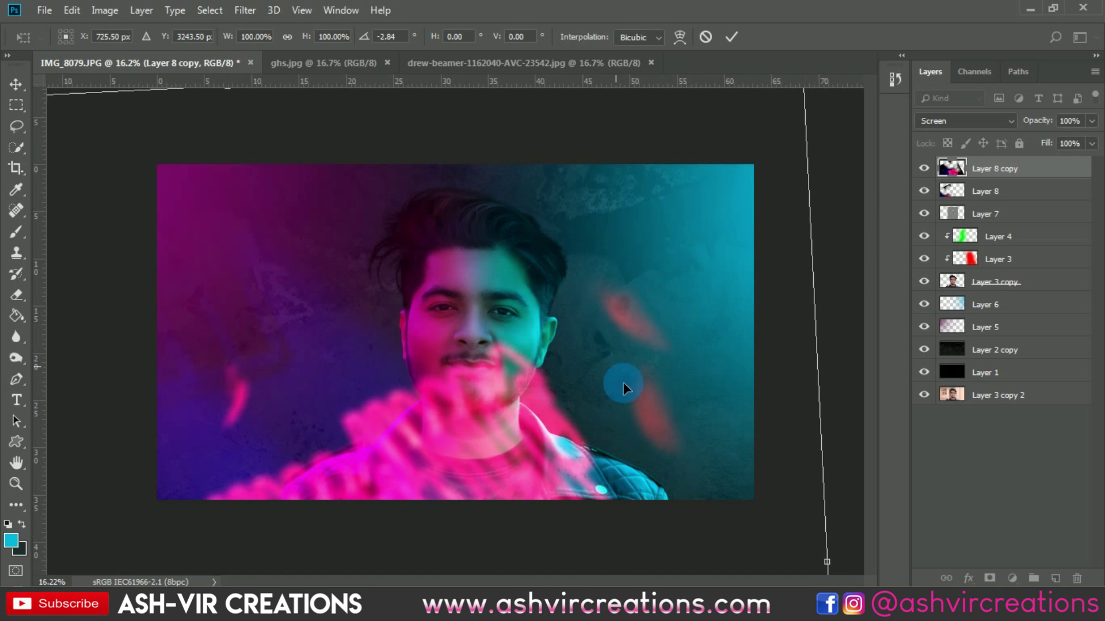
{"action": "key", "text": "Return"}
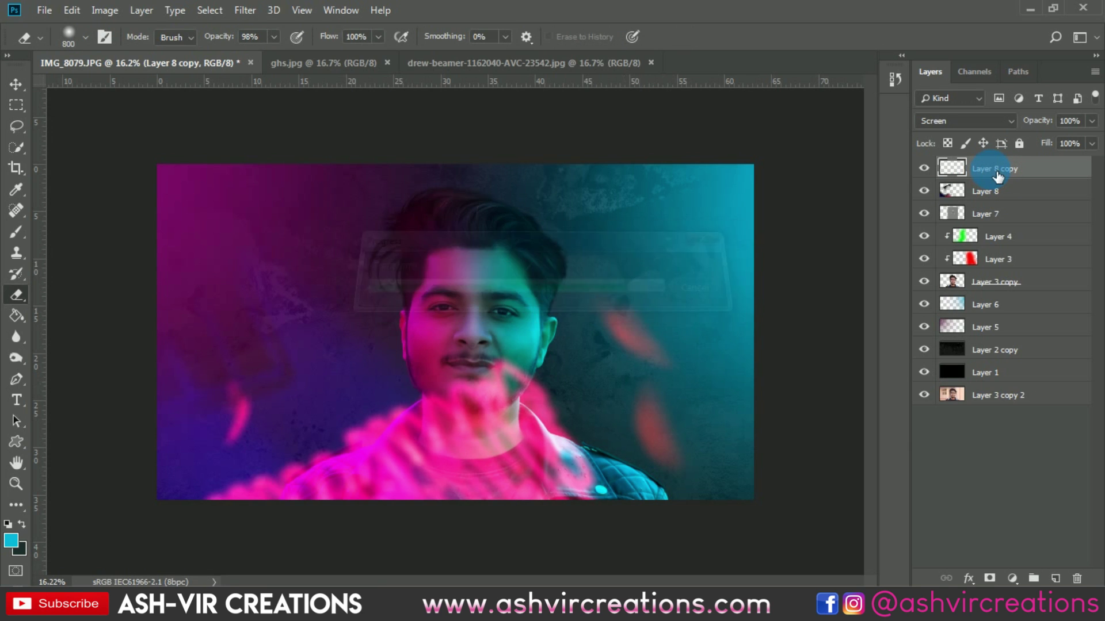
- Move Layer 8 copy directly below the man's cut-out layer, Layer 3 copy, in the layer stack
{"action": "left_click_drag", "start_coordinate": [994, 176], "coordinate": [996, 291]}
{"action": "key", "text": "v"}
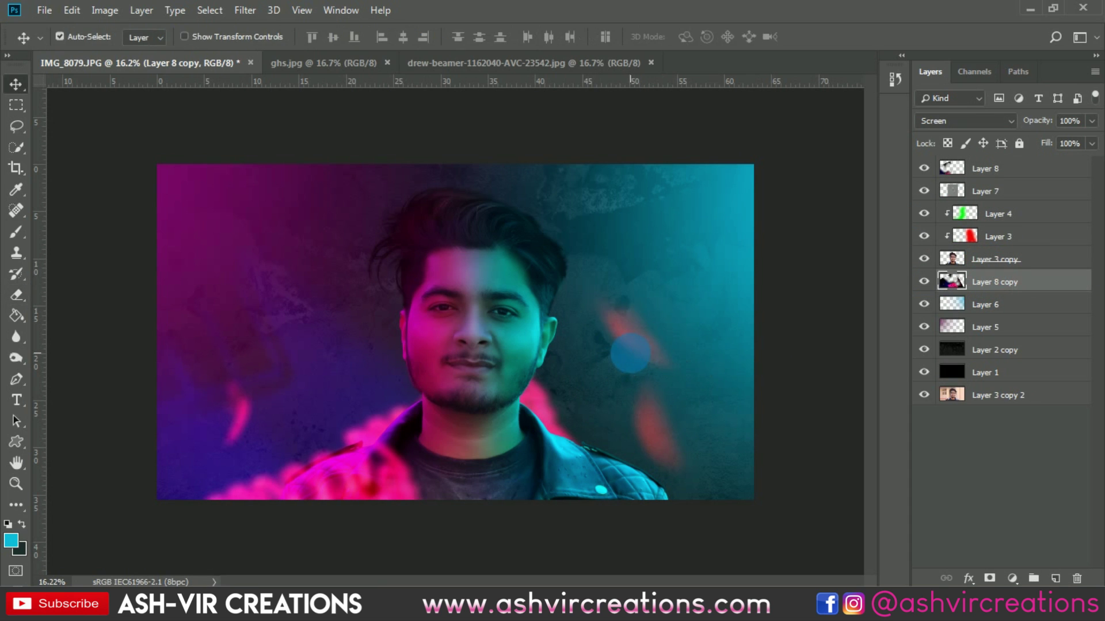
- Rotate Layer 8 copy by about -8.05° and shift it right and down so its red streaks sit farther from the man
{"action": "key", "text": "ctrl+t"}
{"action": "scroll", "coordinate": [797, 273], "scroll_direction": "down", "scroll_amount": 4}
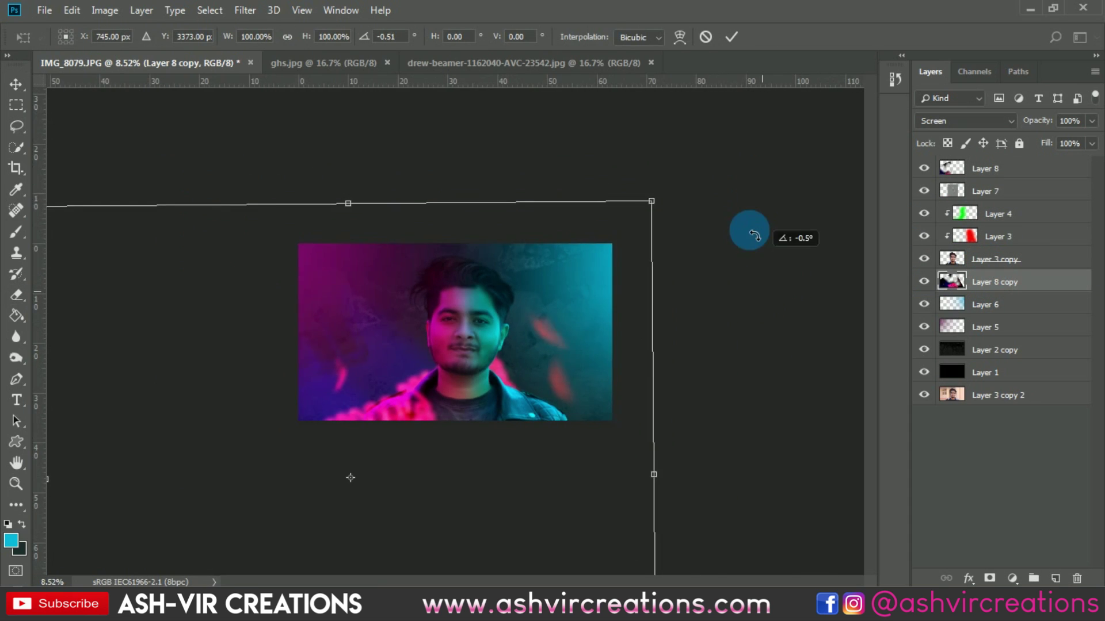
{"action": "left_click_drag", "start_coordinate": [744, 229], "coordinate": [588, 387]}
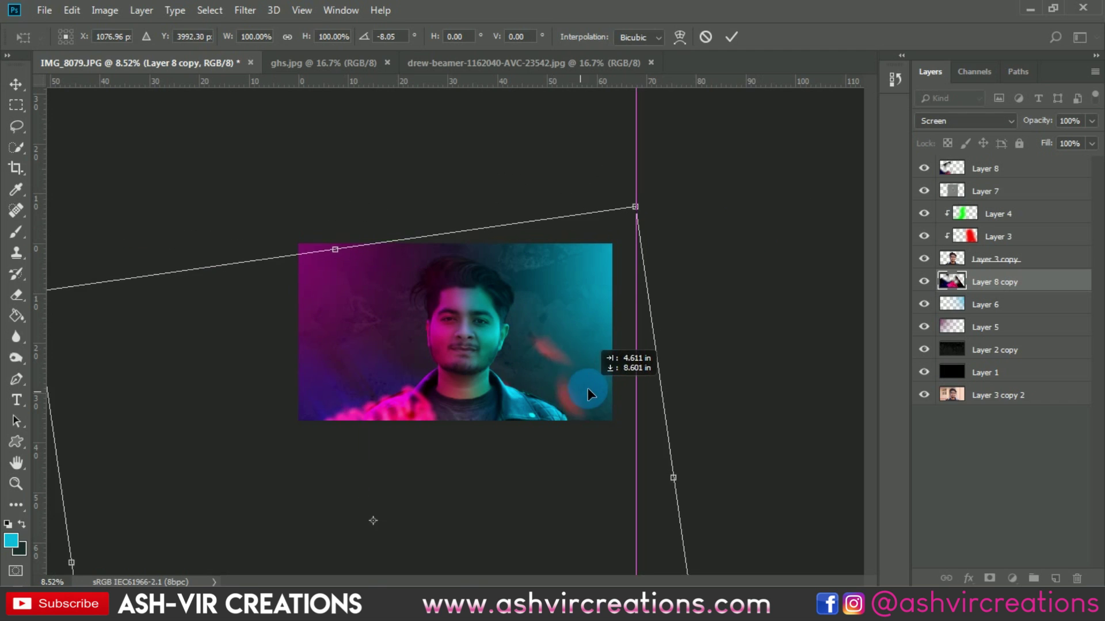
{"action": "double_click", "coordinate": [529, 369]}
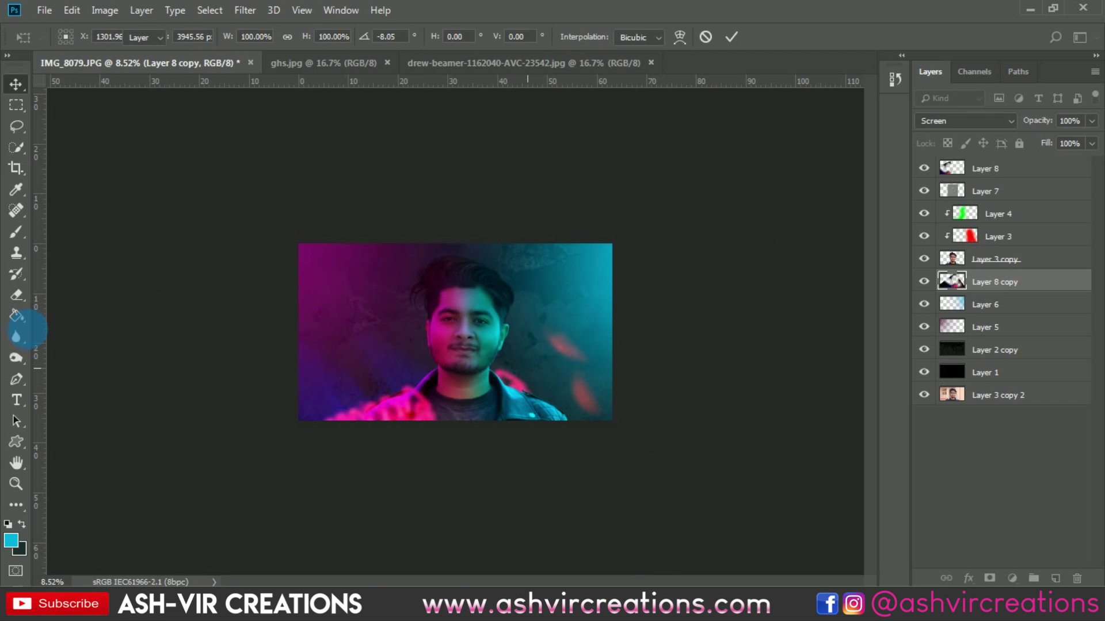
- Erase Layer 8 copy's red glow beside the neck and jacket shoulder with an 800 px eraser
{"action": "left_click", "coordinate": [20, 295]}
{"action": "scroll", "coordinate": [538, 396], "scroll_direction": "up", "scroll_amount": 3}
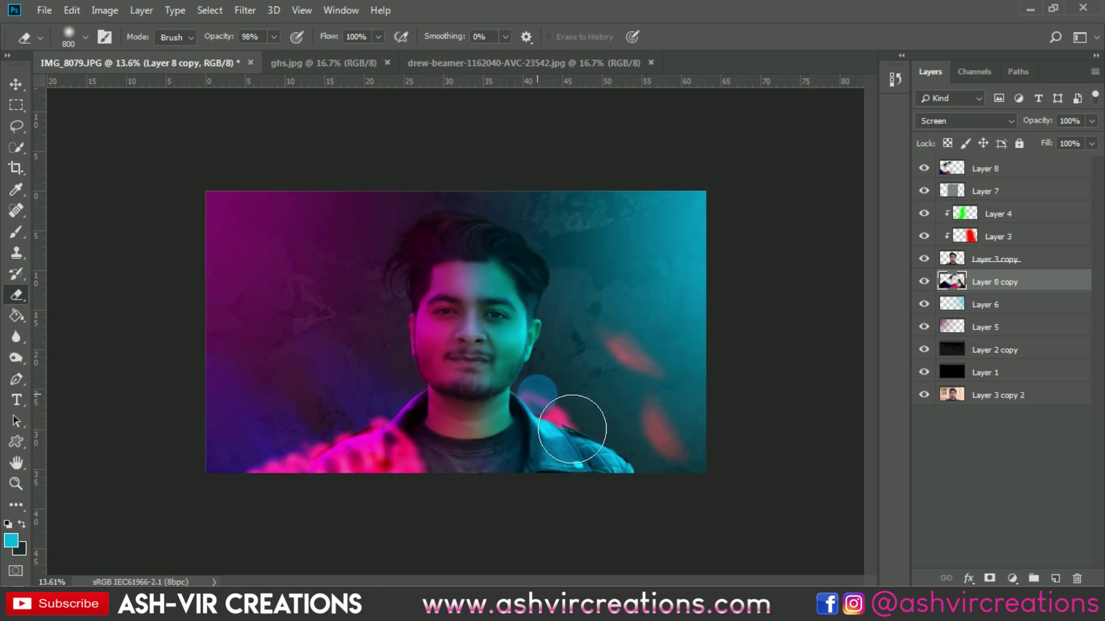
{"action": "left_click_drag", "start_coordinate": [538, 394], "coordinate": [552, 435]}
{"action": "mouse_move", "coordinate": [456, 459]}
{"action": "left_mouse_down"}
{"action": "mouse_move", "coordinate": [393, 442]}
{"action": "mouse_move", "coordinate": [374, 474]}
{"action": "left_mouse_up"}
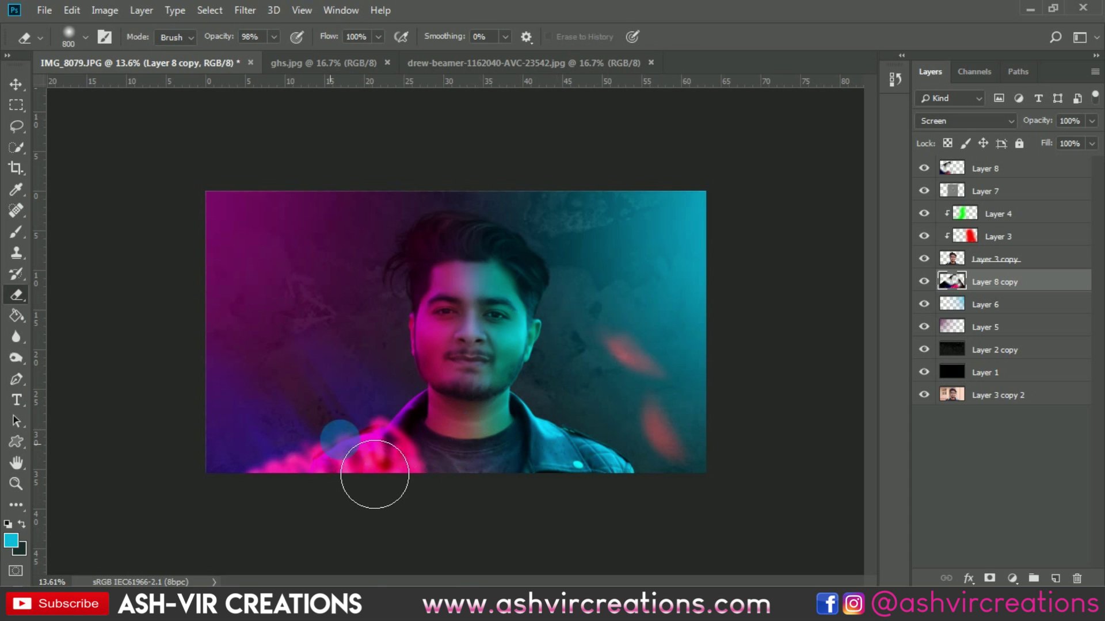
- Enlarge the eraser to 1900 px and erase Layer 8 copy's remaining glow at the portrait's lower left, keeping the red streaks
{"action": "key", "text": "bracketright"}
{"action": "key", "text": "bracketright"}
{"action": "key", "text": "bracketright"}
{"action": "key", "text": "bracketright"}
{"action": "key", "text": "bracketright"}
{"action": "key", "text": "bracketright"}
{"action": "key", "text": "bracketright"}
{"action": "key", "text": "bracketright"}
{"action": "key", "text": "bracketright"}
{"action": "key", "text": "bracketright"}
{"action": "key", "text": "bracketright"}
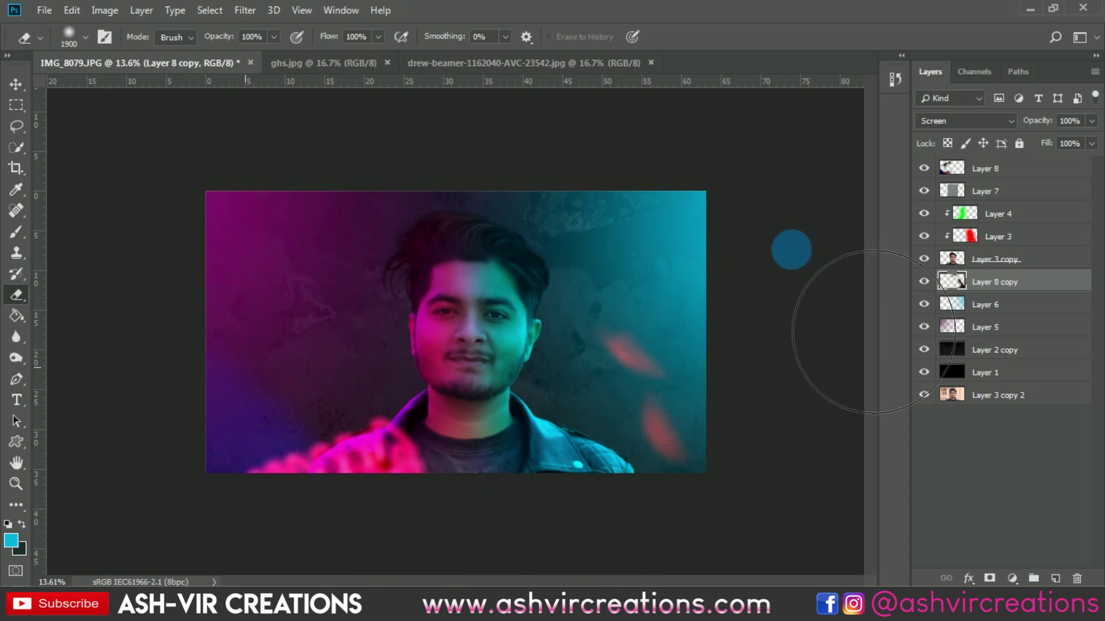
{"action": "left_click", "coordinate": [925, 282]}
{"action": "left_click", "coordinate": [925, 283]}
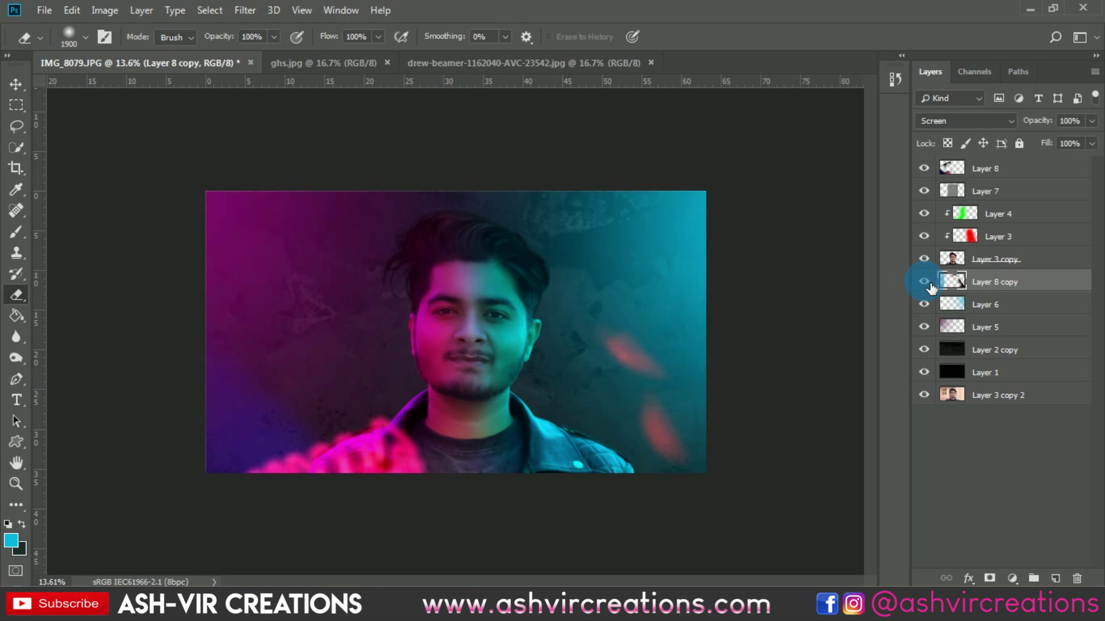
{"action": "left_click", "coordinate": [925, 283]}
{"action": "left_click", "coordinate": [925, 282]}
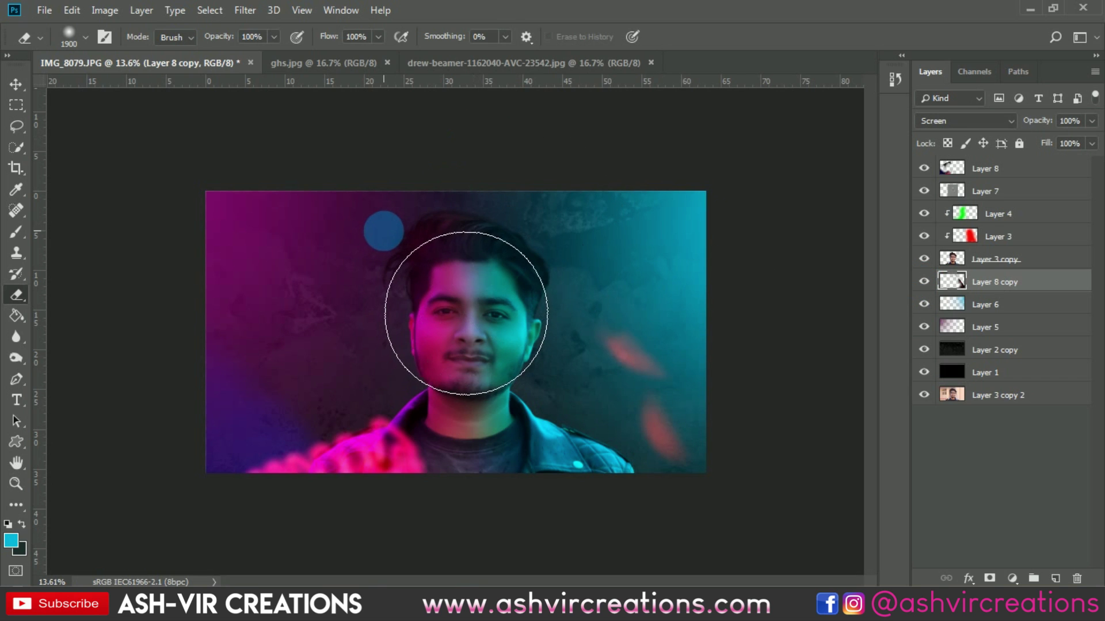
{"action": "key", "text": "v"}
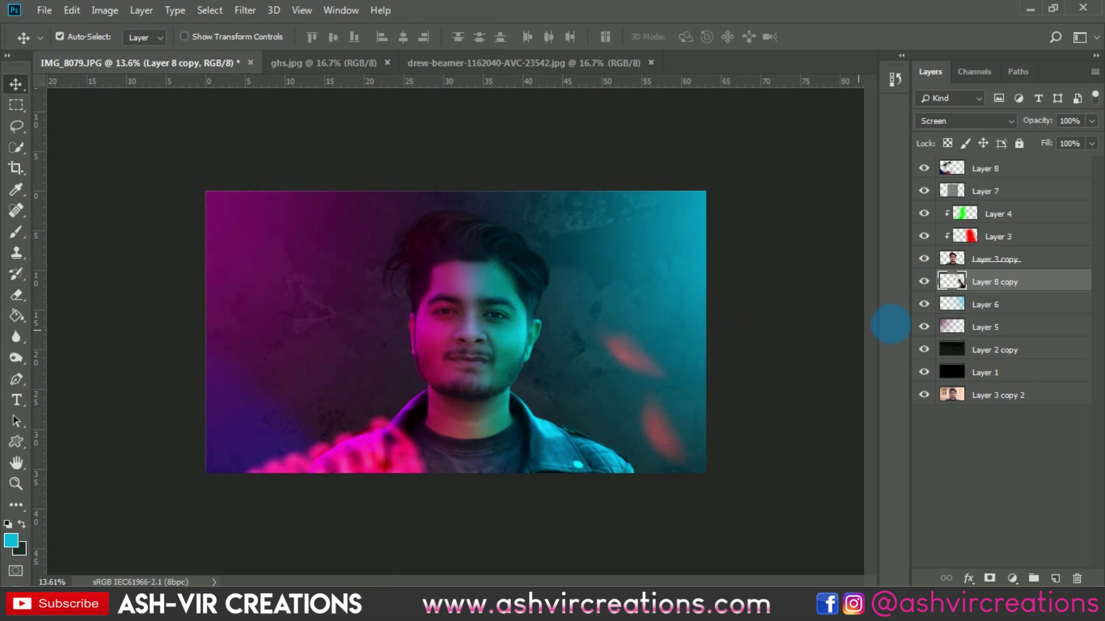
- Compare the image with Layer 5 hidden and shown, and set that layer's blend mode to Lighten
{"action": "left_click", "coordinate": [976, 326]}
{"action": "left_click", "coordinate": [924, 327]}
{"action": "left_click", "coordinate": [924, 328]}
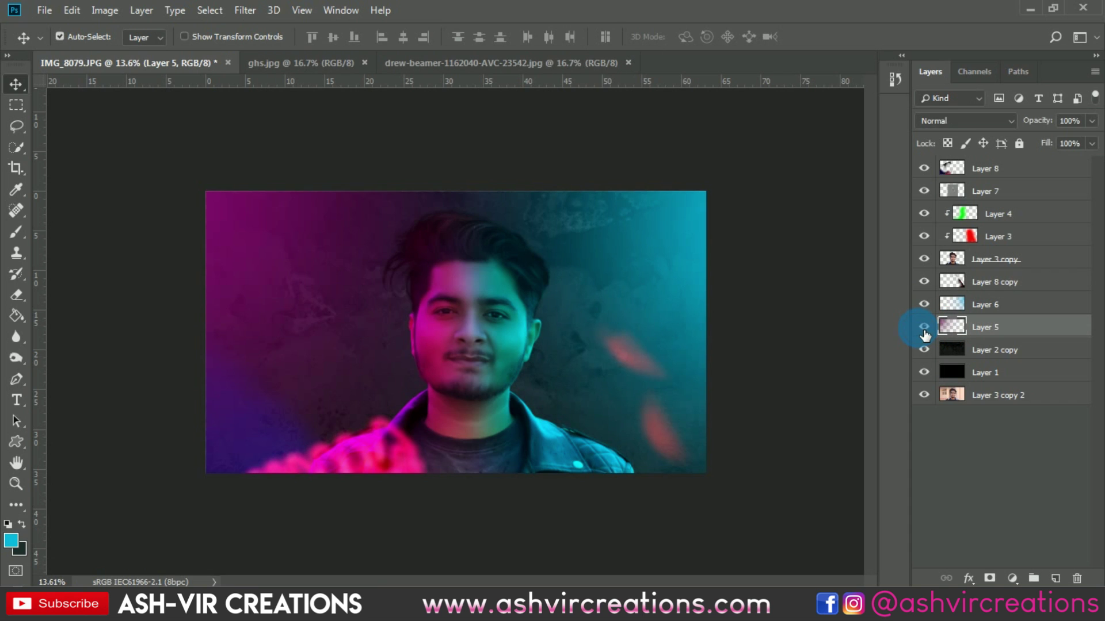
{"action": "left_click", "coordinate": [924, 328]}
{"action": "left_click", "coordinate": [924, 328]}
{"action": "left_click", "coordinate": [955, 326]}
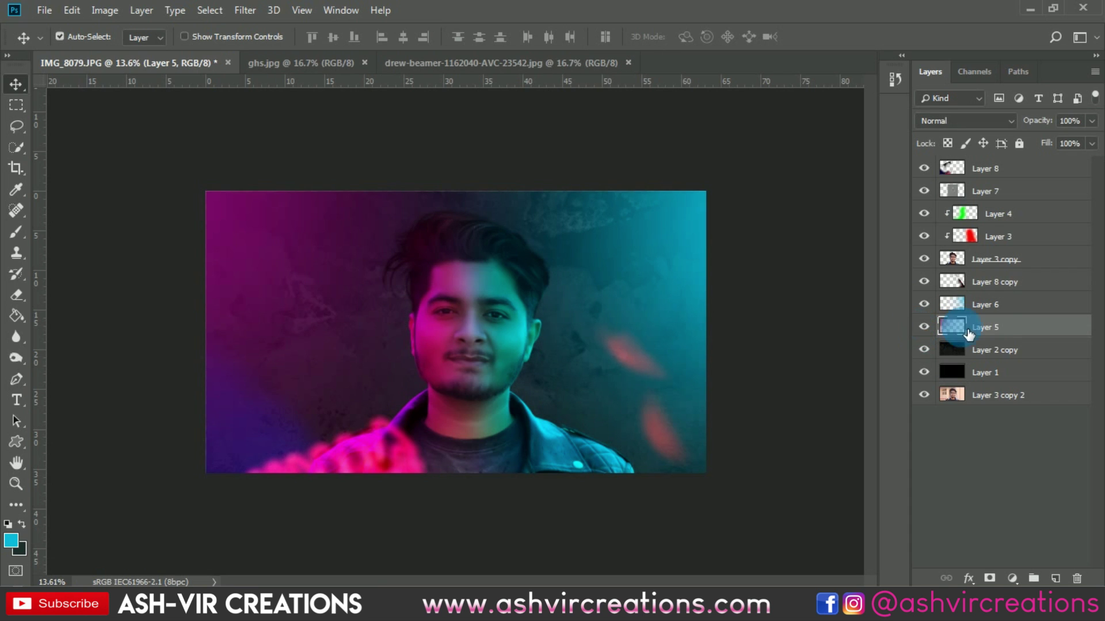
{"action": "left_click", "coordinate": [963, 121]}
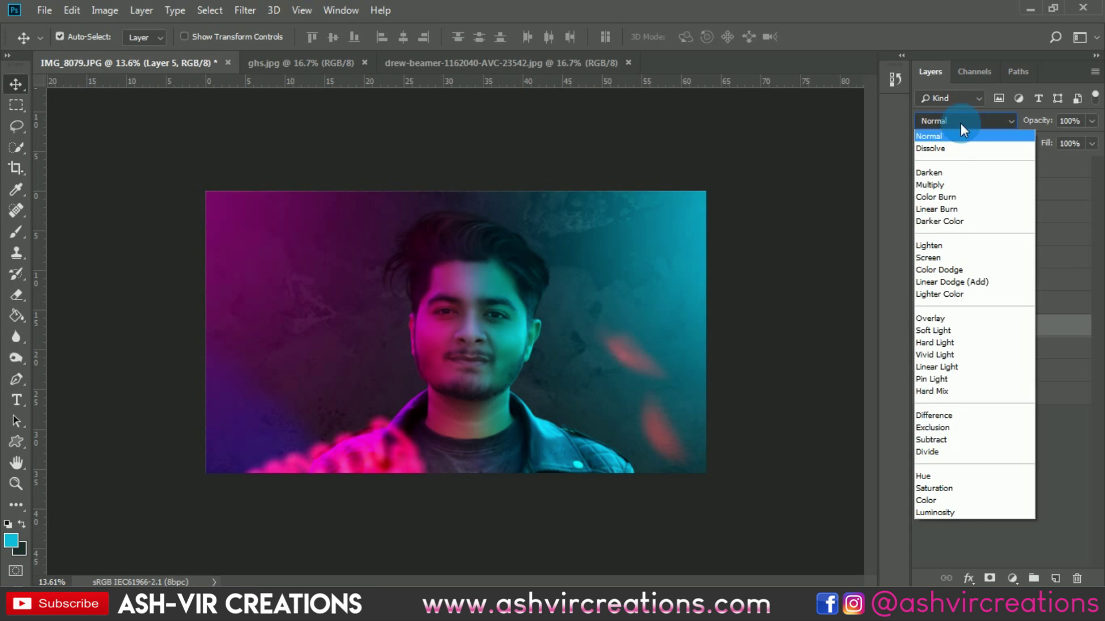
{"action": "left_click", "coordinate": [938, 248]}
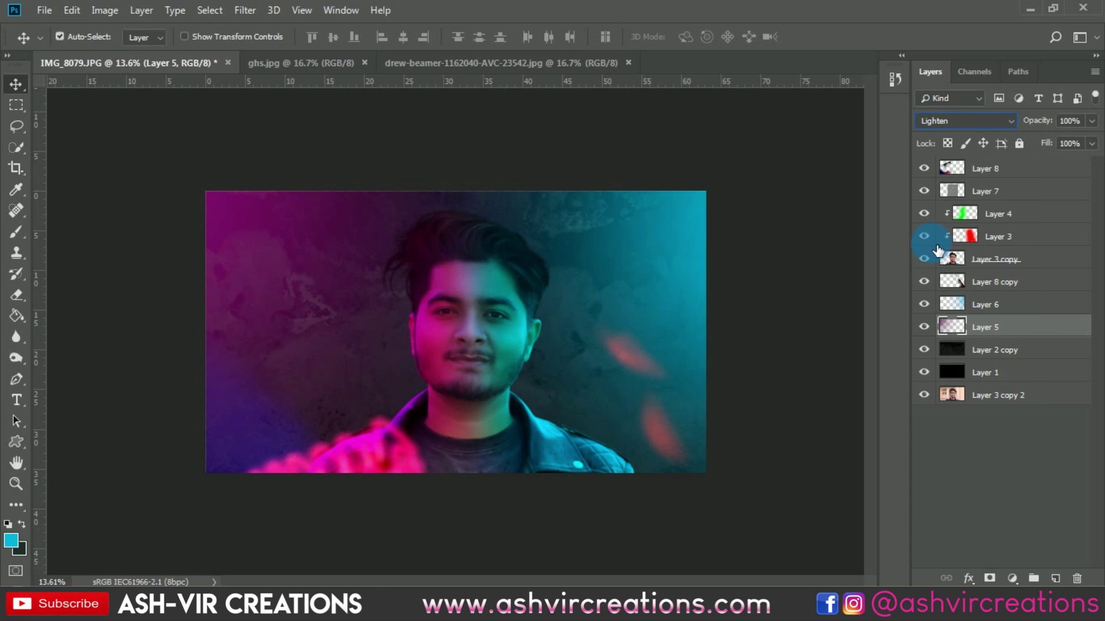
- Try the Soft Light blend mode on Layer 5 and return it to Lighten
{"action": "left_click", "coordinate": [941, 122]}
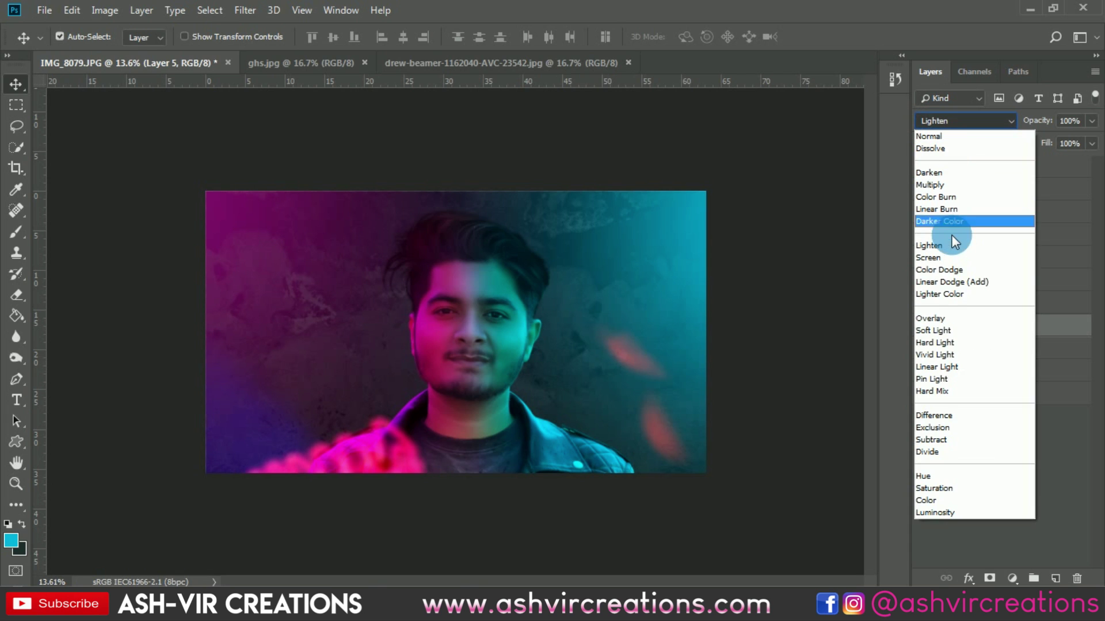
{"action": "left_click", "coordinate": [934, 325]}
{"action": "left_click", "coordinate": [967, 121]}
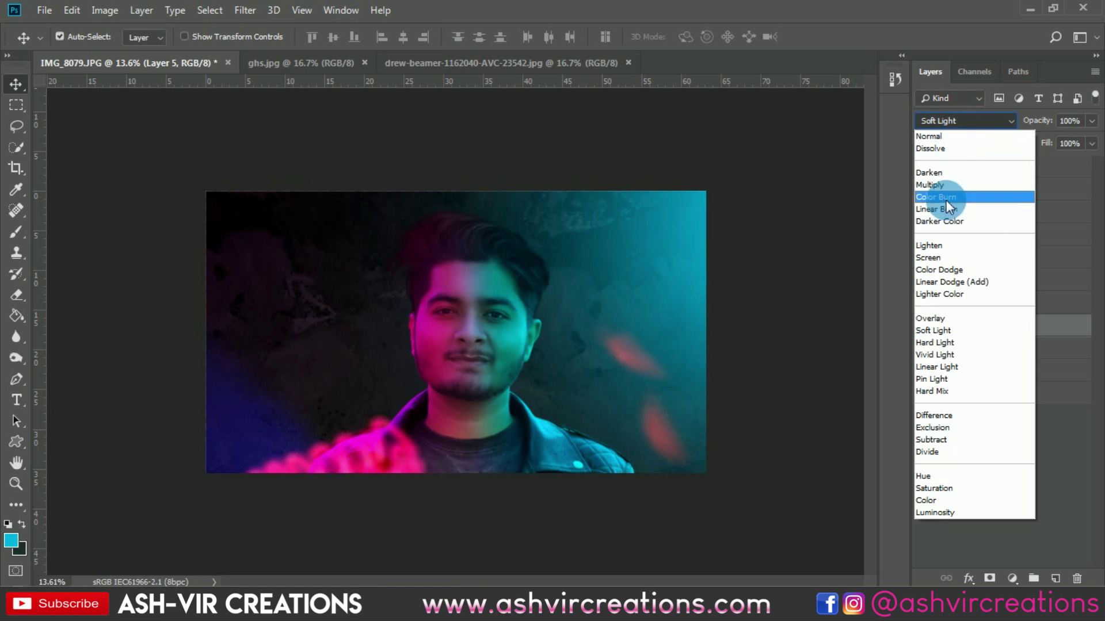
{"action": "left_click", "coordinate": [946, 247]}
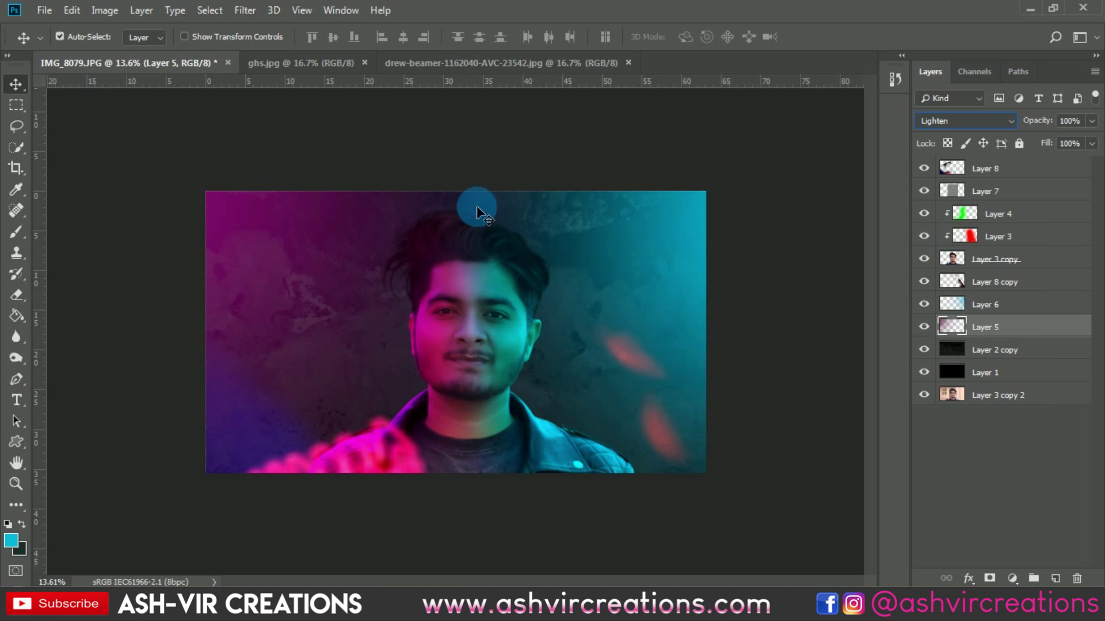
- Set Layer 6's blend mode to Lighten and compare the image with the layer hidden and shown
{"action": "left_click", "coordinate": [999, 305]}
{"action": "left_click", "coordinate": [969, 128]}
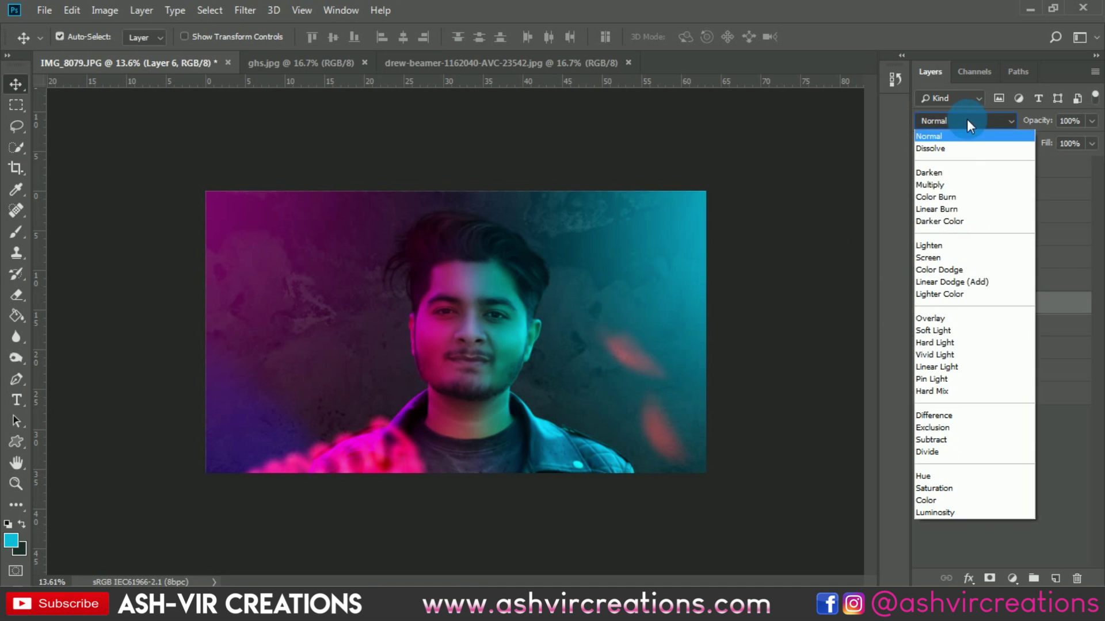
{"action": "left_click", "coordinate": [946, 247]}
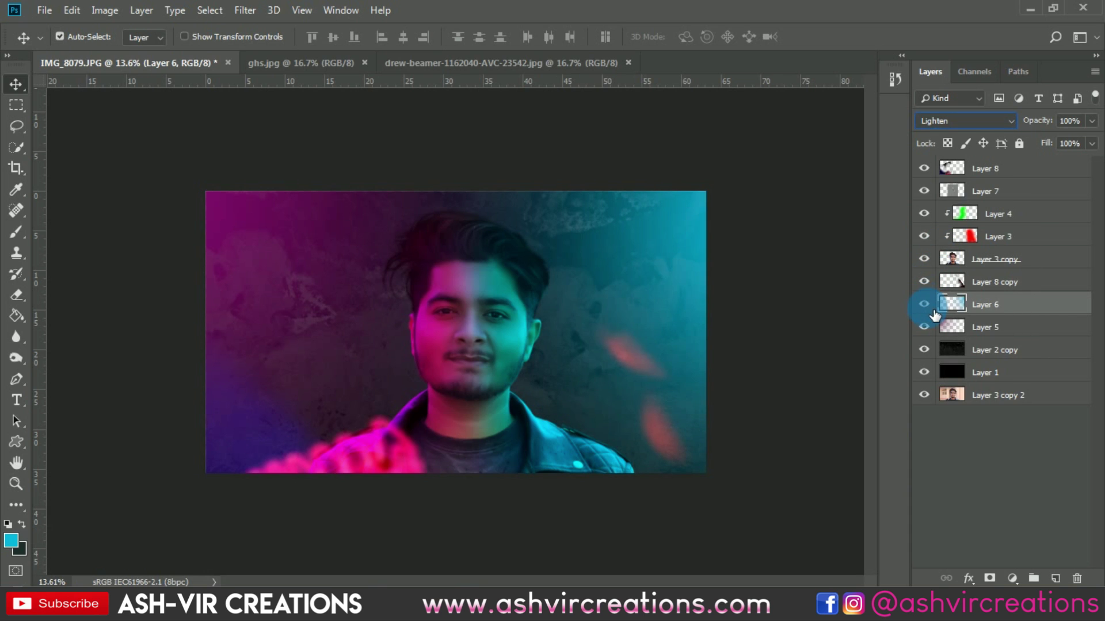
{"action": "left_click", "coordinate": [931, 309]}
{"action": "left_click", "coordinate": [929, 307]}
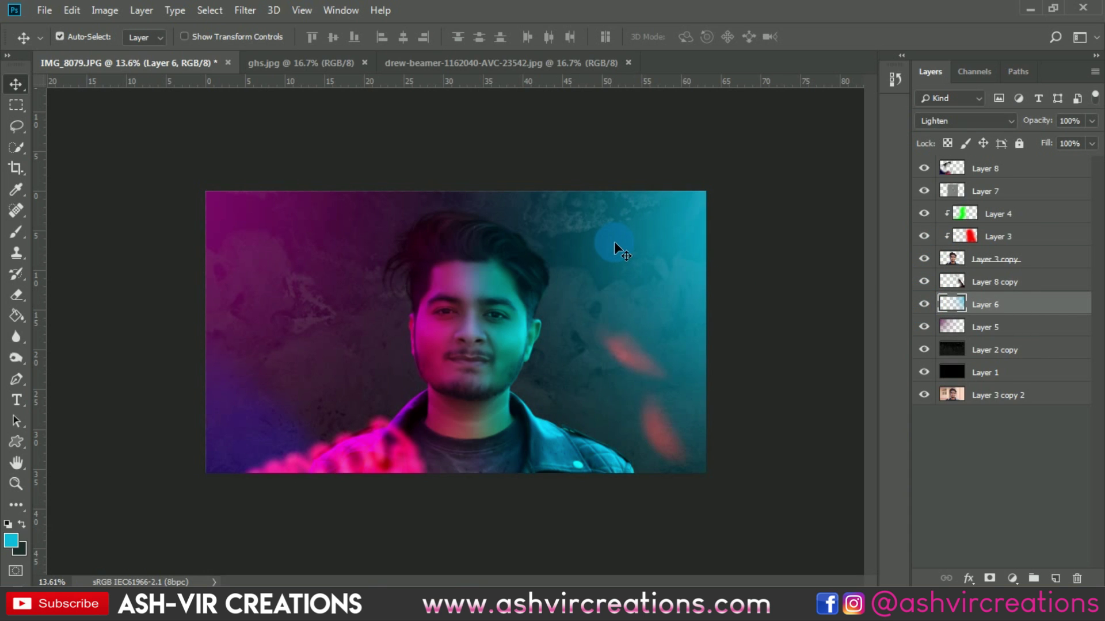
{"action": "key", "text": "alt+v"}
{"action": "left_click", "coordinate": [966, 329]}
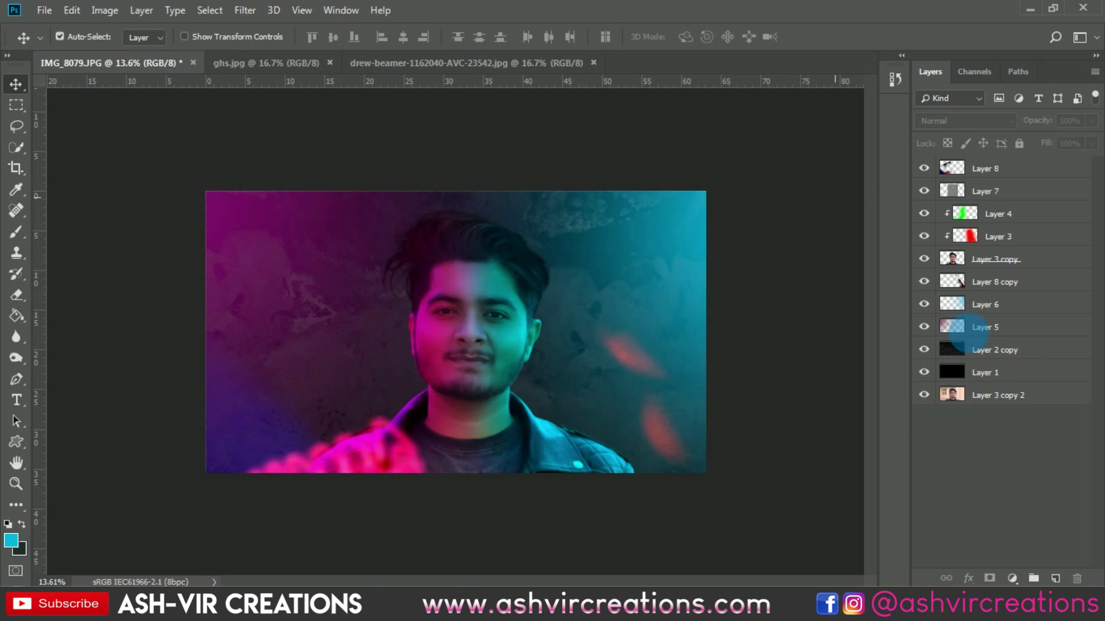
{"action": "left_click", "coordinate": [1022, 379]}
{"action": "left_click", "coordinate": [23, 167]}
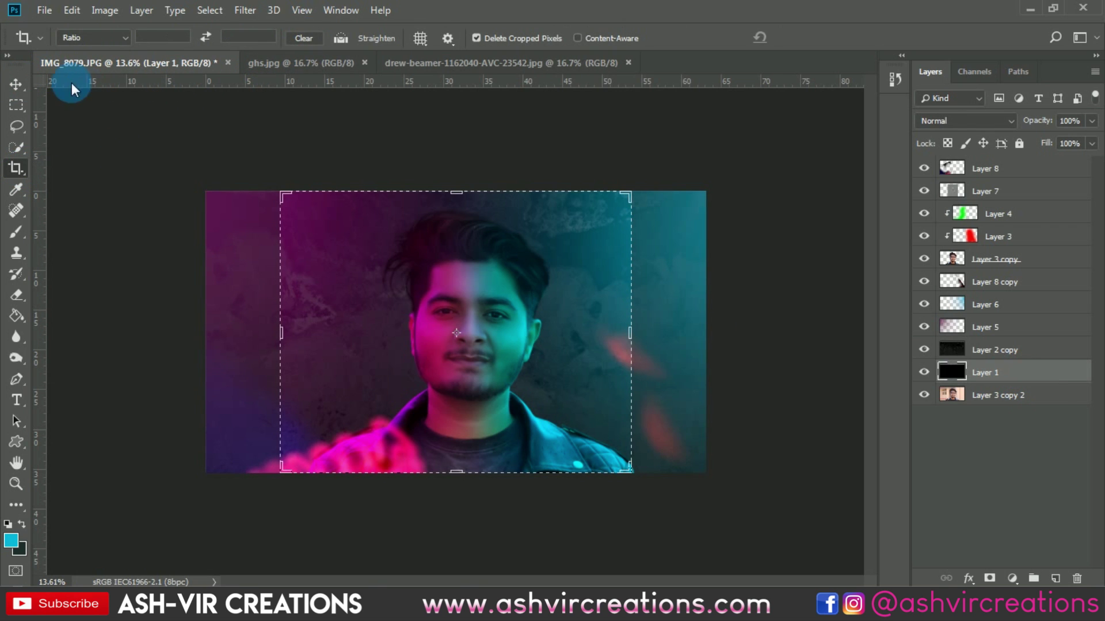
{"action": "left_click", "coordinate": [16, 84]}
{"action": "left_click", "coordinate": [15, 168]}
{"action": "left_click", "coordinate": [145, 210]}
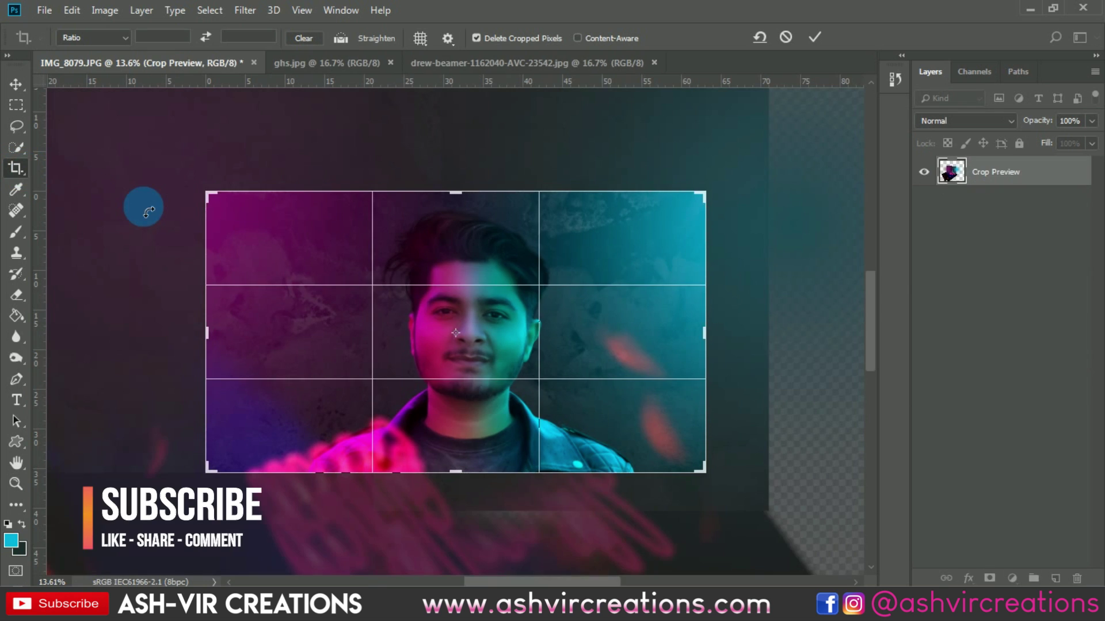
{"action": "key", "text": "v"}
{"action": "scroll", "coordinate": [372, 283], "scroll_direction": "up", "scroll_amount": 2}
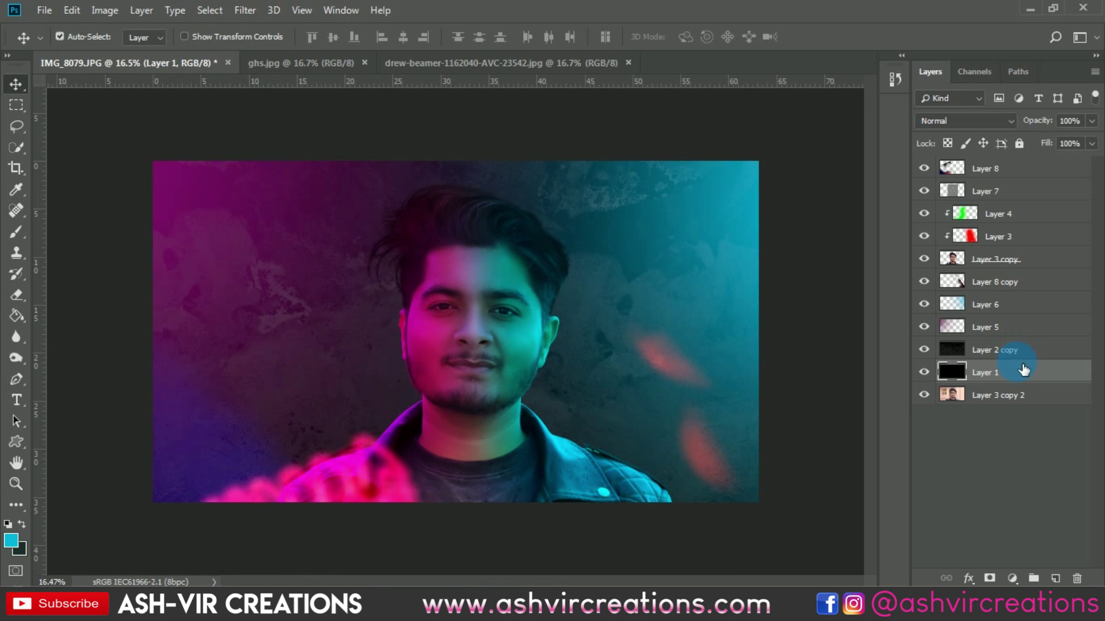
- Merge all layers from Layer 8 down to Layer 1 into one, leaving the original photo layer, Layer 3 copy 2, separate
{"action": "left_click", "coordinate": [1013, 396]}
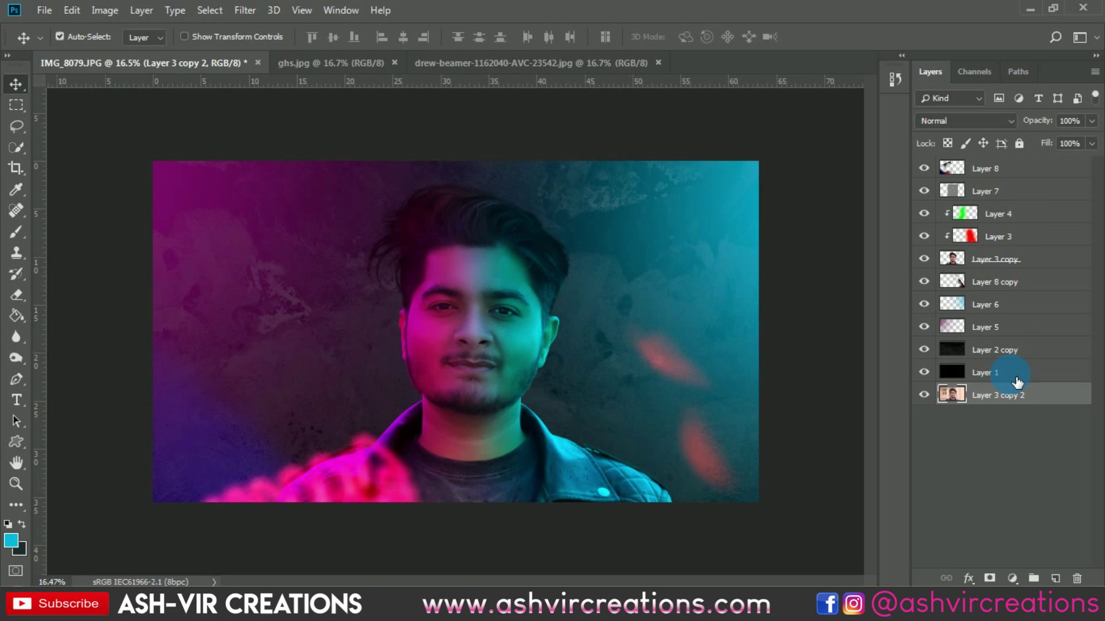
{"action": "left_click", "coordinate": [1015, 169], "text": "shift"}
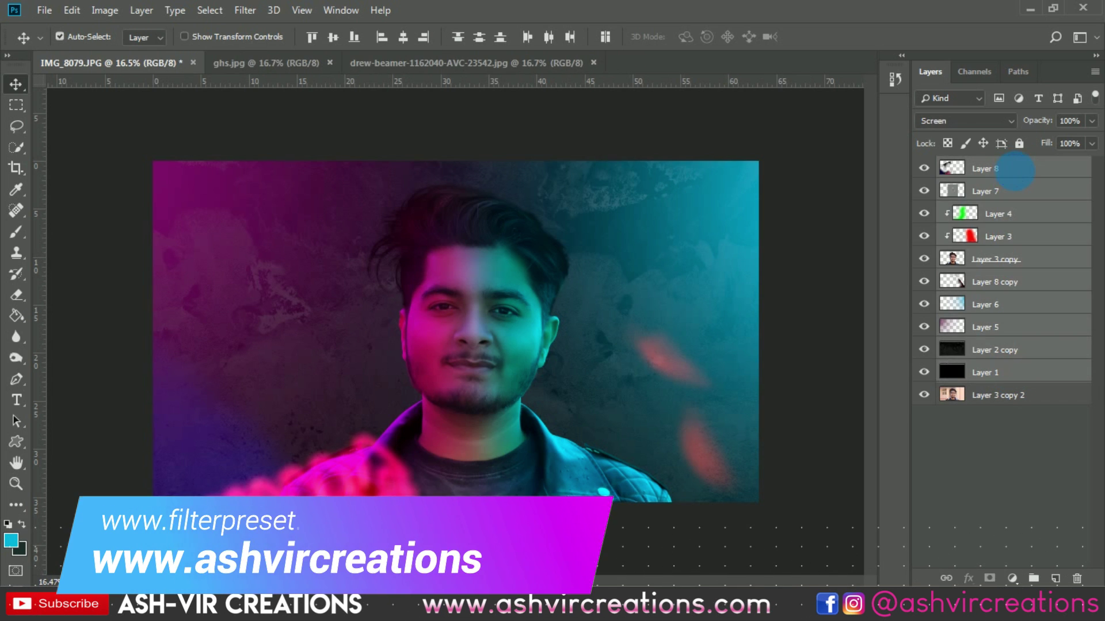
{"action": "right_click", "coordinate": [1015, 170]}
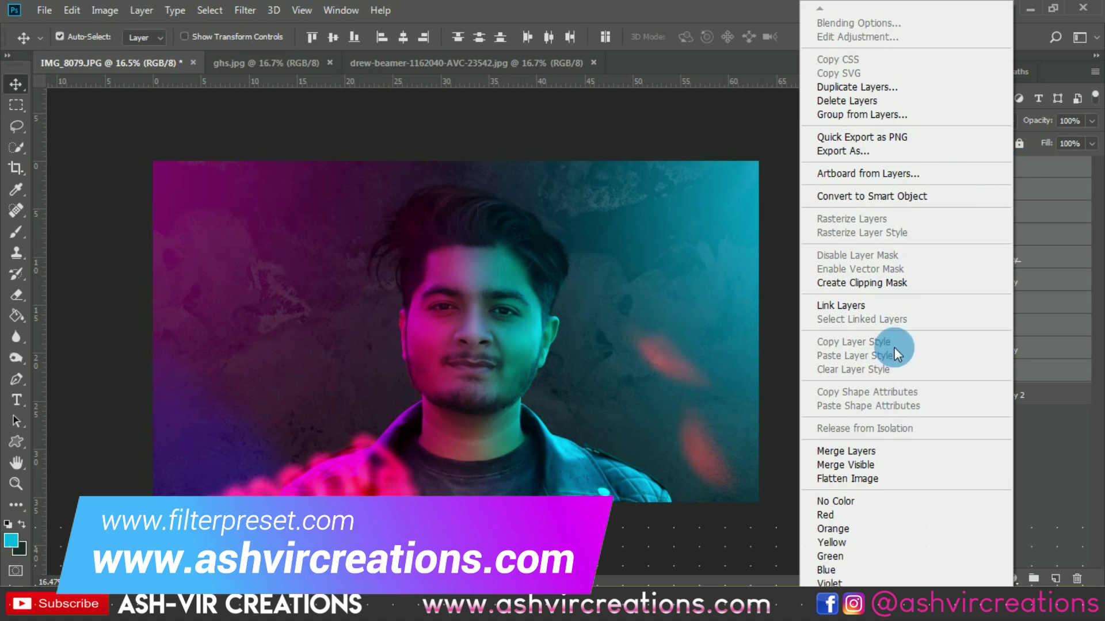
{"action": "left_click", "coordinate": [868, 450]}
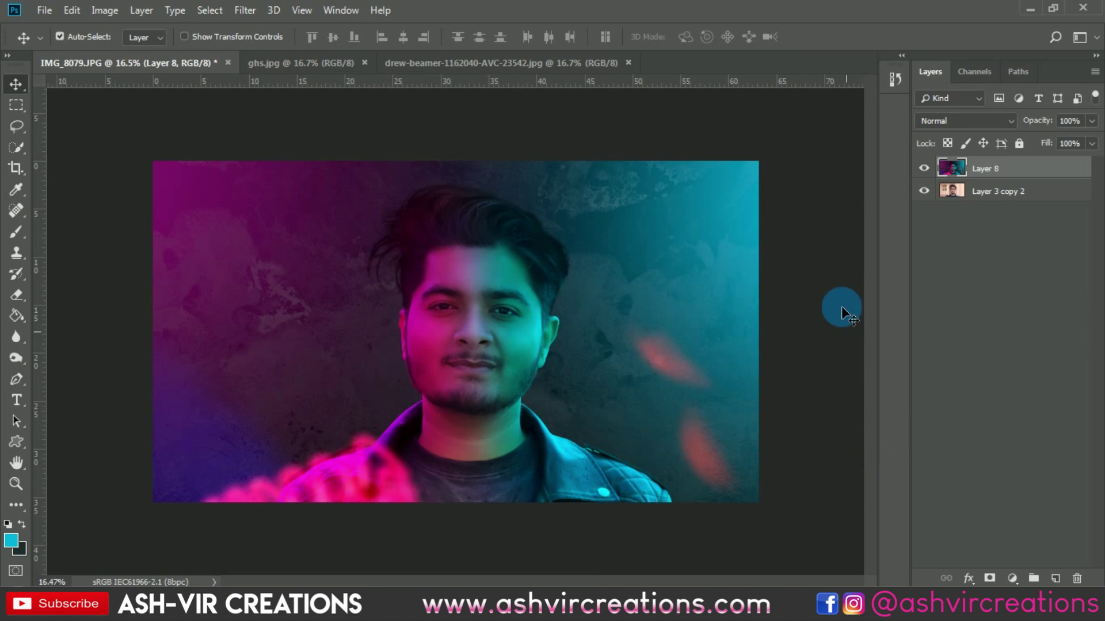
- Calibrate the merged layer in the Camera Raw Filter: Red Primary hue +9, saturation +9; Green Primary +11, -16; Blue Primary -13, +5
{"action": "left_click", "coordinate": [245, 11]}
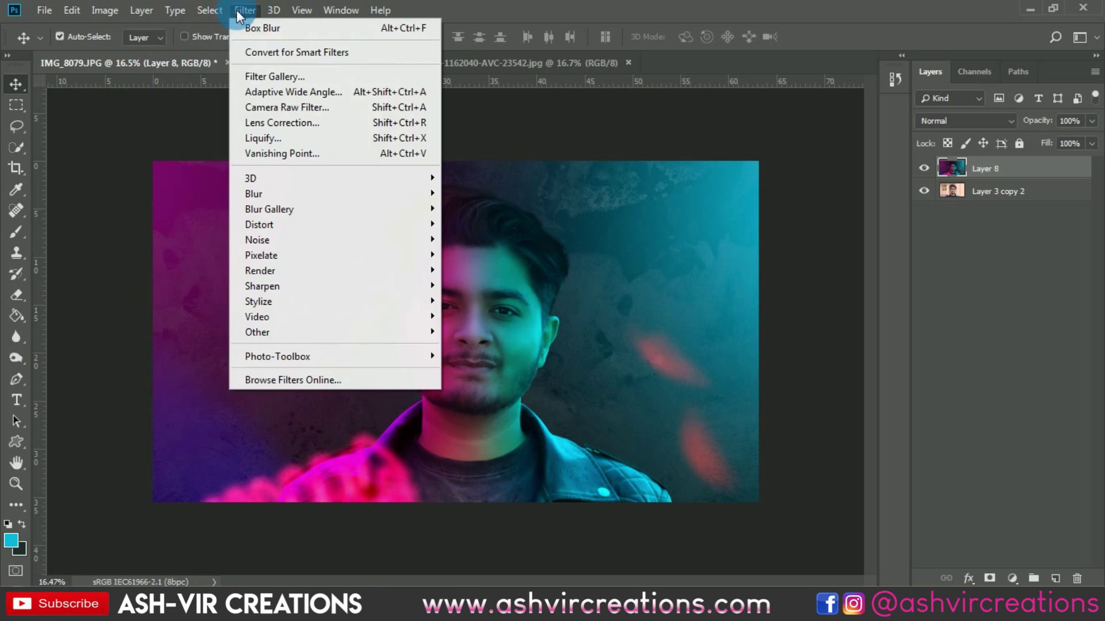
{"action": "left_click", "coordinate": [265, 105]}
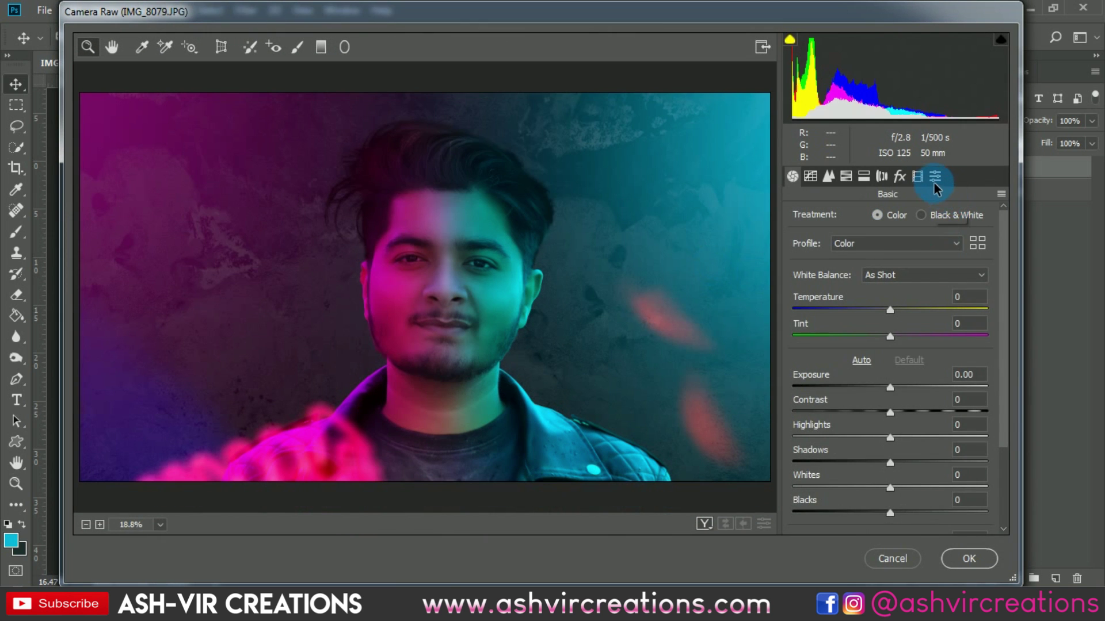
{"action": "left_click", "coordinate": [935, 177]}
{"action": "left_click", "coordinate": [917, 176]}
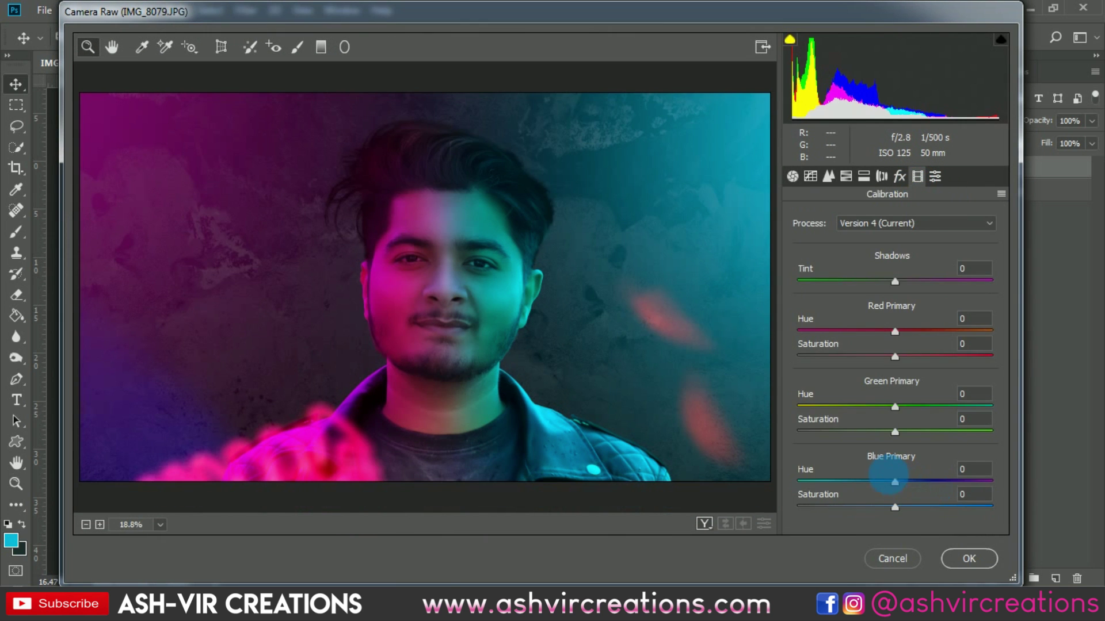
{"action": "mouse_move", "coordinate": [882, 481]}
{"action": "left_mouse_down"}
{"action": "mouse_move", "coordinate": [799, 476]}
{"action": "mouse_move", "coordinate": [912, 474]}
{"action": "mouse_move", "coordinate": [864, 478]}
{"action": "mouse_move", "coordinate": [879, 478]}
{"action": "left_mouse_up"}
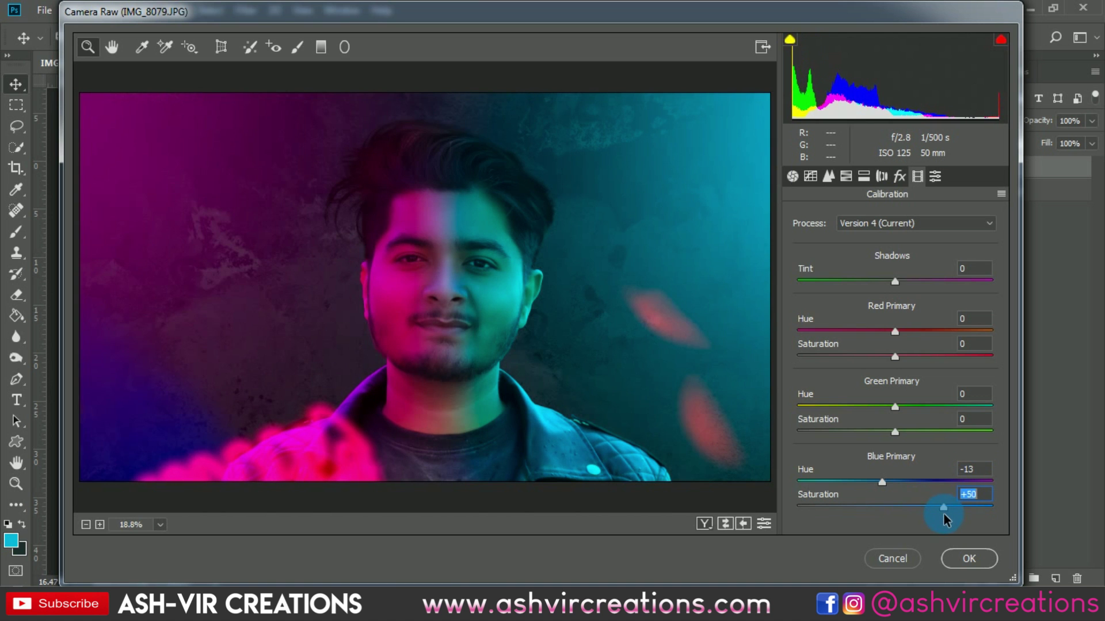
{"action": "mouse_move", "coordinate": [907, 518]}
{"action": "left_mouse_down"}
{"action": "mouse_move", "coordinate": [846, 510]}
{"action": "mouse_move", "coordinate": [914, 519]}
{"action": "mouse_move", "coordinate": [893, 525]}
{"action": "mouse_move", "coordinate": [902, 517]}
{"action": "left_mouse_up"}
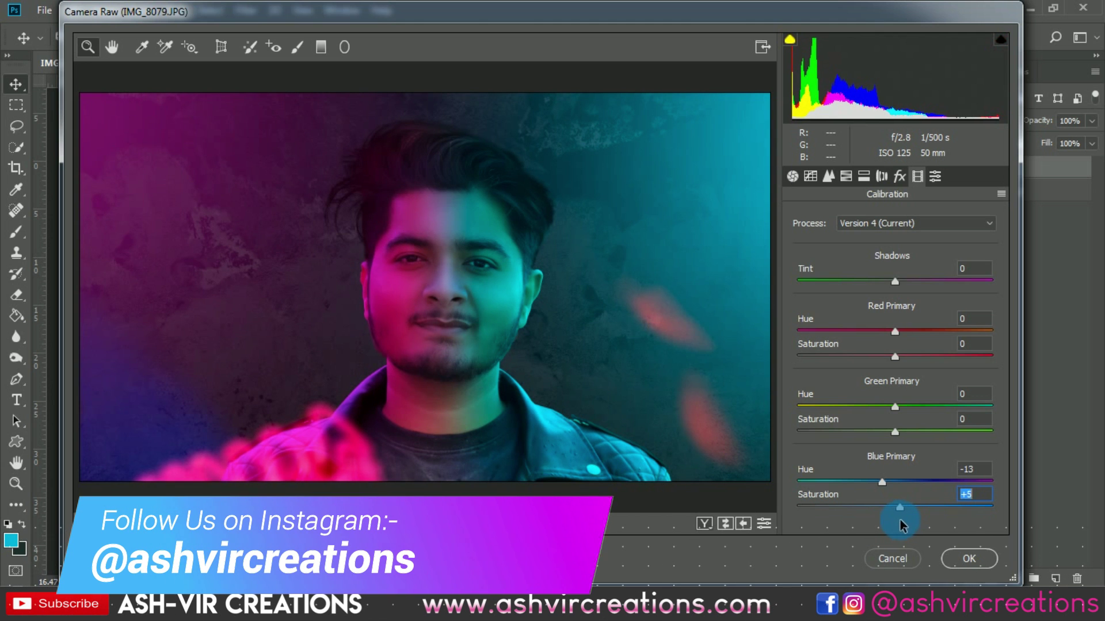
{"action": "left_click_drag", "start_coordinate": [902, 335], "coordinate": [883, 437]}
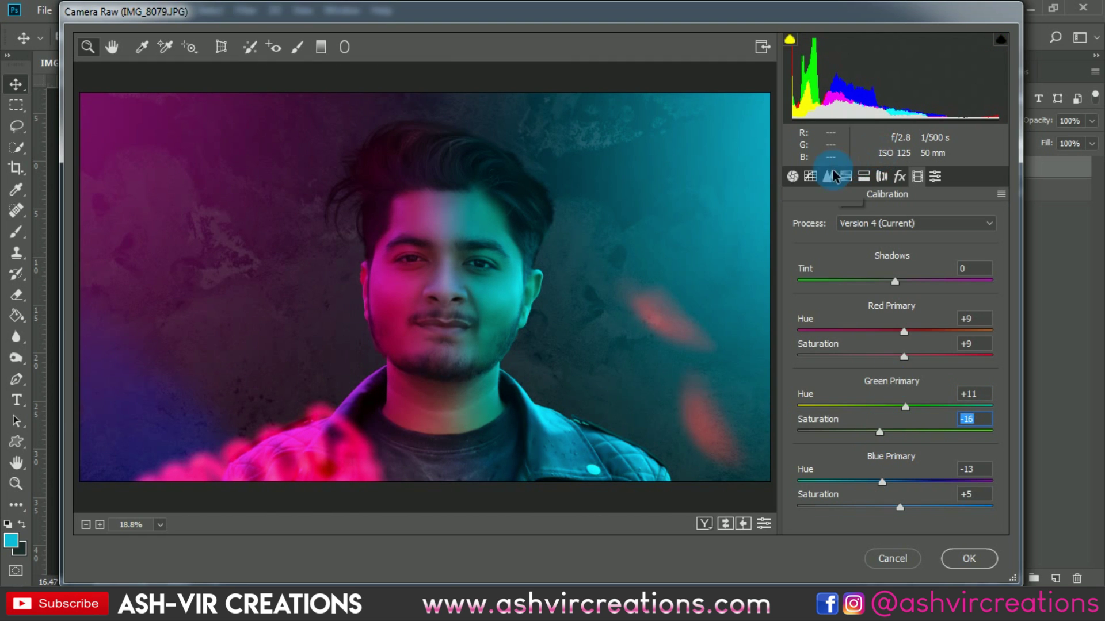
- Try a post-crop vignette of -36 and reset its amount to 0
{"action": "left_click", "coordinate": [899, 176]}
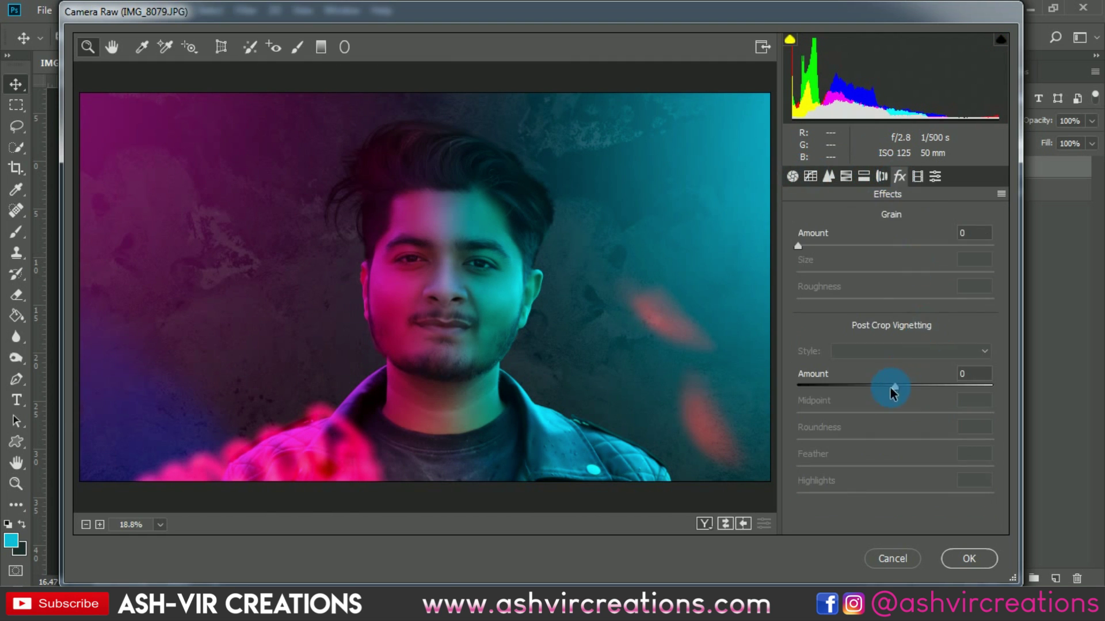
{"action": "left_click_drag", "start_coordinate": [892, 387], "coordinate": [861, 387]}
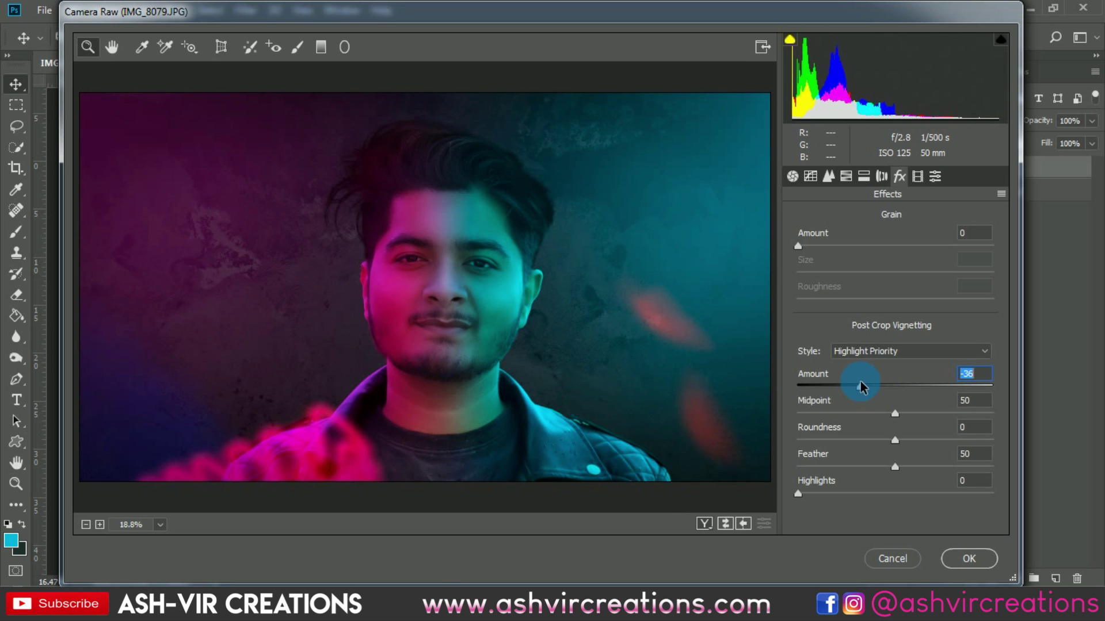
{"action": "type", "text": "0"}
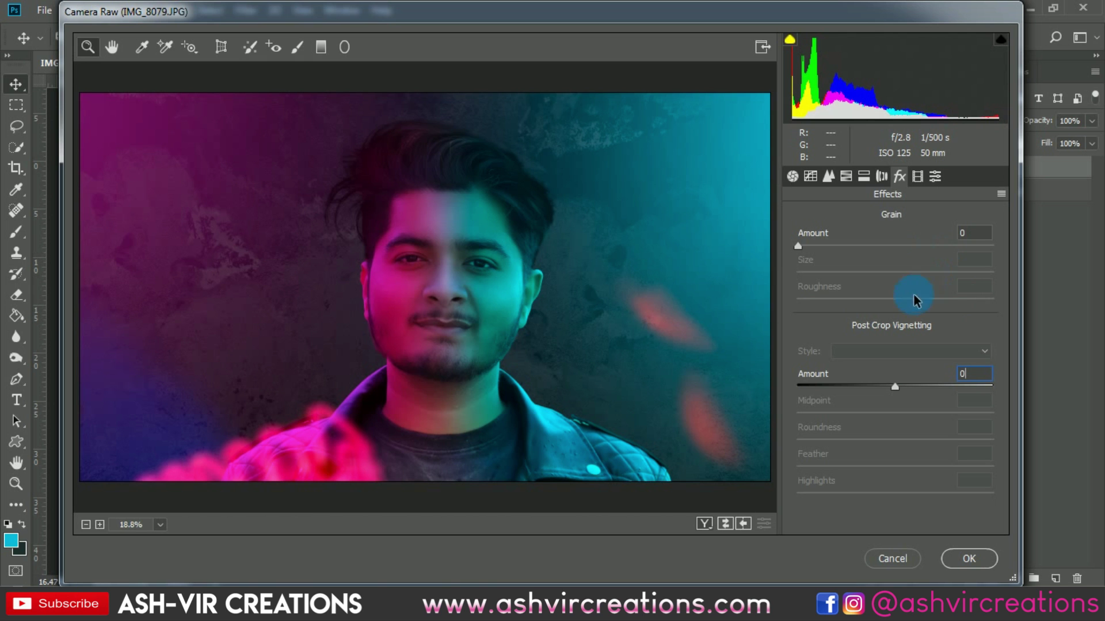
- Adjust the basic tones: Contrast +18, Highlights +21, Shadows -70, Whites +5, leaving Blacks at 0
{"action": "left_click", "coordinate": [792, 176]}
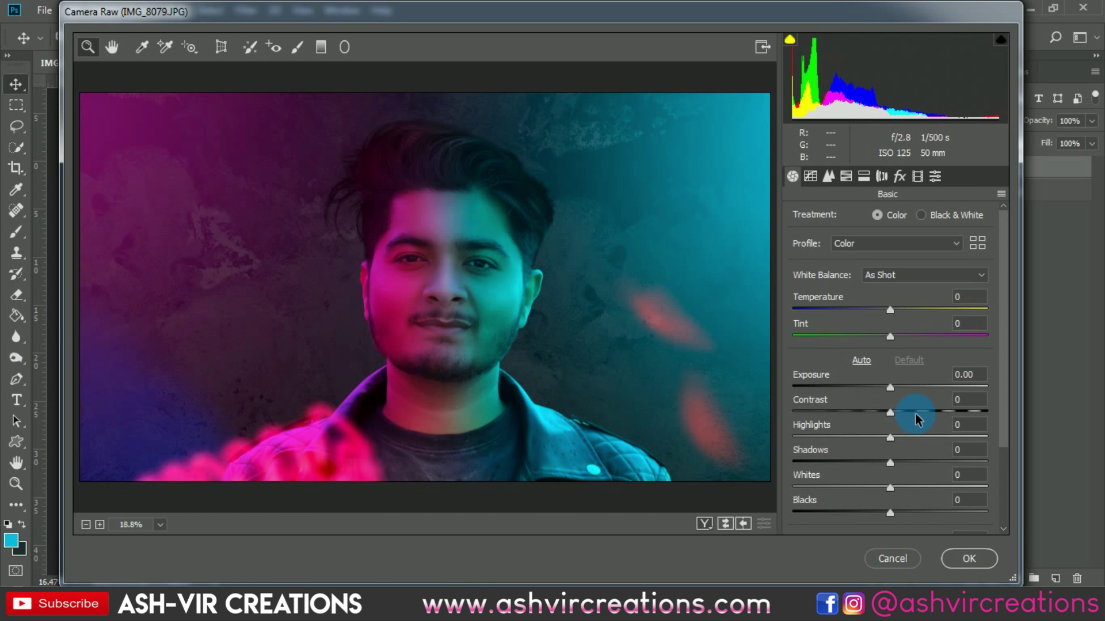
{"action": "left_click_drag", "start_coordinate": [917, 420], "coordinate": [909, 492]}
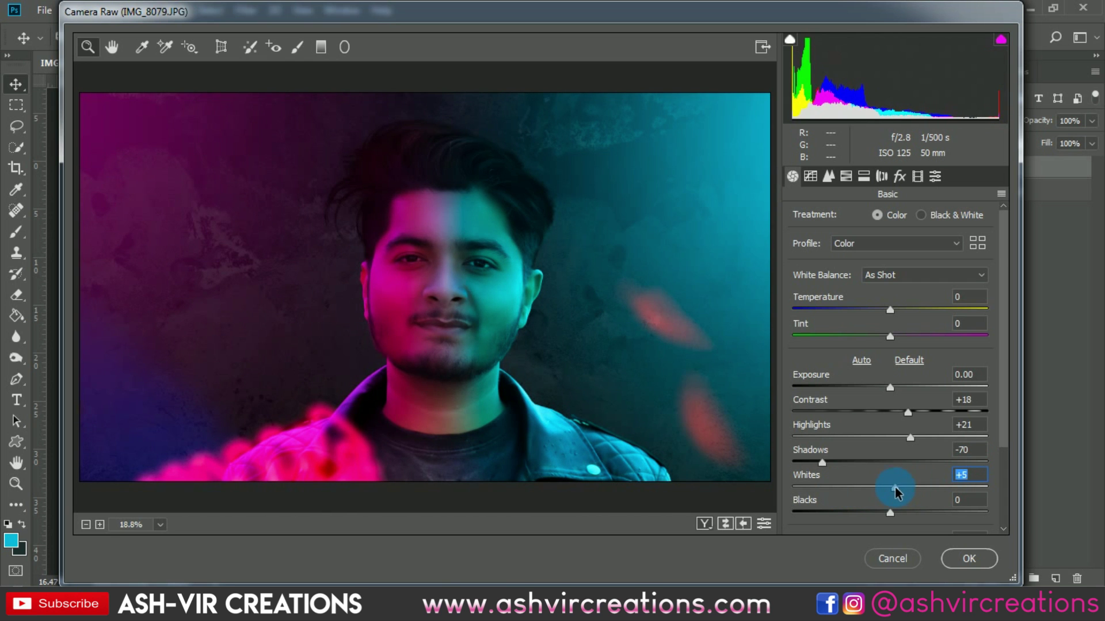
{"action": "left_click", "coordinate": [890, 513]}
{"action": "mouse_move", "coordinate": [890, 516]}
{"action": "left_mouse_down"}
{"action": "mouse_move", "coordinate": [875, 517]}
{"action": "mouse_move", "coordinate": [894, 520]}
{"action": "left_mouse_up"}
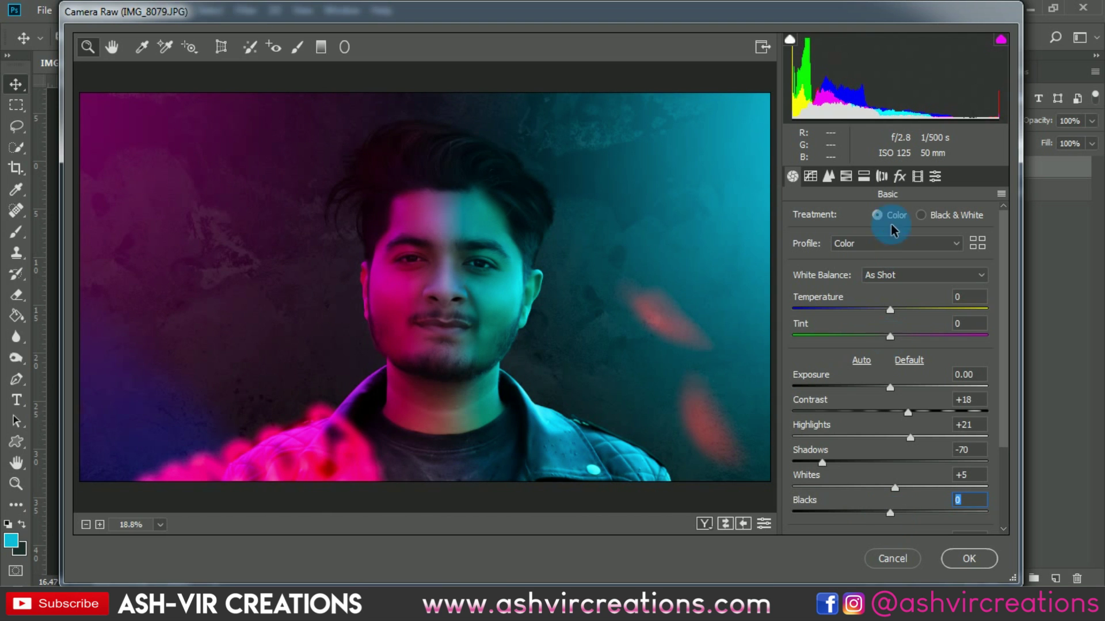
- Split-tone the shadows with hue 209 and saturation 29
{"action": "left_click", "coordinate": [844, 178]}
{"action": "left_click", "coordinate": [861, 177]}
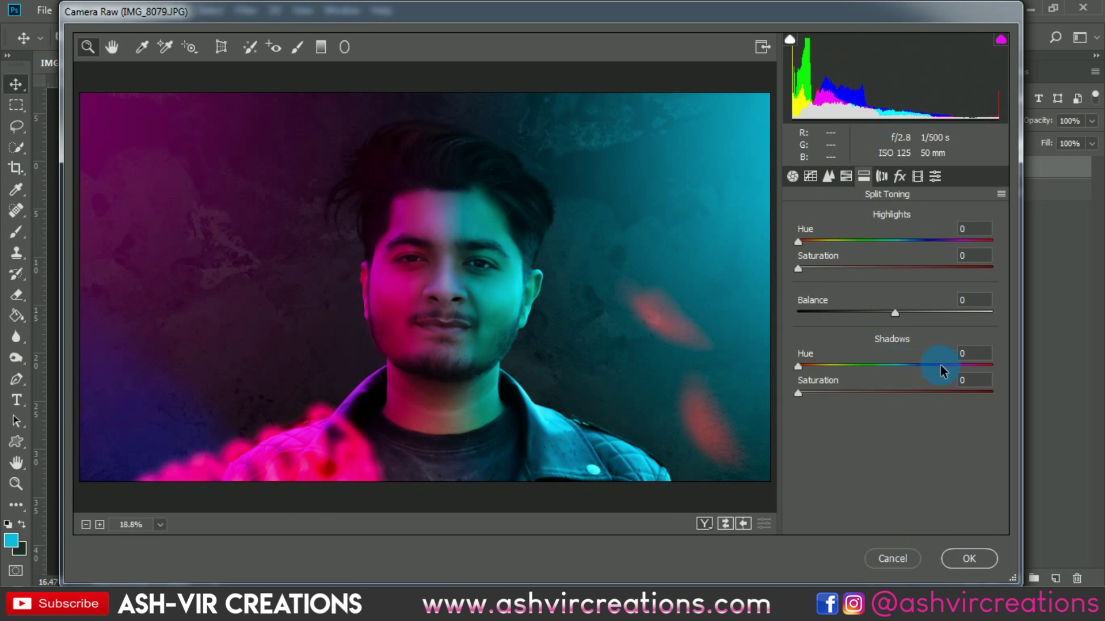
{"action": "left_click", "coordinate": [961, 353]}
{"action": "type", "text": "20"}
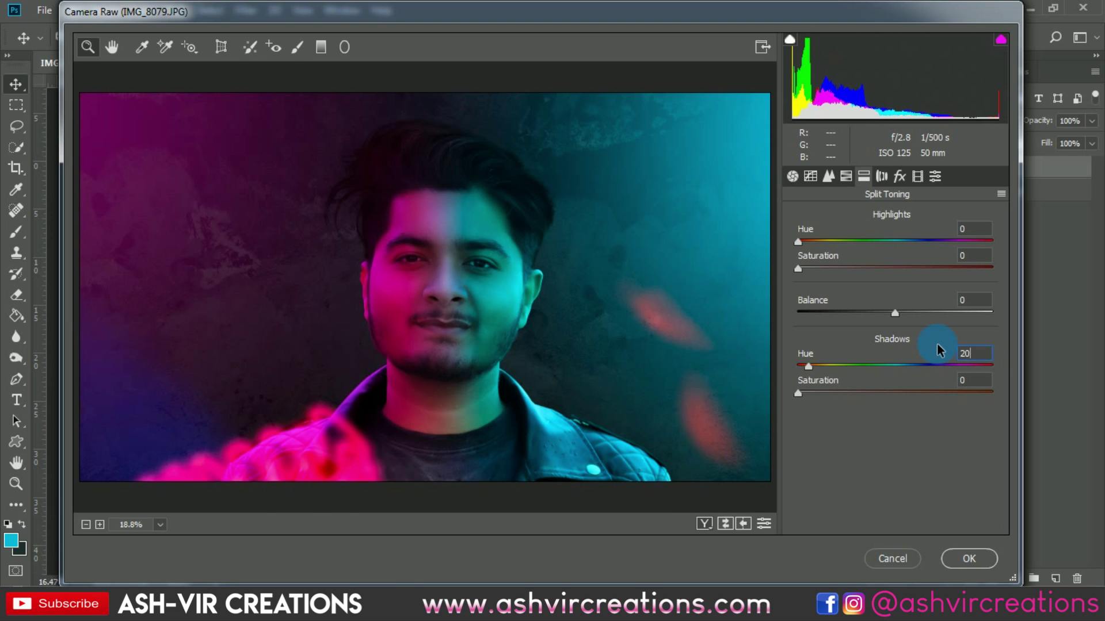
{"action": "type", "text": "9"}
{"action": "left_click_drag", "start_coordinate": [885, 391], "coordinate": [869, 427]}
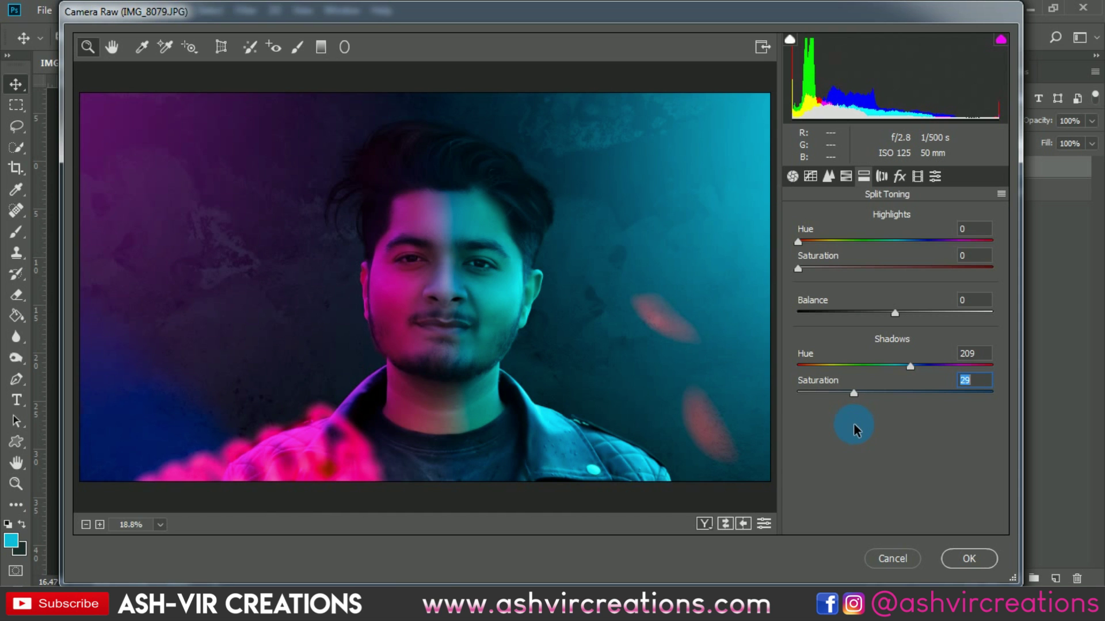
- Split-tone the highlights with hue 143 and saturation 3
{"action": "left_click_drag", "start_coordinate": [969, 233], "coordinate": [901, 271]}
{"action": "left_click", "coordinate": [838, 268]}
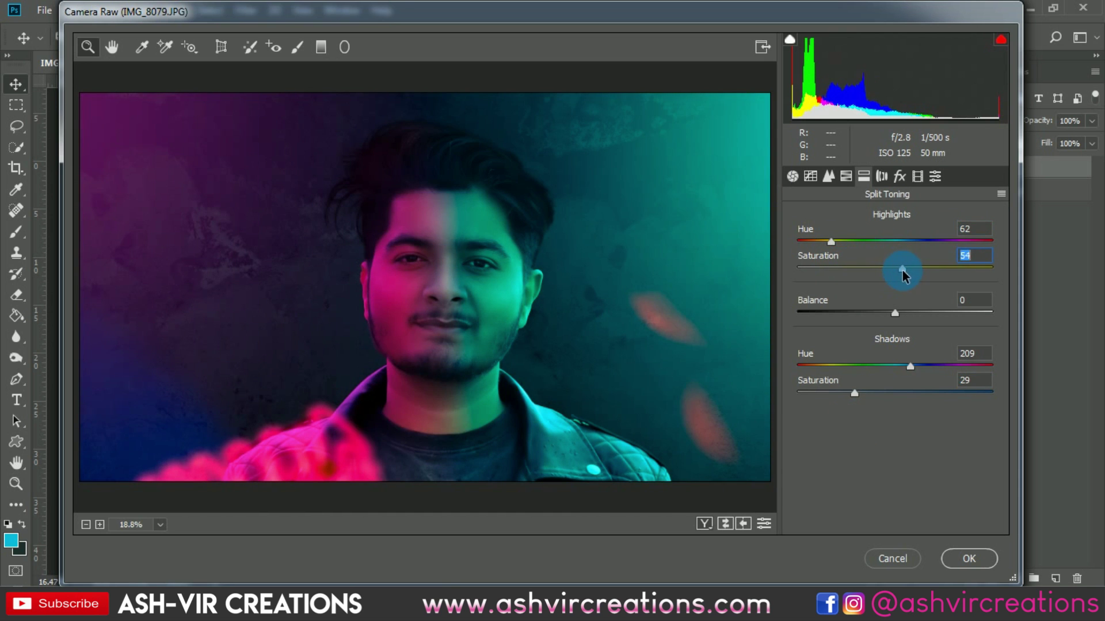
{"action": "left_click_drag", "start_coordinate": [844, 247], "coordinate": [804, 283]}
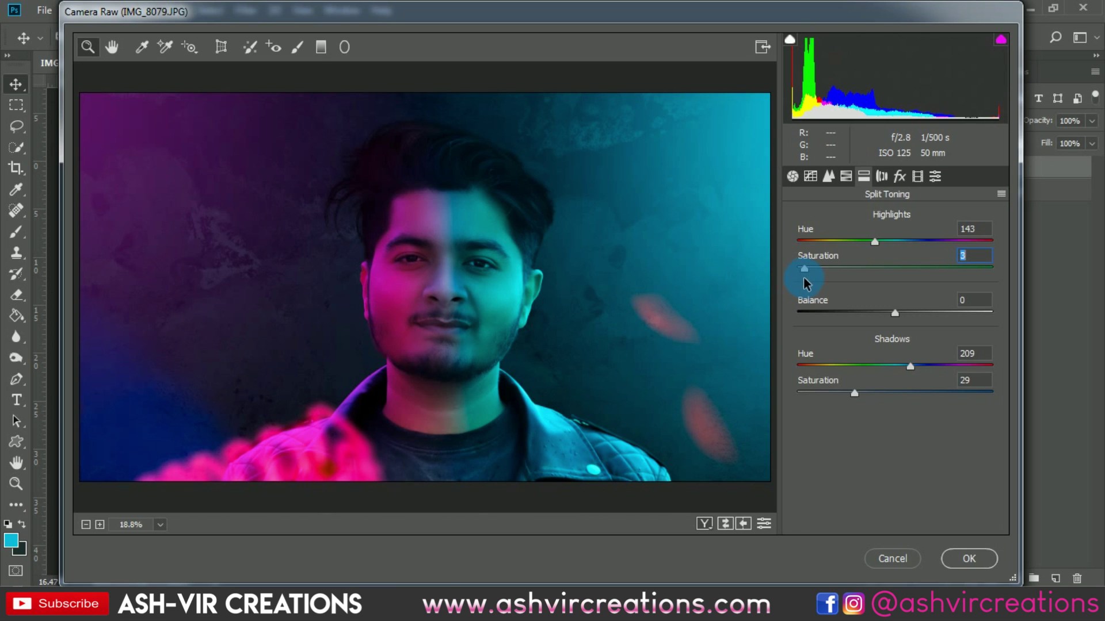
- Set Clarity to +13, Dehaze to +5, Vibrance to +15 and Saturation to -1 in the basic adjustments
{"action": "left_click", "coordinate": [793, 176]}
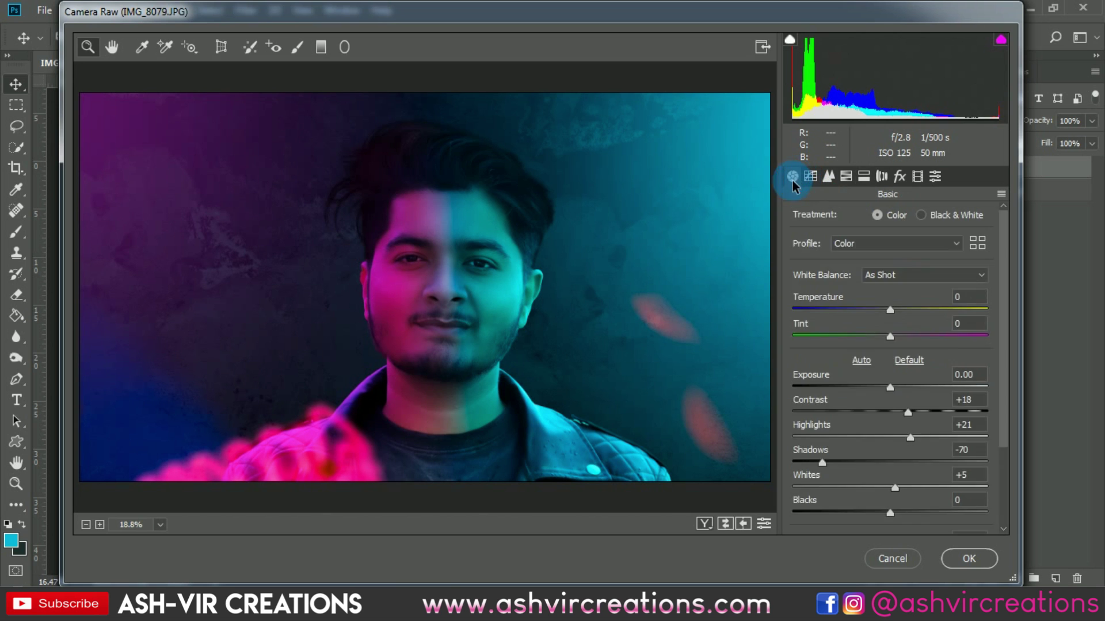
{"action": "scroll", "coordinate": [938, 437], "scroll_direction": "down", "scroll_amount": 4}
{"action": "left_click", "coordinate": [914, 442]}
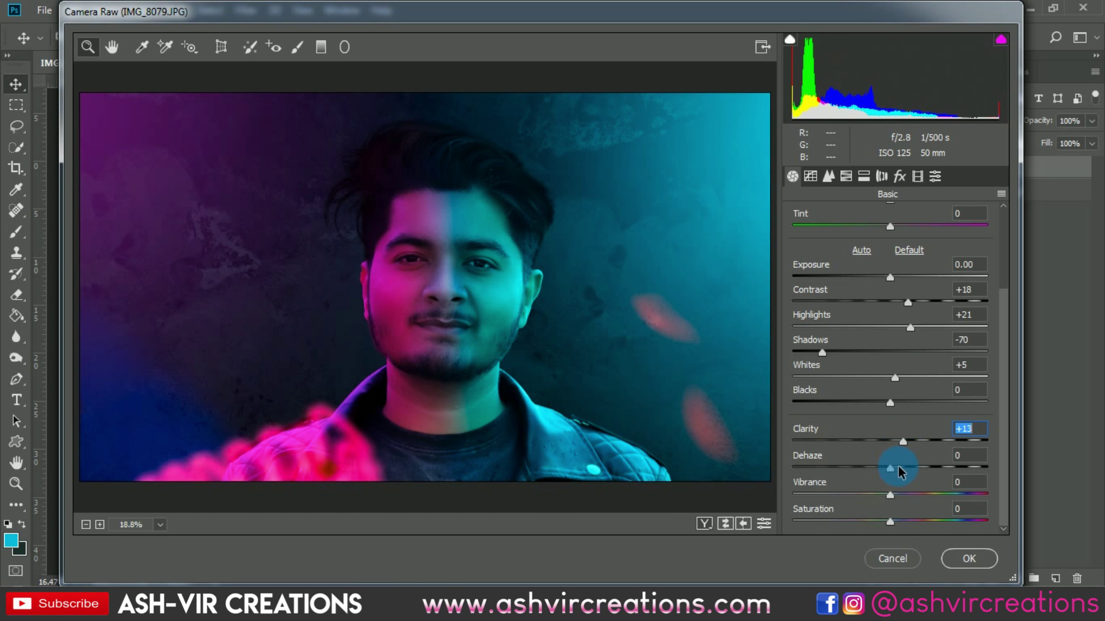
{"action": "left_click", "coordinate": [898, 469]}
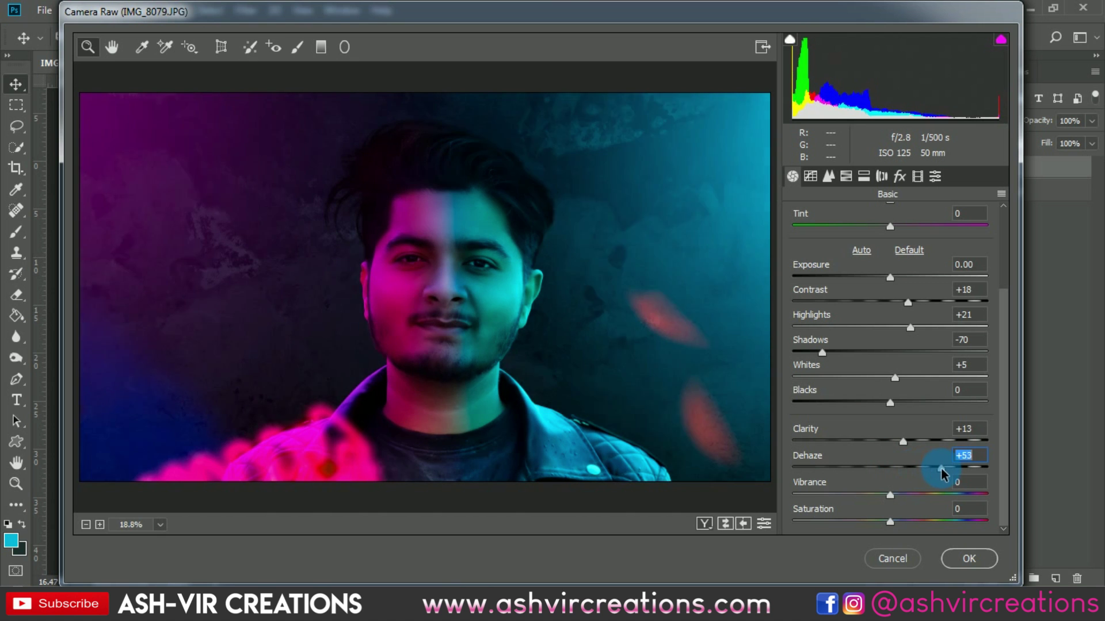
{"action": "left_click", "coordinate": [896, 469]}
{"action": "mouse_move", "coordinate": [896, 469]}
{"action": "left_mouse_down"}
{"action": "mouse_move", "coordinate": [907, 467]}
{"action": "mouse_move", "coordinate": [854, 470]}
{"action": "mouse_move", "coordinate": [904, 473]}
{"action": "left_mouse_up"}
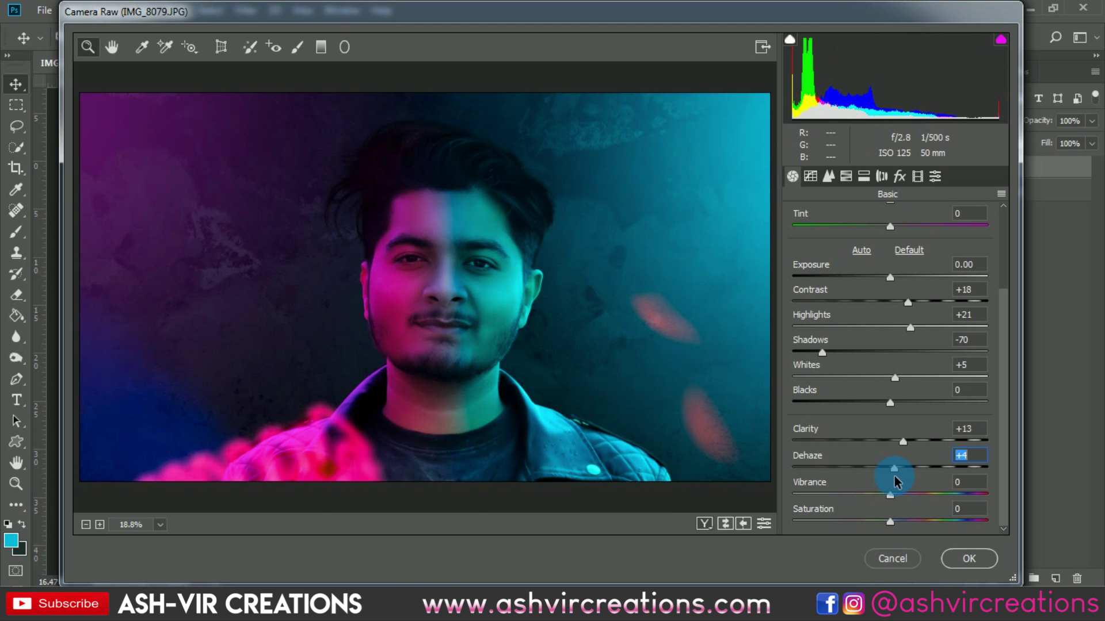
{"action": "left_click_drag", "start_coordinate": [902, 498], "coordinate": [886, 525]}
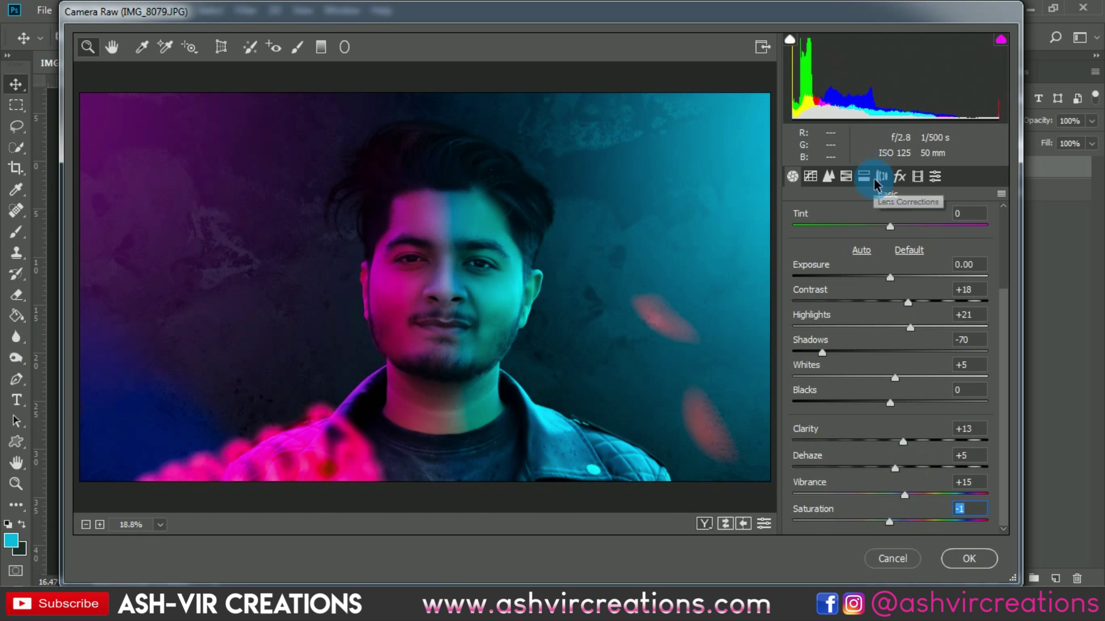
- Set the sharpening amount to 29 and check the face and the whole portrait at different magnifications
{"action": "left_click", "coordinate": [833, 179]}
{"action": "left_click_drag", "start_coordinate": [821, 243], "coordinate": [830, 244]}
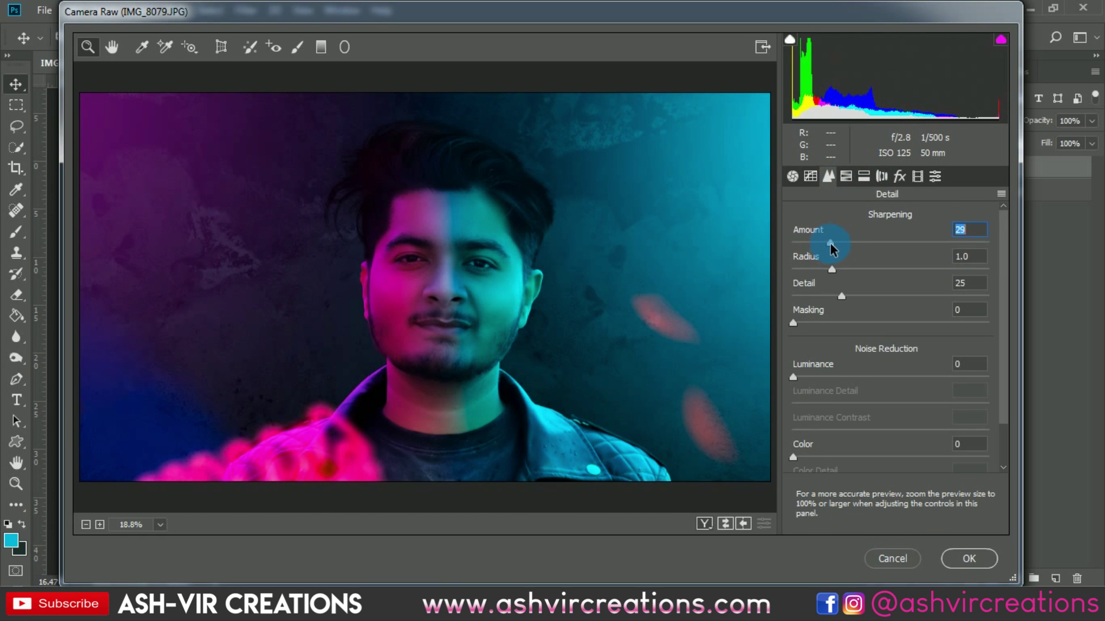
{"action": "left_click", "coordinate": [483, 297]}
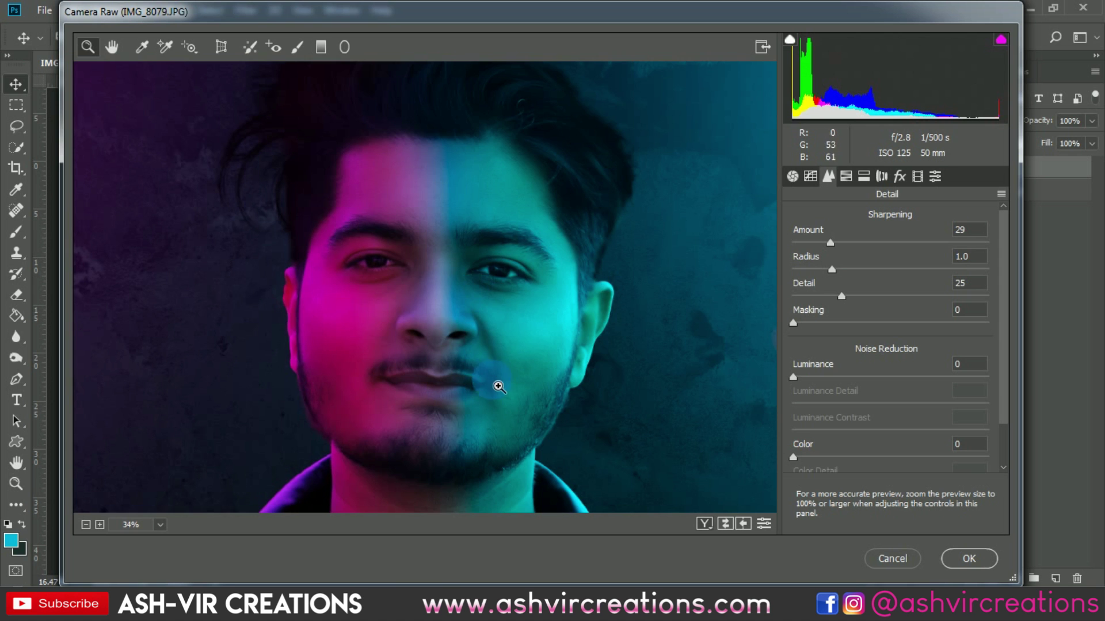
{"action": "scroll", "coordinate": [473, 365], "scroll_direction": "down", "scroll_amount": 4}
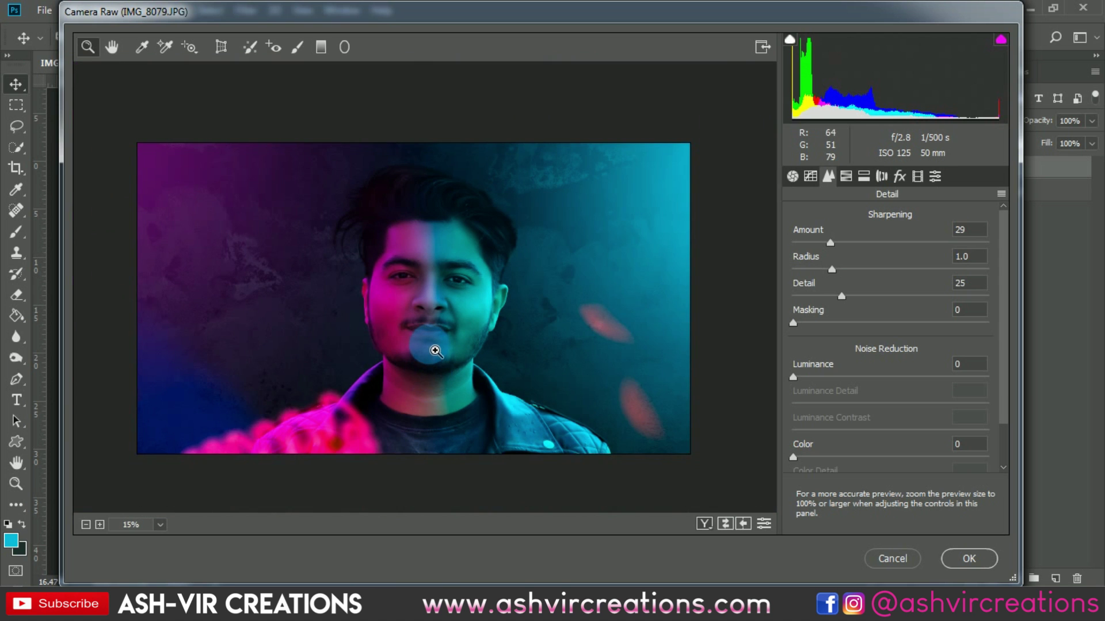
{"action": "scroll", "coordinate": [423, 335], "scroll_direction": "down", "scroll_amount": 2}
{"action": "scroll", "coordinate": [429, 347], "scroll_direction": "up", "scroll_amount": 2}
{"action": "scroll", "coordinate": [407, 273], "scroll_direction": "up", "scroll_amount": 1}
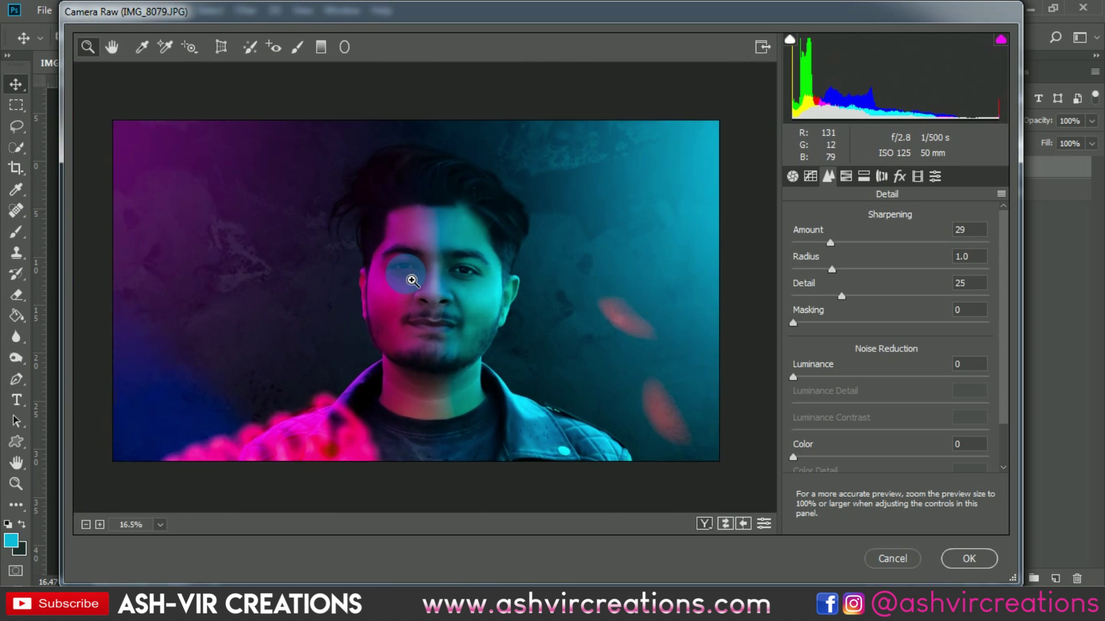
{"action": "scroll", "coordinate": [403, 273], "scroll_direction": "down", "scroll_amount": 1}
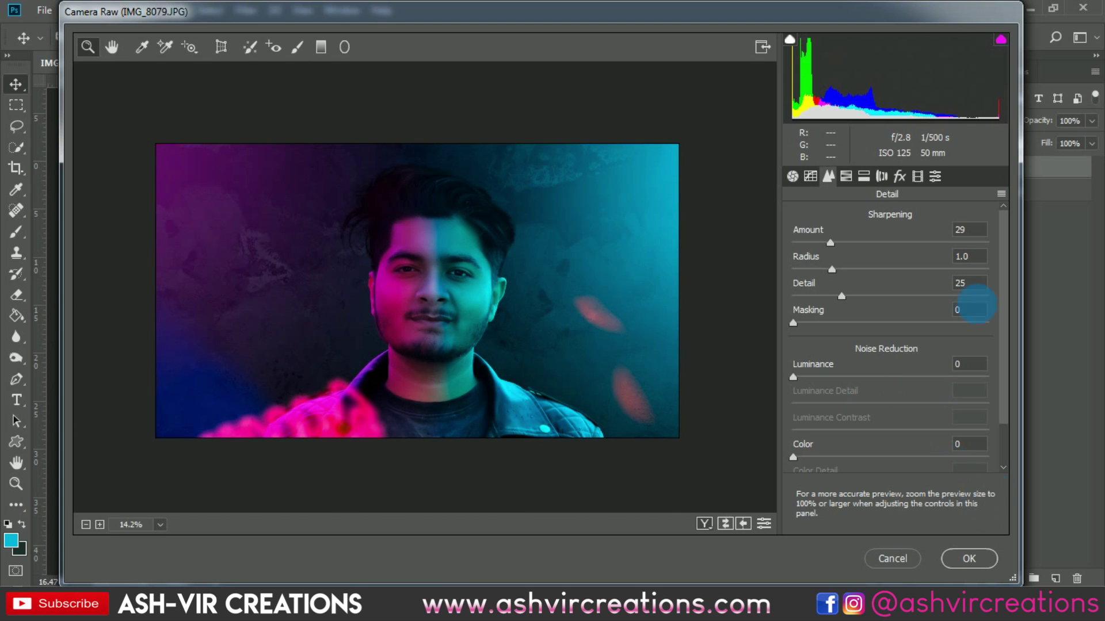
- Preview several of the Camera Raw user presets on the portrait
{"action": "left_click", "coordinate": [940, 176]}
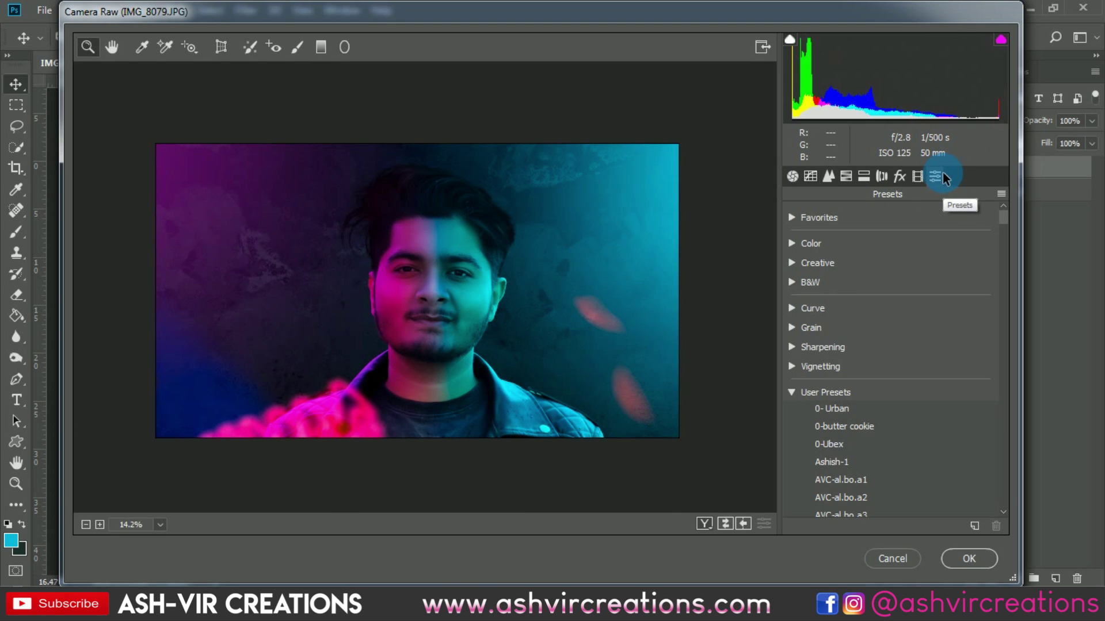
{"action": "left_click", "coordinate": [872, 427]}
{"action": "left_click", "coordinate": [873, 410]}
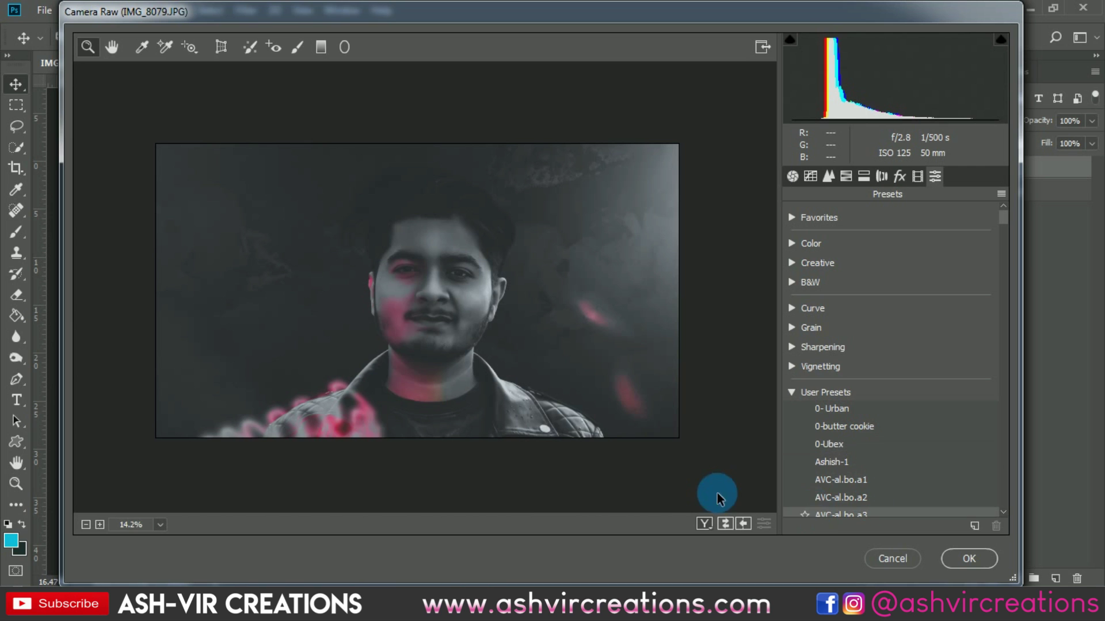
- Add anchor points near inputs 192 and 63 on the RGB point curve and raise the black point to an output of about 27
{"action": "left_click", "coordinate": [829, 178]}
{"action": "left_click", "coordinate": [810, 176]}
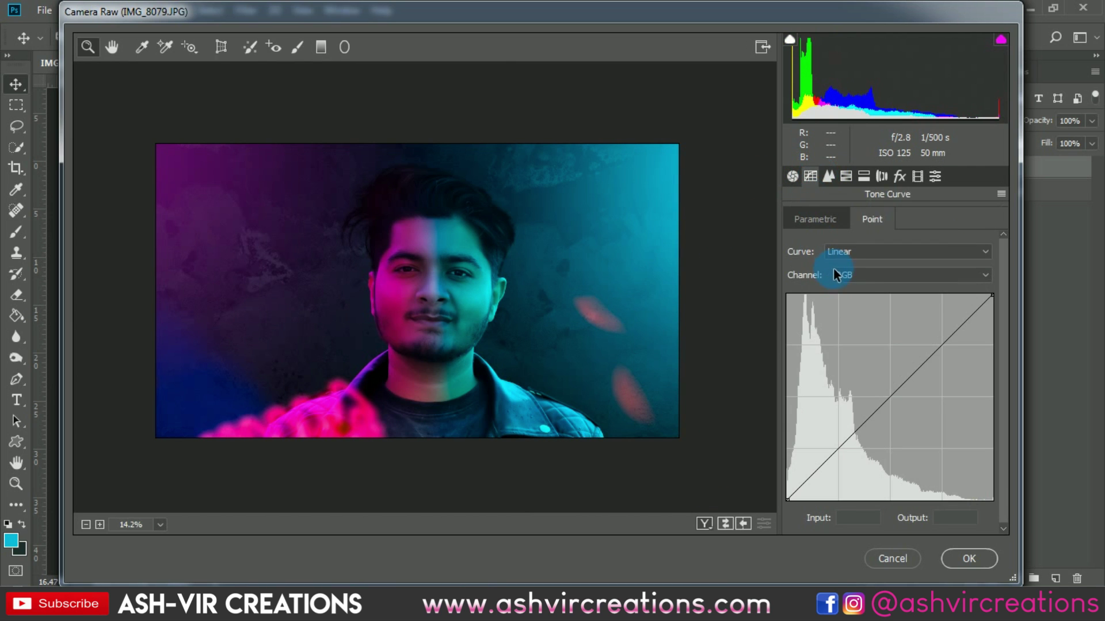
{"action": "left_click", "coordinate": [943, 357]}
{"action": "left_click", "coordinate": [942, 344]}
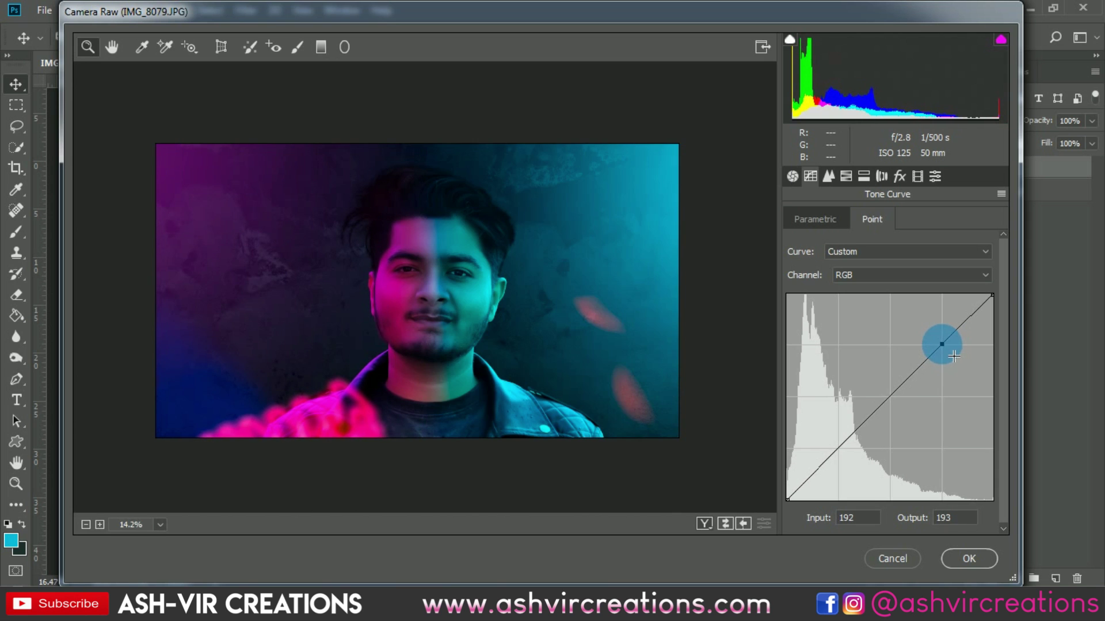
{"action": "left_click", "coordinate": [898, 387]}
{"action": "left_click", "coordinate": [838, 449]}
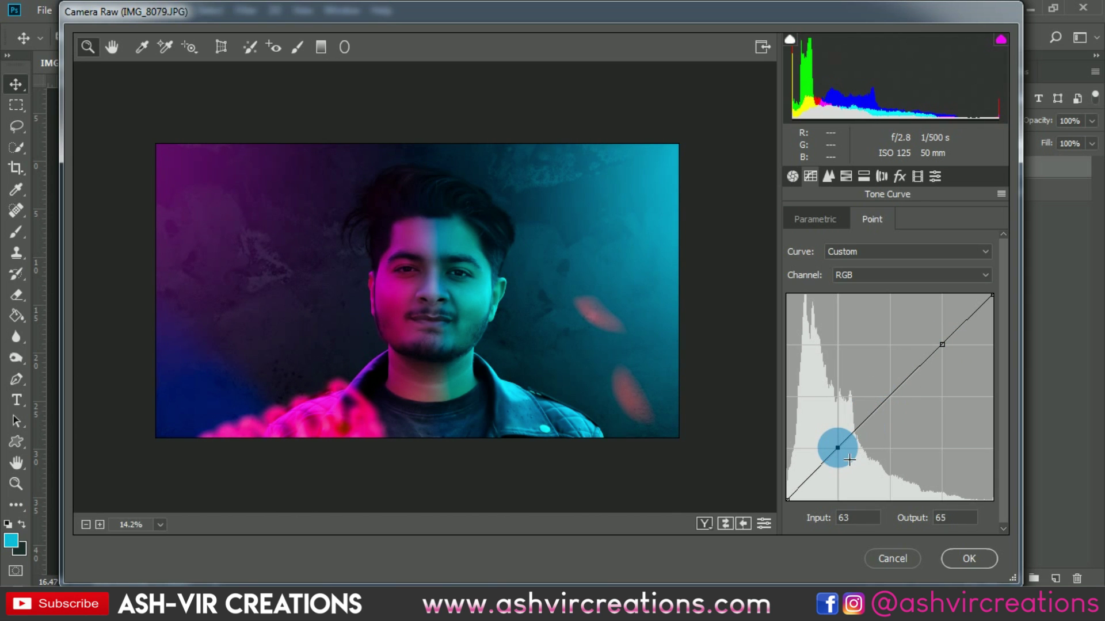
{"action": "left_click_drag", "start_coordinate": [787, 498], "coordinate": [787, 487]}
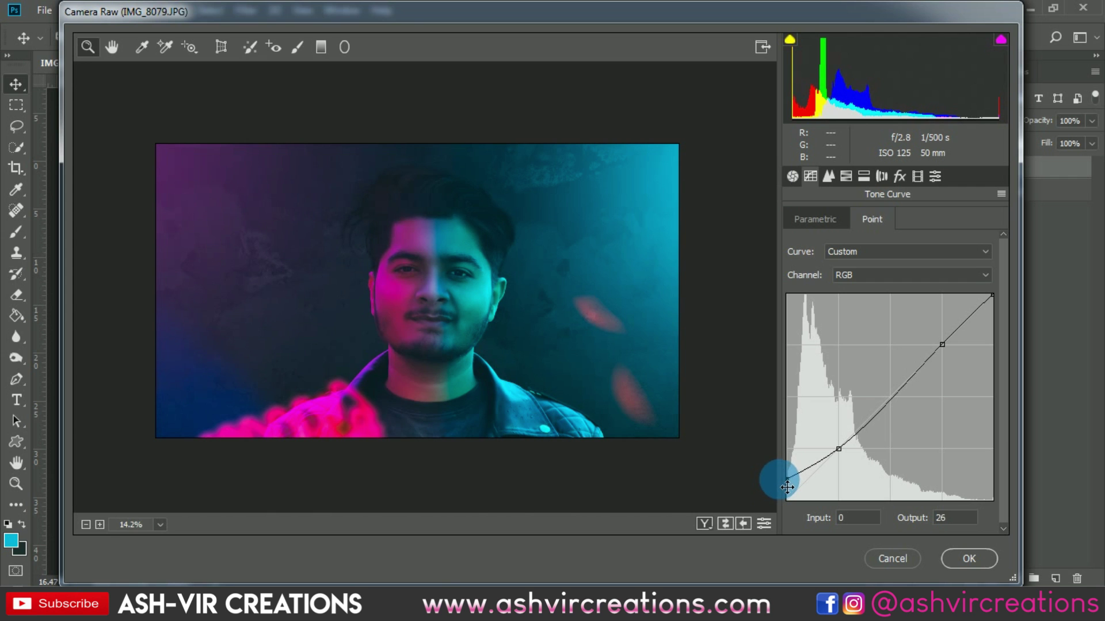
- Lower the RGB curve's black point to output 21 and apply the Camera Raw adjustments to the merged layer
{"action": "scroll", "coordinate": [496, 328], "scroll_direction": "up", "scroll_amount": 3}
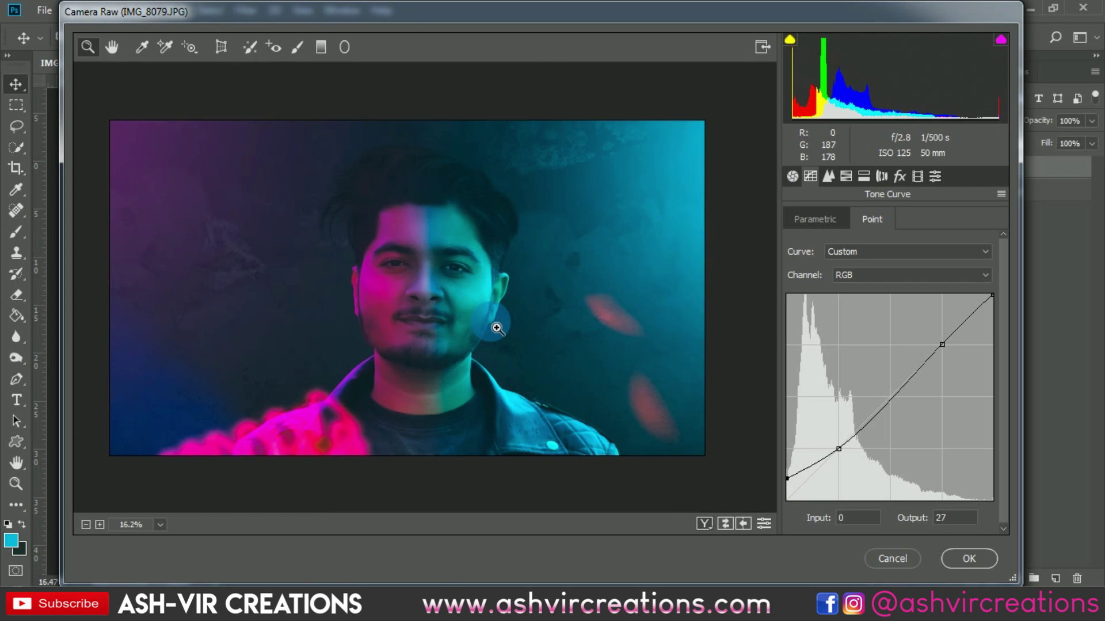
{"action": "scroll", "coordinate": [493, 331], "scroll_direction": "down", "scroll_amount": 2}
{"action": "left_click_drag", "start_coordinate": [471, 327], "coordinate": [489, 332]}
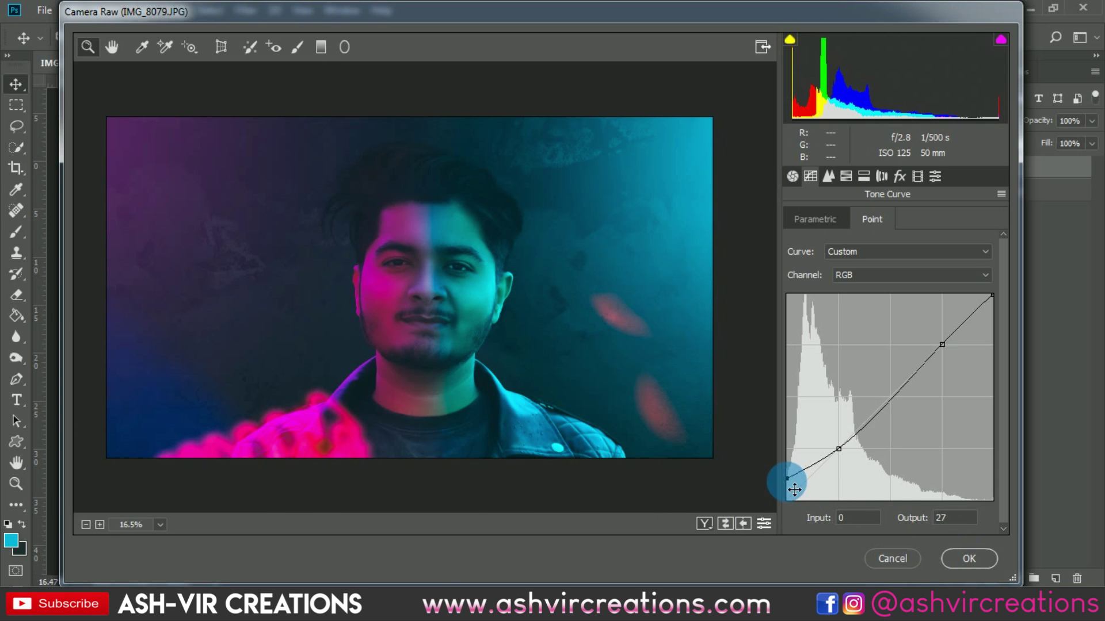
{"action": "left_click_drag", "start_coordinate": [783, 487], "coordinate": [794, 493]}
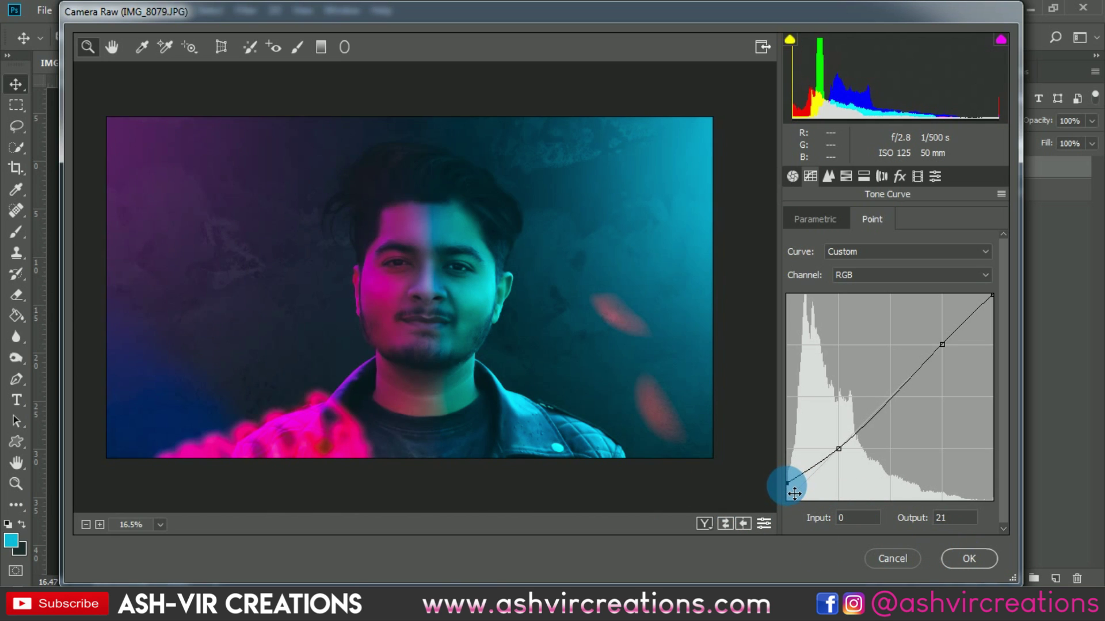
{"action": "left_click", "coordinate": [981, 558]}
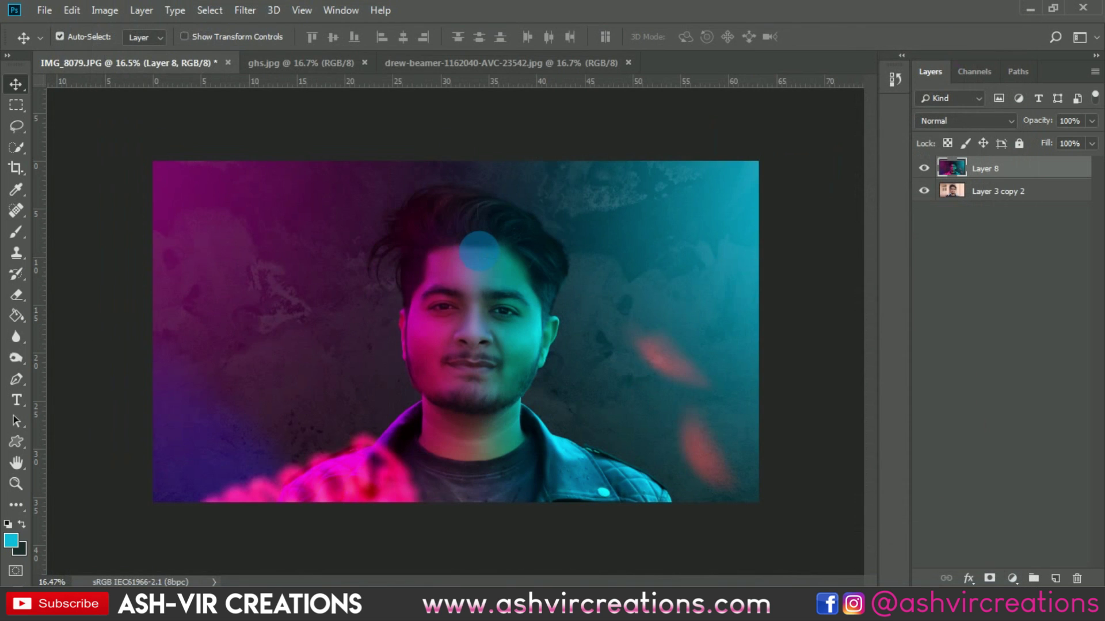
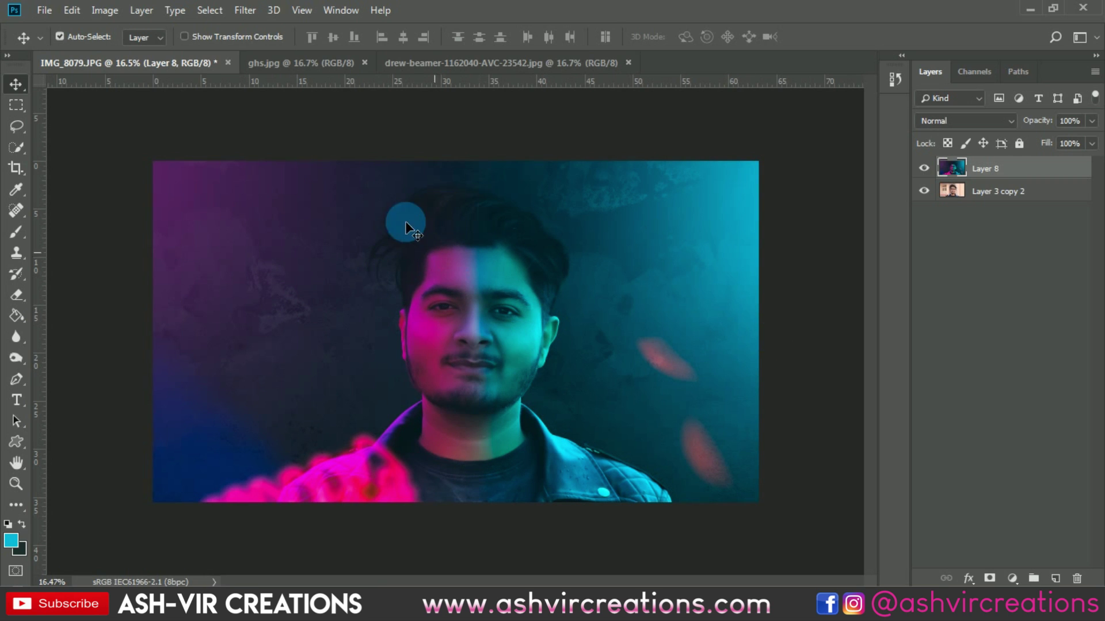
- Open the smoke image on a black background and place it as a new layer over the upper-left part of the portrait
{"action": "left_click", "coordinate": [52, 13]}
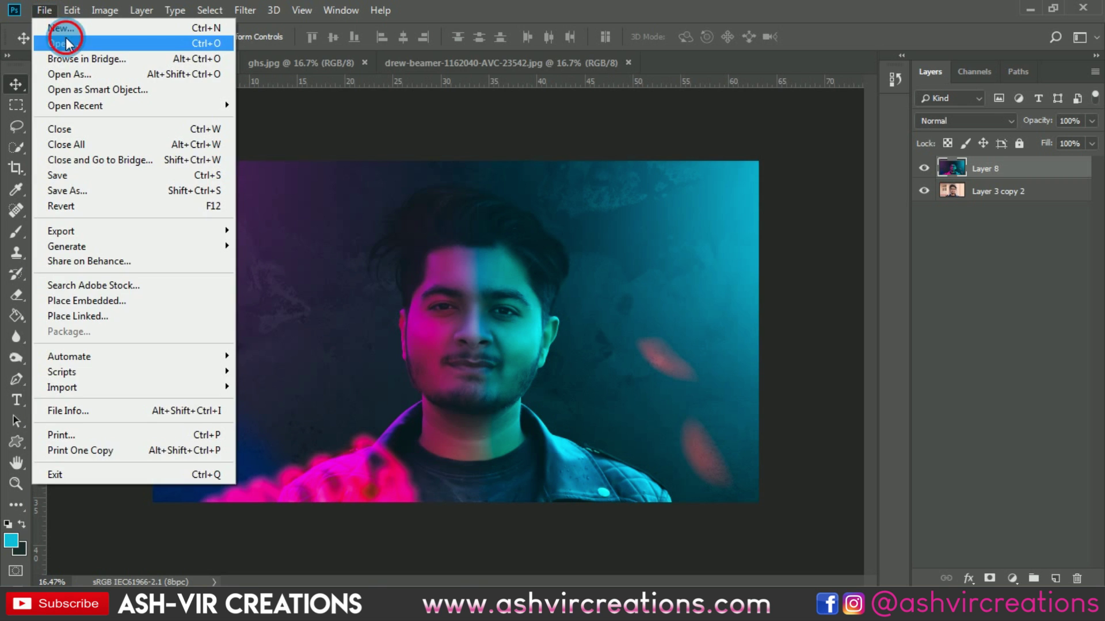
{"action": "left_click", "coordinate": [65, 38]}
{"action": "double_click", "coordinate": [188, 126]}
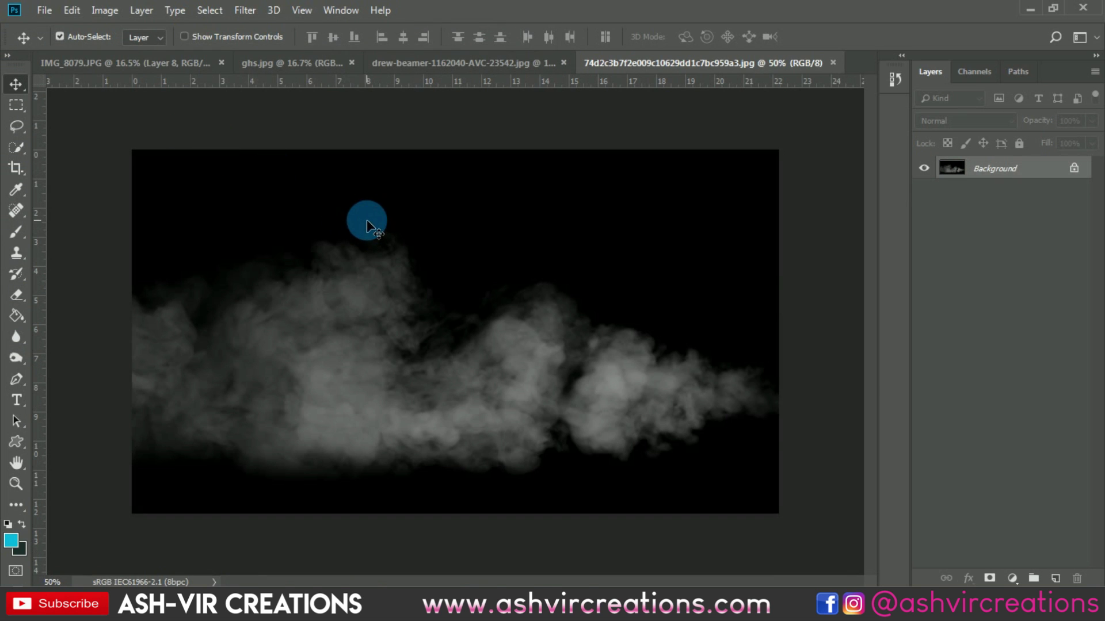
{"action": "left_click_drag", "start_coordinate": [367, 221], "coordinate": [337, 185]}
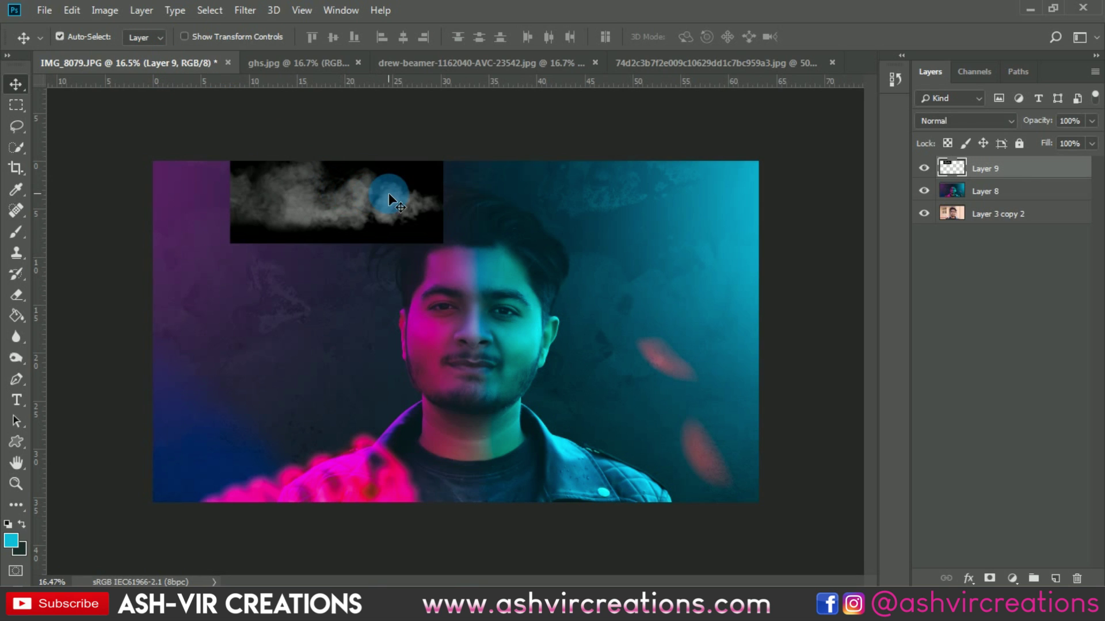
- Set the smoke layer's blend mode to Screen and enlarge it to about 402% over the lower part of the portrait
{"action": "left_click", "coordinate": [939, 122]}
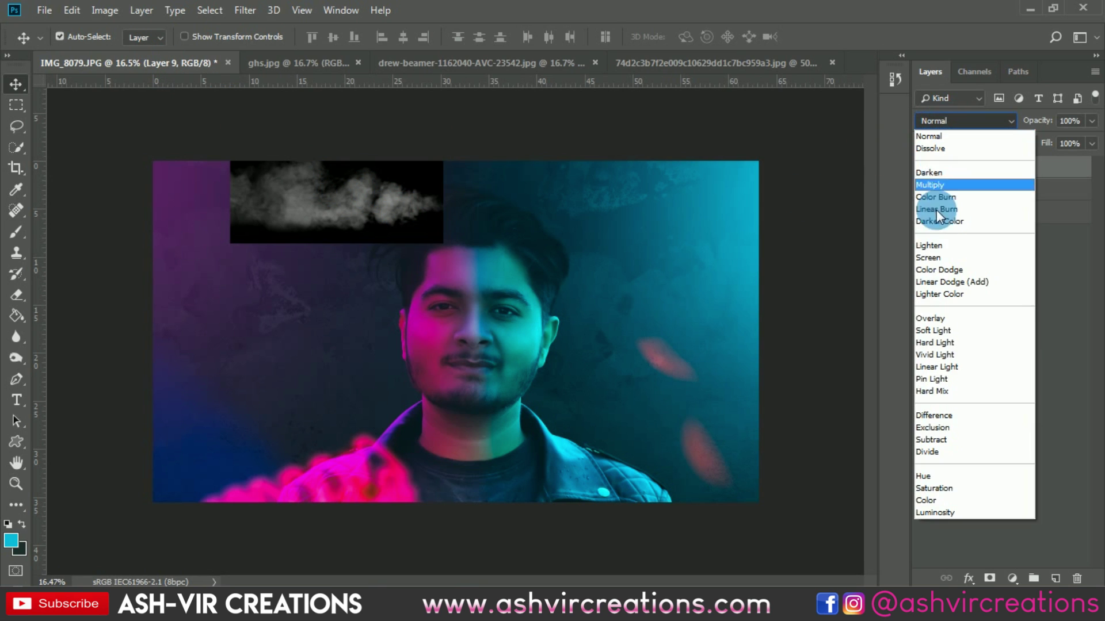
{"action": "left_click", "coordinate": [941, 257]}
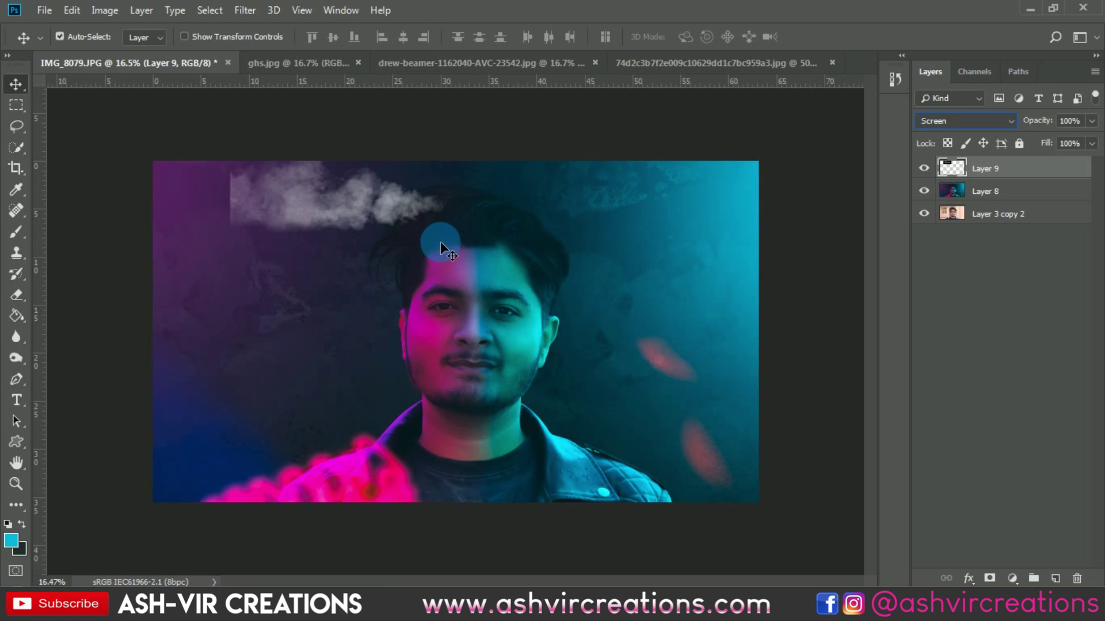
{"action": "key", "text": "ctrl+t"}
{"action": "left_click_drag", "start_coordinate": [443, 243], "coordinate": [741, 462]}
{"action": "left_click_drag", "start_coordinate": [553, 273], "coordinate": [416, 458]}
{"action": "scroll", "coordinate": [461, 447], "scroll_direction": "down", "scroll_amount": 4}
{"action": "left_click_drag", "start_coordinate": [297, 512], "coordinate": [779, 464]}
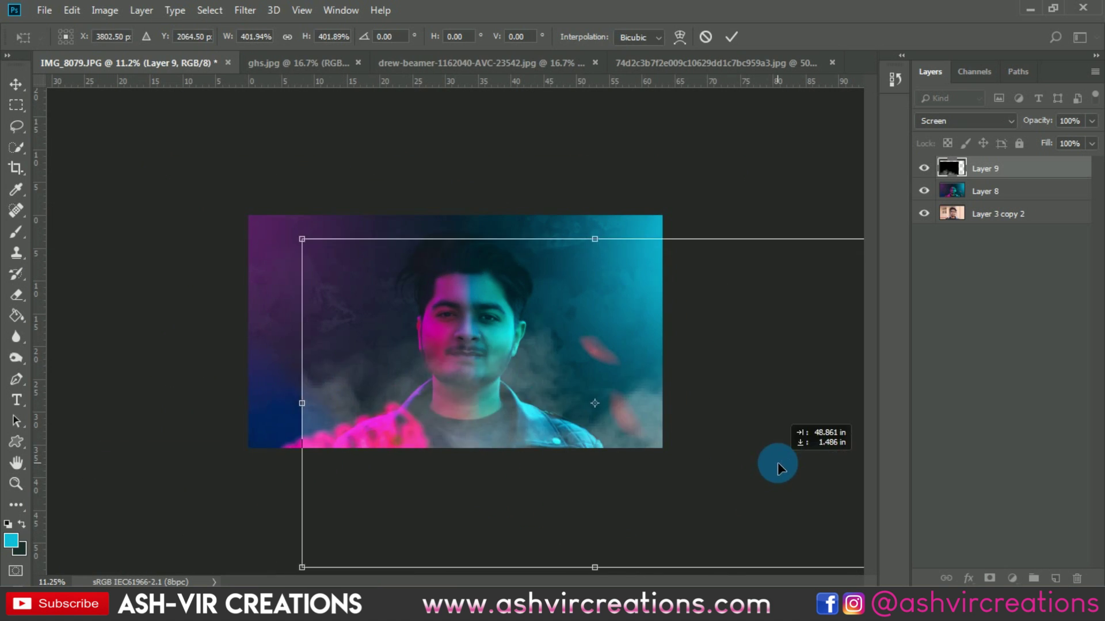
- Rotate the smoke layer to about -24.7° and place its smoke along the portrait's lower-left corner and chest
{"action": "left_click_drag", "start_coordinate": [654, 191], "coordinate": [468, 202]}
{"action": "left_click_drag", "start_coordinate": [701, 410], "coordinate": [547, 501]}
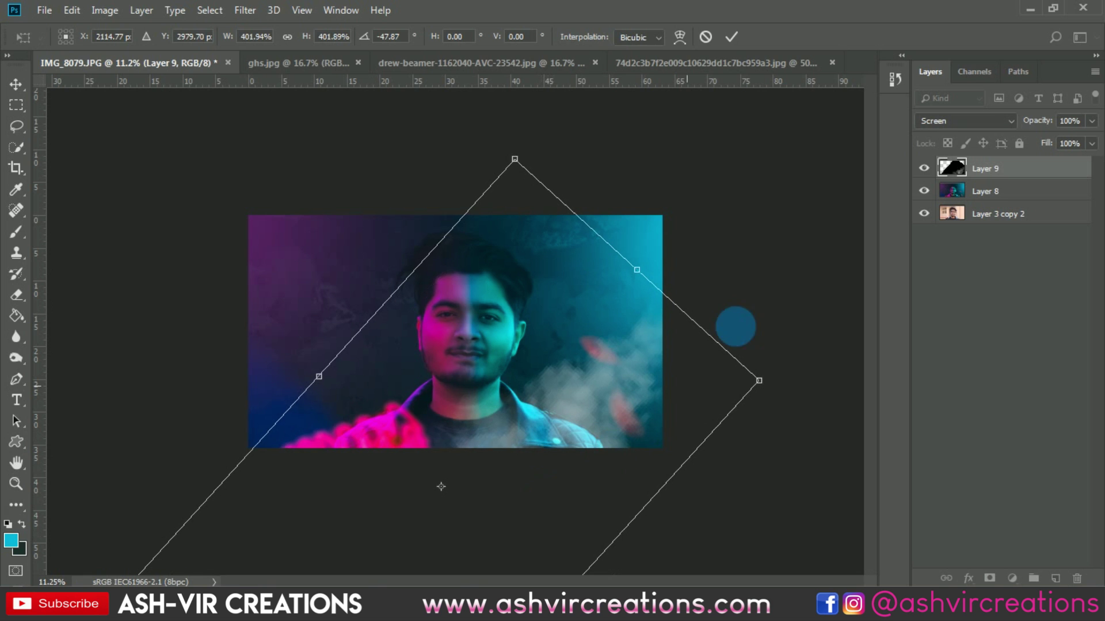
{"action": "left_click_drag", "start_coordinate": [735, 323], "coordinate": [794, 403]}
{"action": "mouse_move", "coordinate": [582, 492]}
{"action": "left_mouse_down"}
{"action": "mouse_move", "coordinate": [535, 485]}
{"action": "mouse_move", "coordinate": [555, 446]}
{"action": "mouse_move", "coordinate": [578, 511]}
{"action": "left_mouse_up"}
{"action": "scroll", "coordinate": [639, 462], "scroll_direction": "up", "scroll_amount": 4}
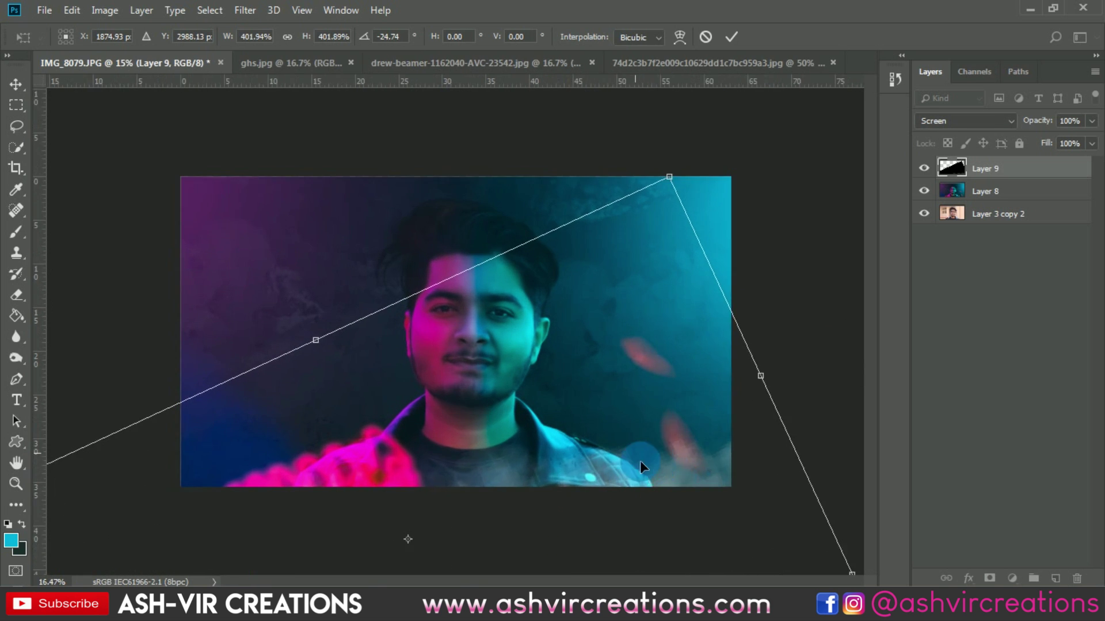
{"action": "left_click_drag", "start_coordinate": [651, 493], "coordinate": [352, 501]}
{"action": "key", "text": "Return"}
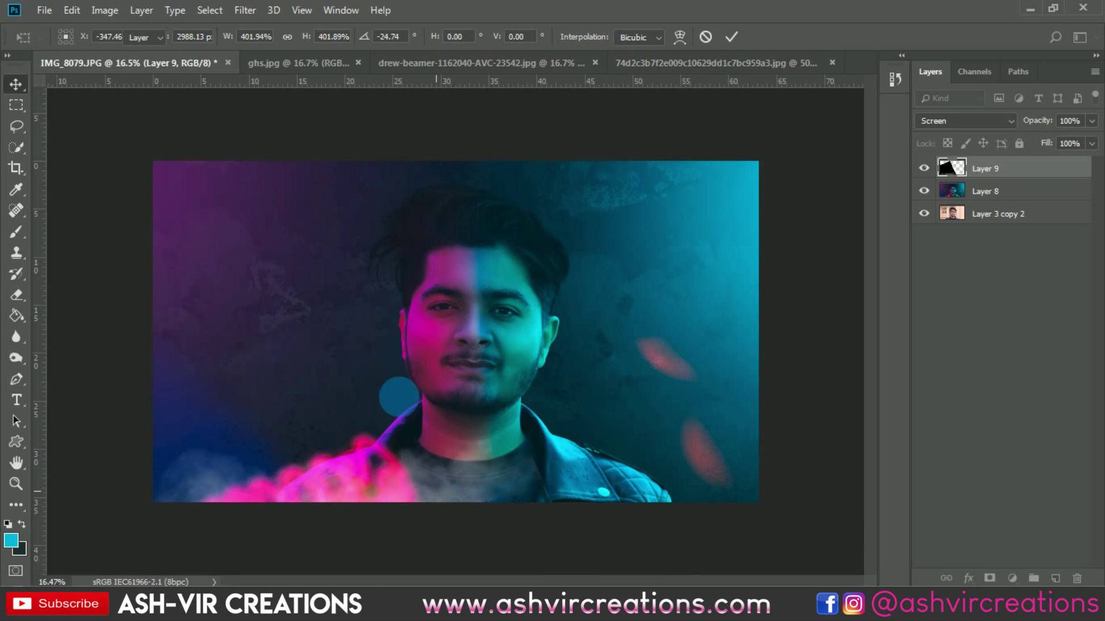
- Duplicate the smoke layer in the lower-left corner
{"action": "scroll", "coordinate": [402, 400], "scroll_direction": "down", "scroll_amount": 2}
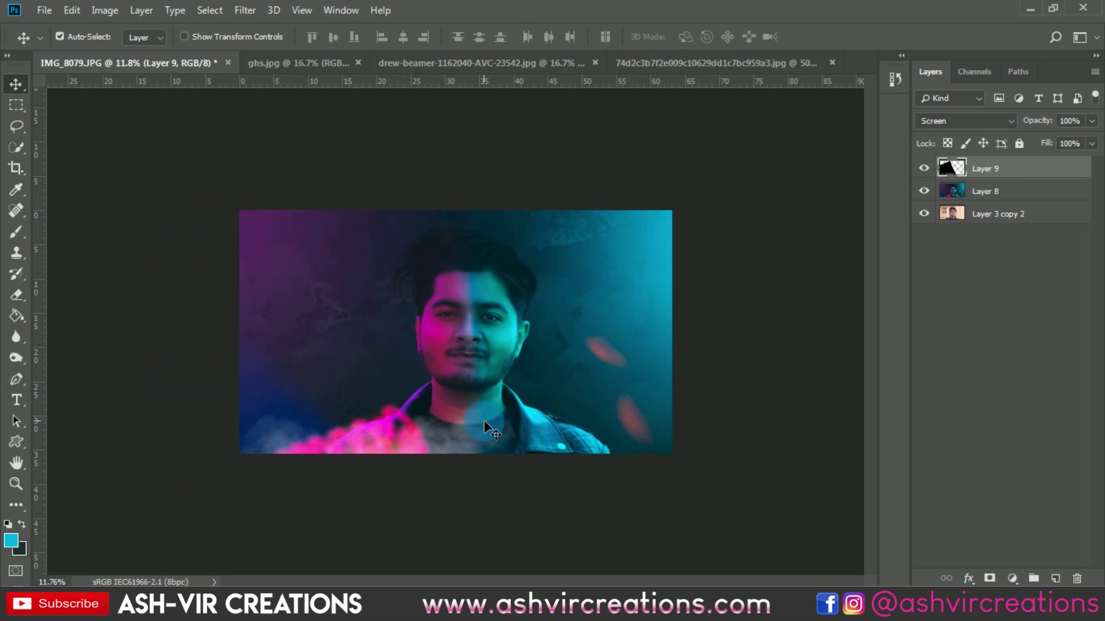
{"action": "scroll", "coordinate": [484, 420], "scroll_direction": "up", "scroll_amount": 1}
{"action": "key", "text": "e"}
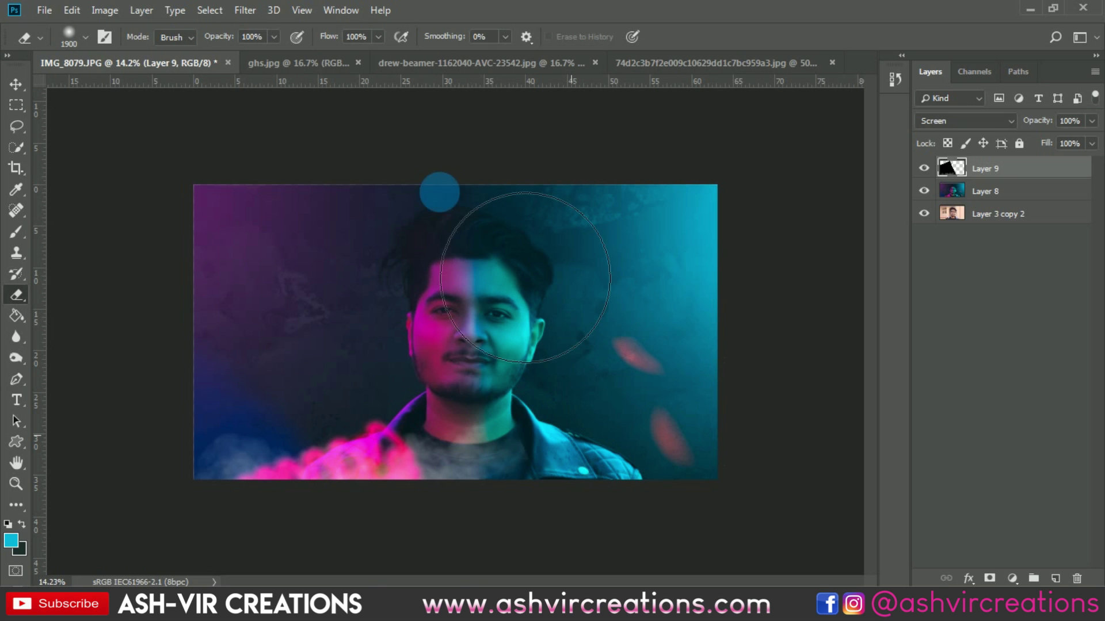
{"action": "key", "text": "v"}
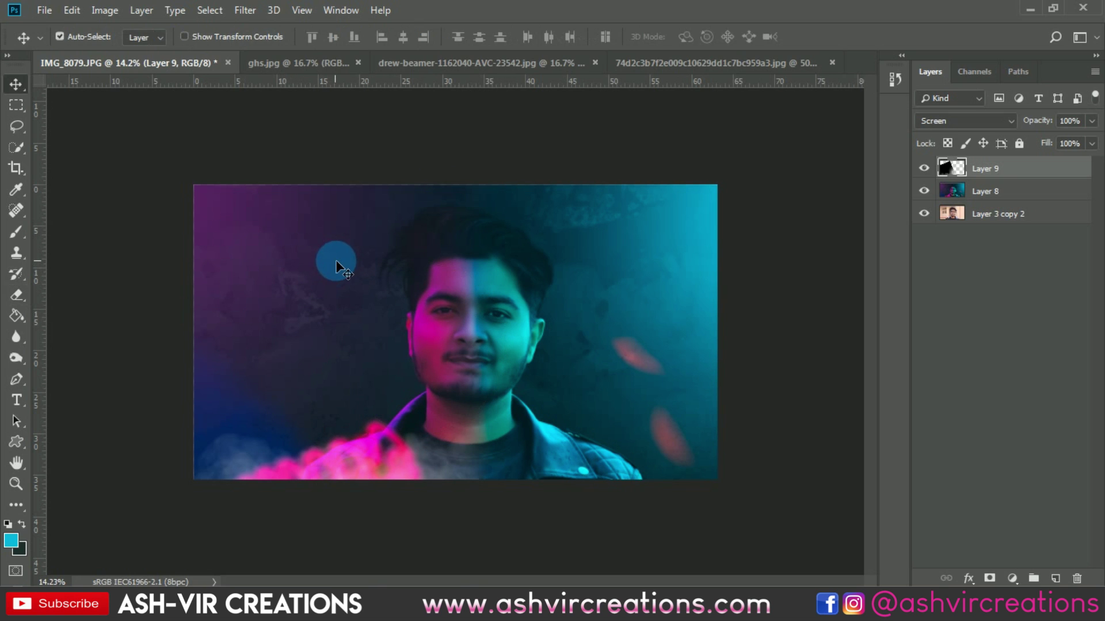
{"action": "left_click_drag", "start_coordinate": [340, 260], "coordinate": [343, 265]}
{"action": "key", "text": "ctrl+j"}
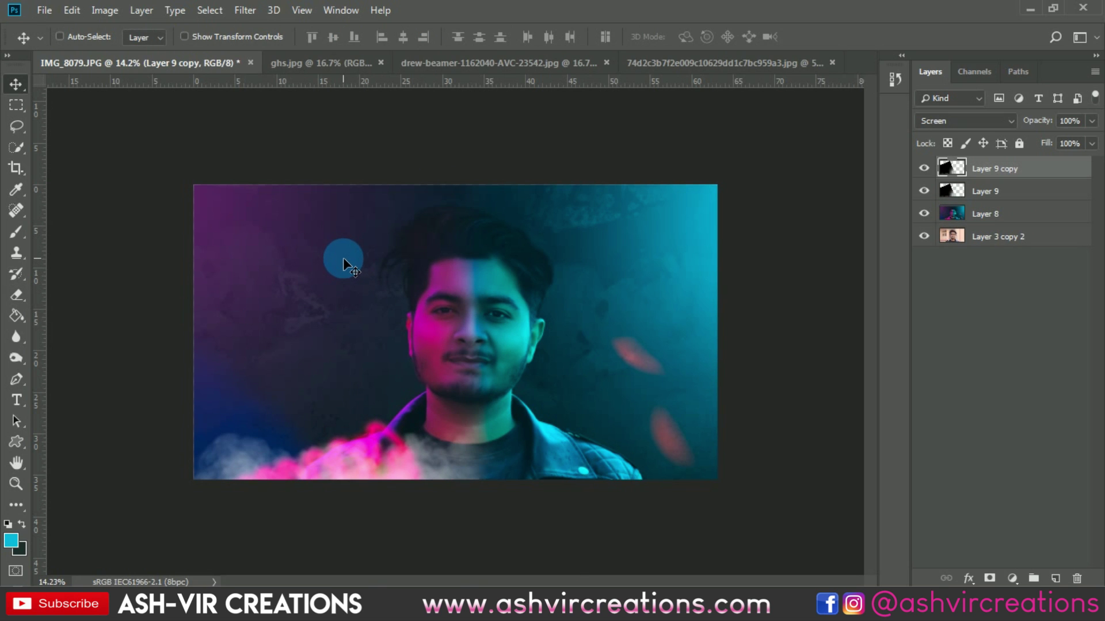
- Rotate the smoke copy to about -52° and move it over the upper-left background beside the head
{"action": "key", "text": "ctrl+t"}
{"action": "left_click_drag", "start_coordinate": [414, 242], "coordinate": [257, 443]}
{"action": "left_click_drag", "start_coordinate": [376, 213], "coordinate": [287, 37]}
{"action": "left_click_drag", "start_coordinate": [171, 326], "coordinate": [468, 246]}
{"action": "scroll", "coordinate": [321, 365], "scroll_direction": "down", "scroll_amount": 2}
{"action": "left_click_drag", "start_coordinate": [321, 365], "coordinate": [448, 151]}
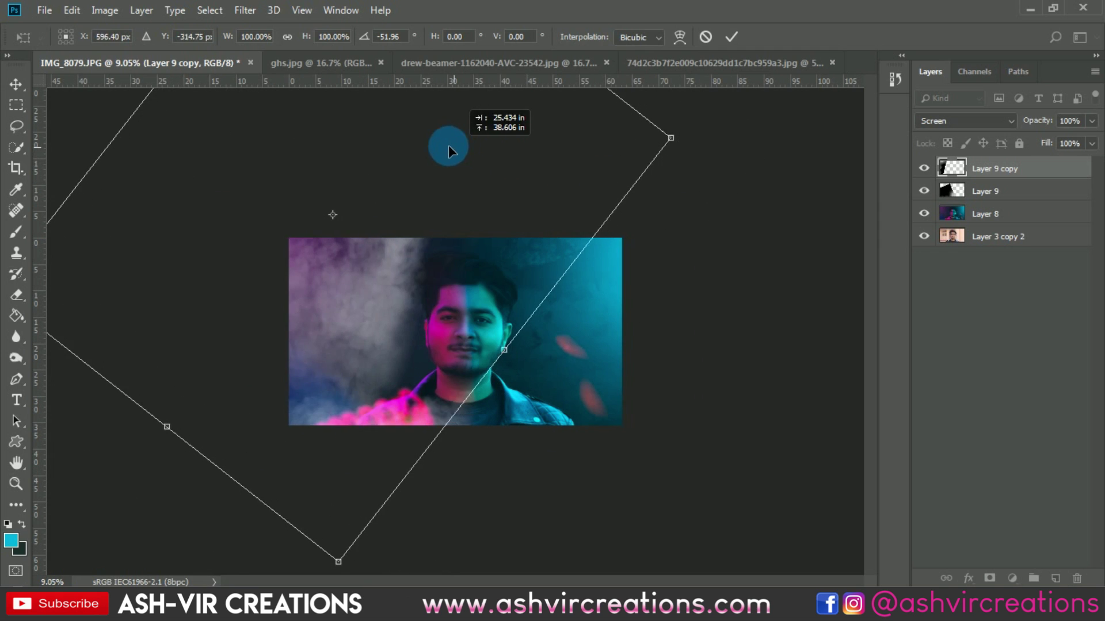
{"action": "left_click_drag", "start_coordinate": [439, 314], "coordinate": [523, 254]}
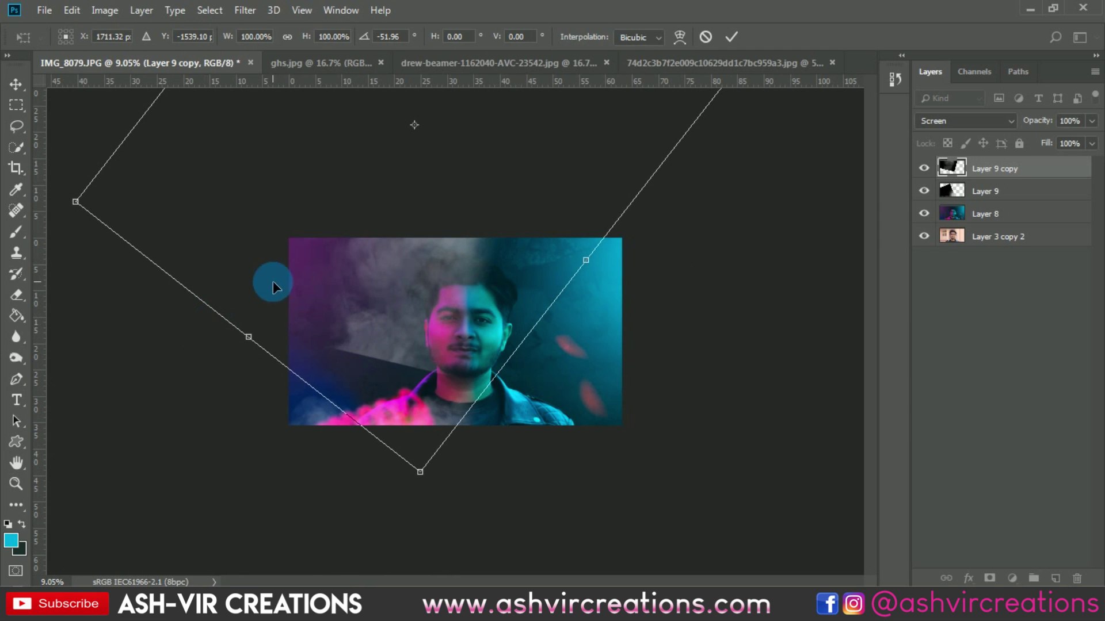
- Flip the smoke copy, rotate it again and position it along the portrait's left side
{"action": "right_click", "coordinate": [329, 334]}
{"action": "left_click", "coordinate": [371, 532]}
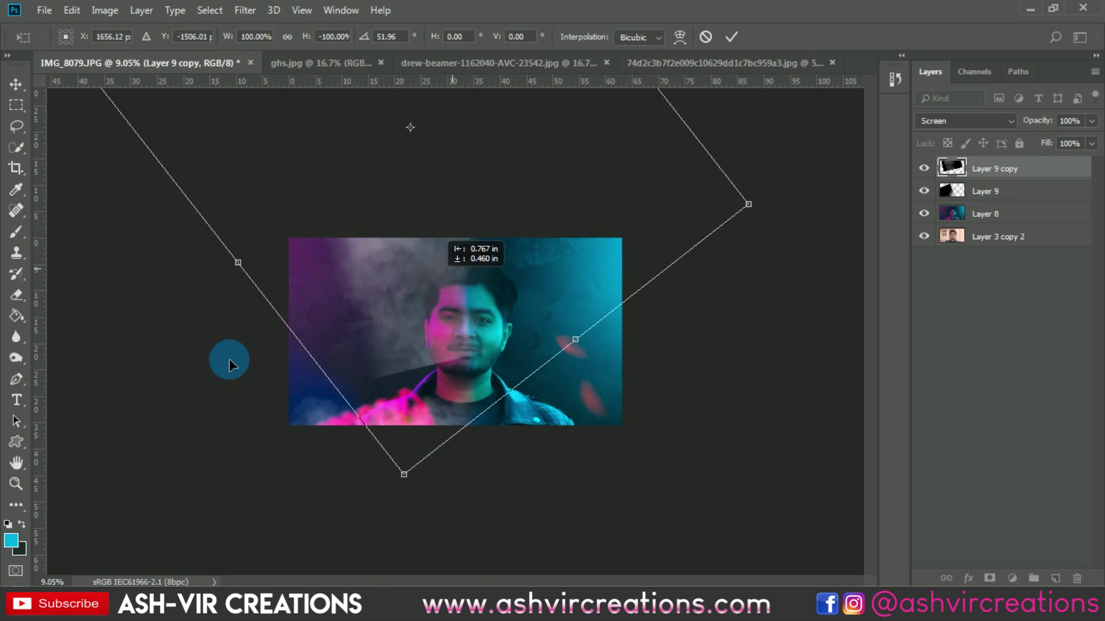
{"action": "left_click_drag", "start_coordinate": [229, 360], "coordinate": [224, 358]}
{"action": "left_click_drag", "start_coordinate": [627, 325], "coordinate": [613, 404]}
{"action": "left_click_drag", "start_coordinate": [344, 195], "coordinate": [459, 209]}
{"action": "key", "text": "Return"}
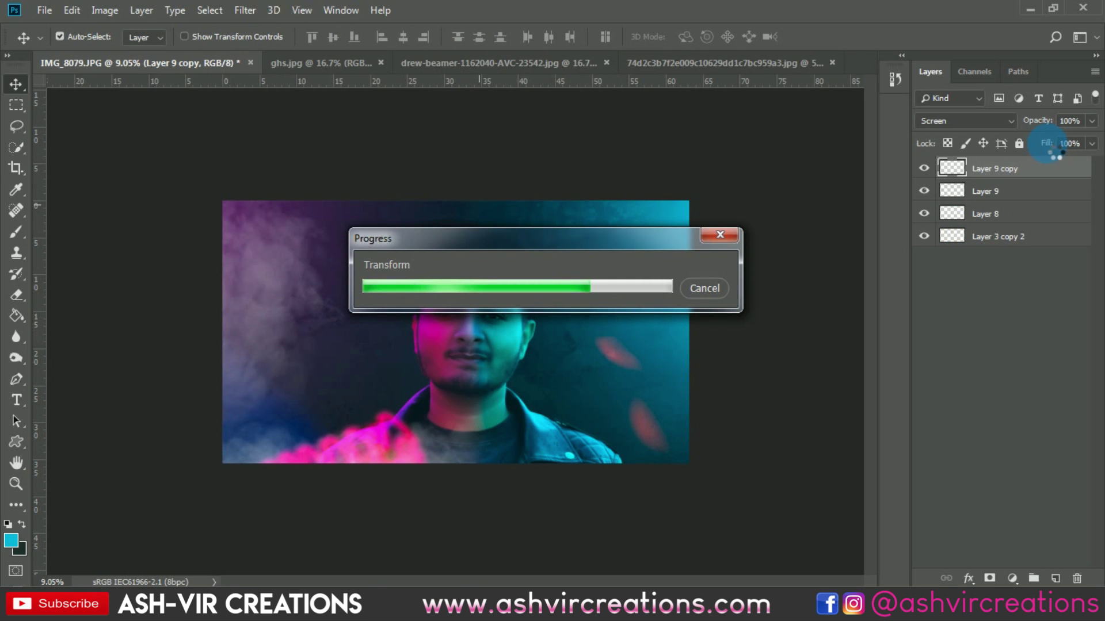
- Lower the smoke copy's opacity to 31% and compare the portrait with the copy hidden and shown
{"action": "left_click_drag", "start_coordinate": [1052, 126], "coordinate": [1006, 121]}
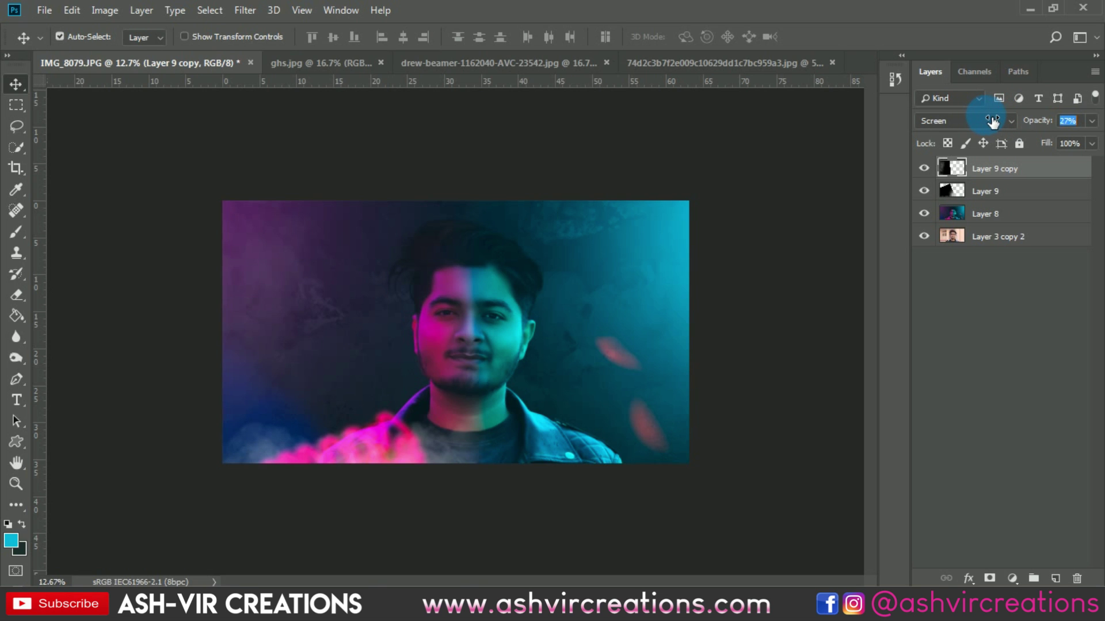
{"action": "scroll", "coordinate": [612, 199], "scroll_direction": "up", "scroll_amount": 3}
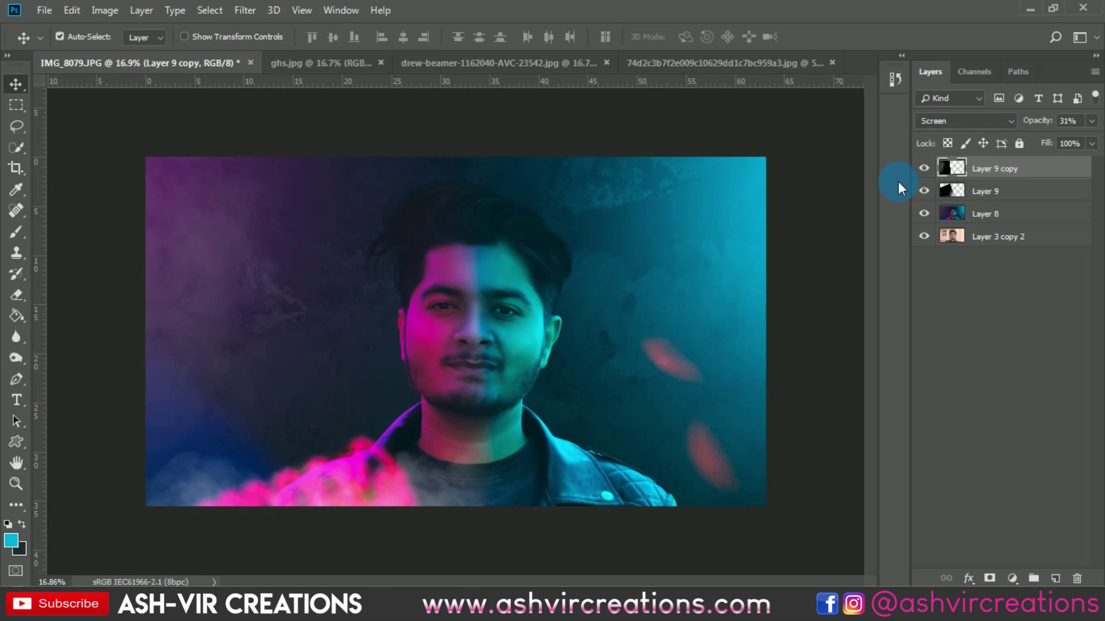
{"action": "left_click", "coordinate": [924, 174]}
{"action": "left_click", "coordinate": [924, 174]}
{"action": "left_click", "coordinate": [924, 173]}
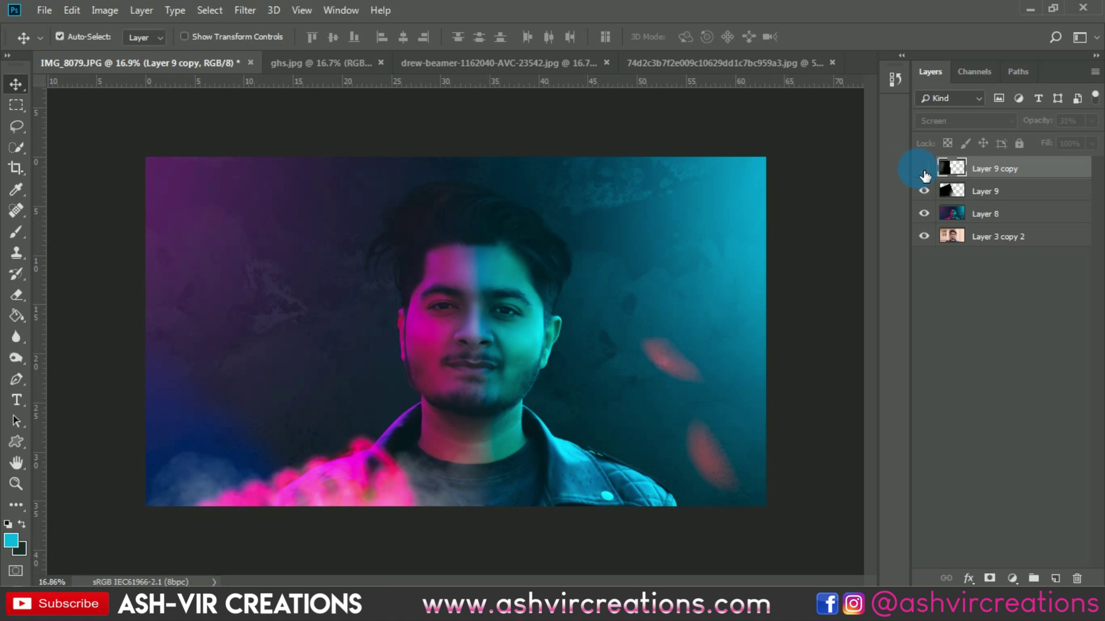
{"action": "left_click", "coordinate": [925, 174]}
{"action": "left_click", "coordinate": [925, 175]}
{"action": "left_click", "coordinate": [925, 177]}
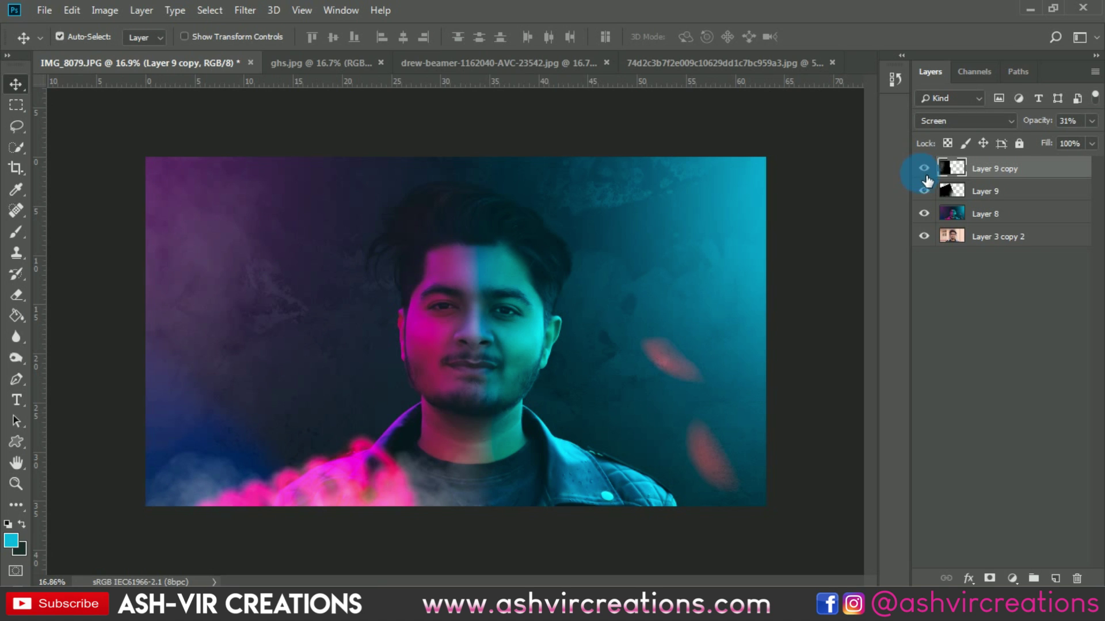
- Merge Layer 8, Layer 9 and Layer 9 copy into one layer above the original portrait
{"action": "left_click", "coordinate": [1008, 244]}
{"action": "left_click", "coordinate": [1011, 217]}
{"action": "left_click", "coordinate": [1014, 170], "text": "shift"}
{"action": "right_click", "coordinate": [1014, 168]}
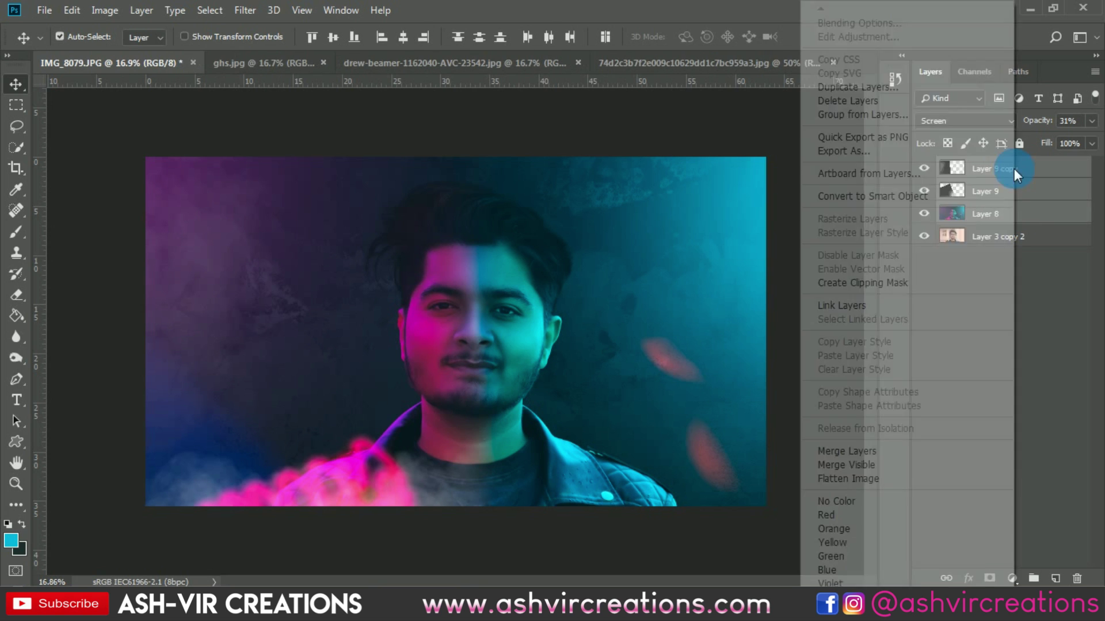
{"action": "left_click", "coordinate": [829, 450]}
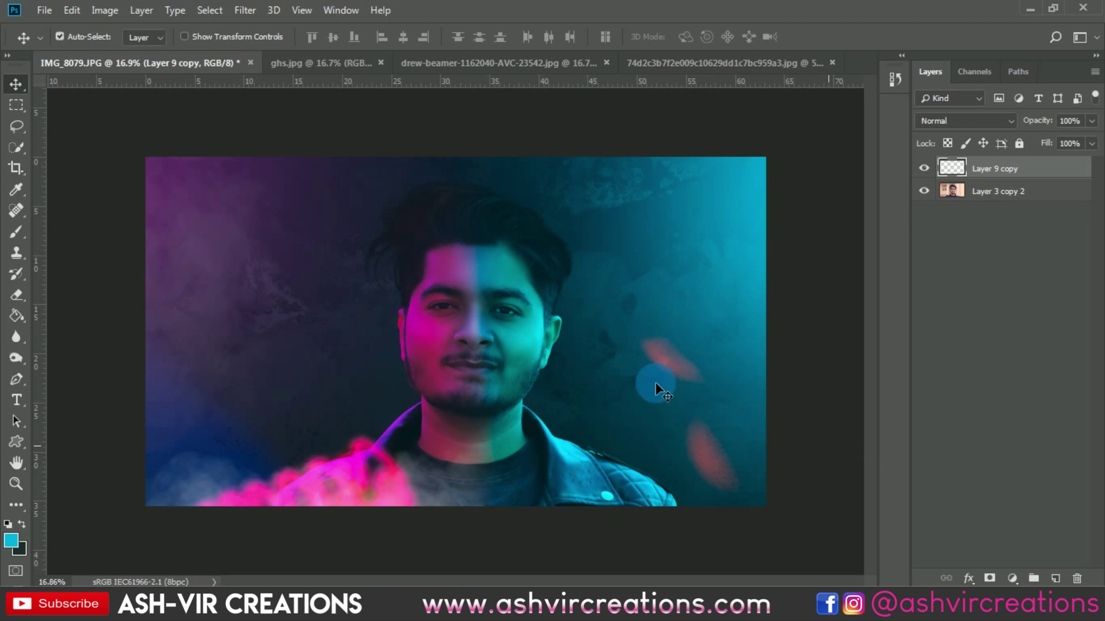
{"action": "left_click", "coordinate": [15, 168]}
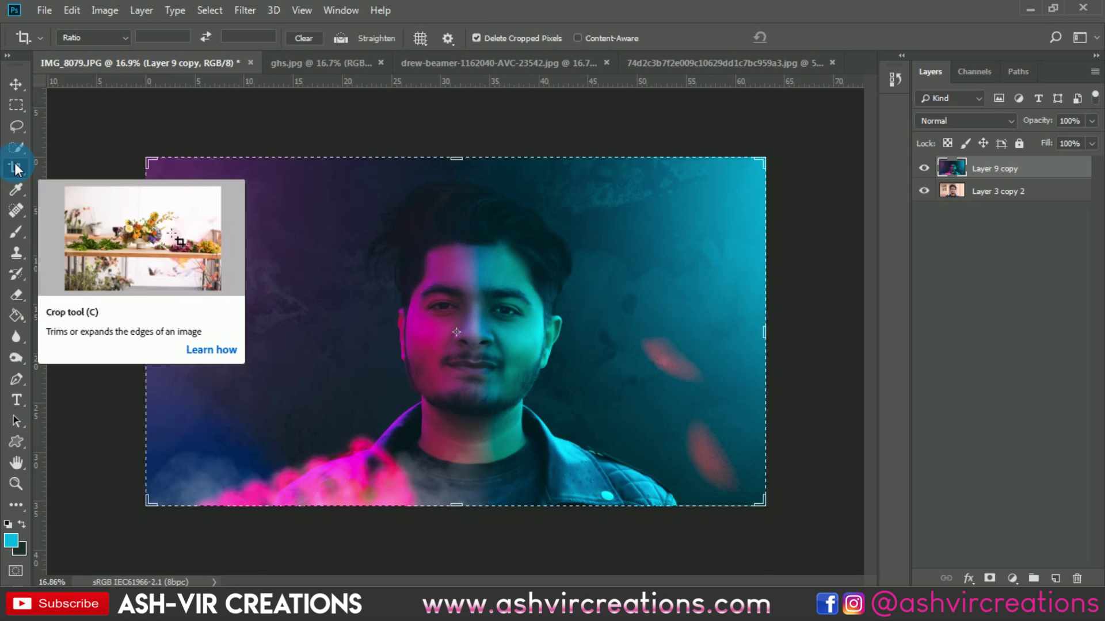
{"action": "left_click", "coordinate": [480, 227]}
{"action": "key", "text": "v"}
{"action": "scroll", "coordinate": [479, 233], "scroll_direction": "up", "scroll_amount": 2}
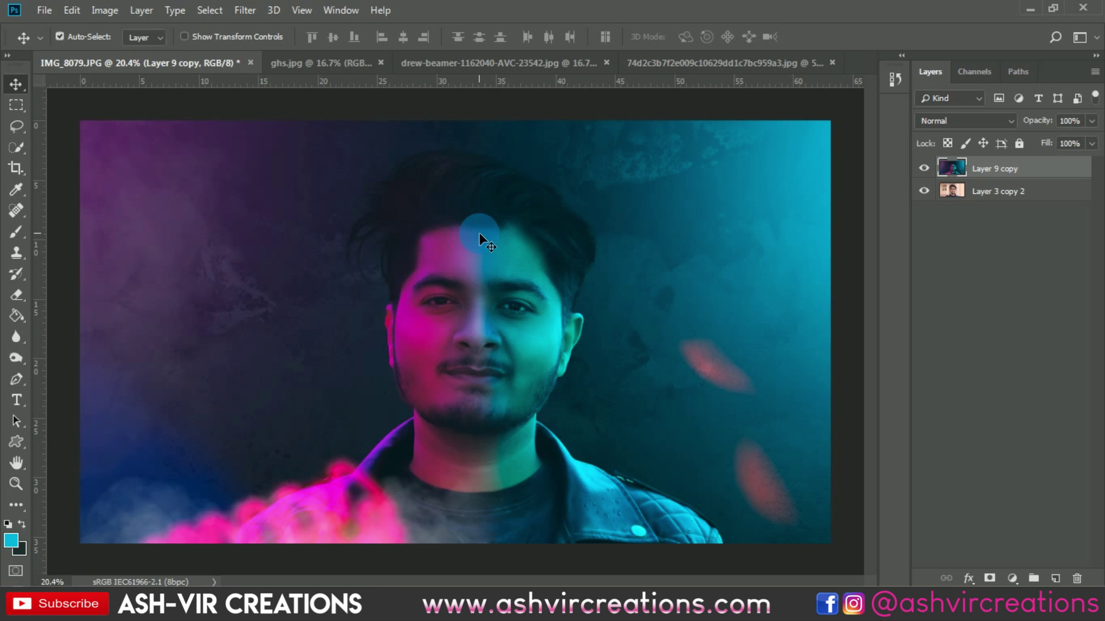
- Compare the finished edit with the original portrait by toggling the merged layer's visibility
{"action": "left_click", "coordinate": [924, 168]}
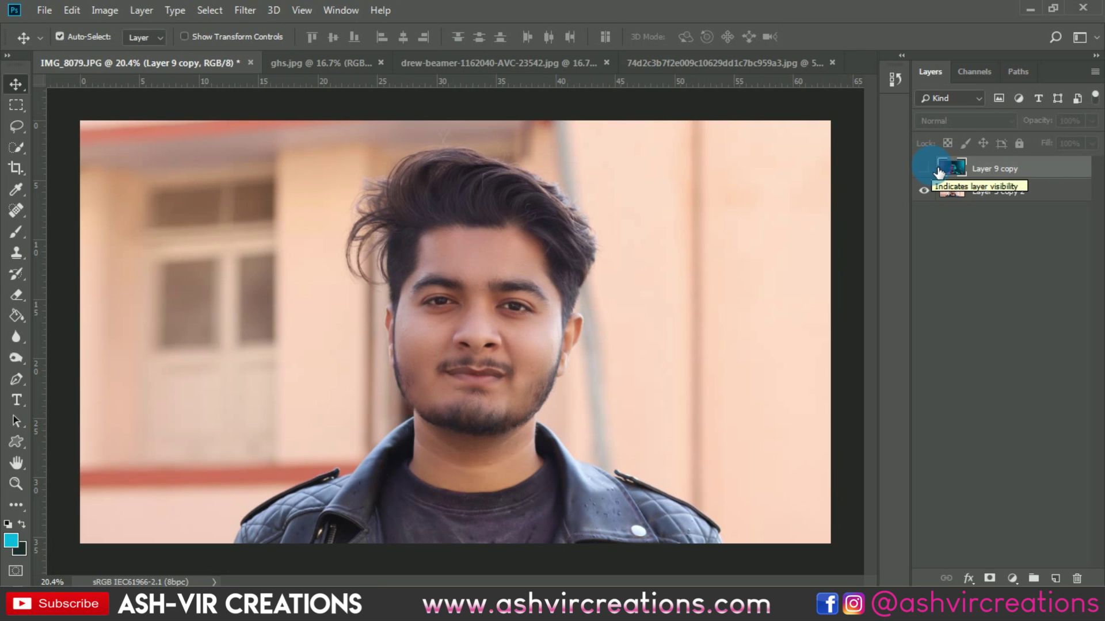
{"action": "left_click", "coordinate": [924, 168]}
{"action": "left_click", "coordinate": [924, 168]}
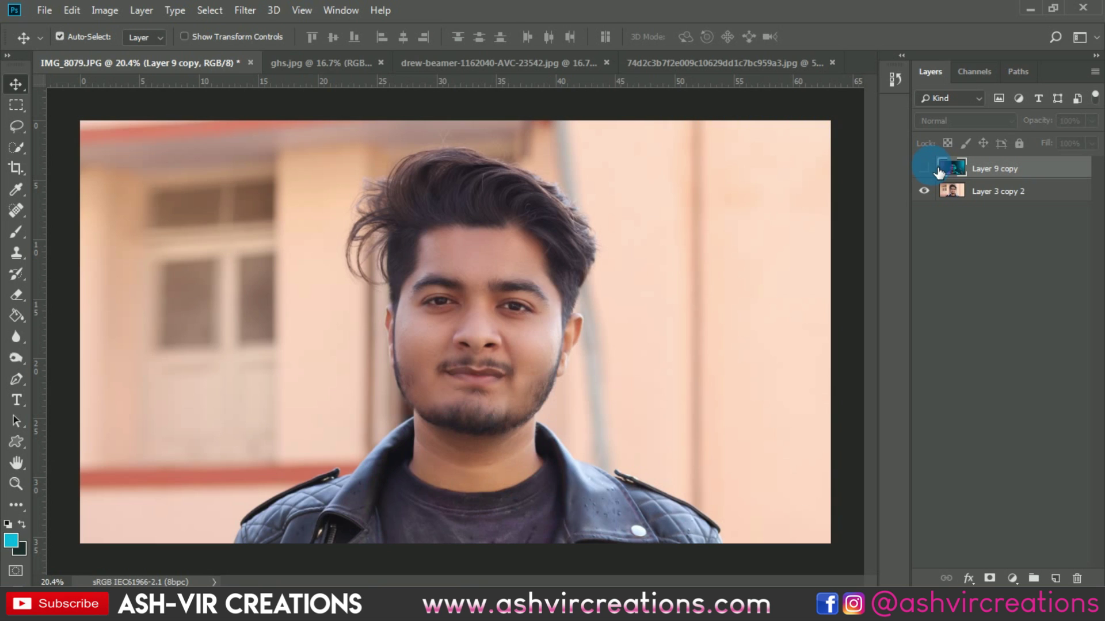
{"action": "left_click", "coordinate": [924, 167]}
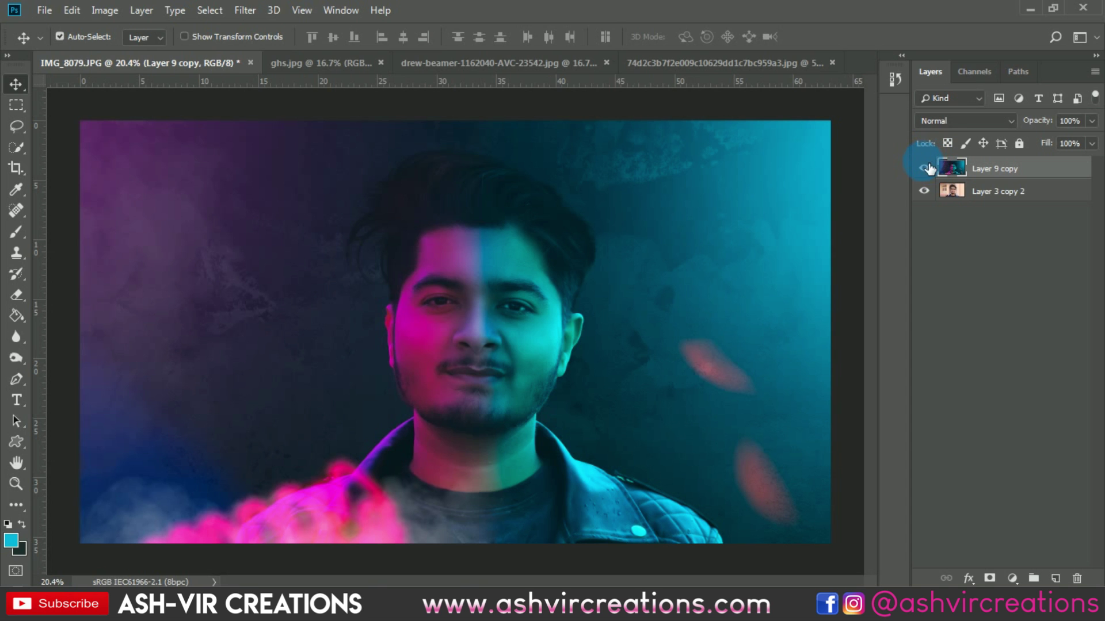
{"action": "scroll", "coordinate": [816, 239], "scroll_direction": "up", "scroll_amount": 1}
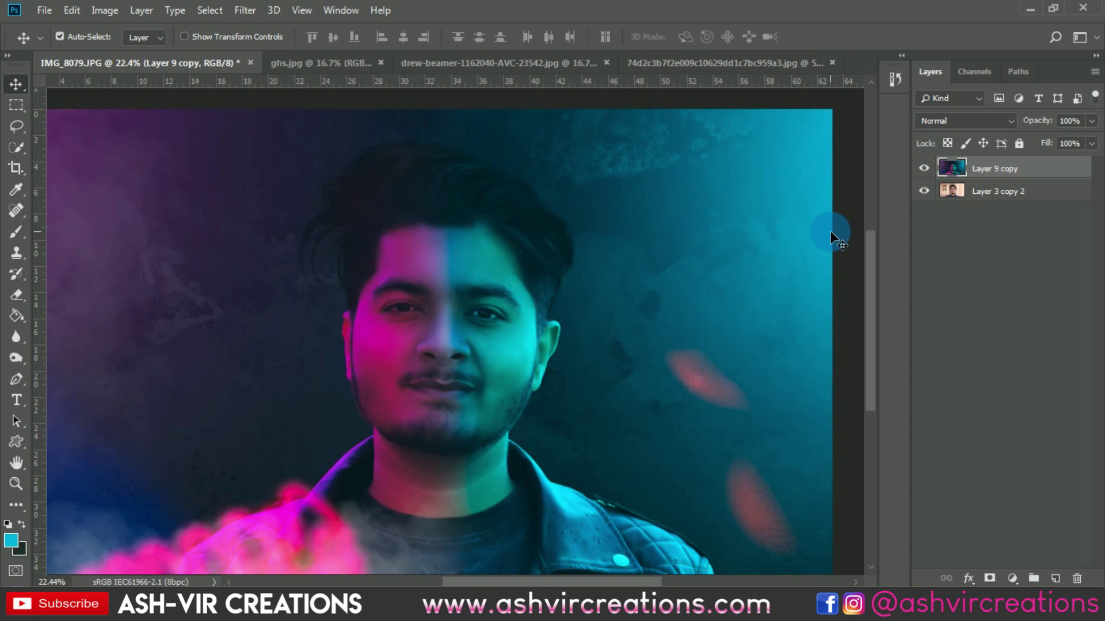
{"action": "scroll", "coordinate": [833, 236], "scroll_direction": "down", "scroll_amount": 2}
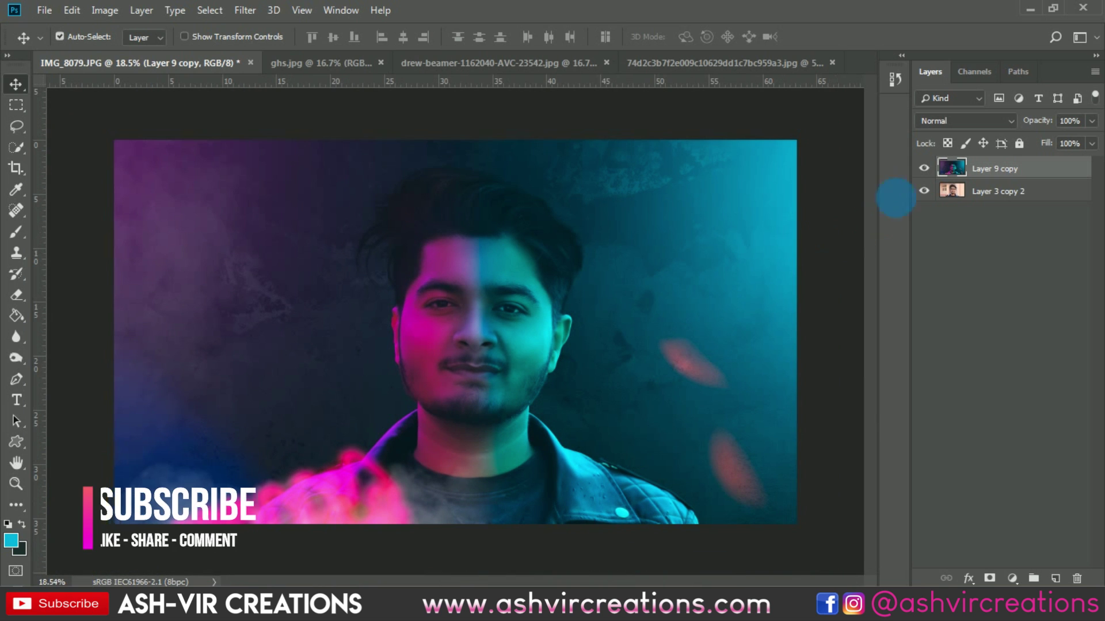
{"action": "left_click", "coordinate": [925, 170]}
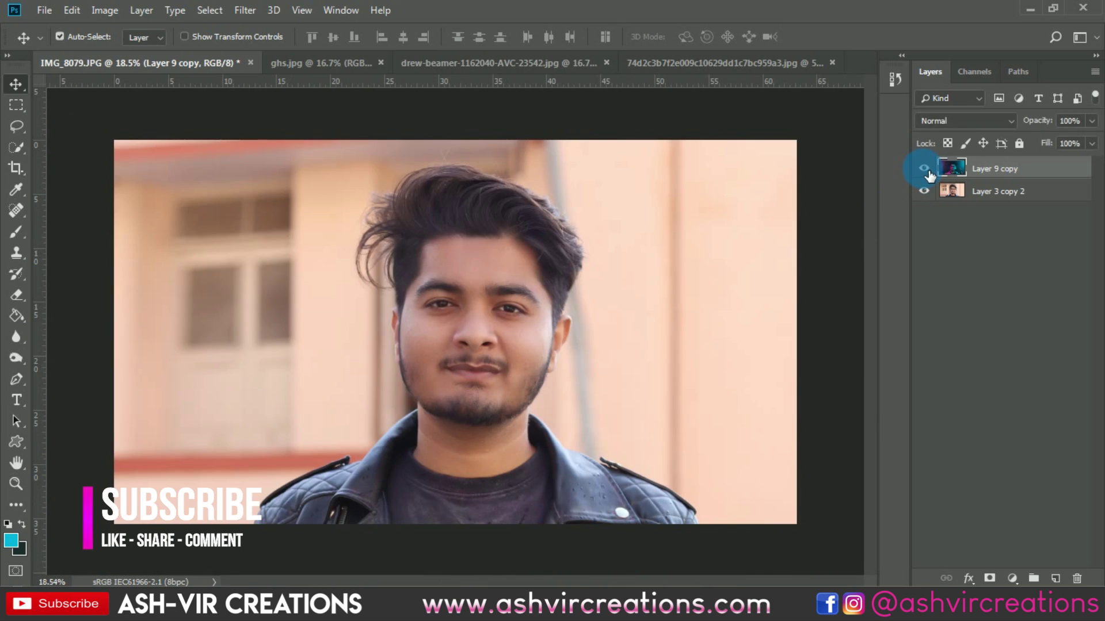
{"action": "left_click", "coordinate": [926, 171]}
{"action": "left_click", "coordinate": [925, 171]}
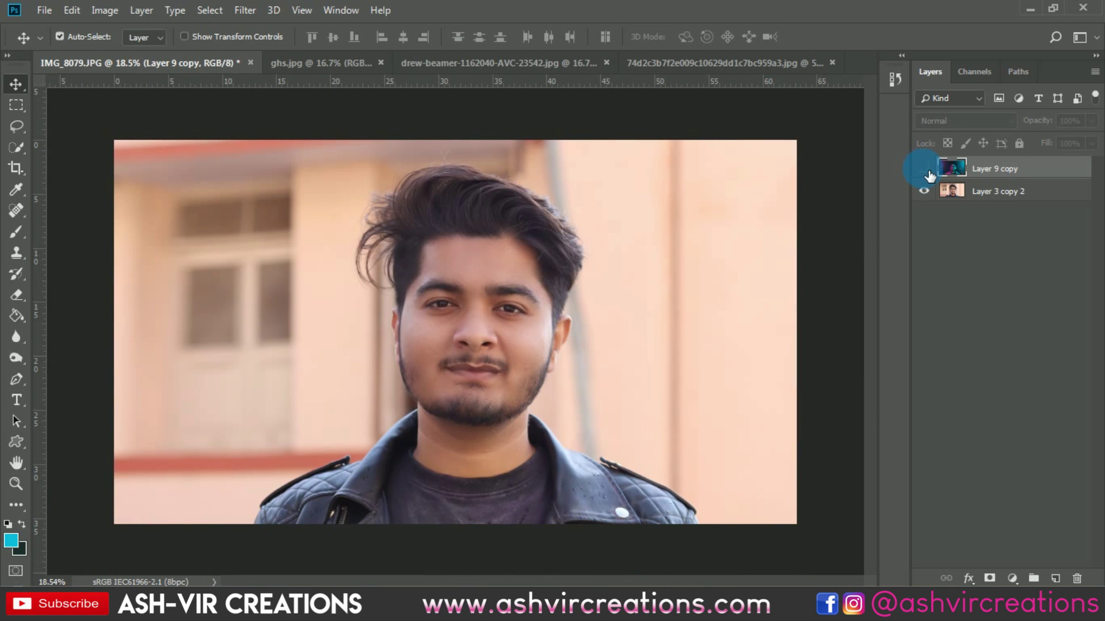
{"action": "left_click", "coordinate": [924, 170]}
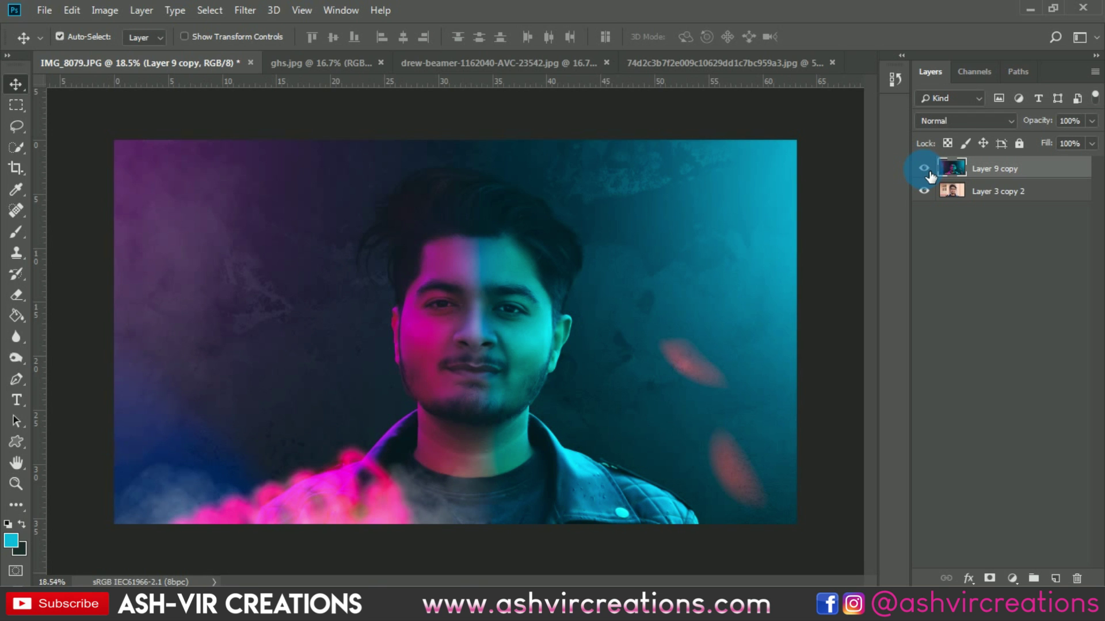
- Inspect the composite's face and background up close and hide the merged layer to view the original photo
{"action": "scroll", "coordinate": [397, 497], "scroll_direction": "up", "scroll_amount": 3}
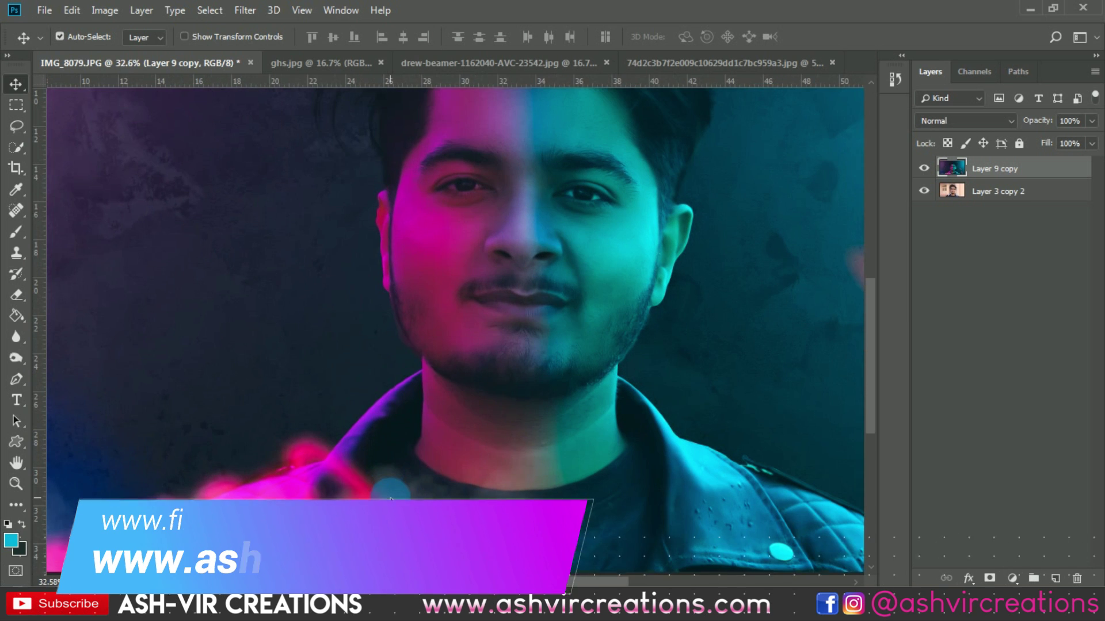
{"action": "scroll", "coordinate": [501, 473], "scroll_direction": "down", "scroll_amount": 3}
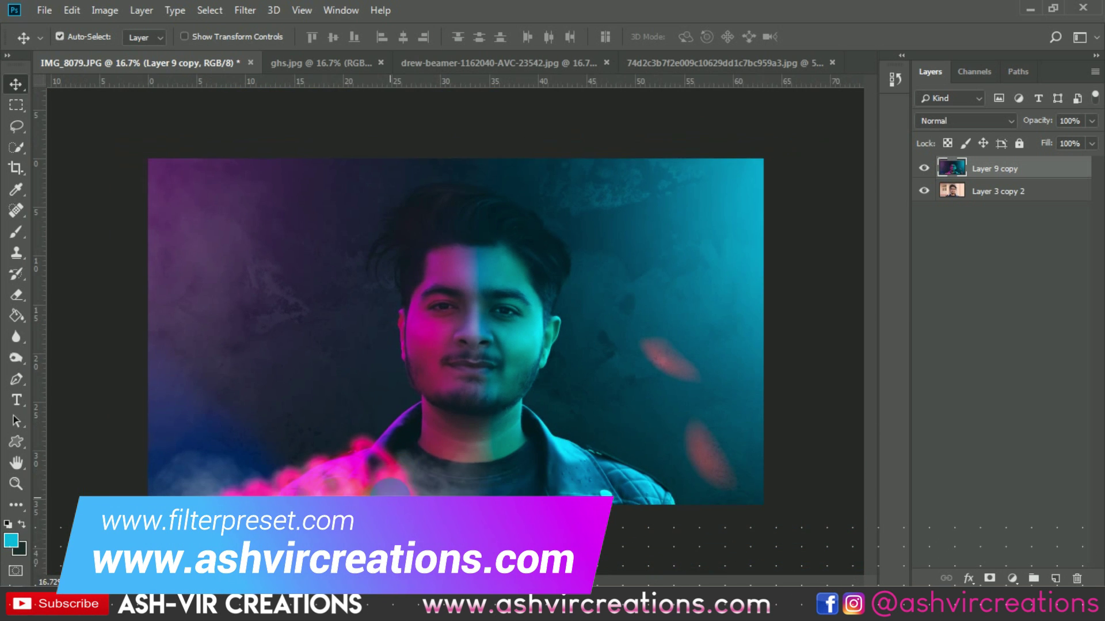
{"action": "scroll", "coordinate": [499, 473], "scroll_direction": "up", "scroll_amount": 1}
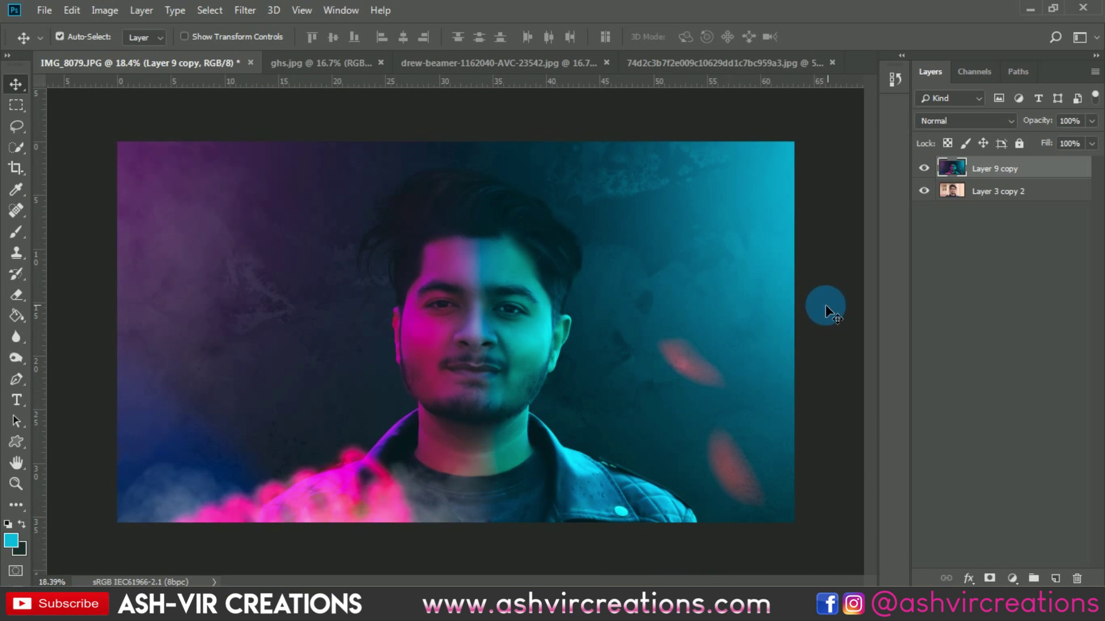
{"action": "scroll", "coordinate": [822, 311], "scroll_direction": "up", "scroll_amount": 2}
{"action": "scroll", "coordinate": [820, 305], "scroll_direction": "down", "scroll_amount": 1}
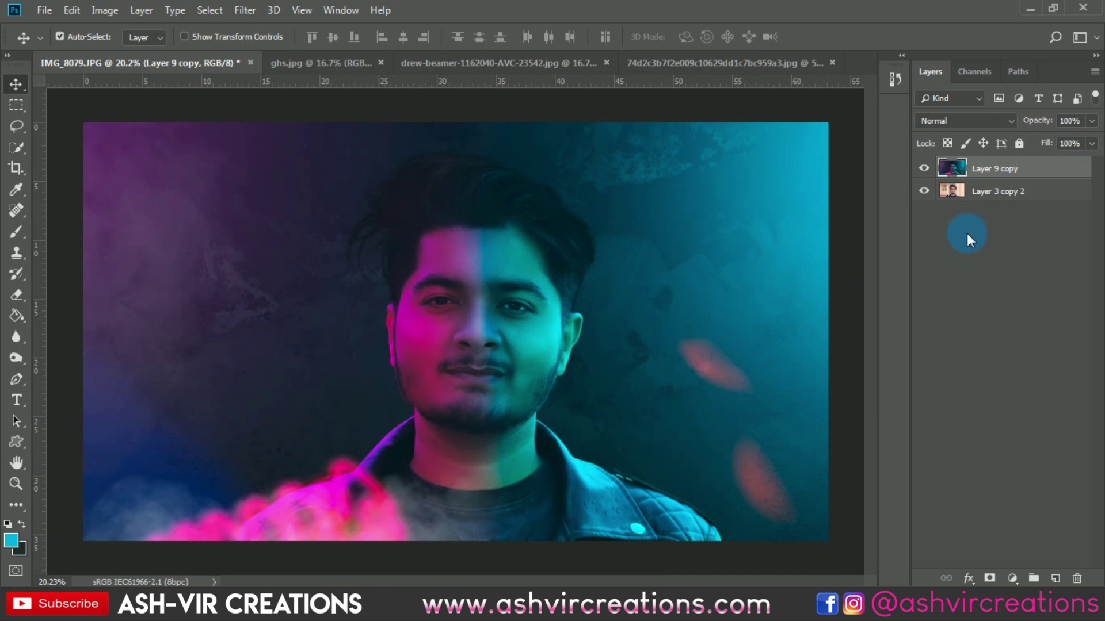
{"action": "left_click", "coordinate": [924, 169]}
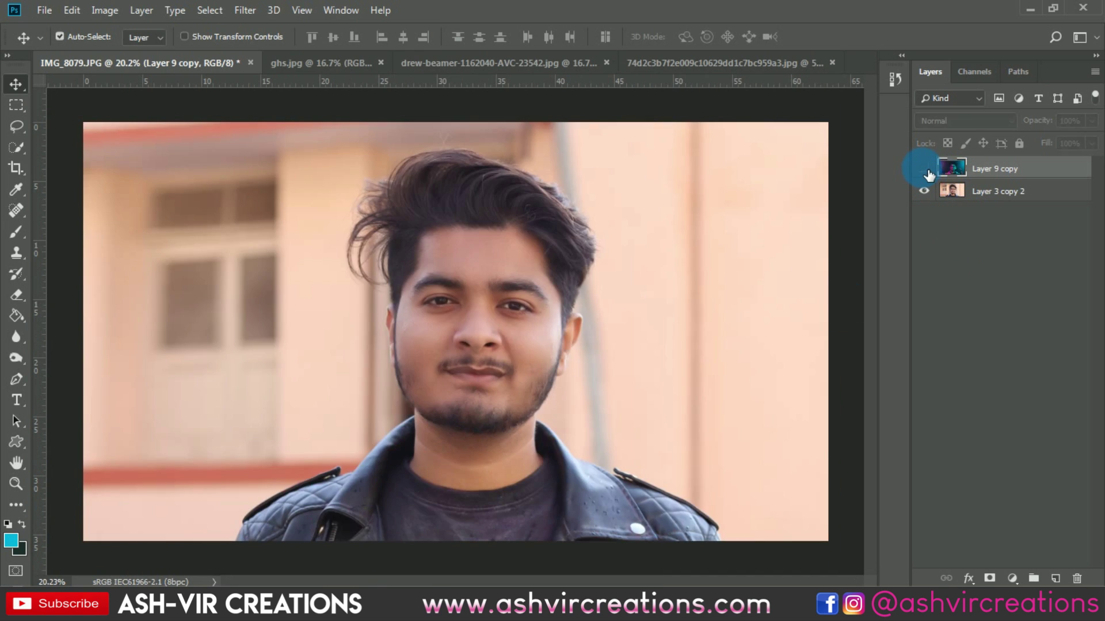
- Toggle the merged Layer 9 copy against the original photo and leave the merged layer visible
{"action": "left_click", "coordinate": [925, 170]}
{"action": "left_click", "coordinate": [925, 169]}
{"action": "left_click", "coordinate": [925, 169]}
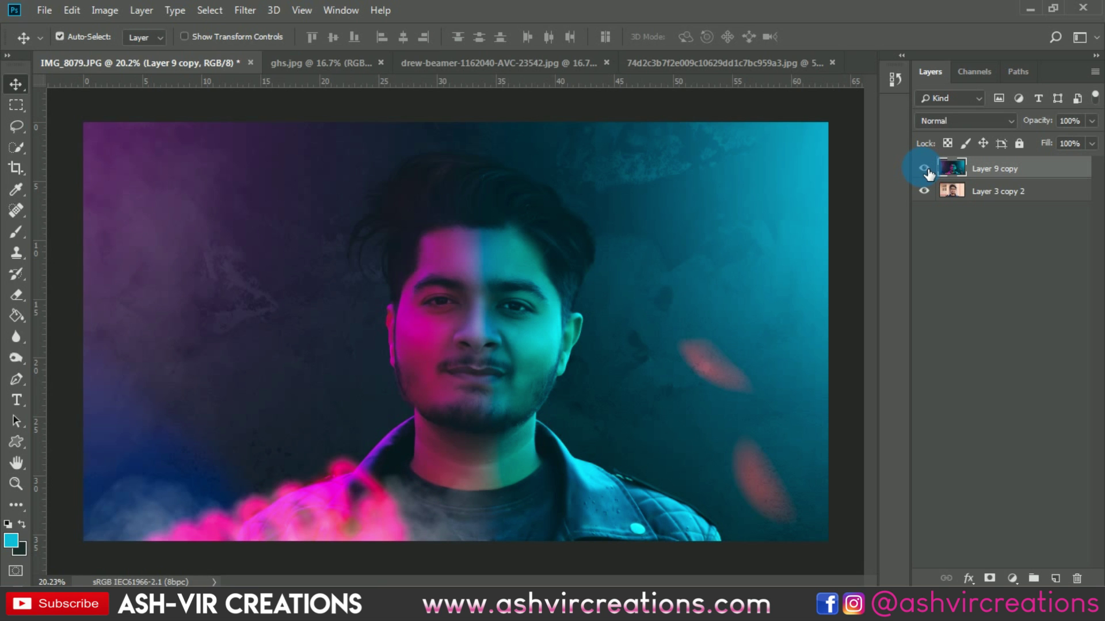
- Review the whole composite, hiding and reshowing Layer 9 copy for a final before-and-after comparison
{"action": "scroll", "coordinate": [852, 209], "scroll_direction": "down", "scroll_amount": 1}
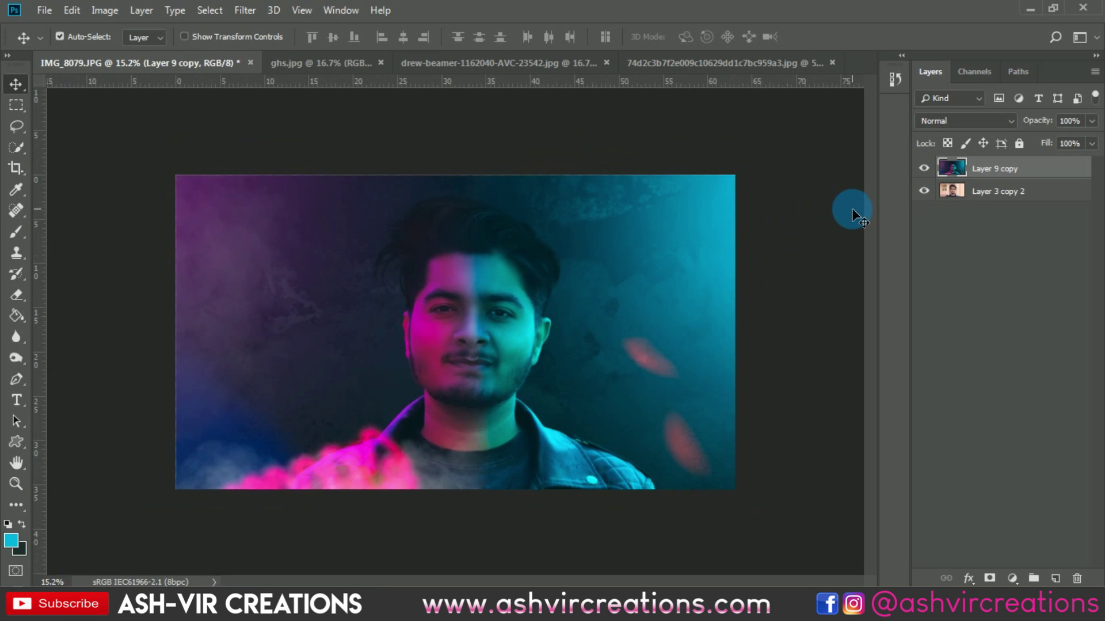
{"action": "scroll", "coordinate": [836, 219], "scroll_direction": "up", "scroll_amount": 1}
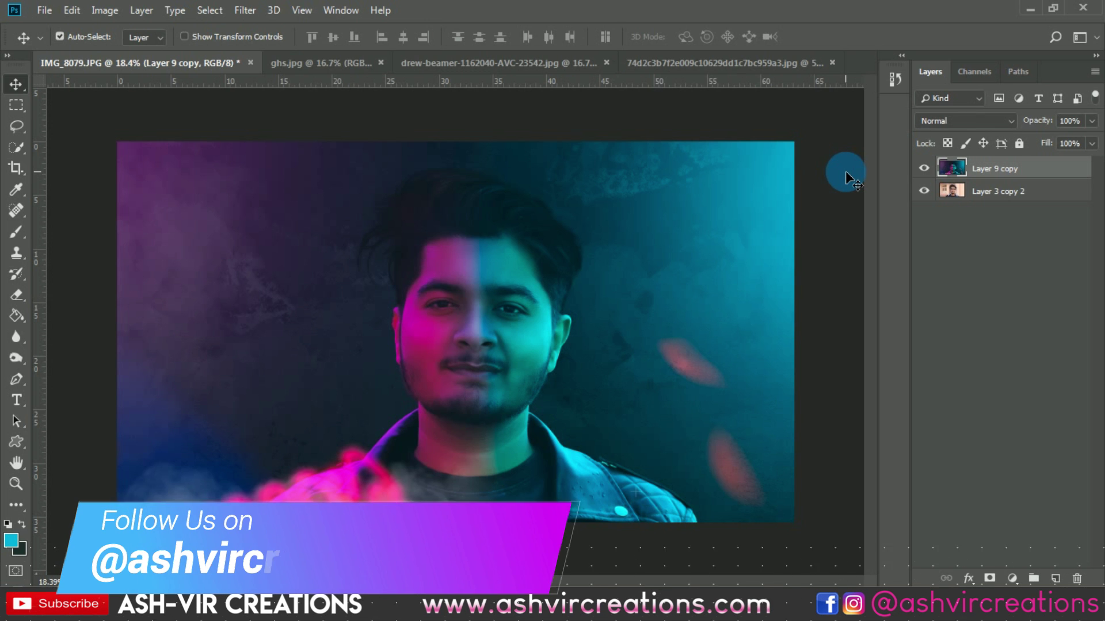
{"action": "scroll", "coordinate": [846, 173], "scroll_direction": "up", "scroll_amount": 1}
{"action": "scroll", "coordinate": [846, 172], "scroll_direction": "down", "scroll_amount": 2}
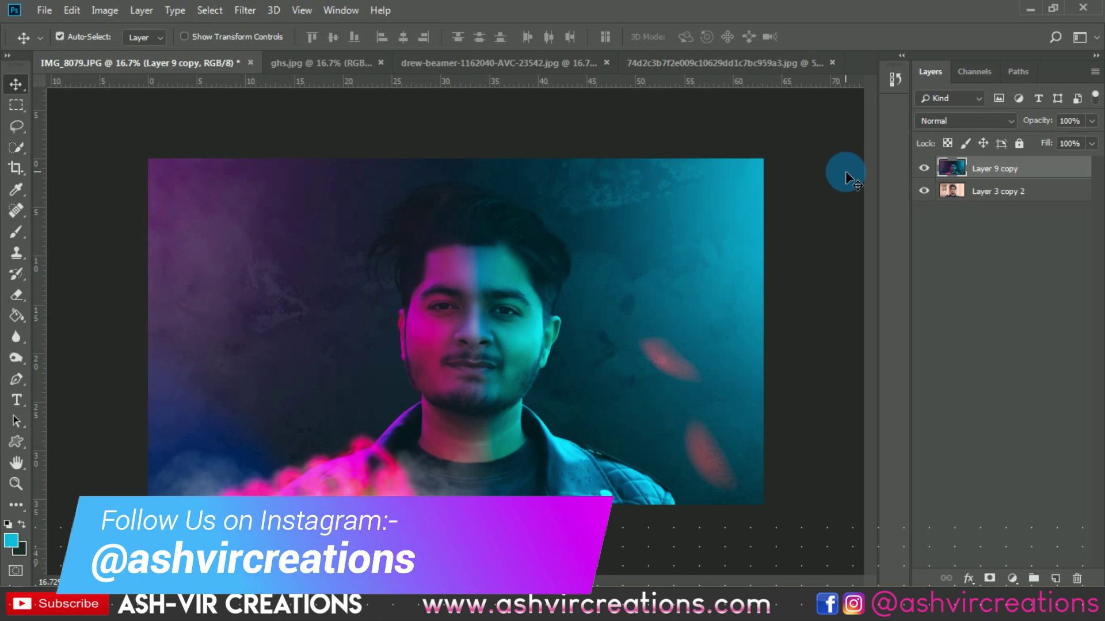
{"action": "left_click", "coordinate": [925, 168]}
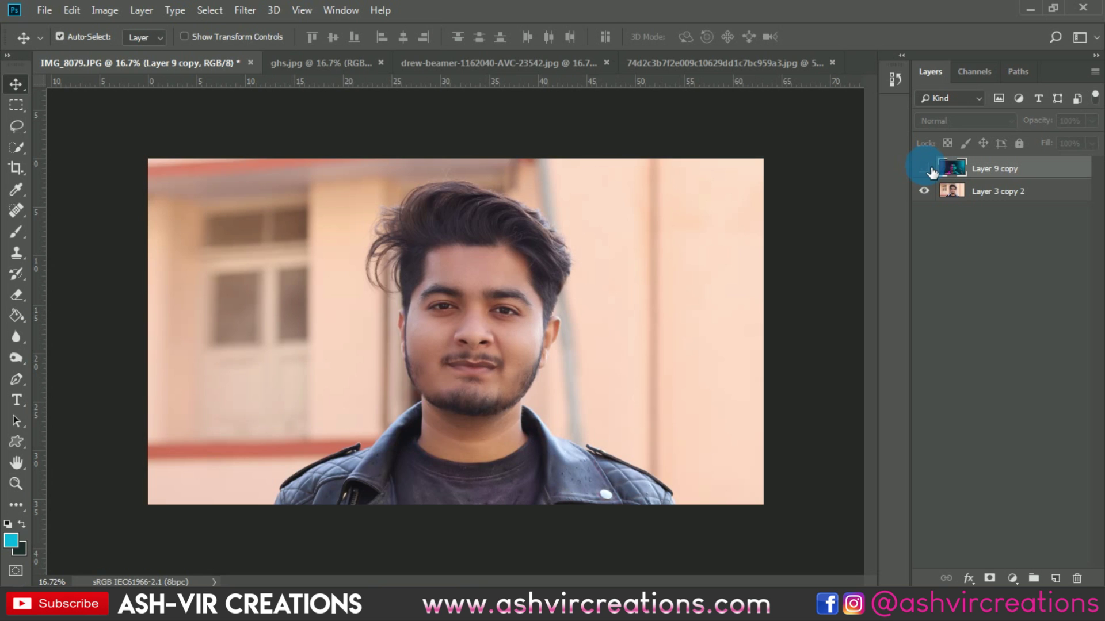
{"action": "left_click", "coordinate": [925, 169]}
{"action": "scroll", "coordinate": [828, 283], "scroll_direction": "up", "scroll_amount": 2}
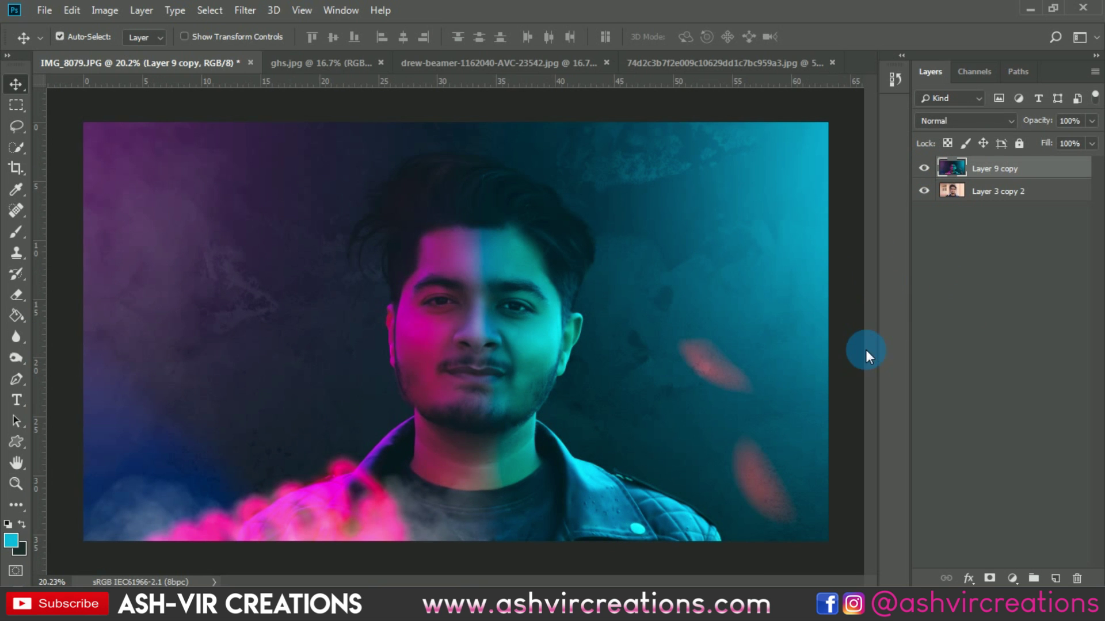